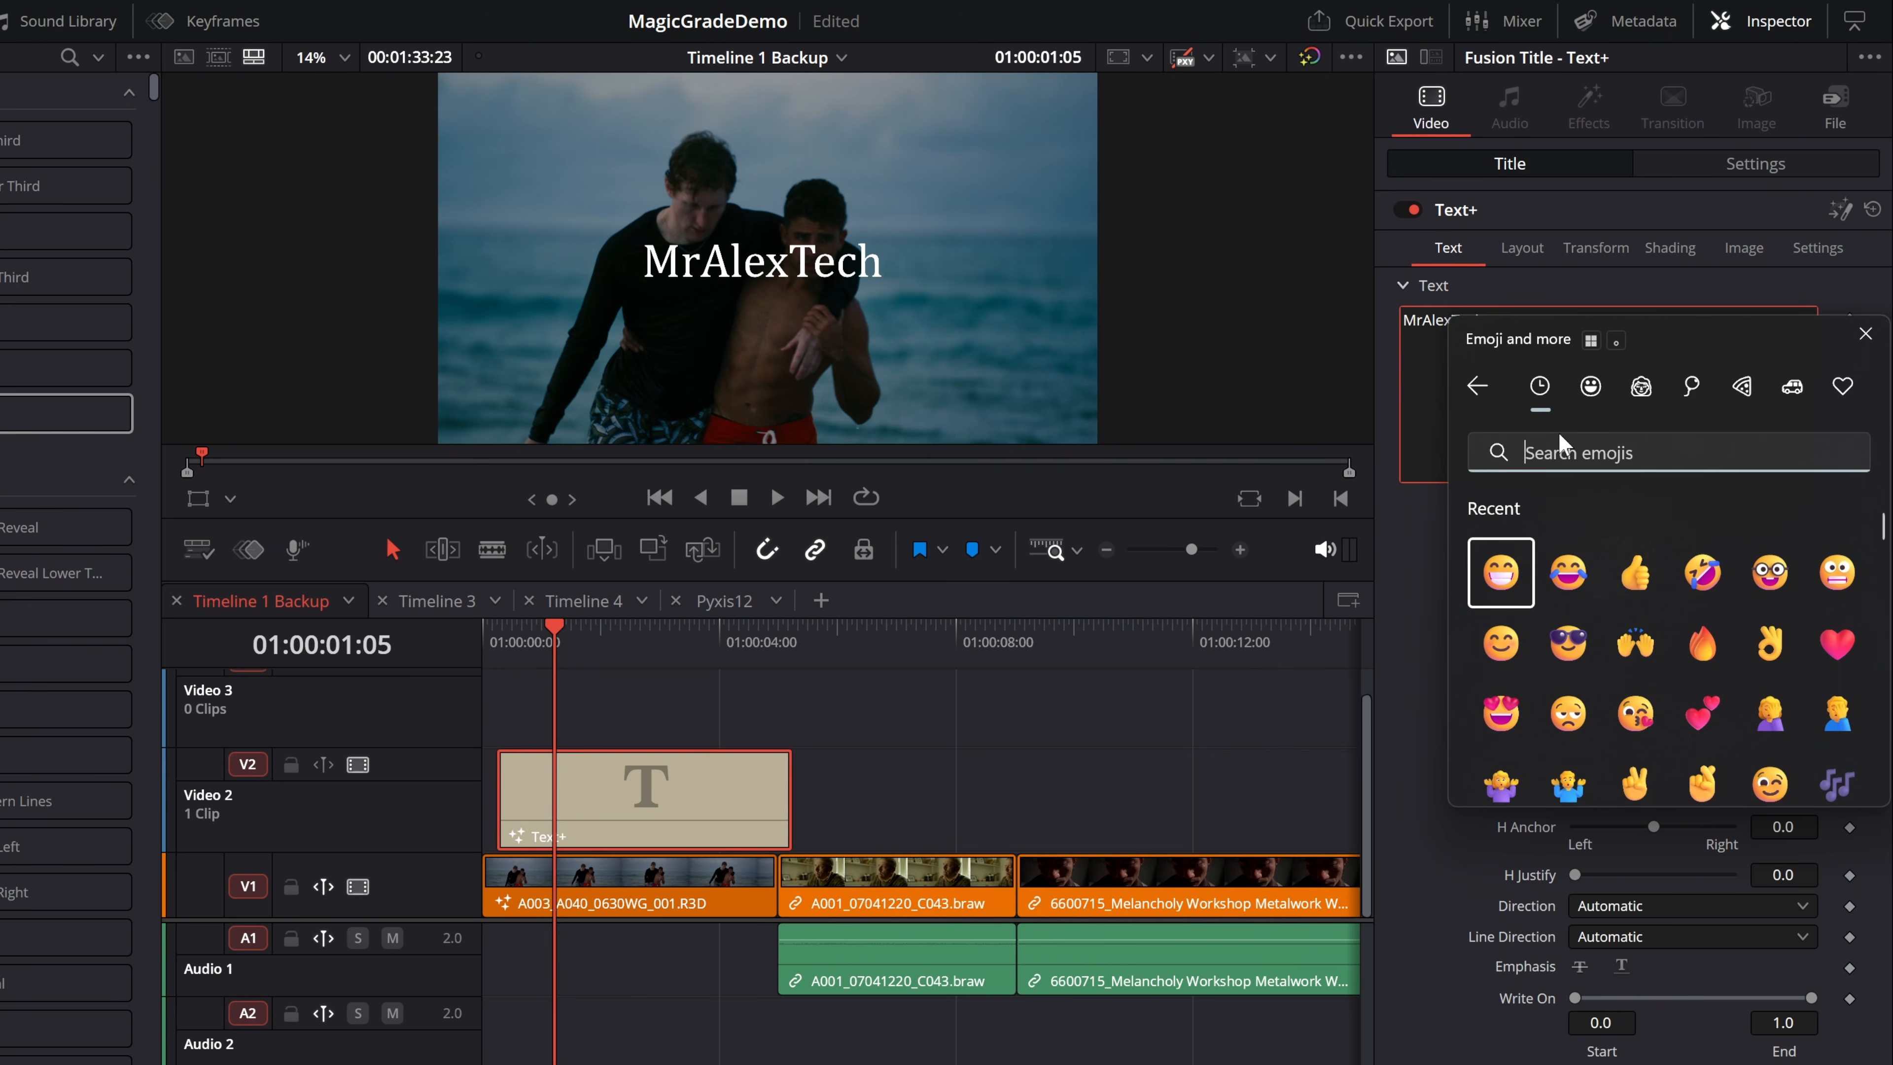
Insert a thumbs-up emoji after MrAlexTech in the Text+ title and increase the text size.
click(1635, 574)
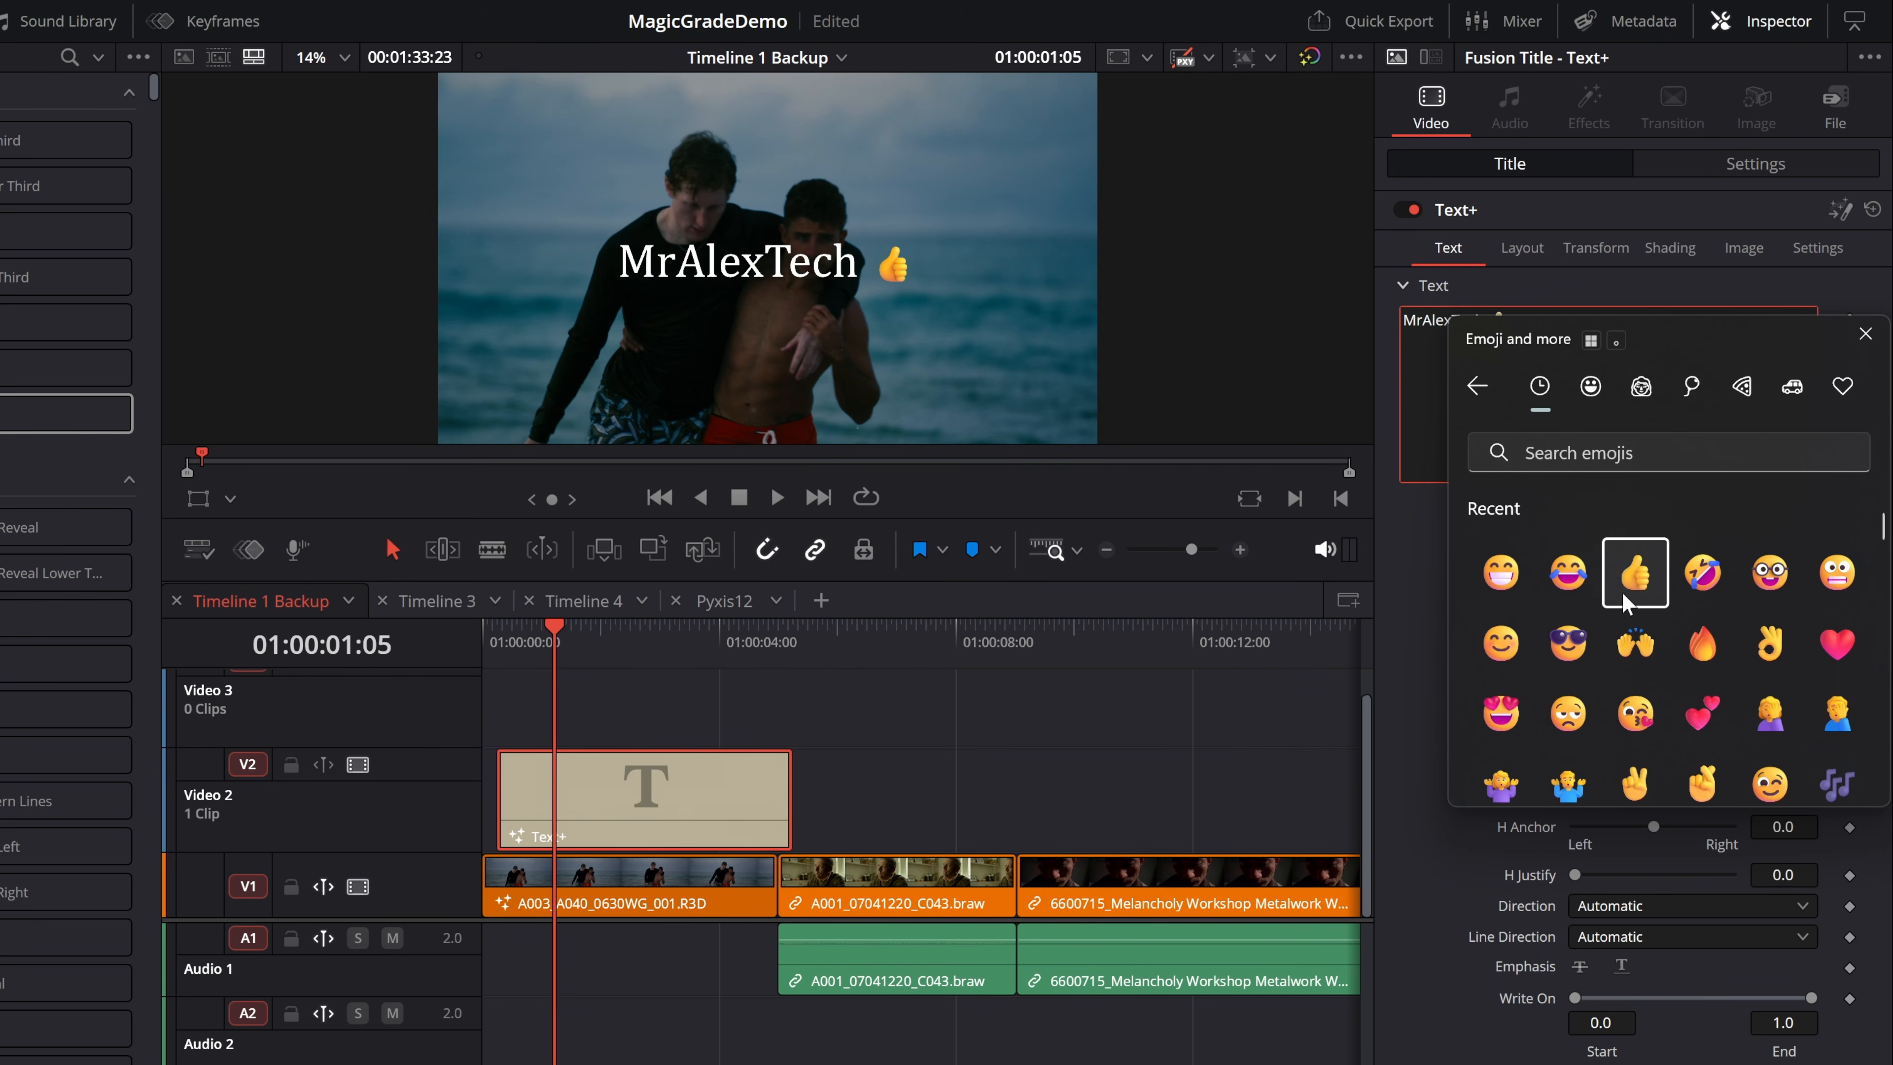
click(1382, 401)
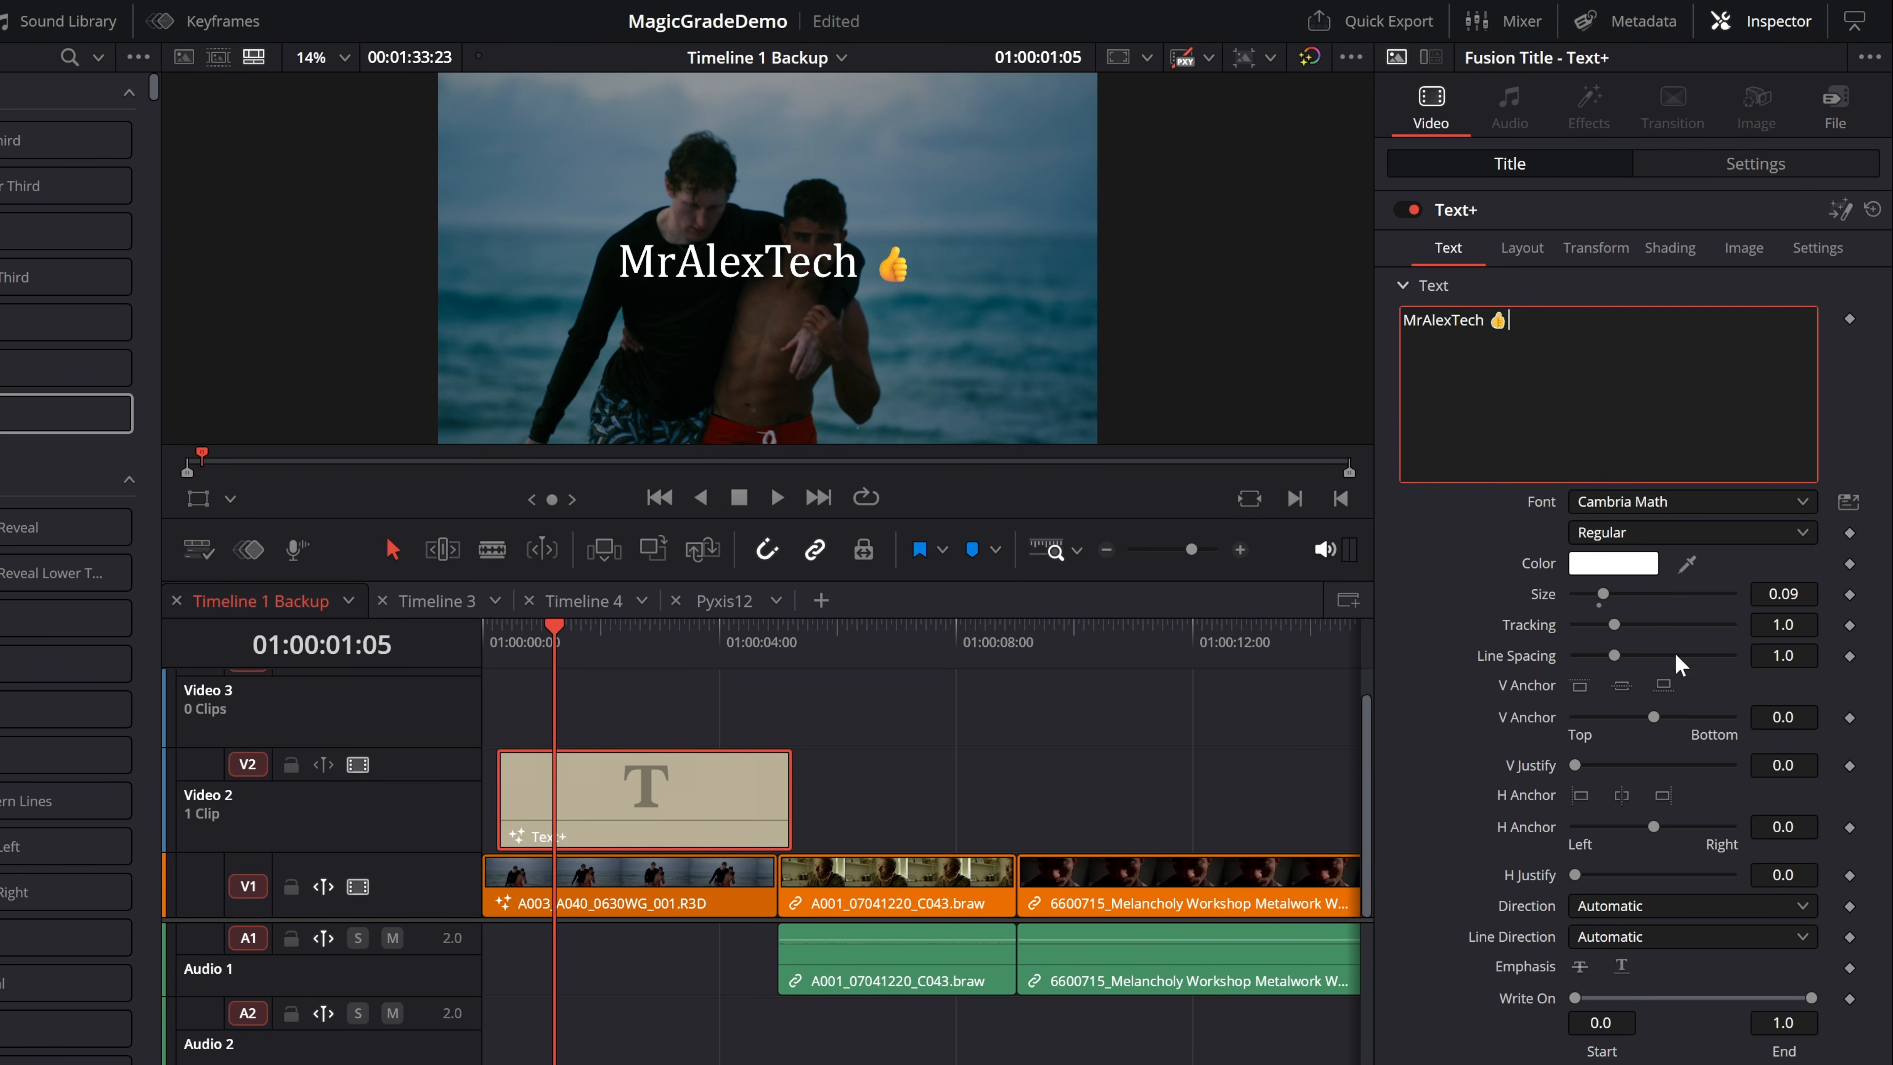
drag(1602, 594, 1617, 596)
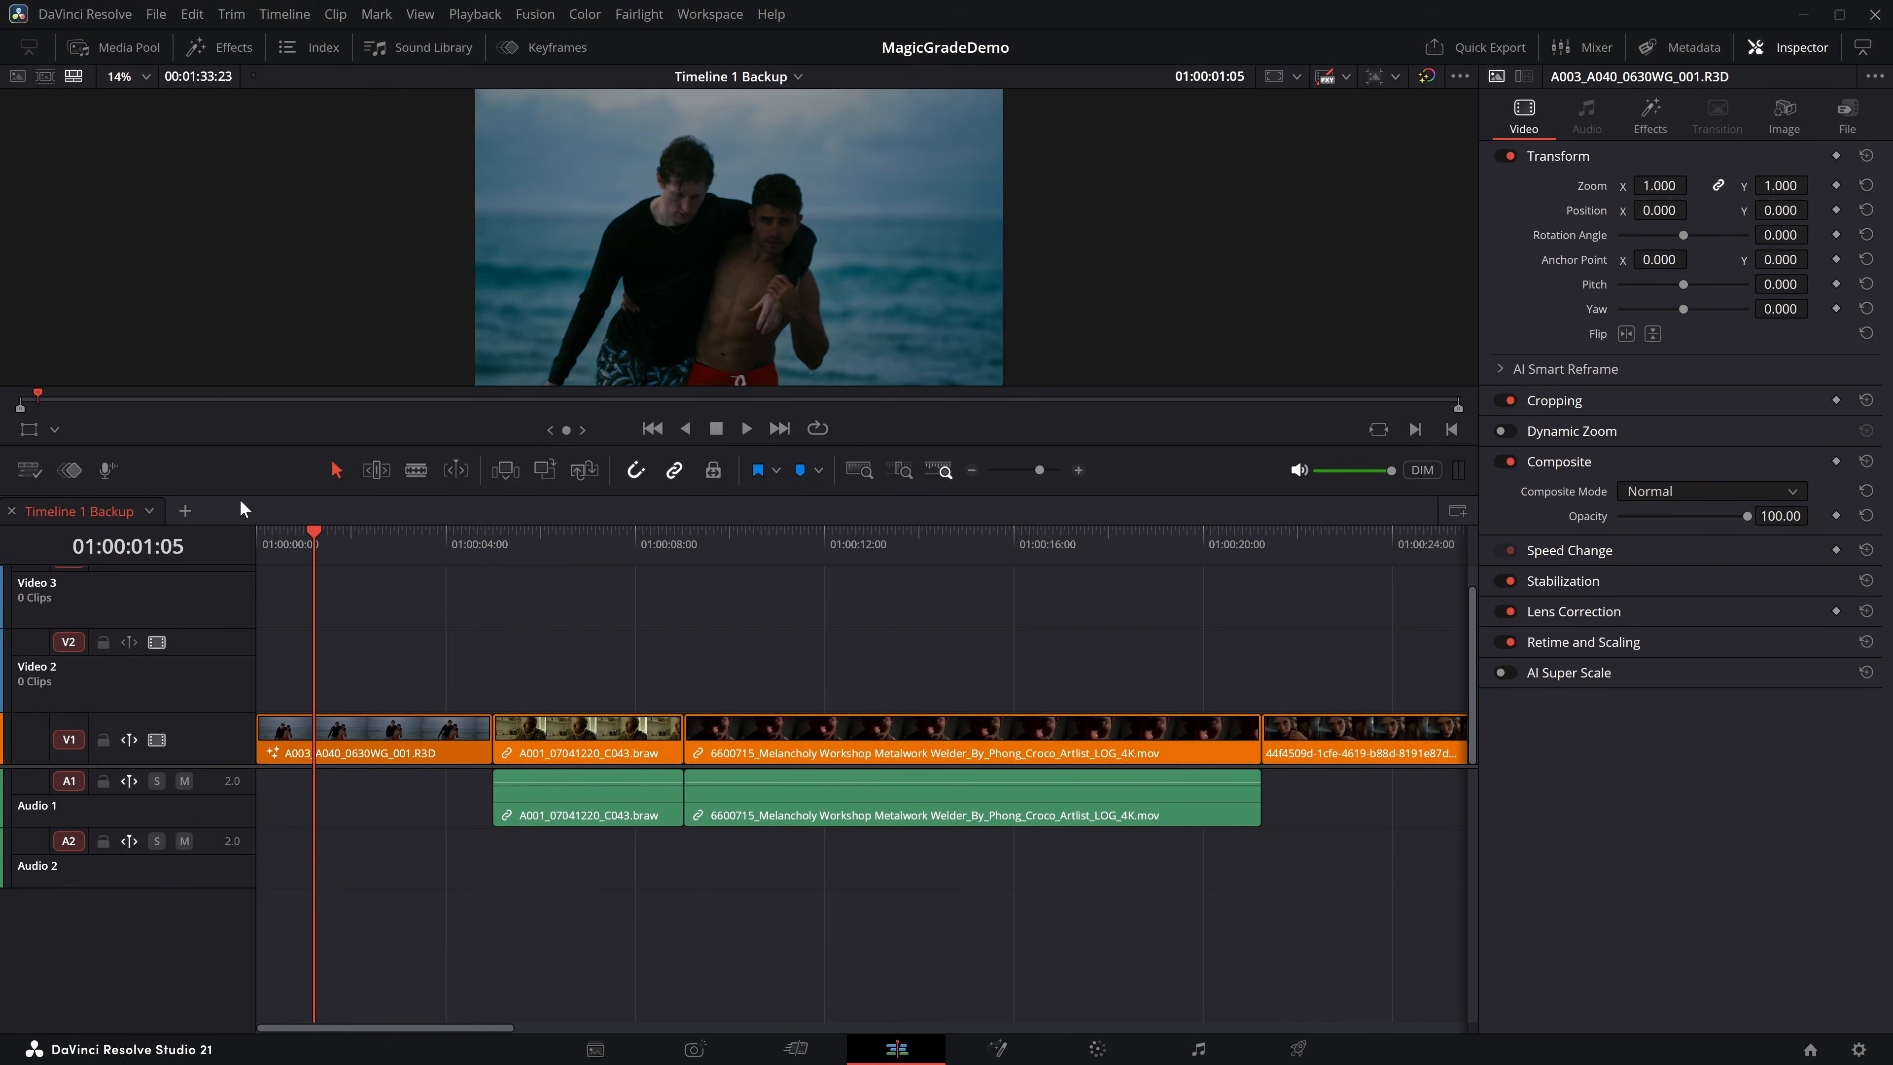
Open an additional stacked timeline beside Timeline 1 Backup and close it again.
click(179, 512)
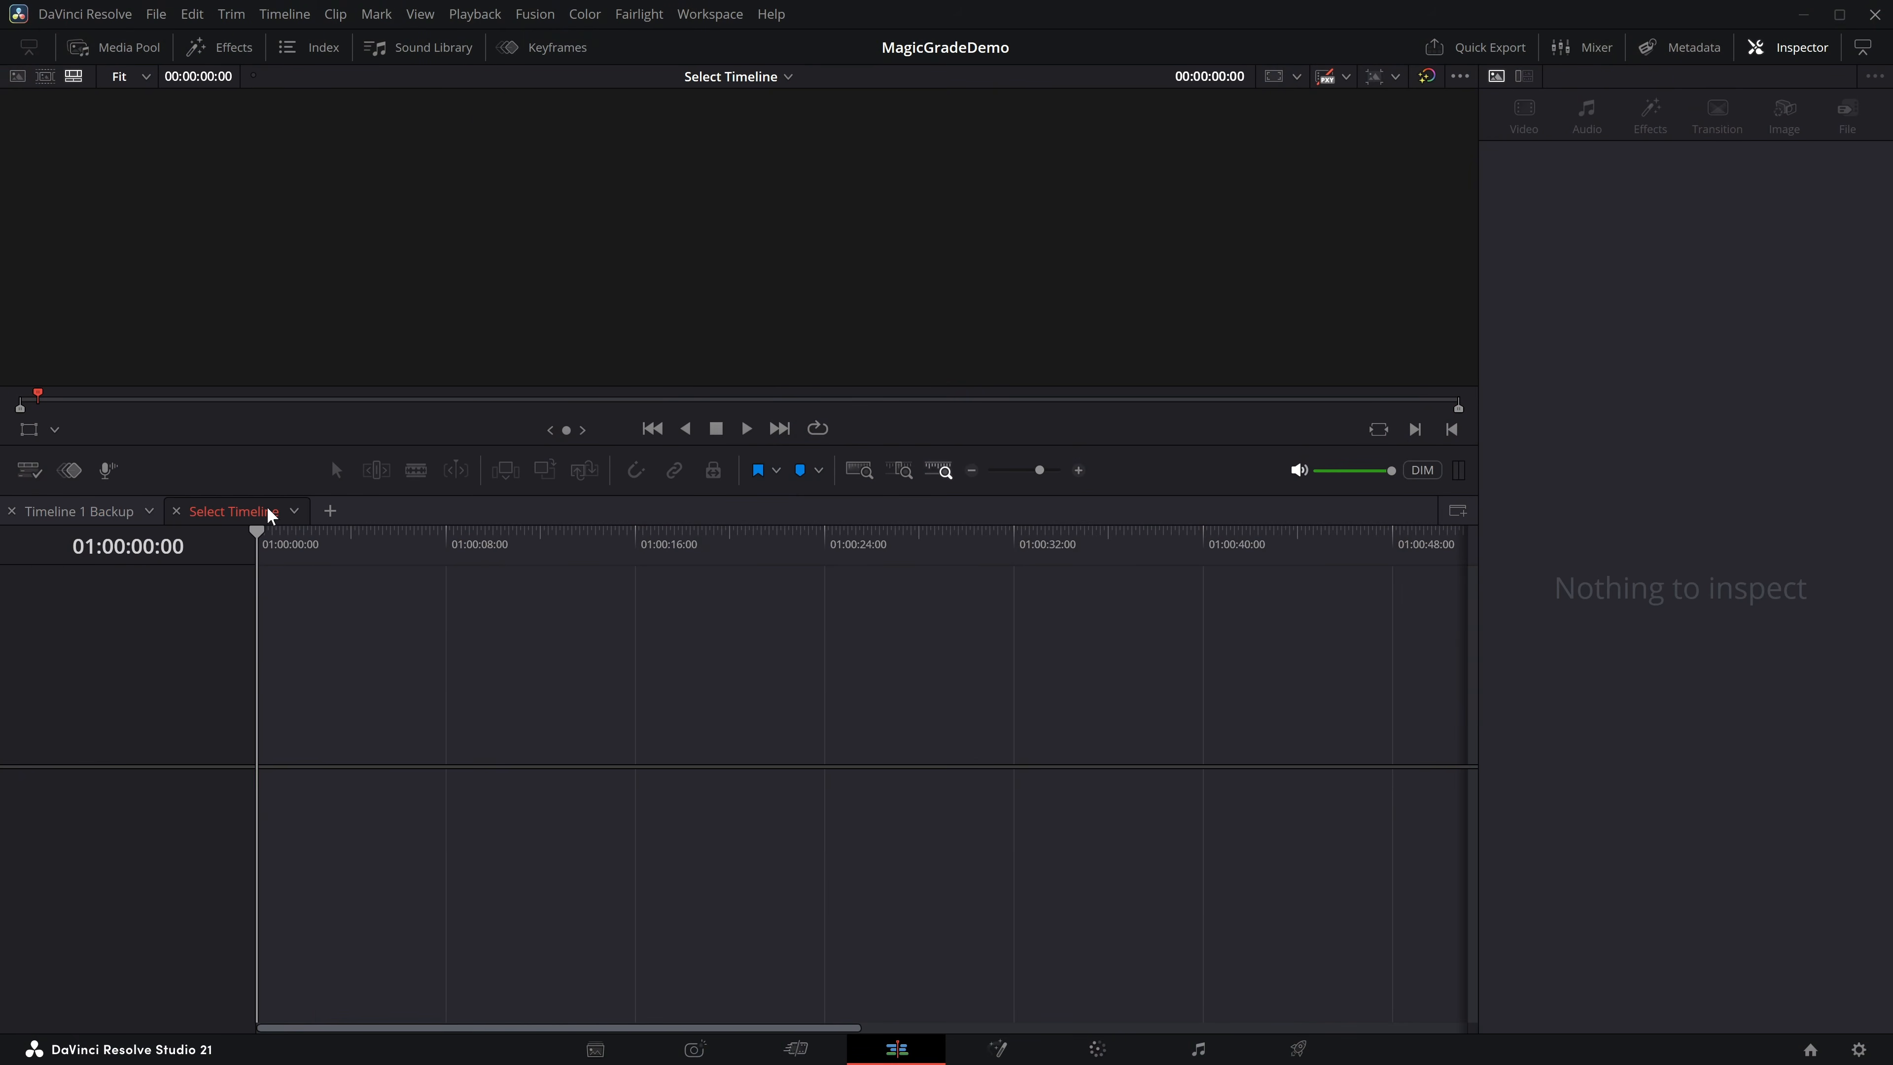
click(176, 511)
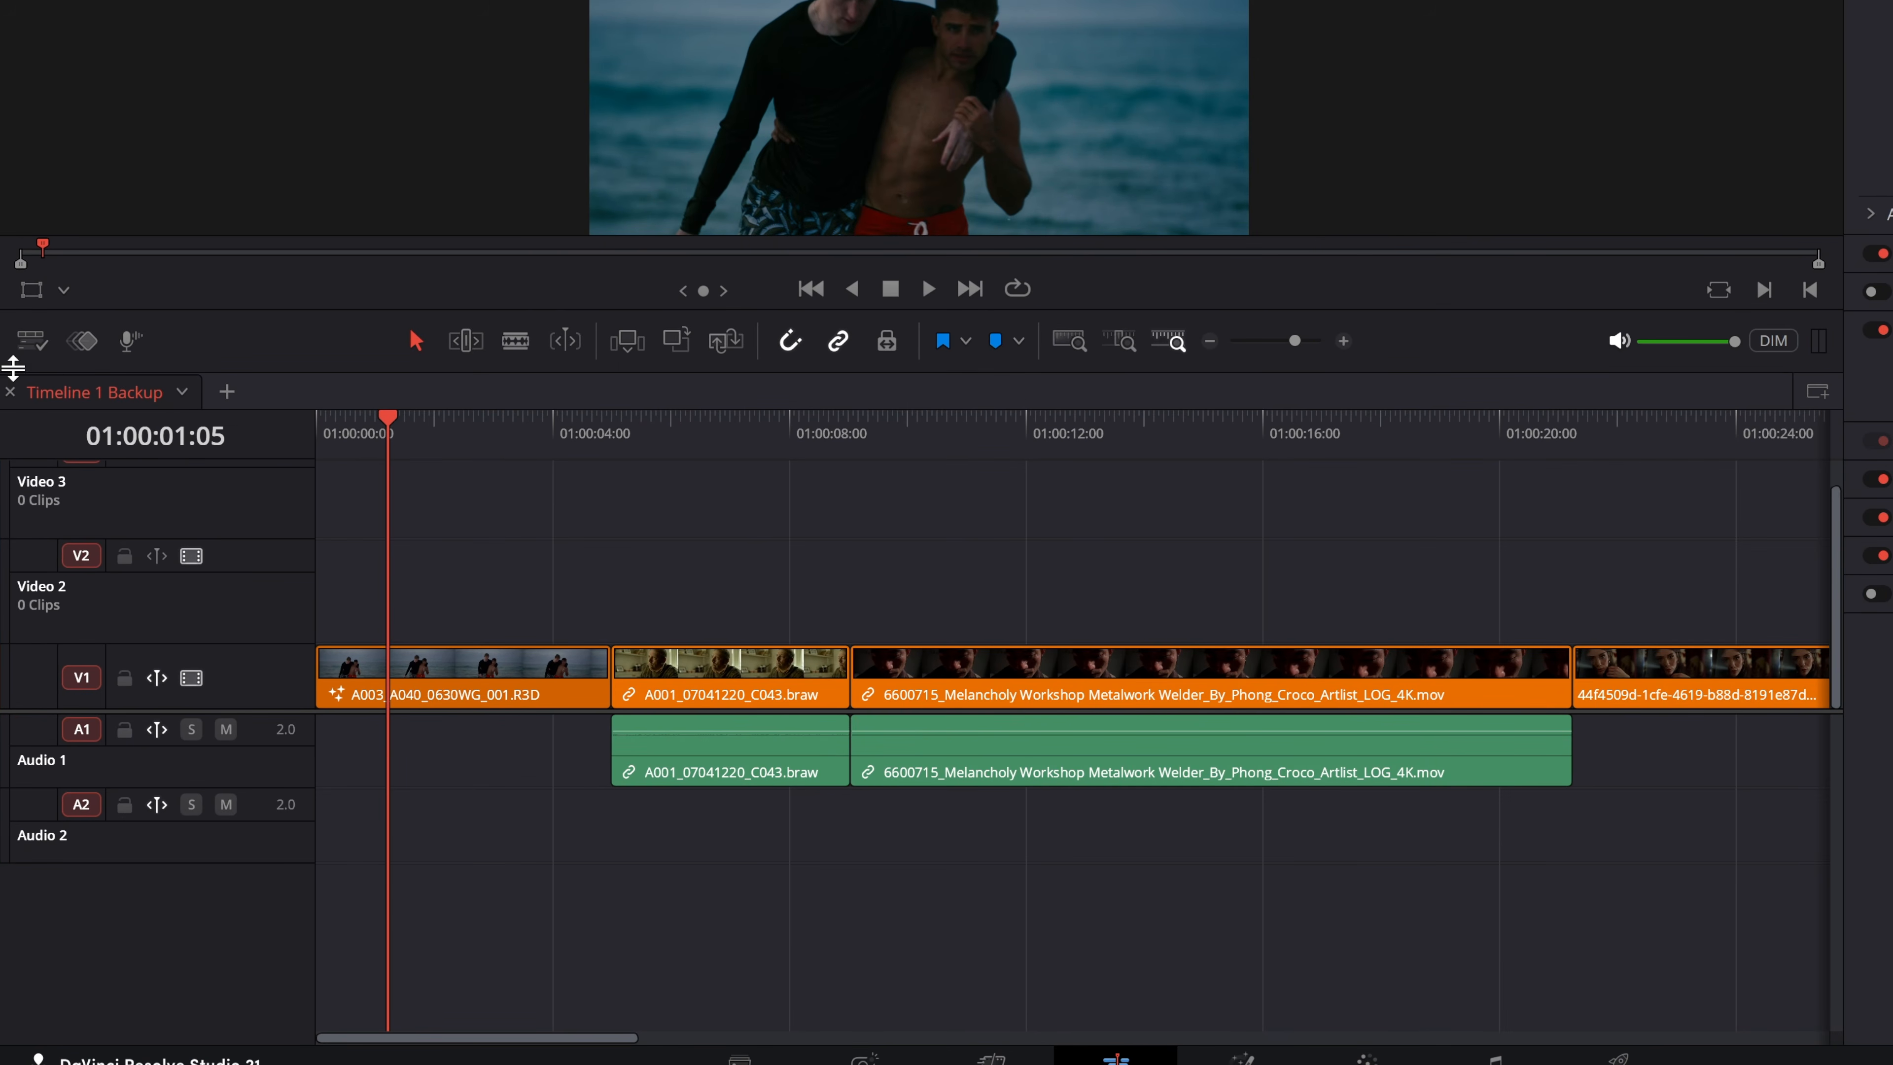
Review the timeline view options, including Display Stacked Timelines and Set as Default View.
click(36, 343)
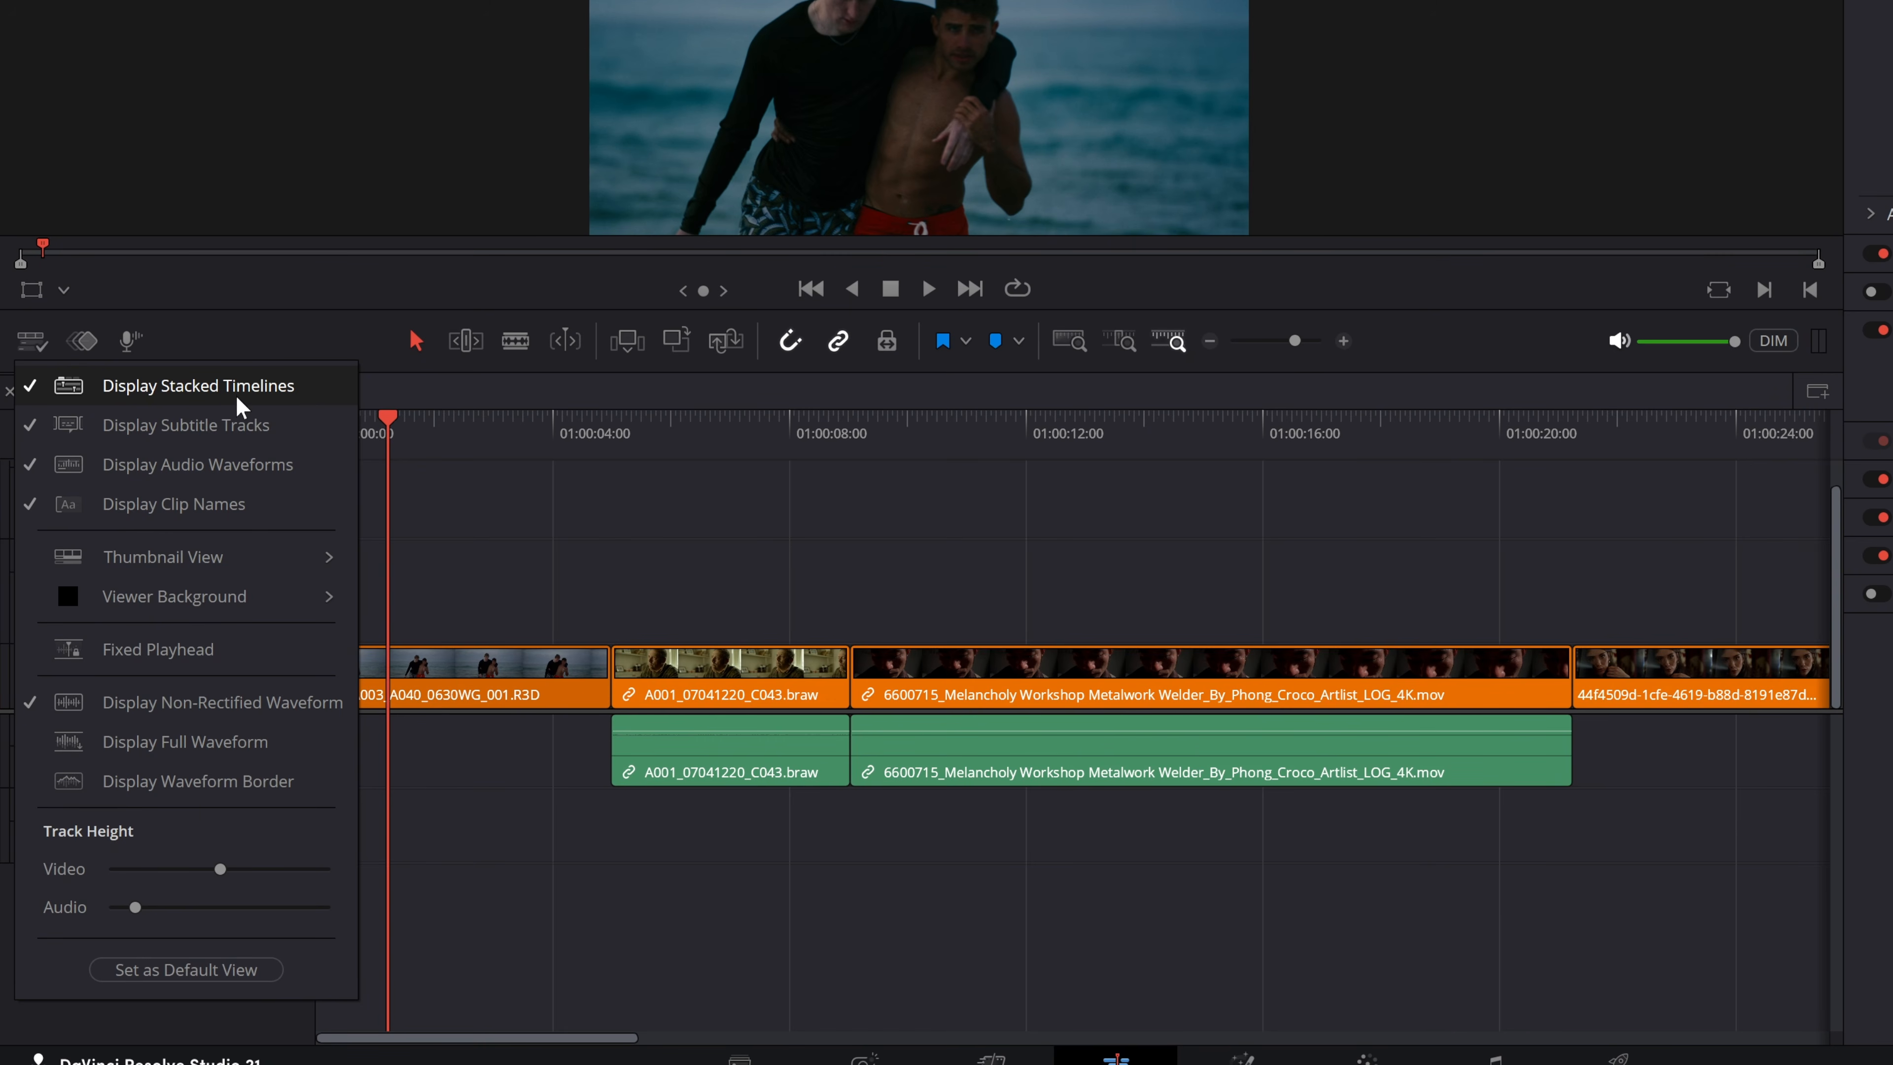
click(221, 336)
click(39, 340)
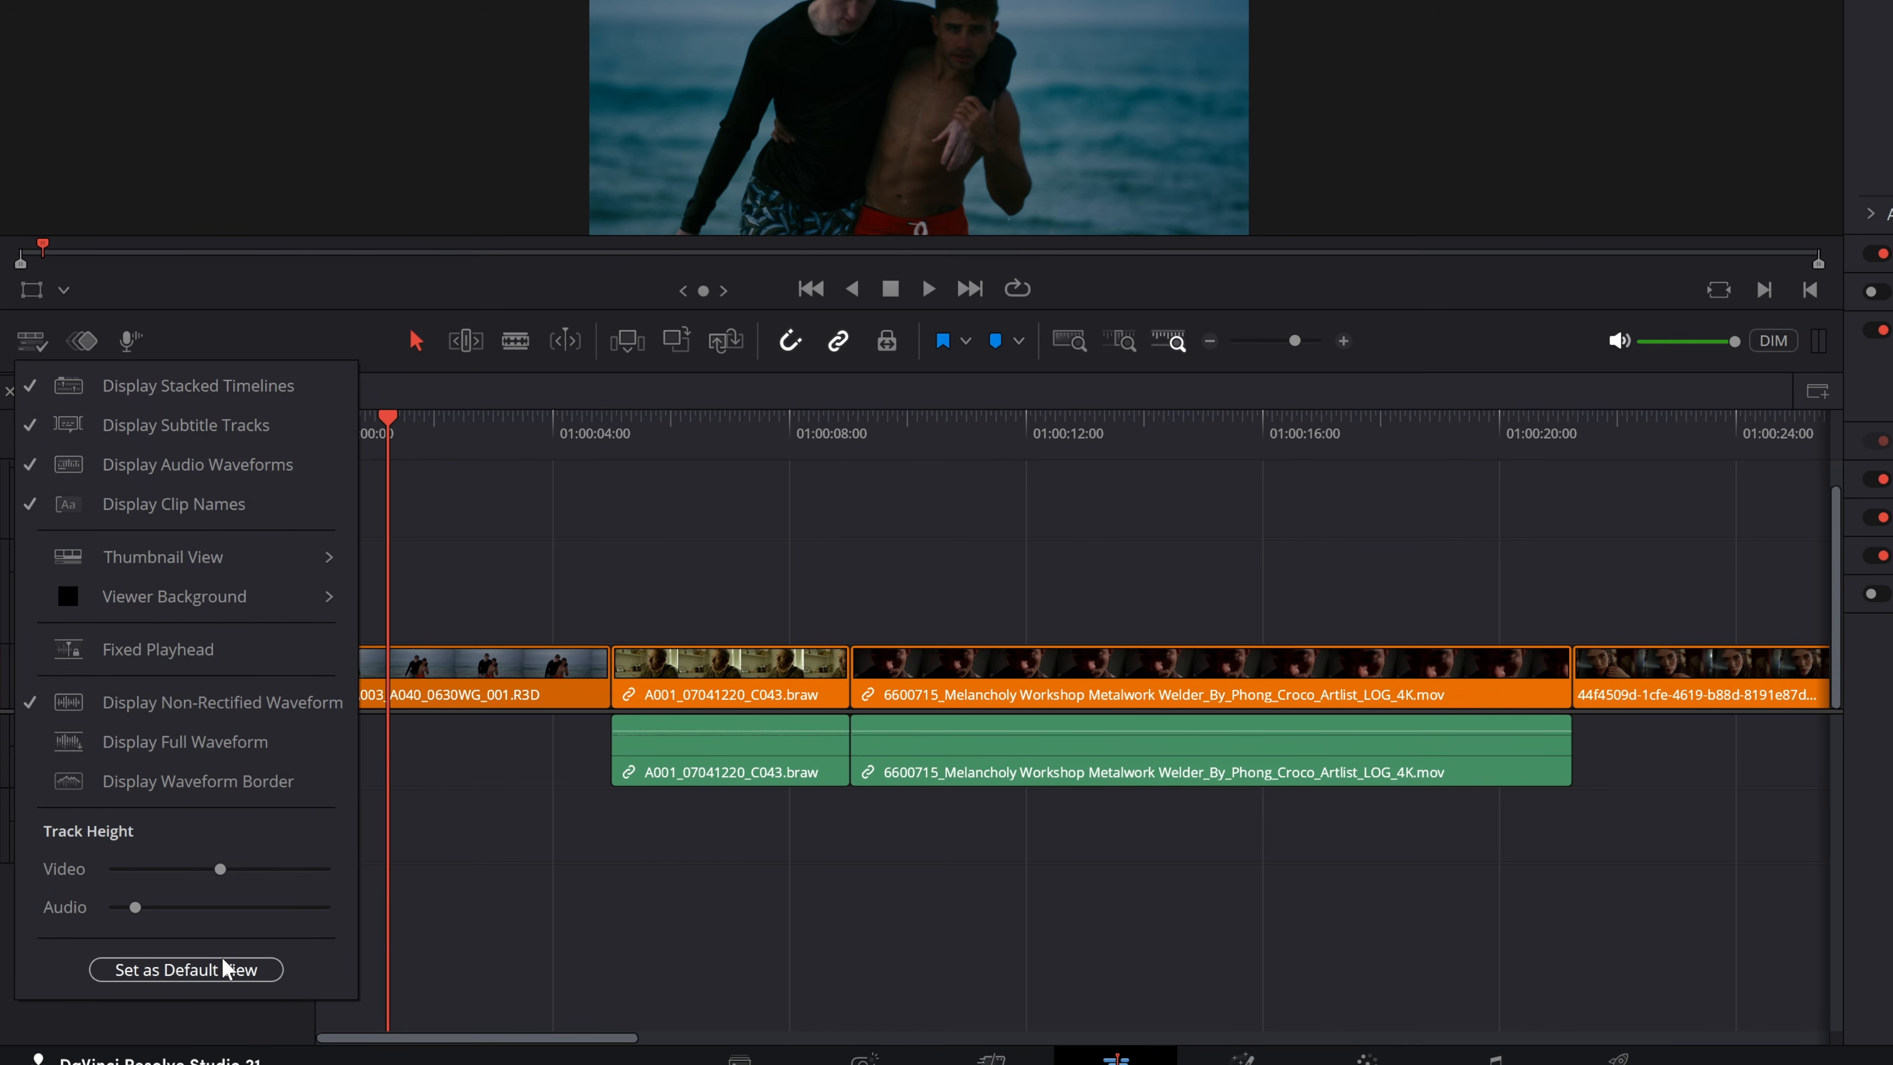
click(605, 546)
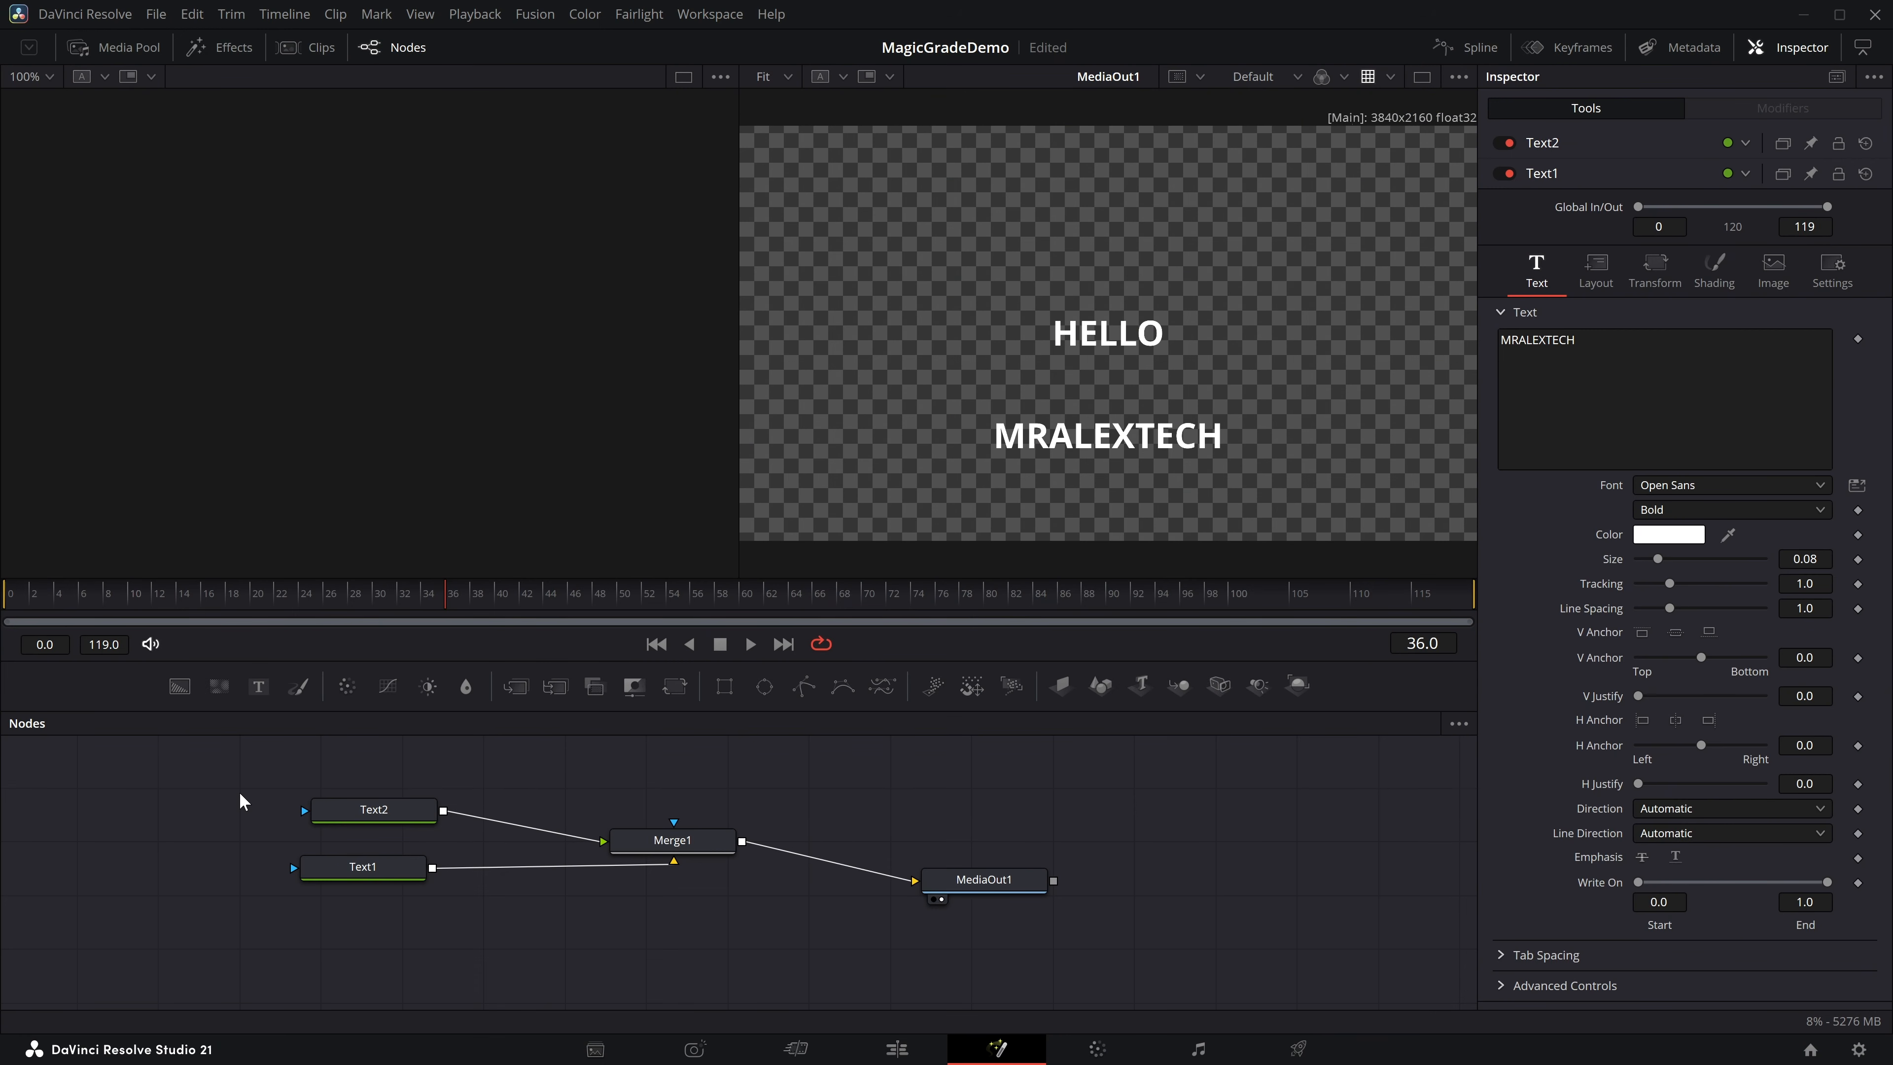
Inspect the settings of the Text1 and Text2 nodes one at a time.
click(358, 867)
click(399, 816)
click(376, 865)
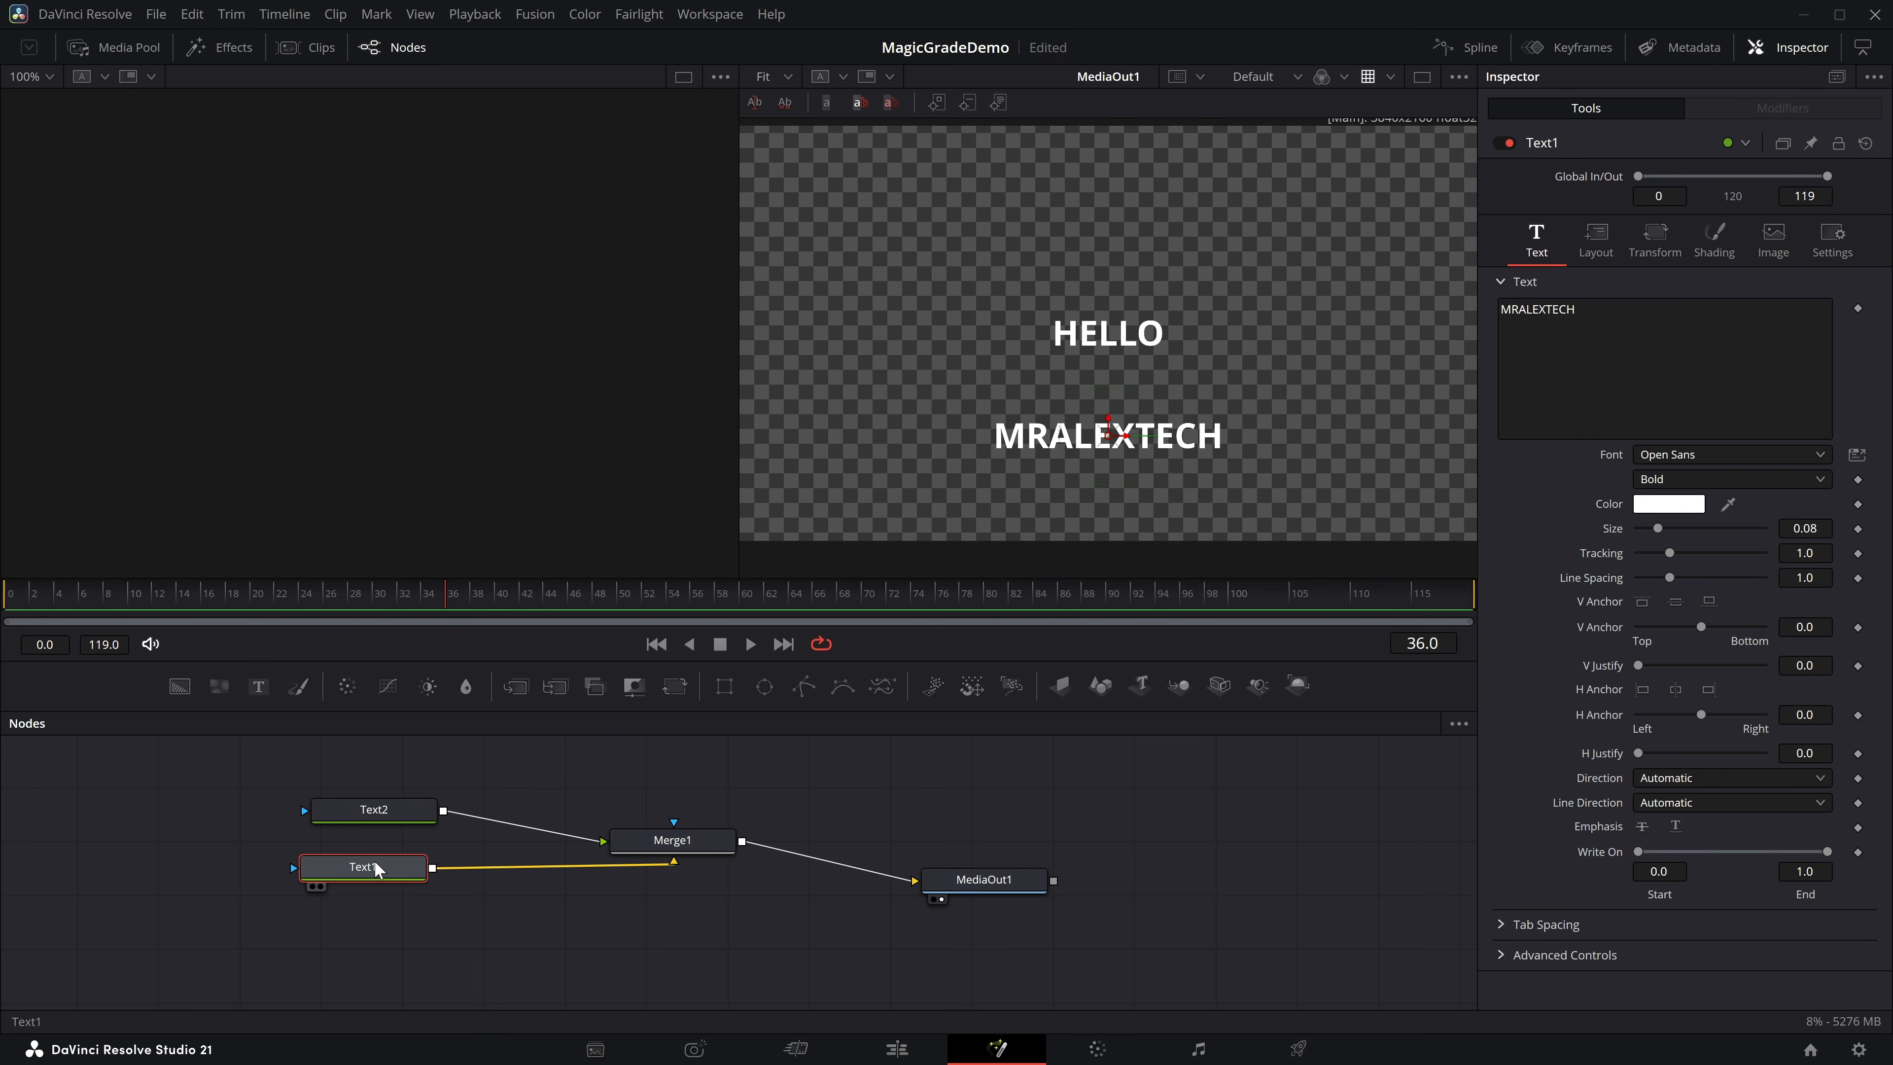
click(391, 819)
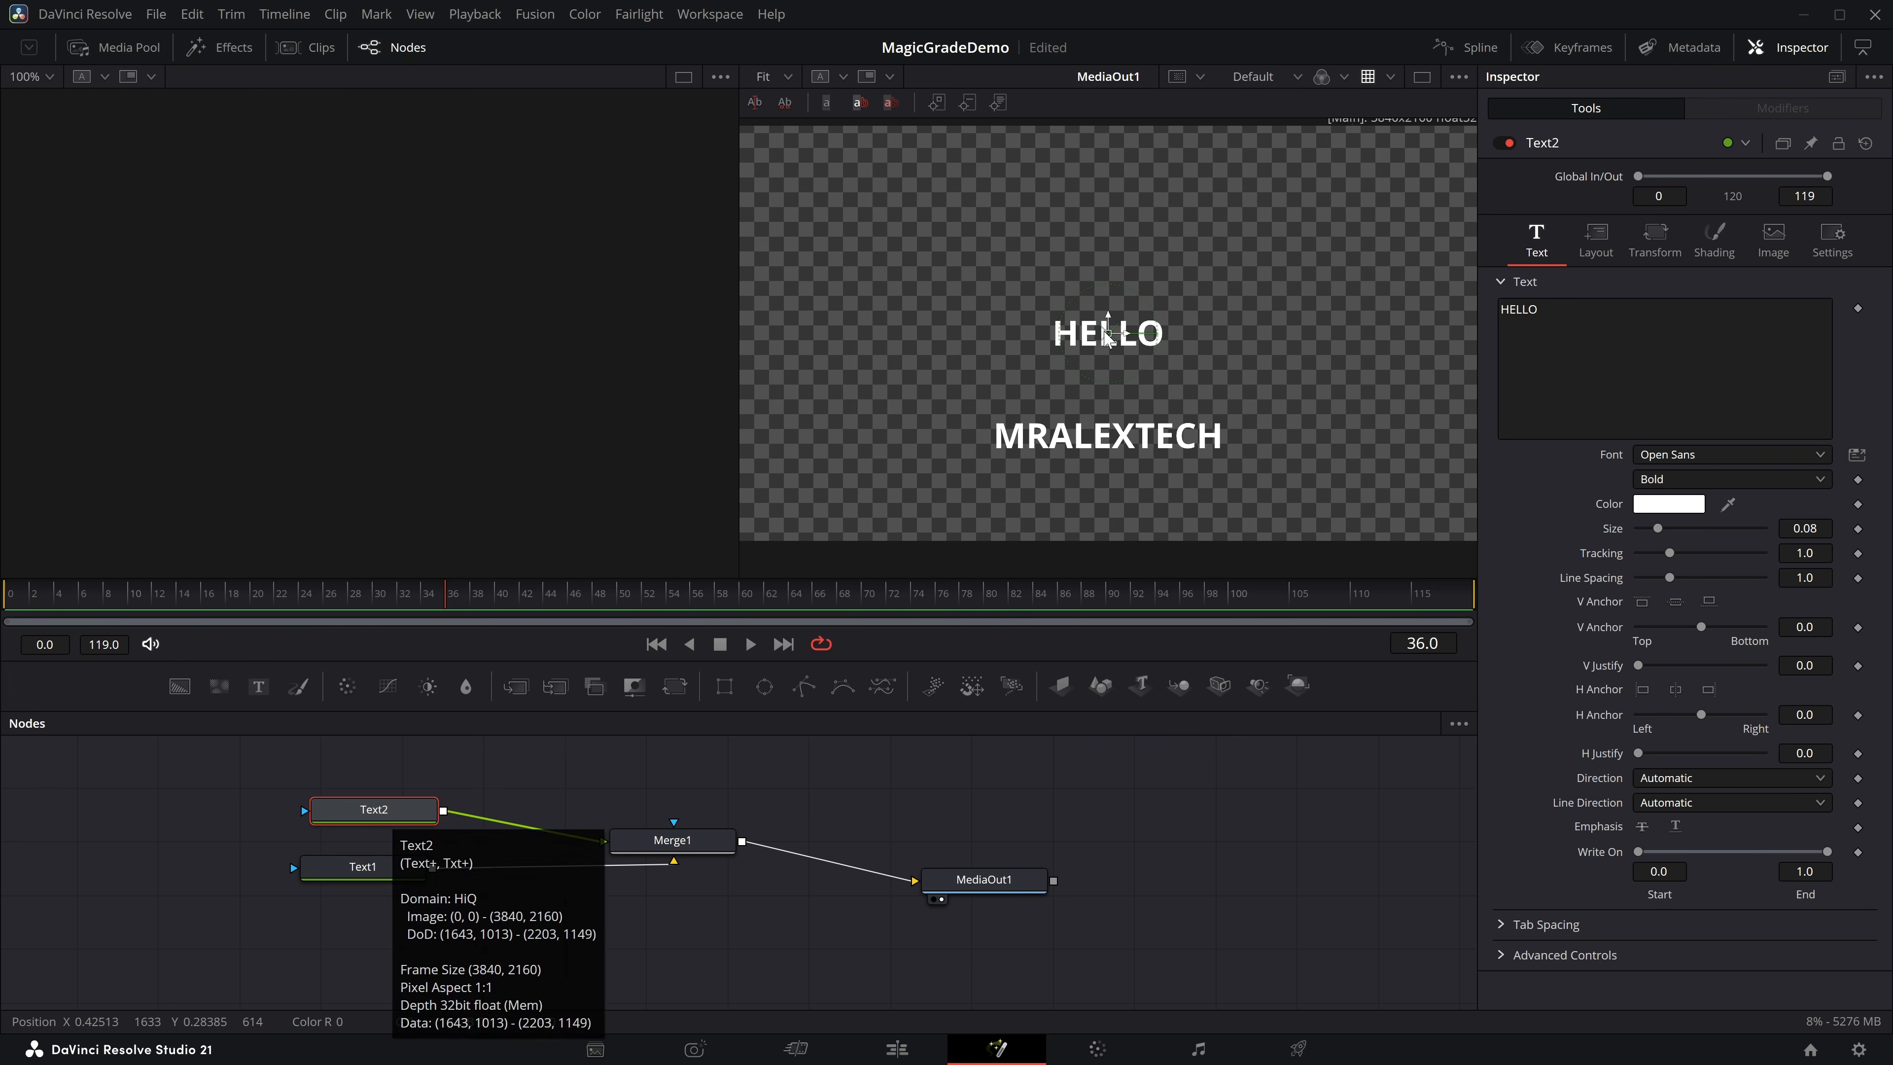
click(561, 789)
Select both text nodes and combine them into one shared set of controls with Combine Selected Tools.
drag(220, 776, 477, 906)
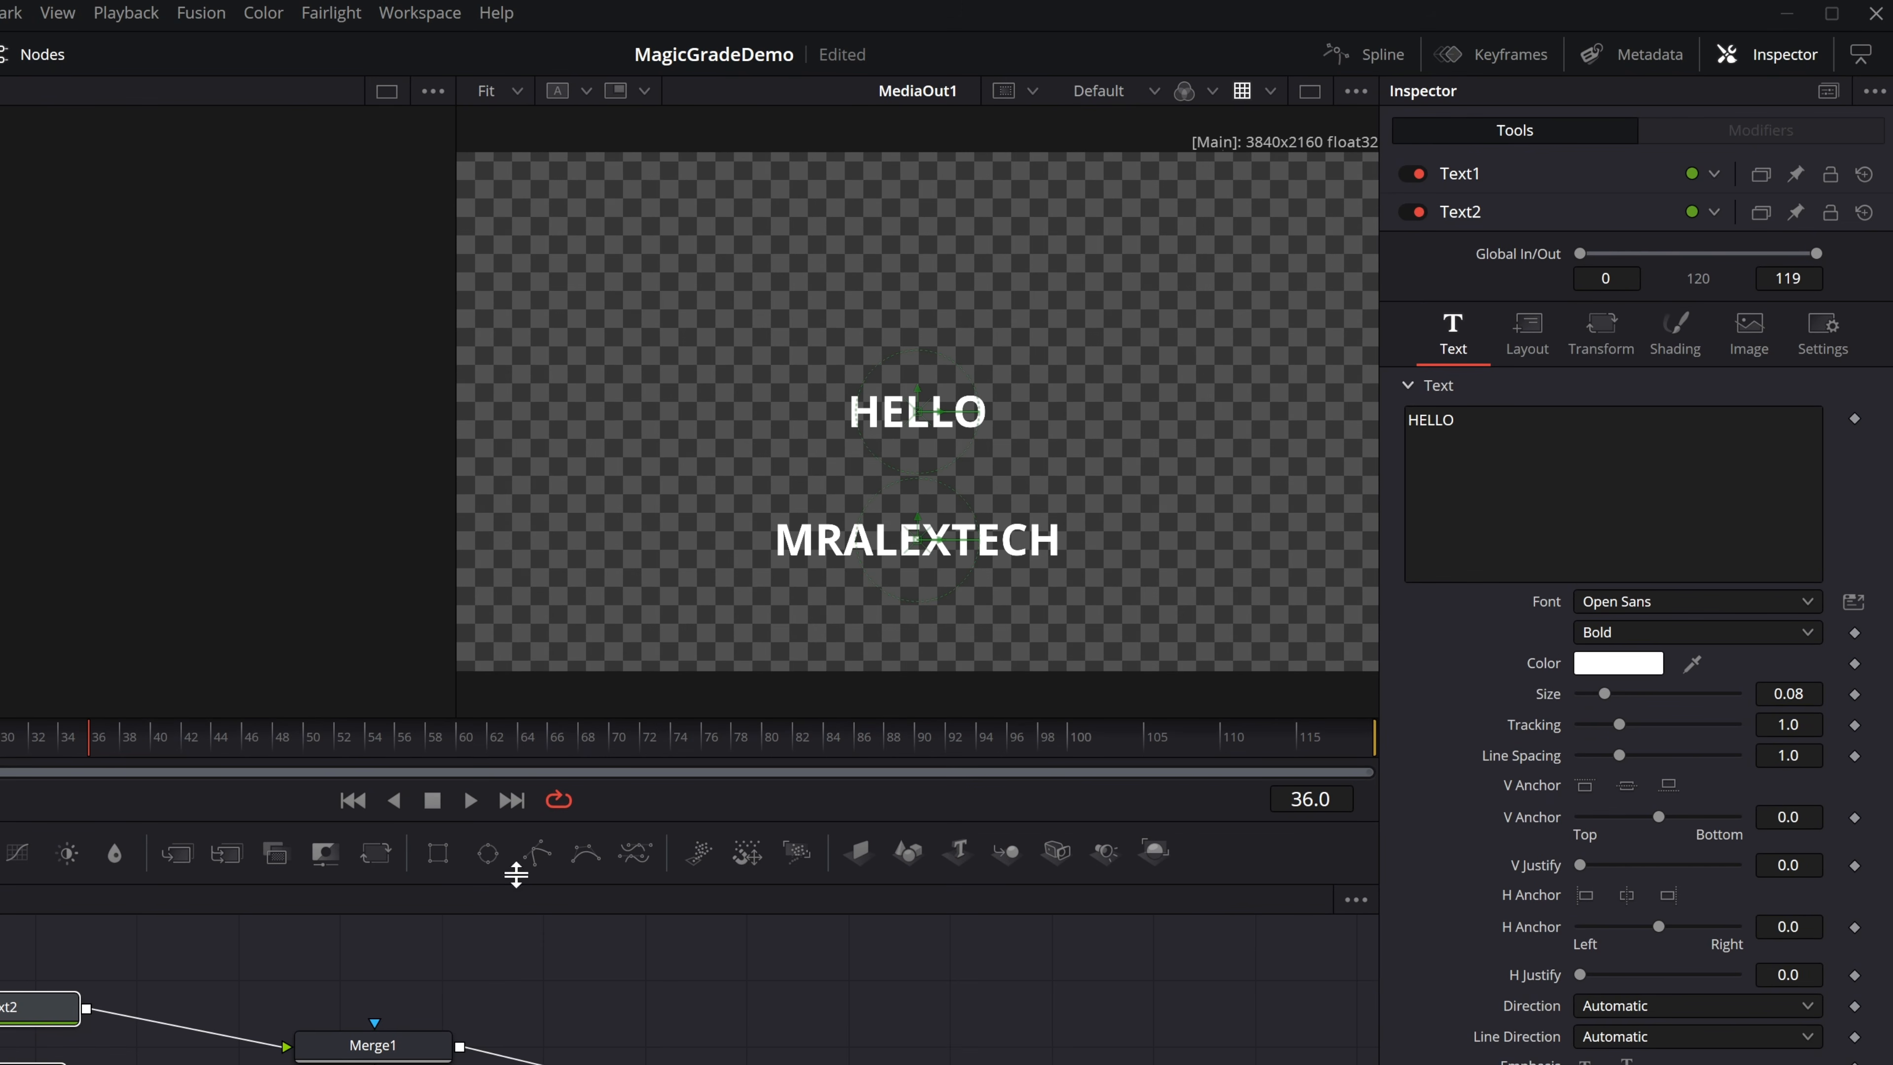
click(1476, 177)
click(1475, 1062)
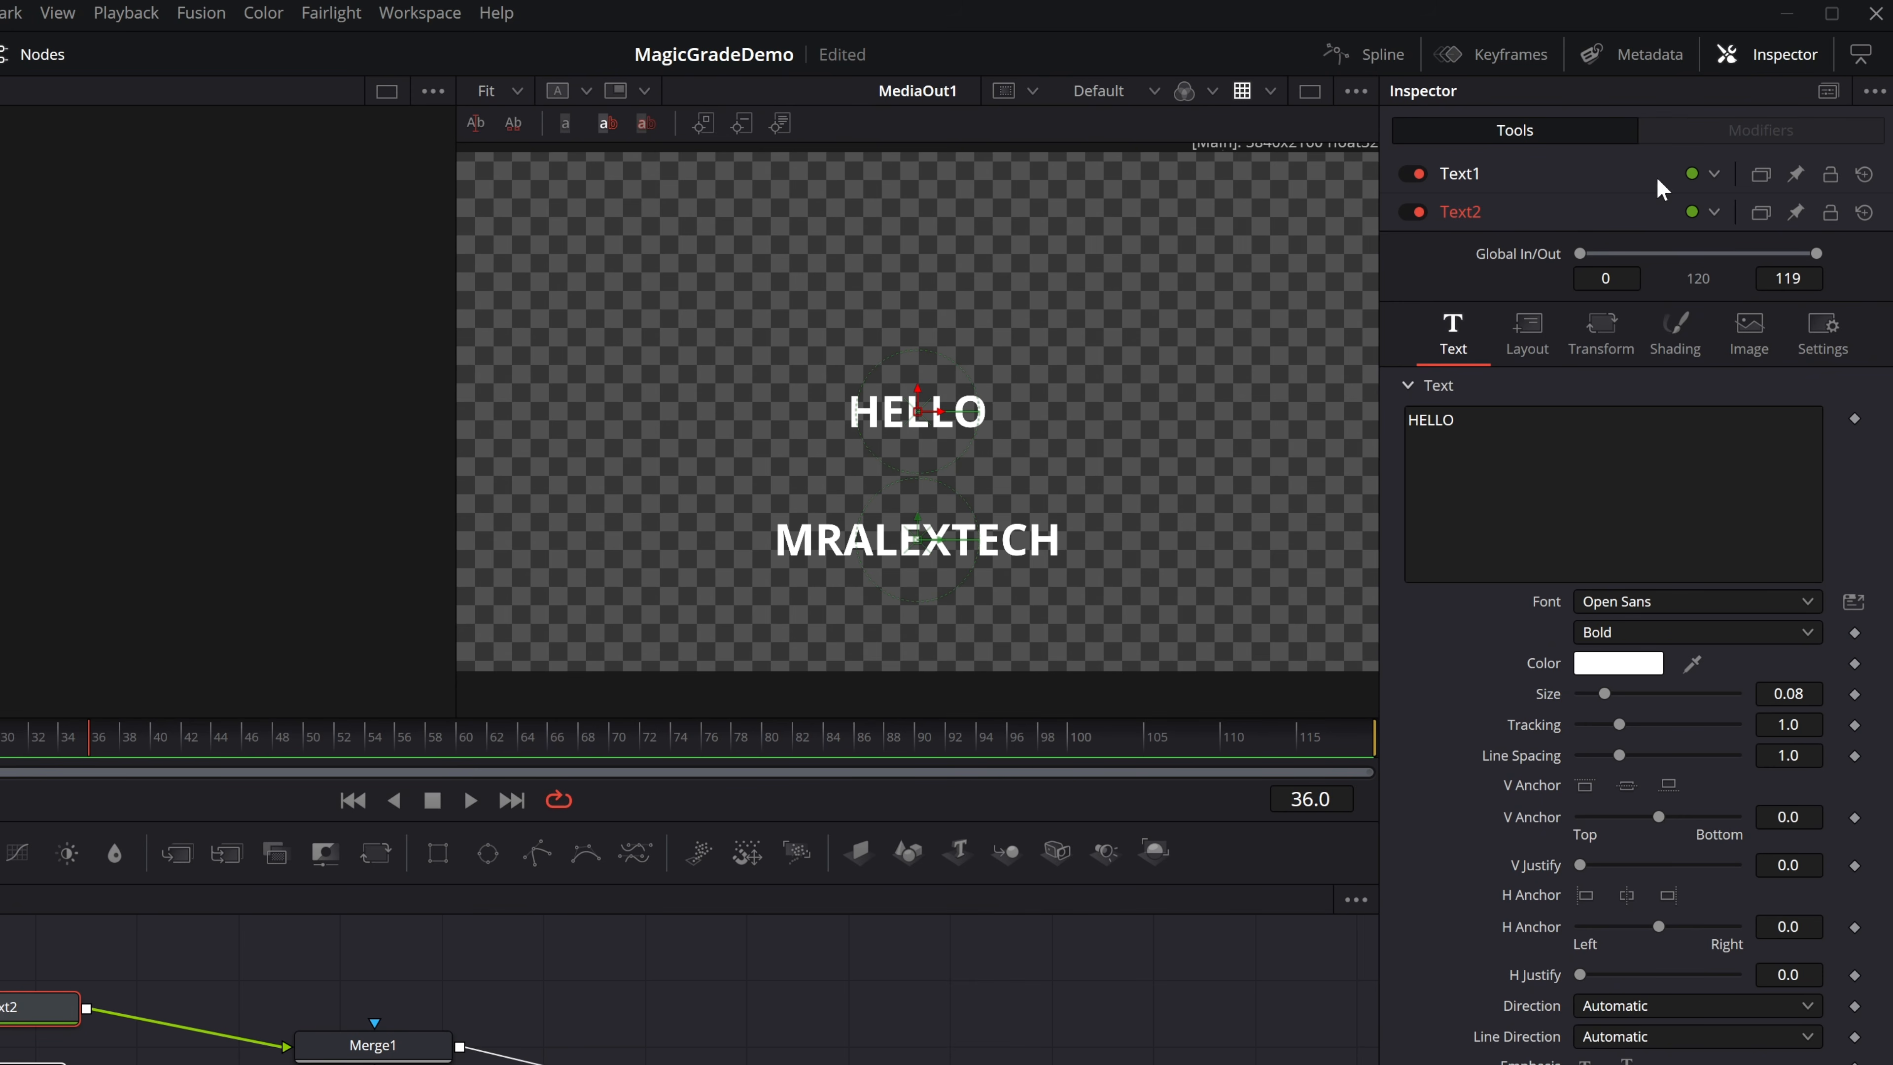
click(1827, 93)
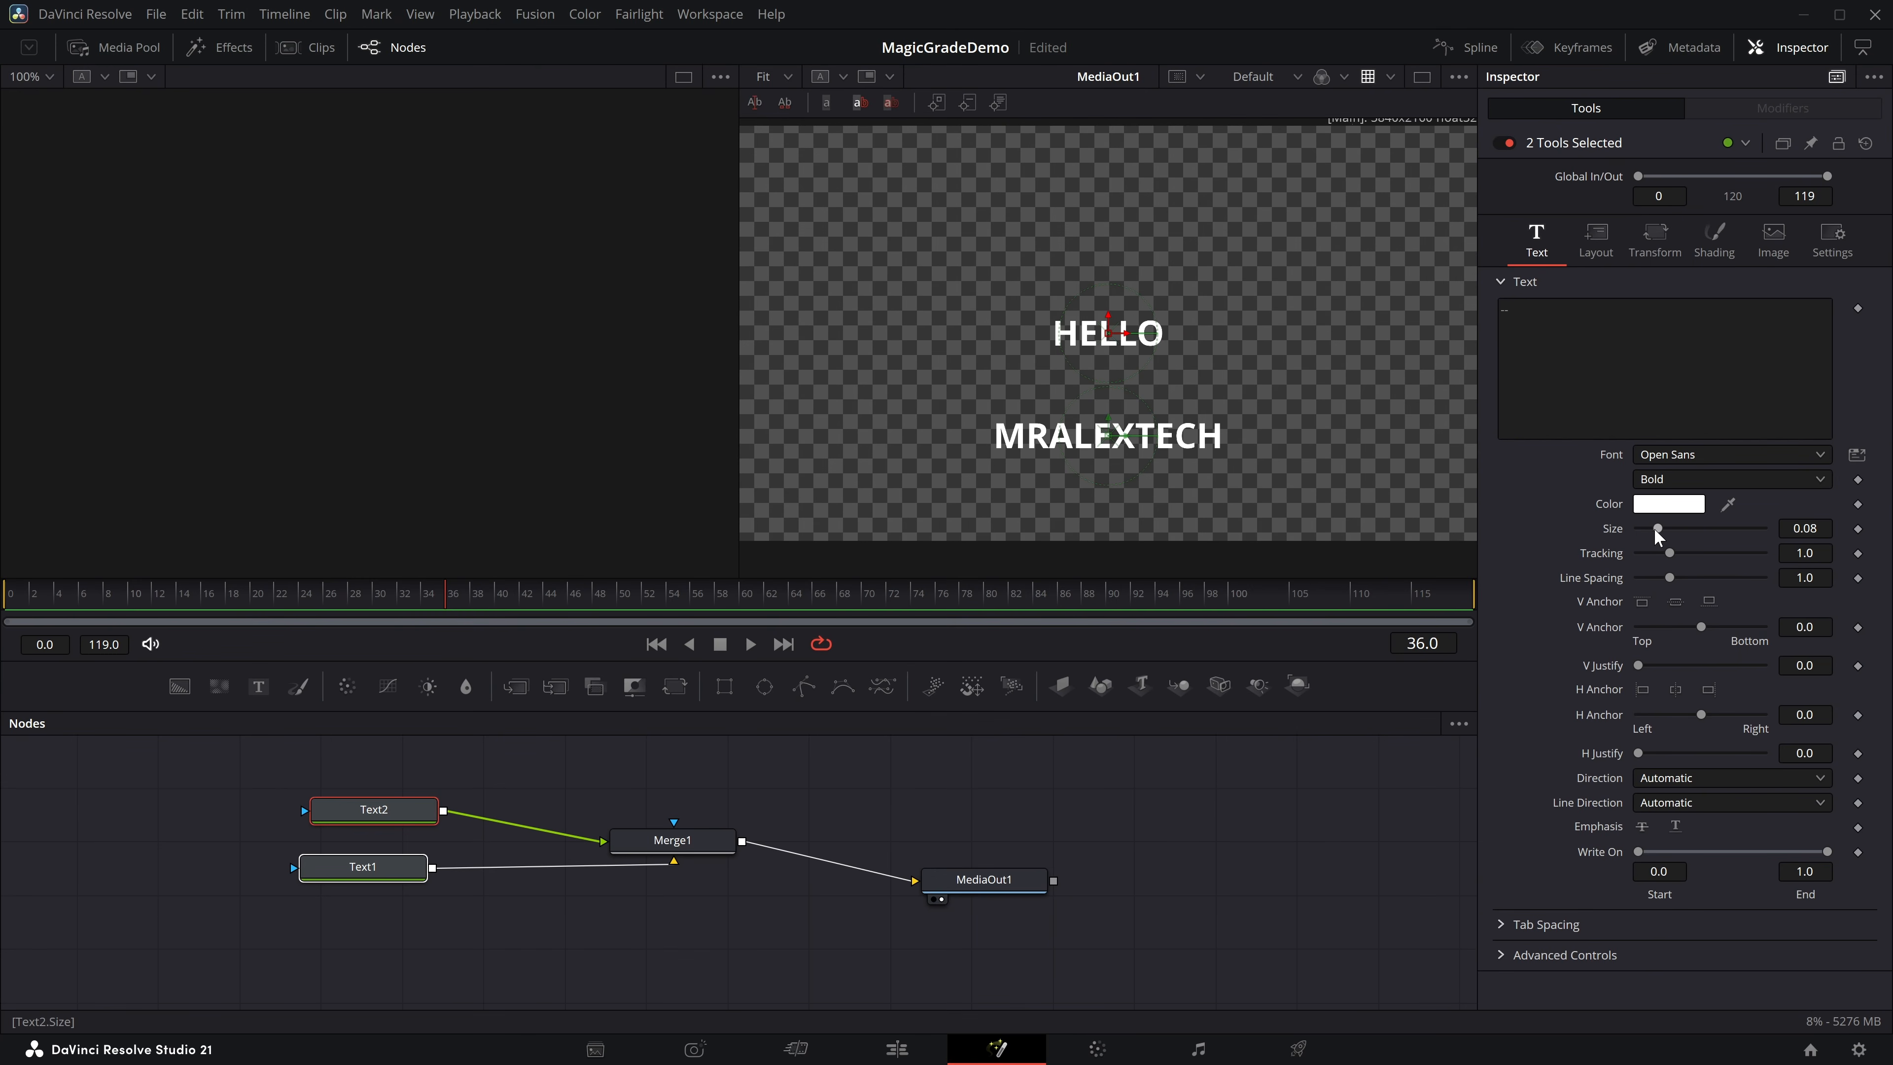
Set both titles' size to 0.1299 and tracking to 0.976, and look through their shared layout and shading settings.
mouse_move(1655, 531)
mouse_down()
mouse_move(1677, 533)
mouse_move(1648, 553)
mouse_move(1667, 553)
mouse_up()
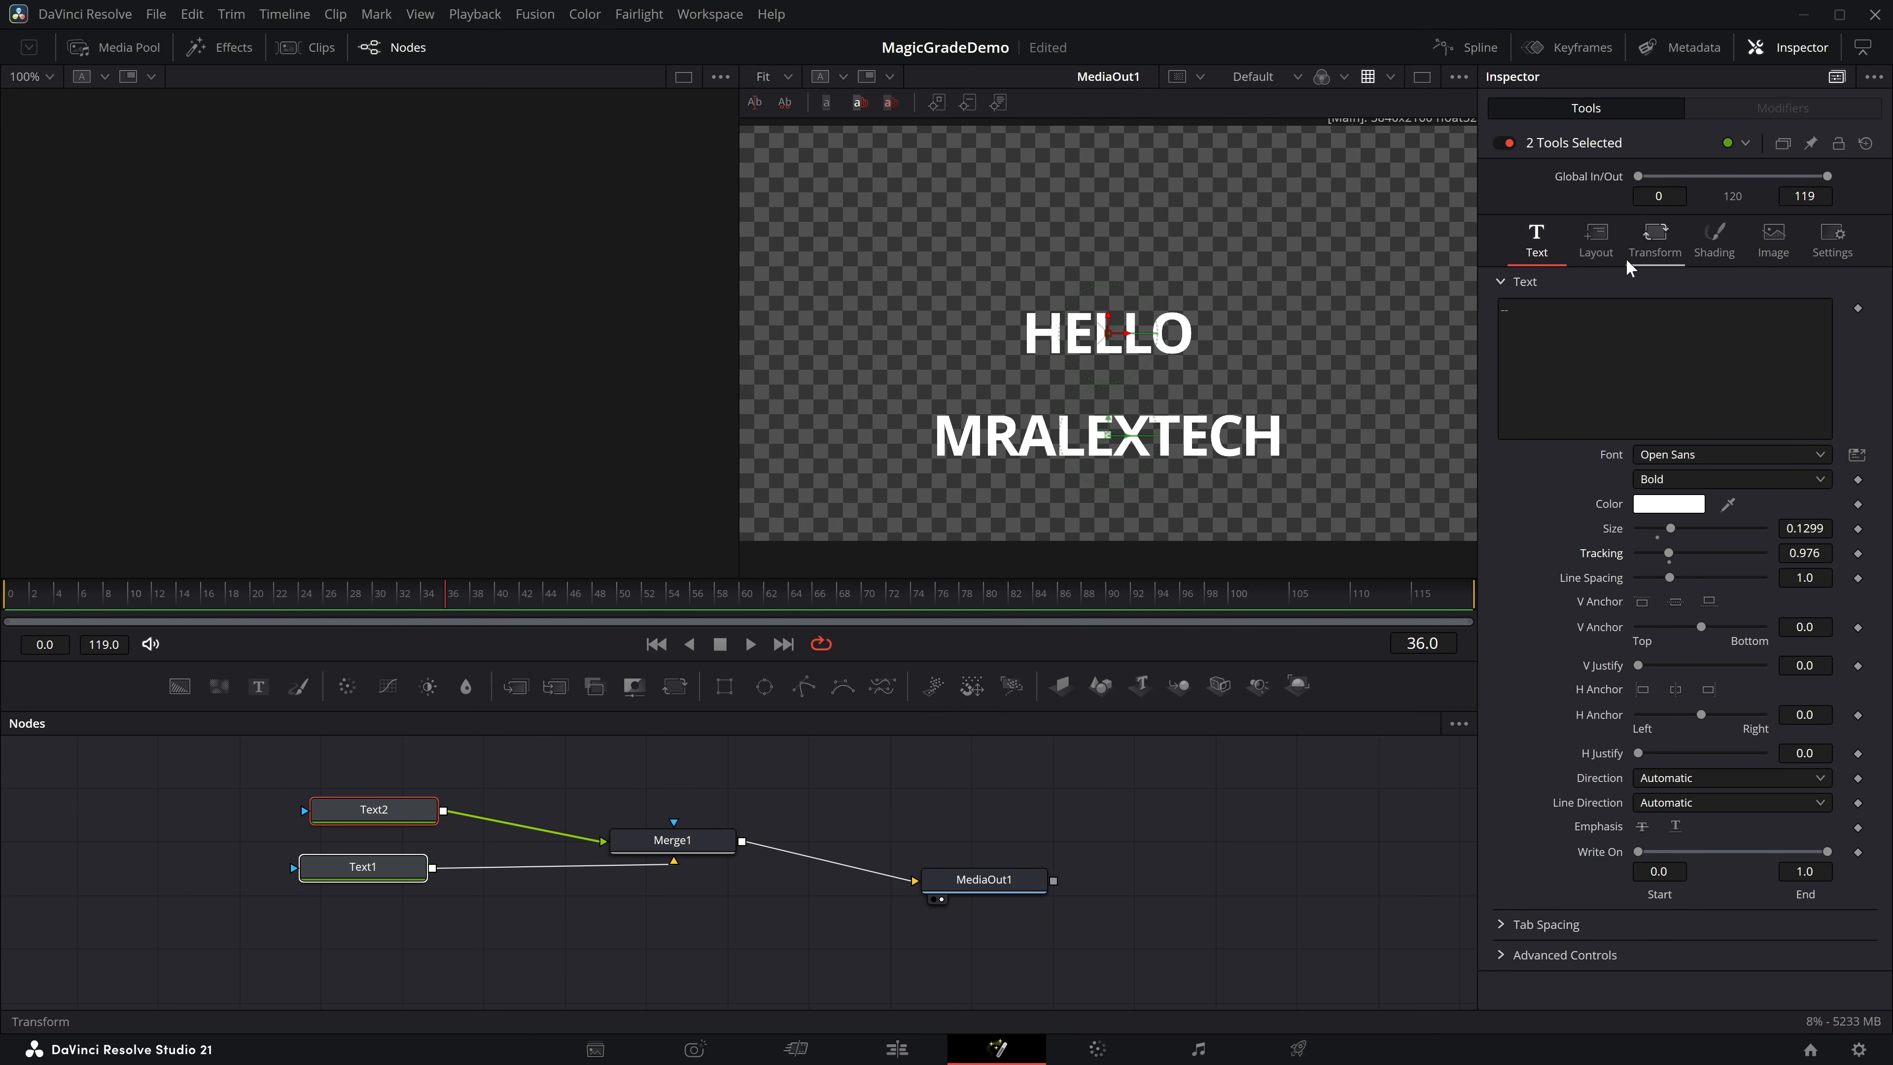
click(1595, 240)
drag(1654, 526, 1660, 531)
click(1702, 231)
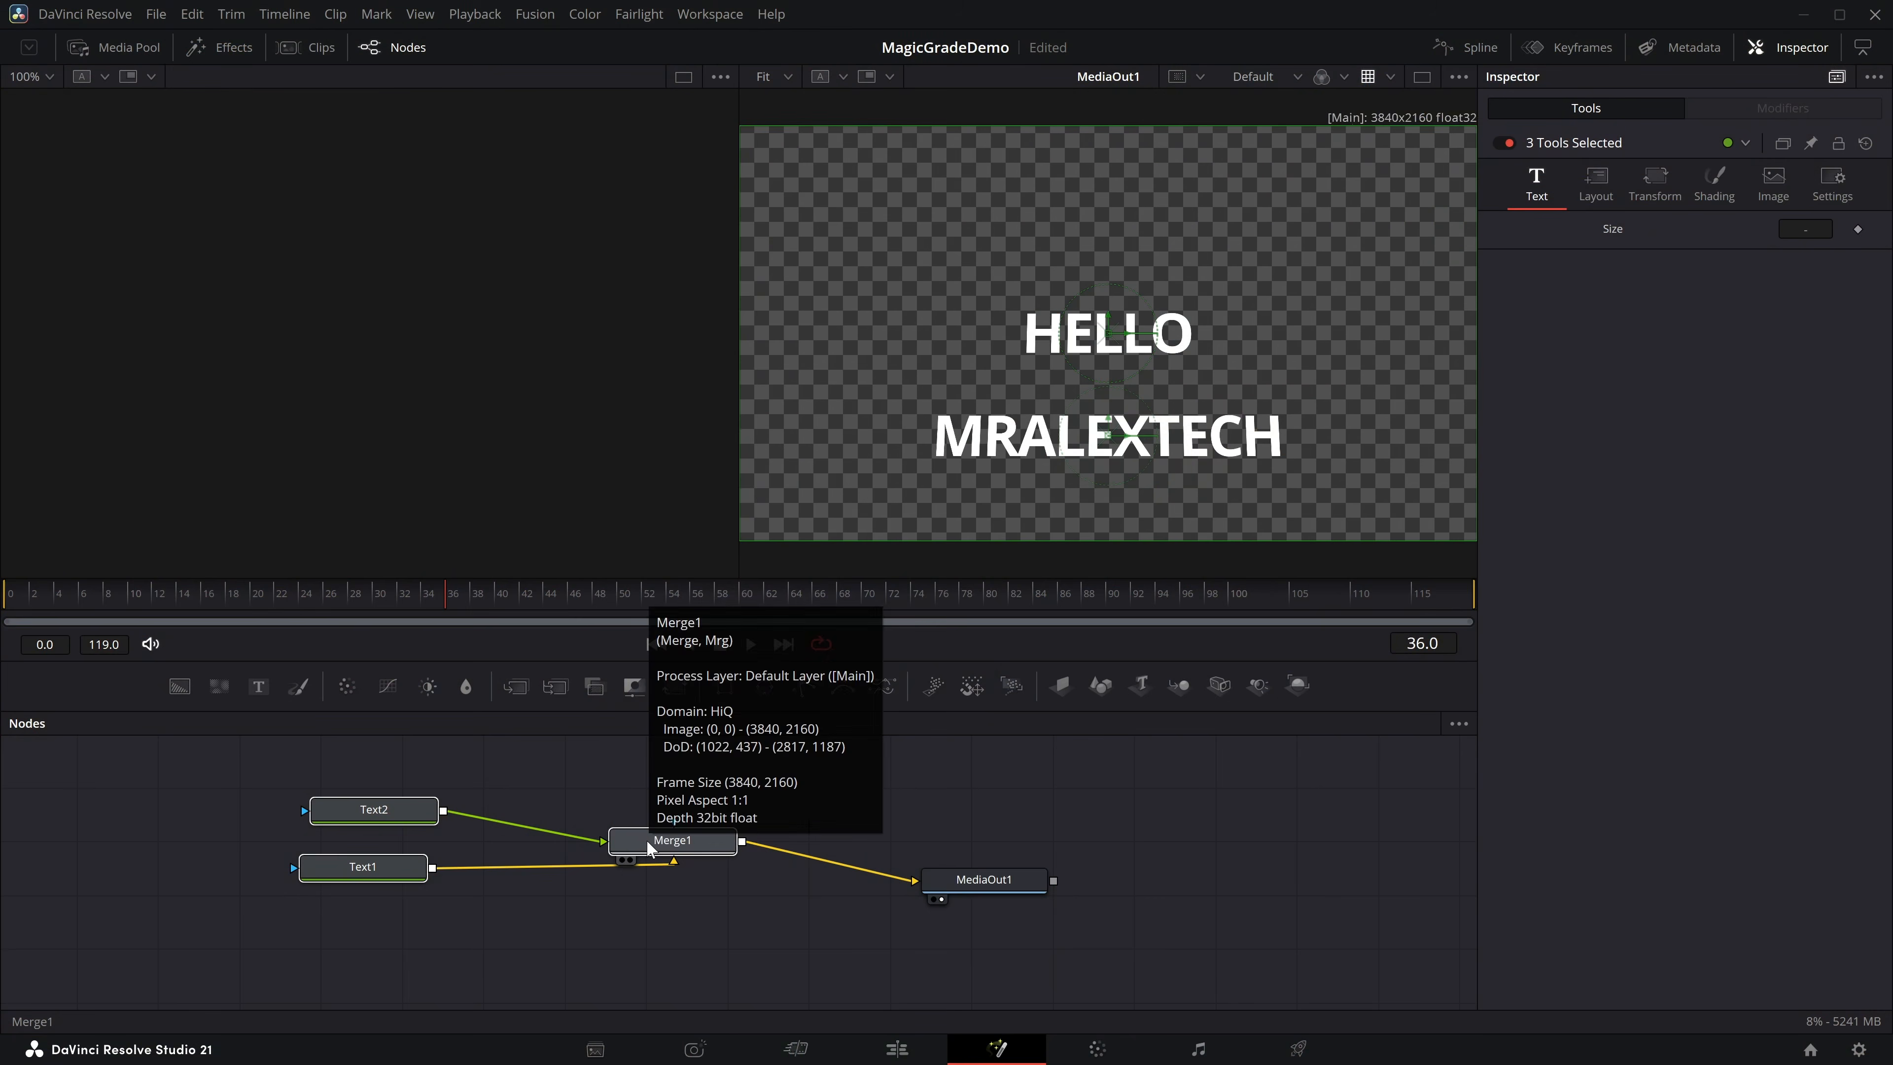
Create a macro named Demo from the Text2, Text1 and Merge1 nodes.
right_click(646, 847)
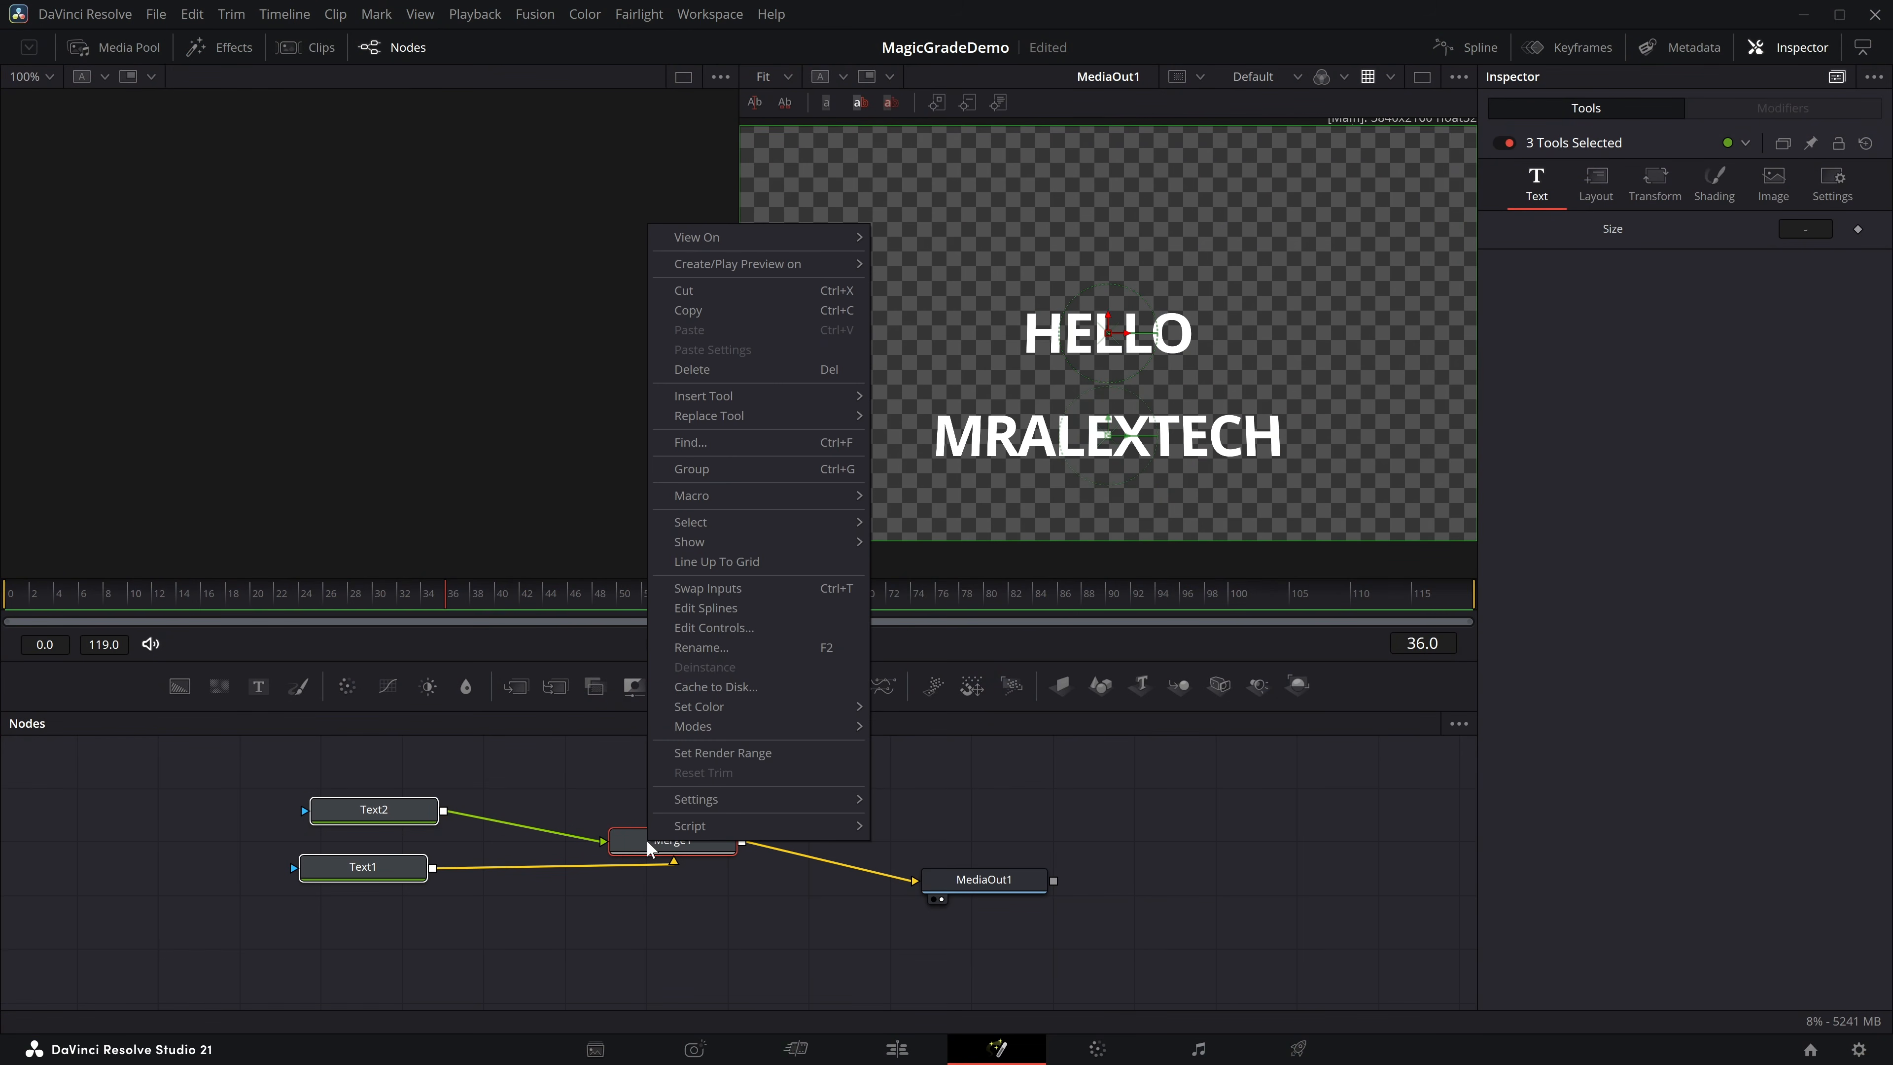
mouse_move(779, 496)
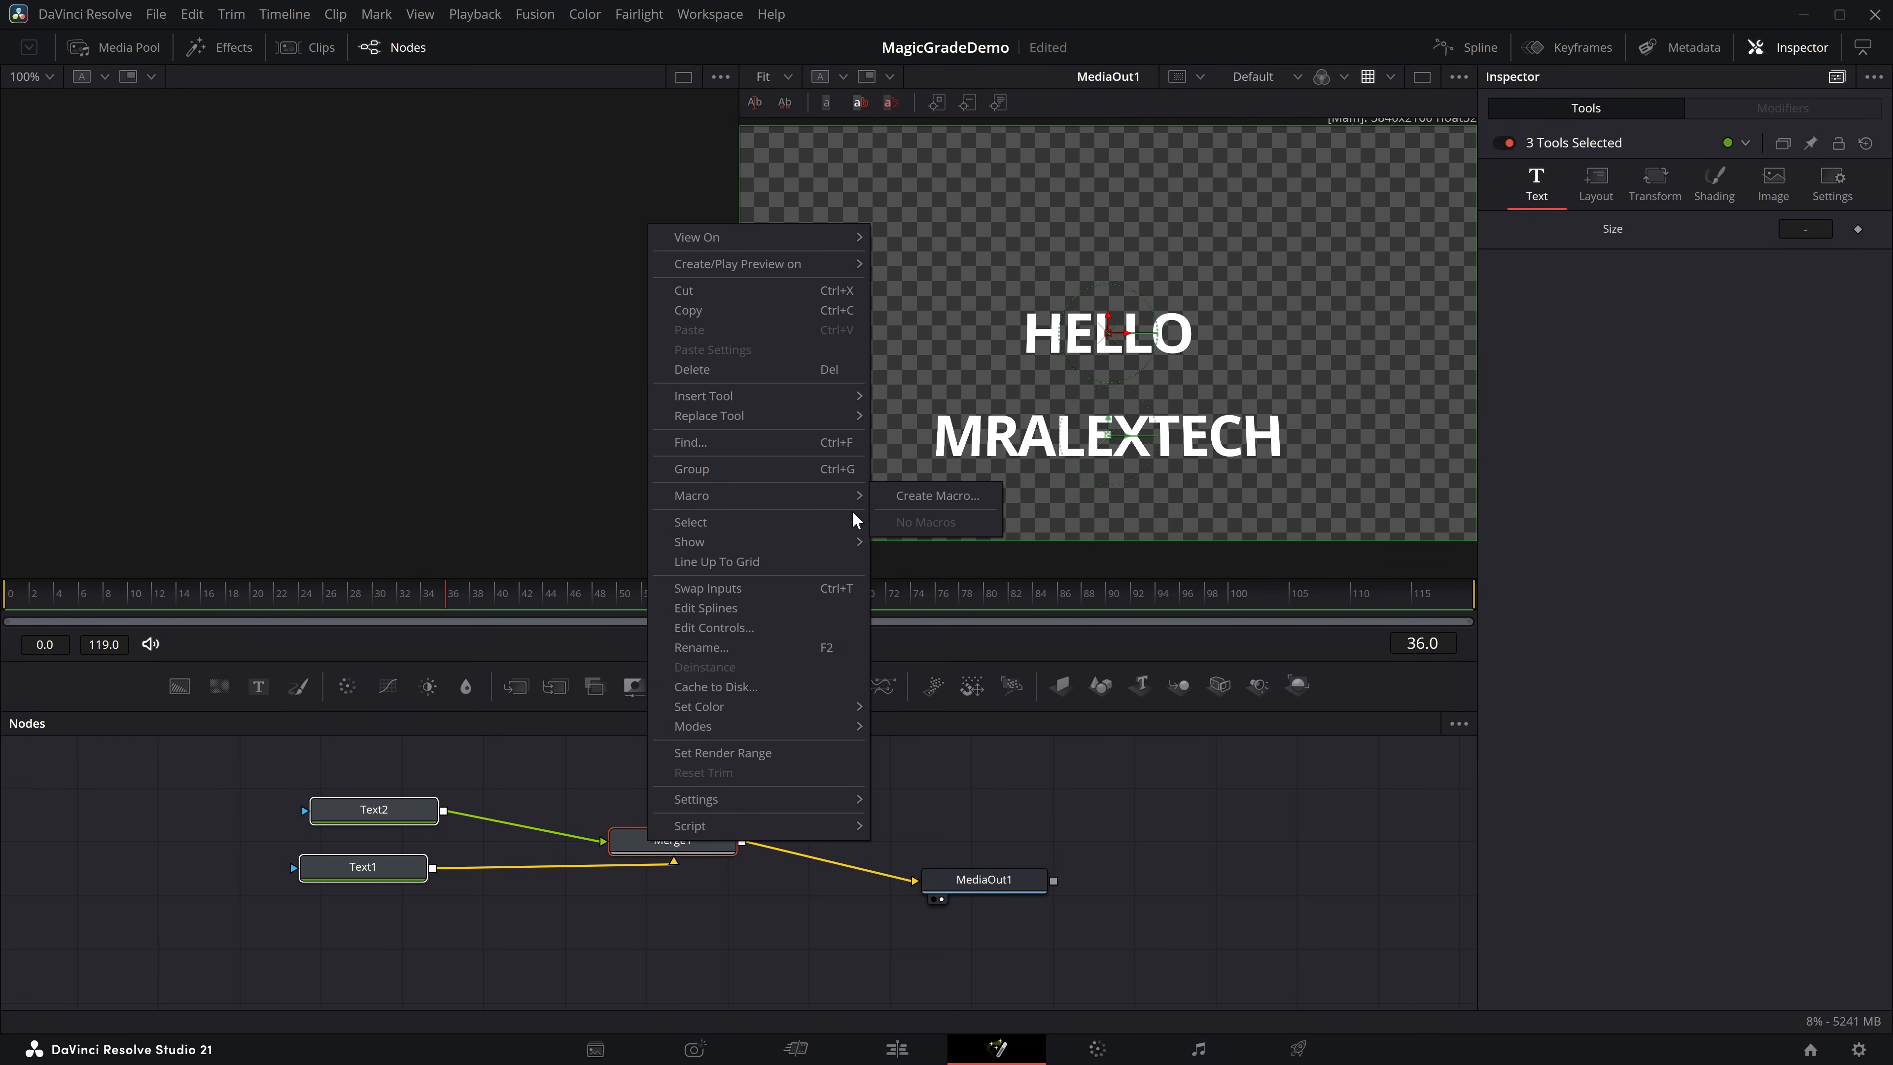
click(966, 492)
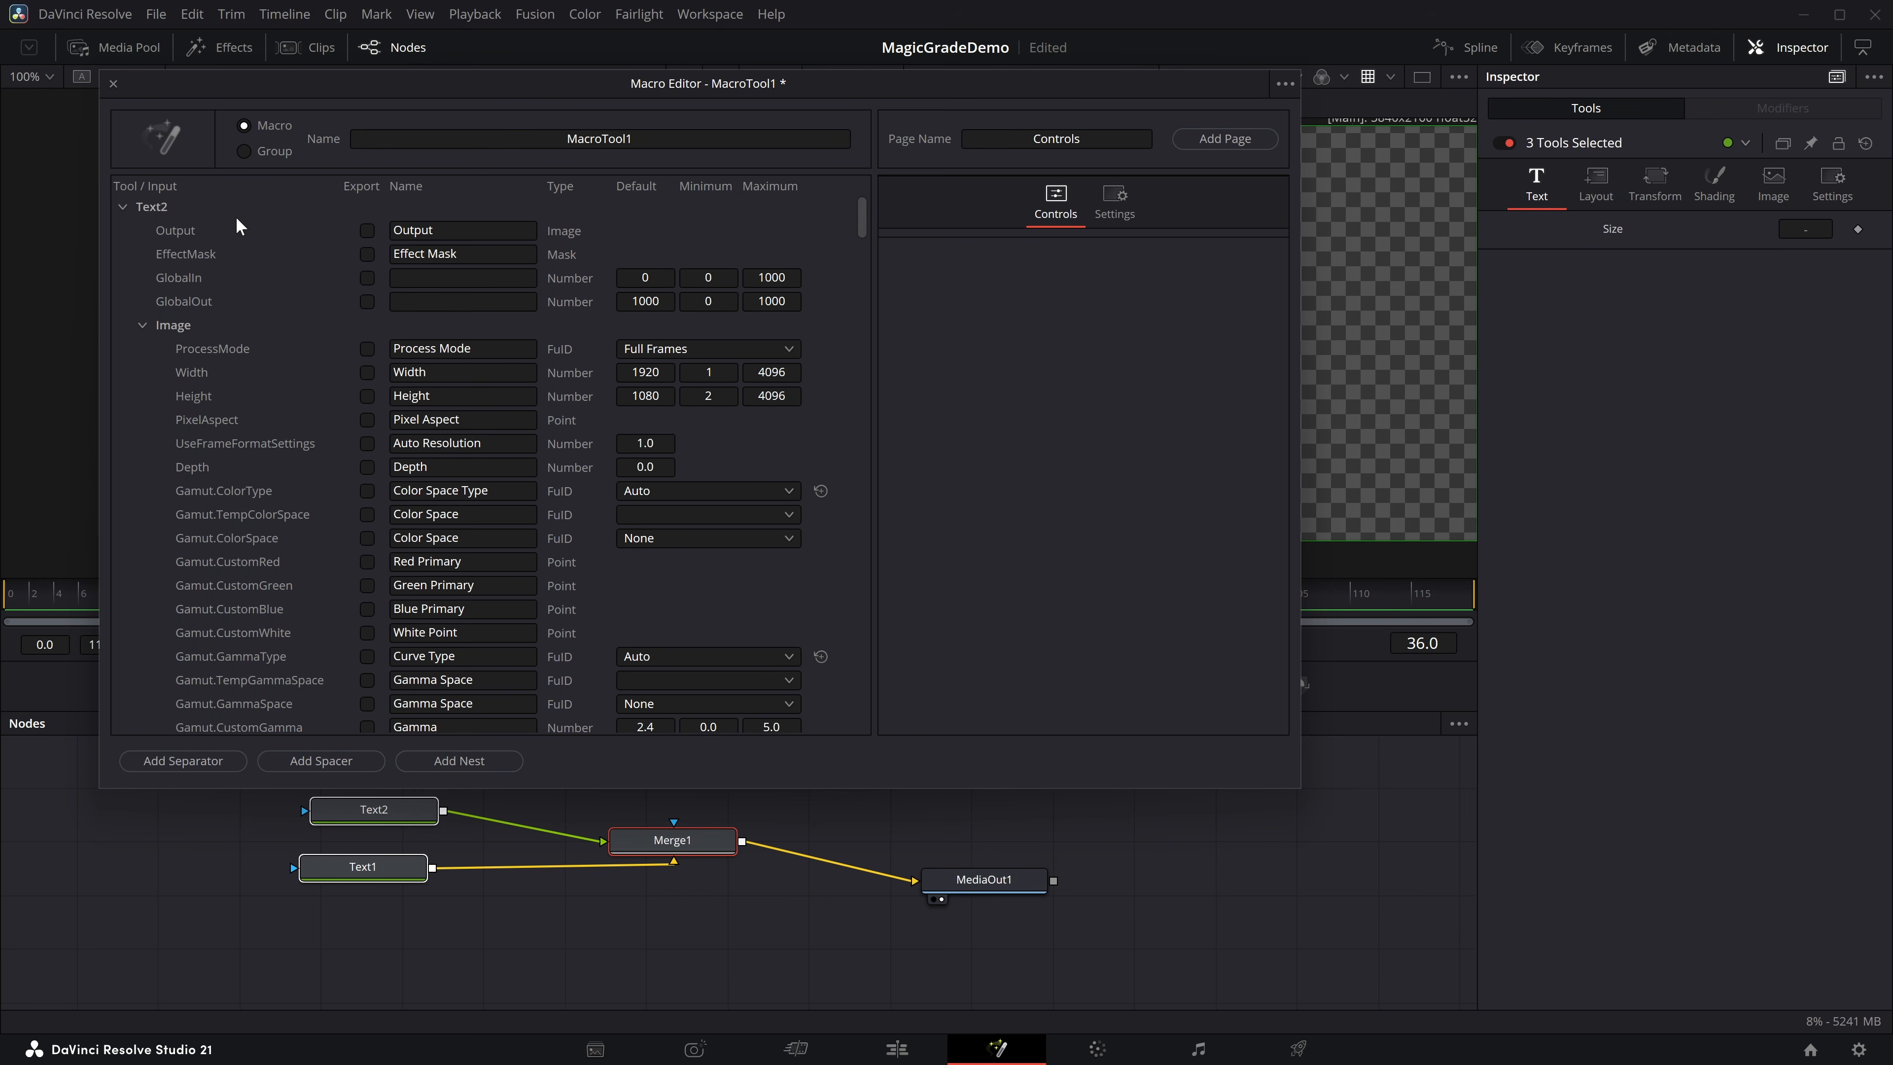
drag(638, 140, 259, 89)
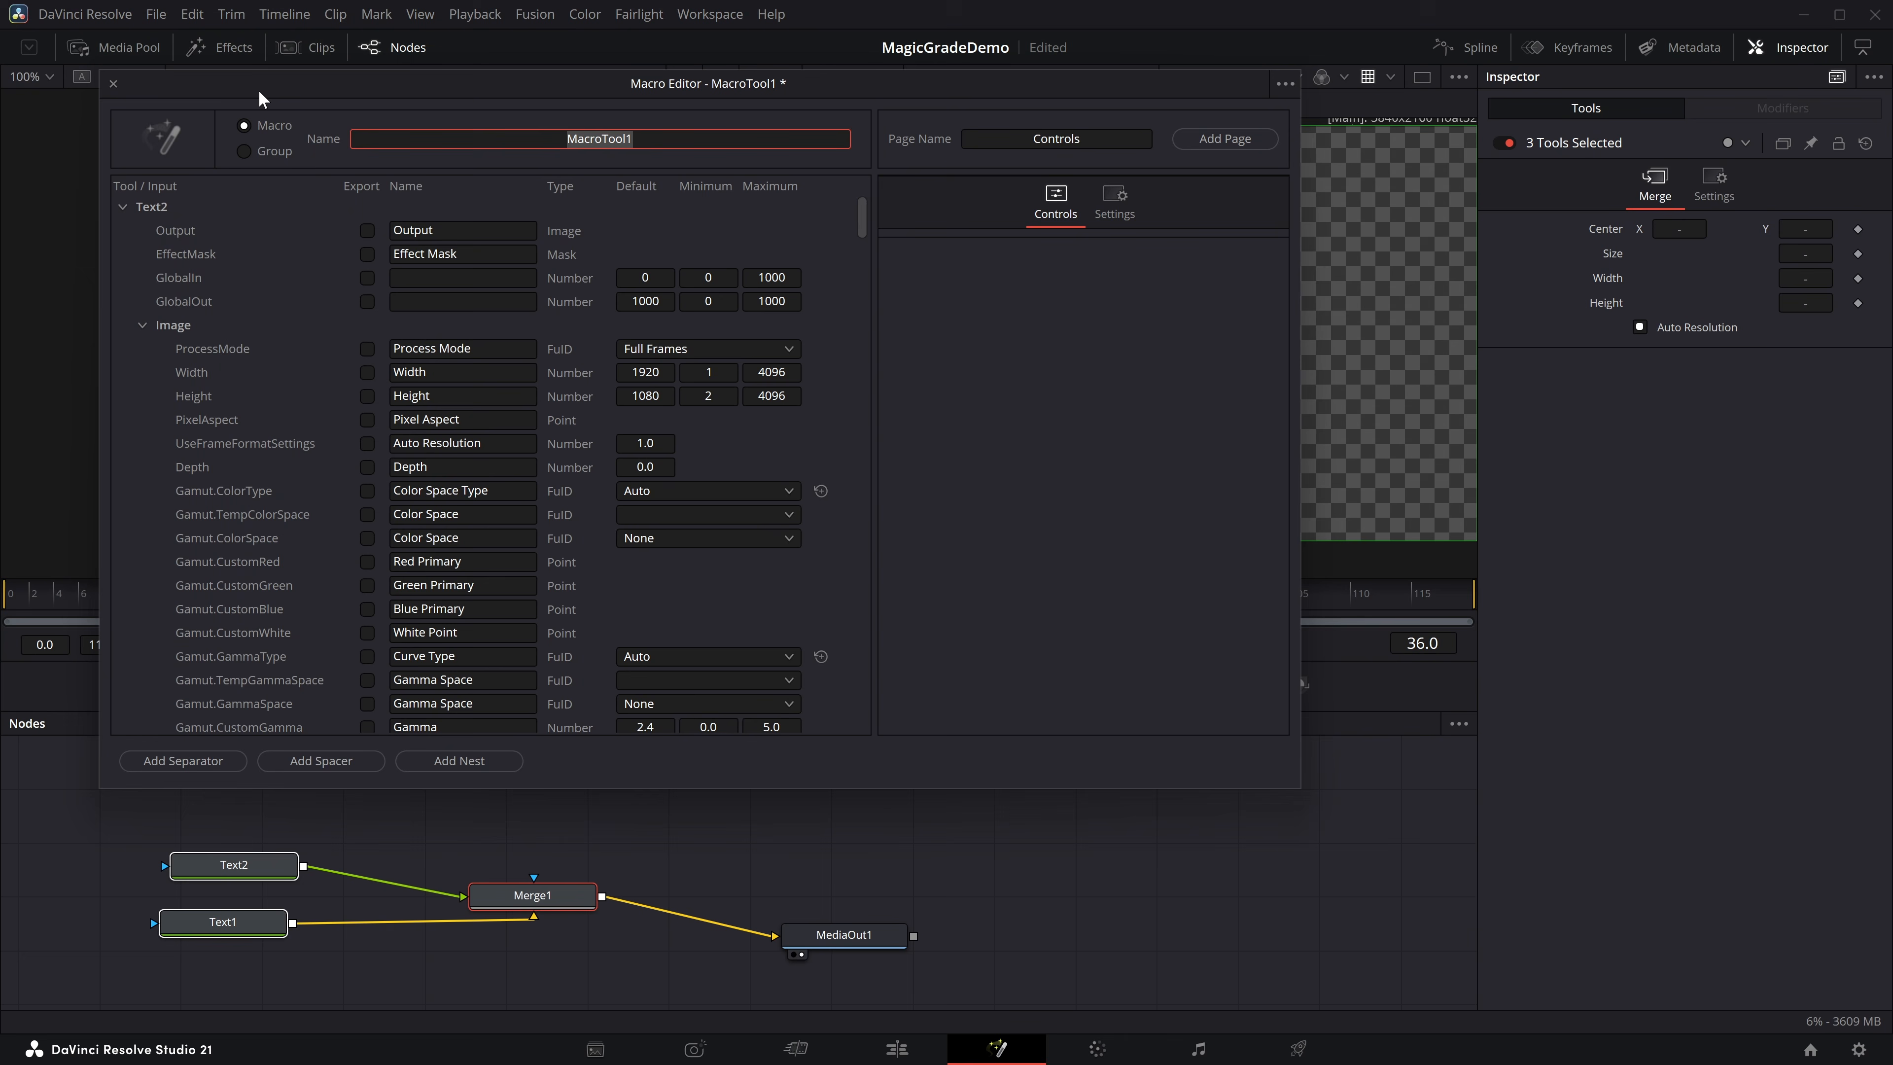
text(Demo)
Export Text2's styled text, font, style, color channels (red, green, blue, alpha) and size as macro controls.
scroll(371, 387, down, 15)
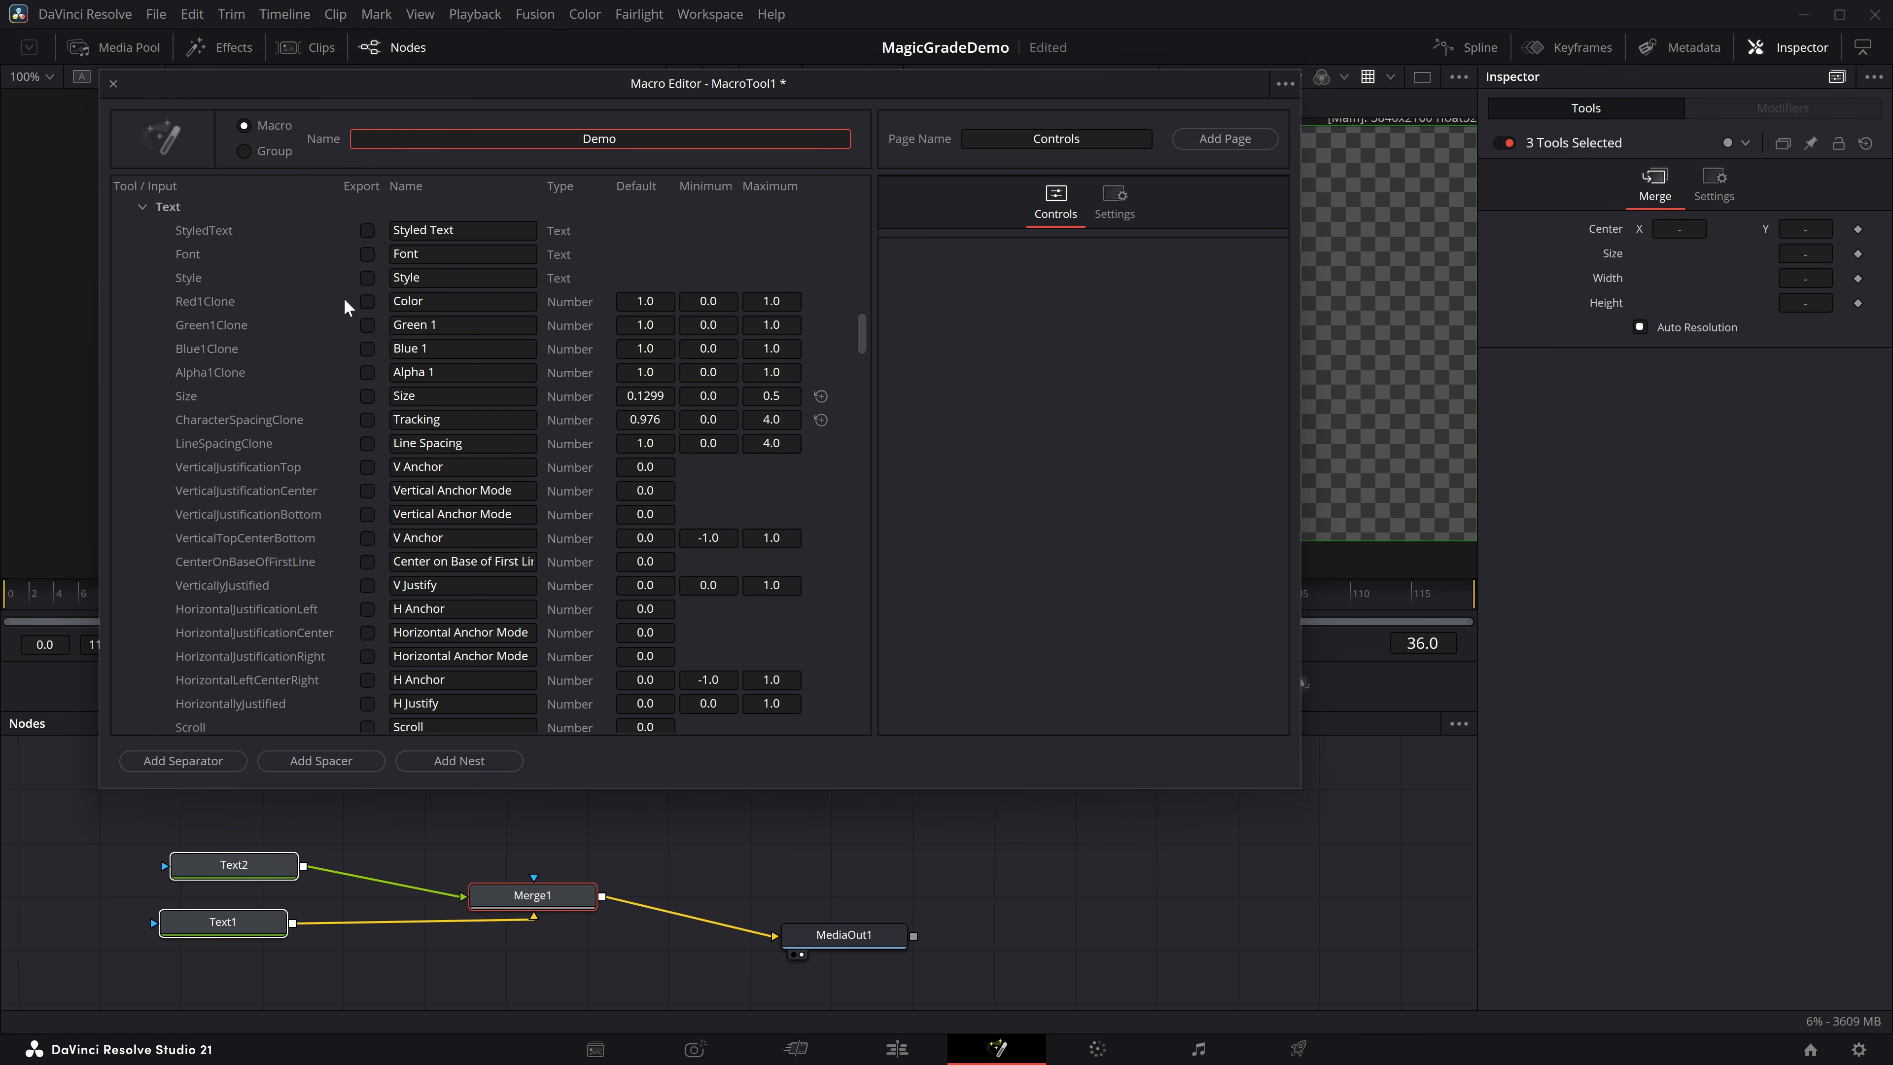
scroll(366, 272, up, 3)
click(367, 444)
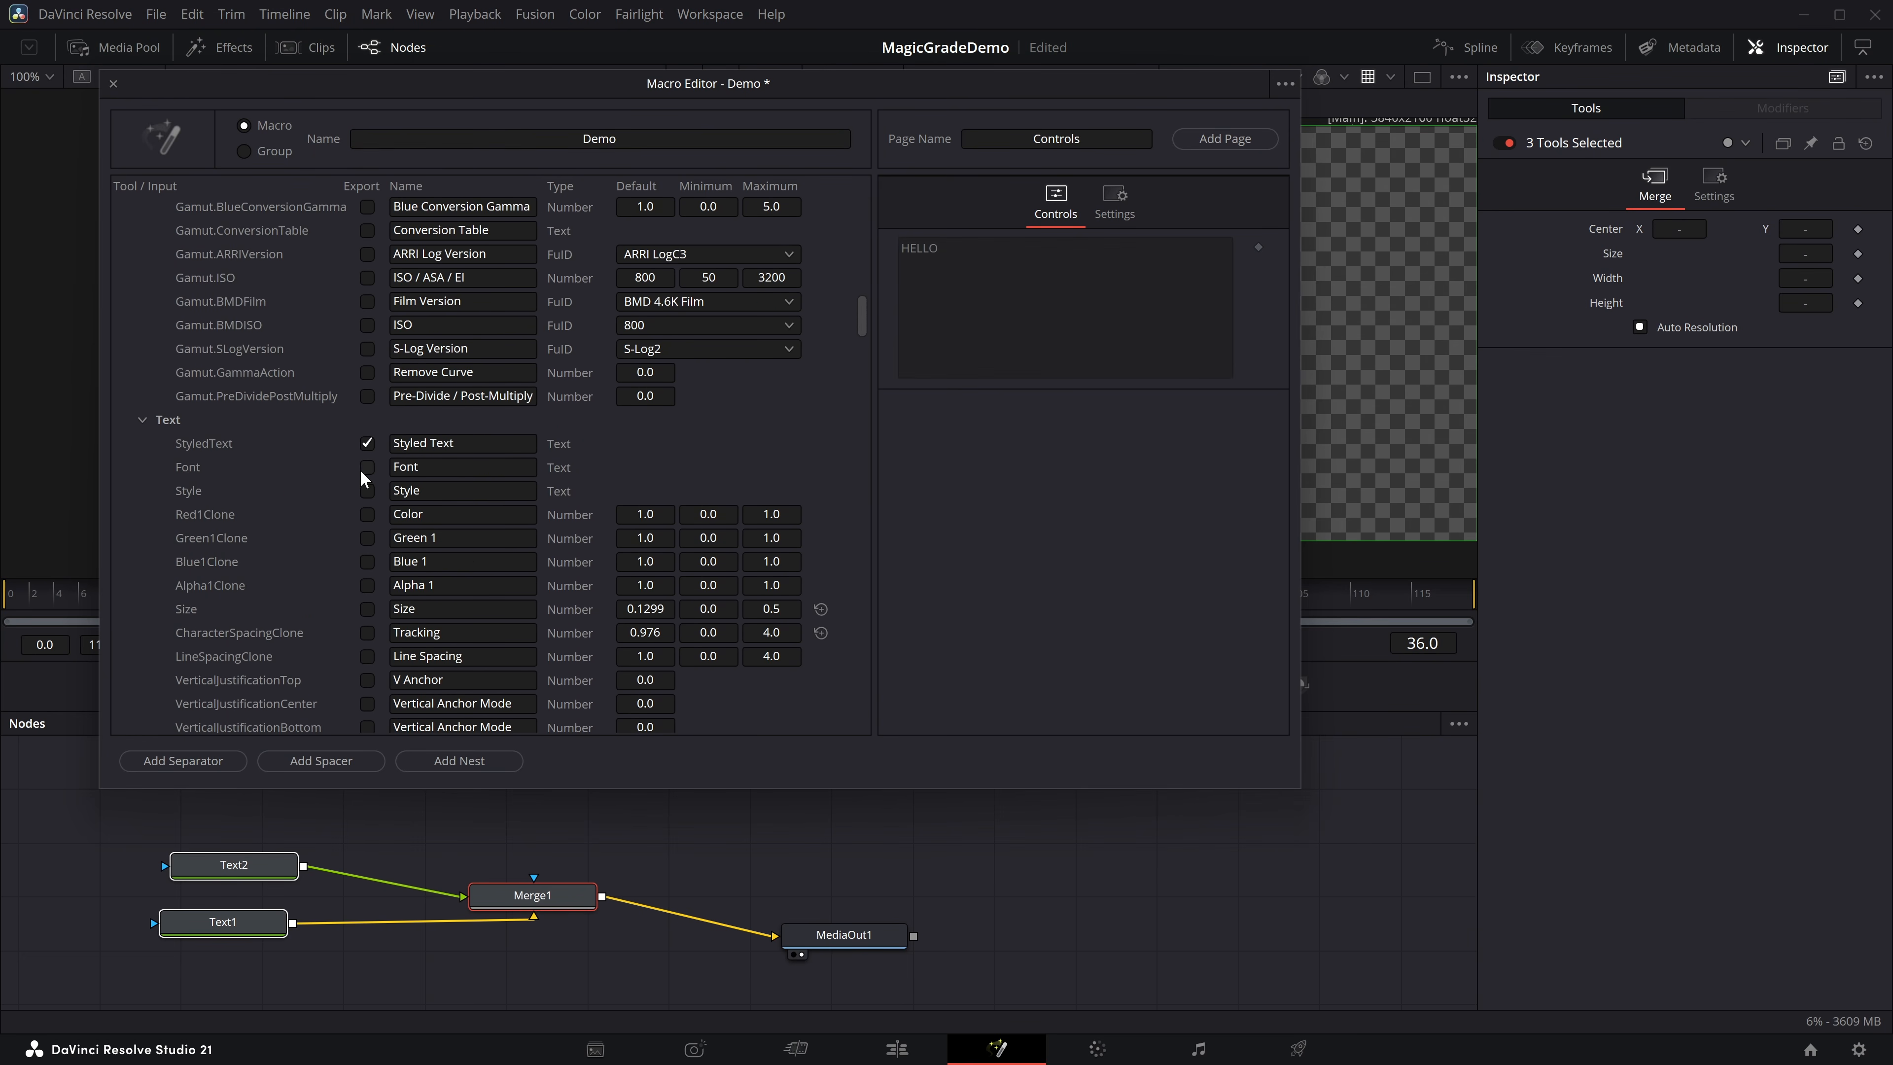
click(367, 535)
click(366, 515)
click(367, 490)
click(367, 467)
click(367, 562)
click(367, 586)
click(369, 606)
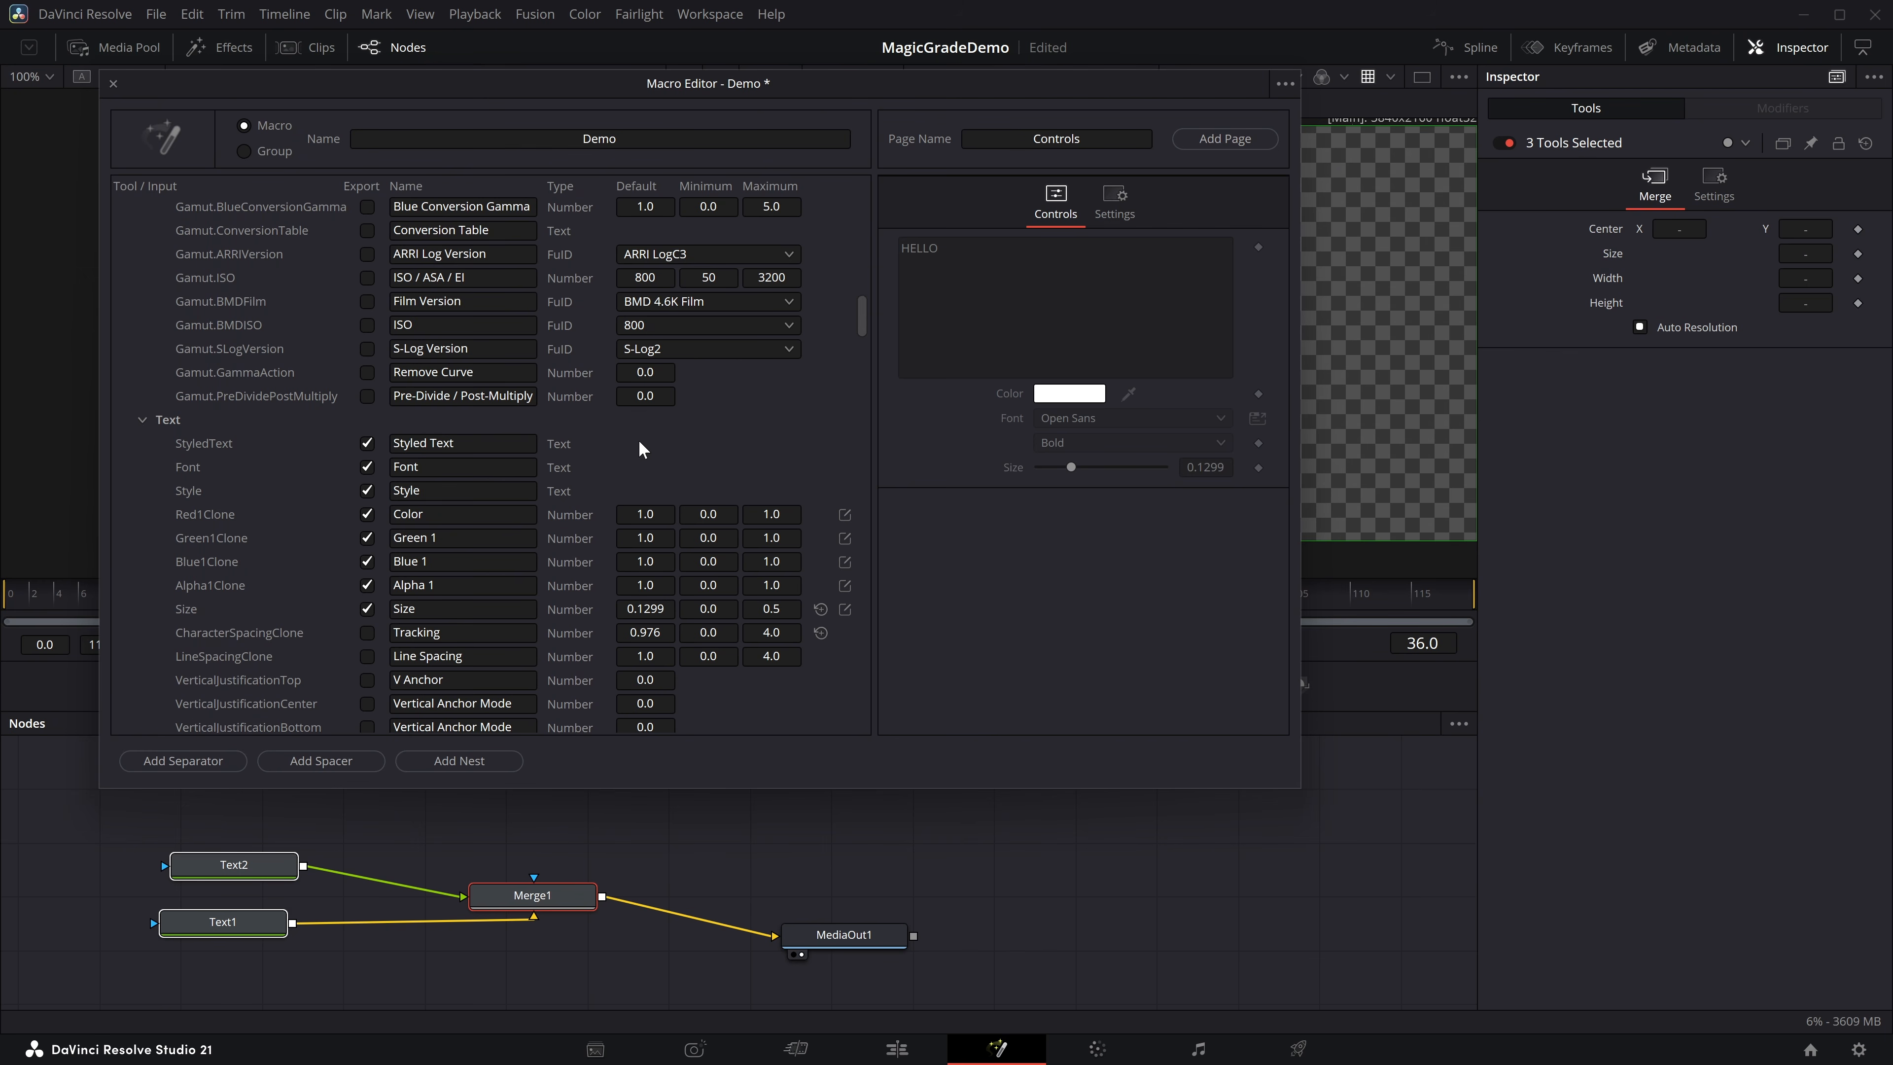
Export Text2's layout type, wrap, clip, Center Z, Pivot Z and layout size as macro controls.
scroll(529, 471, down, 10)
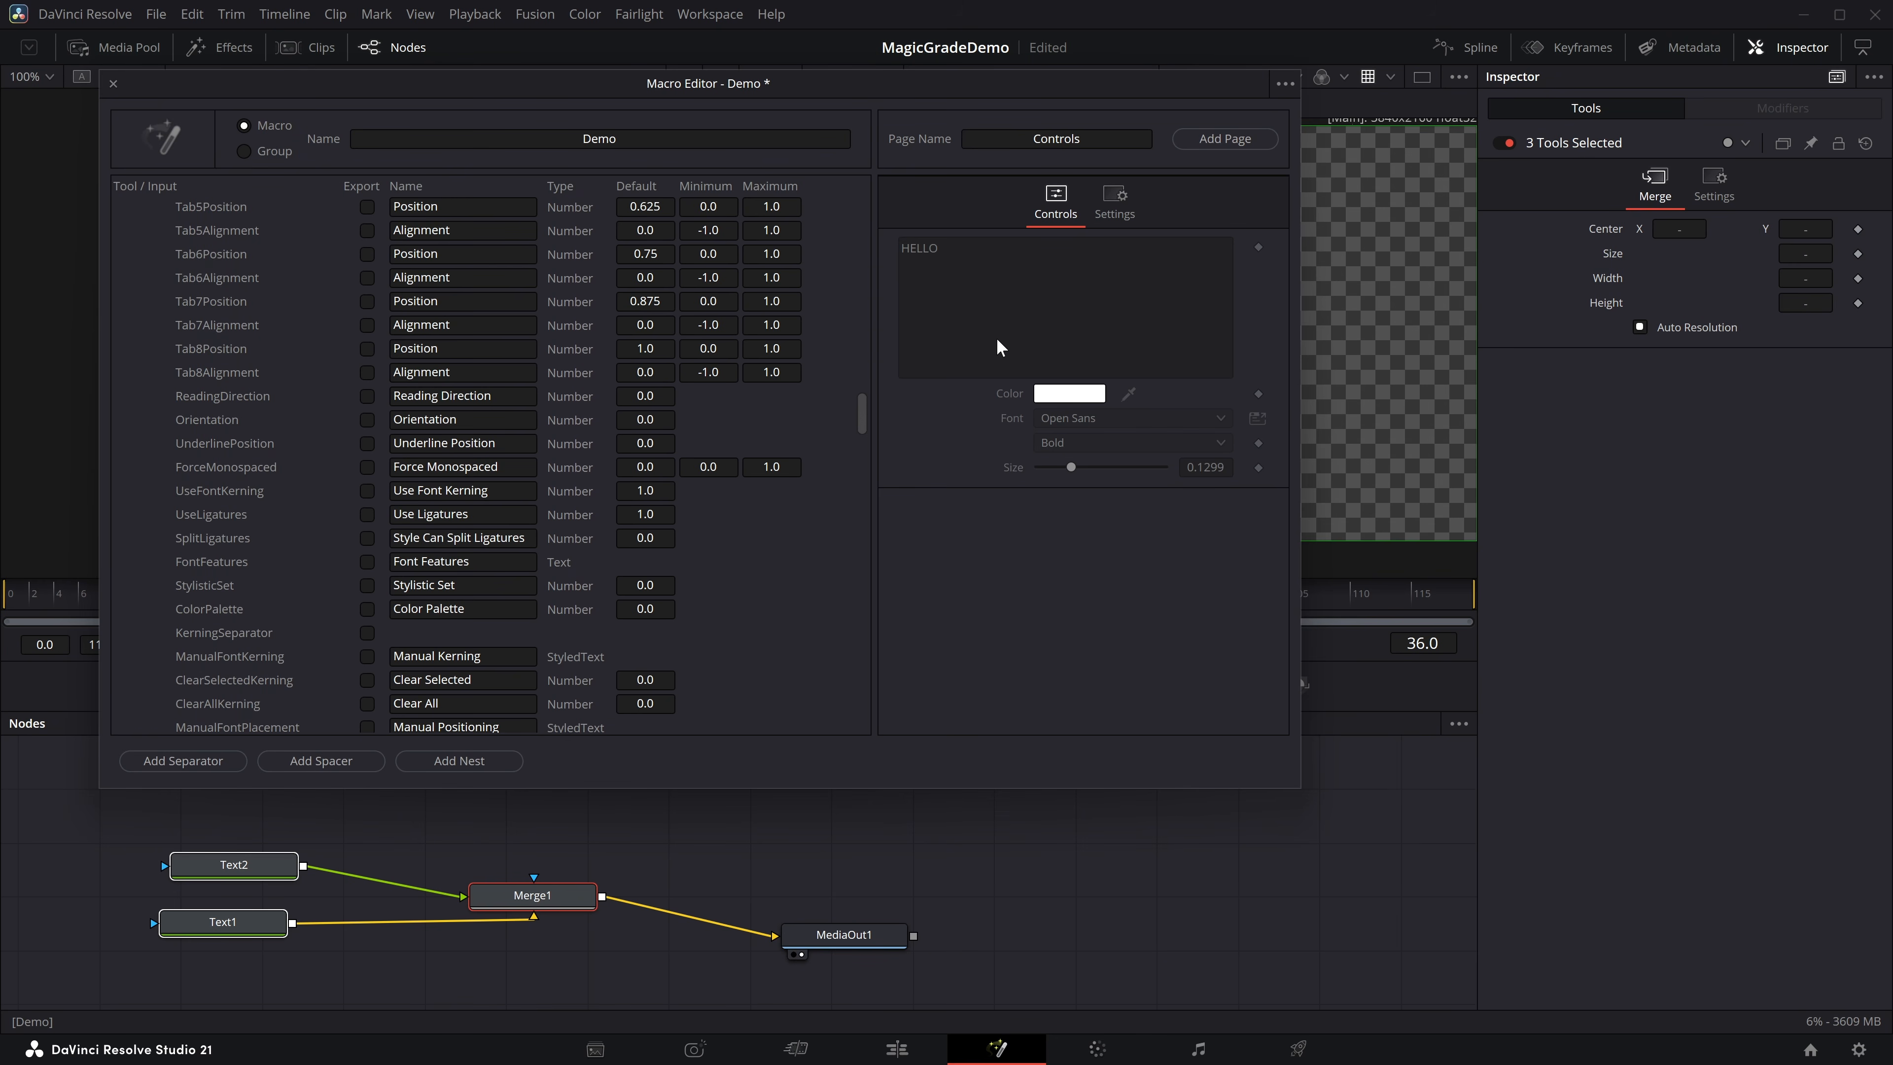
scroll(344, 512, down, 4)
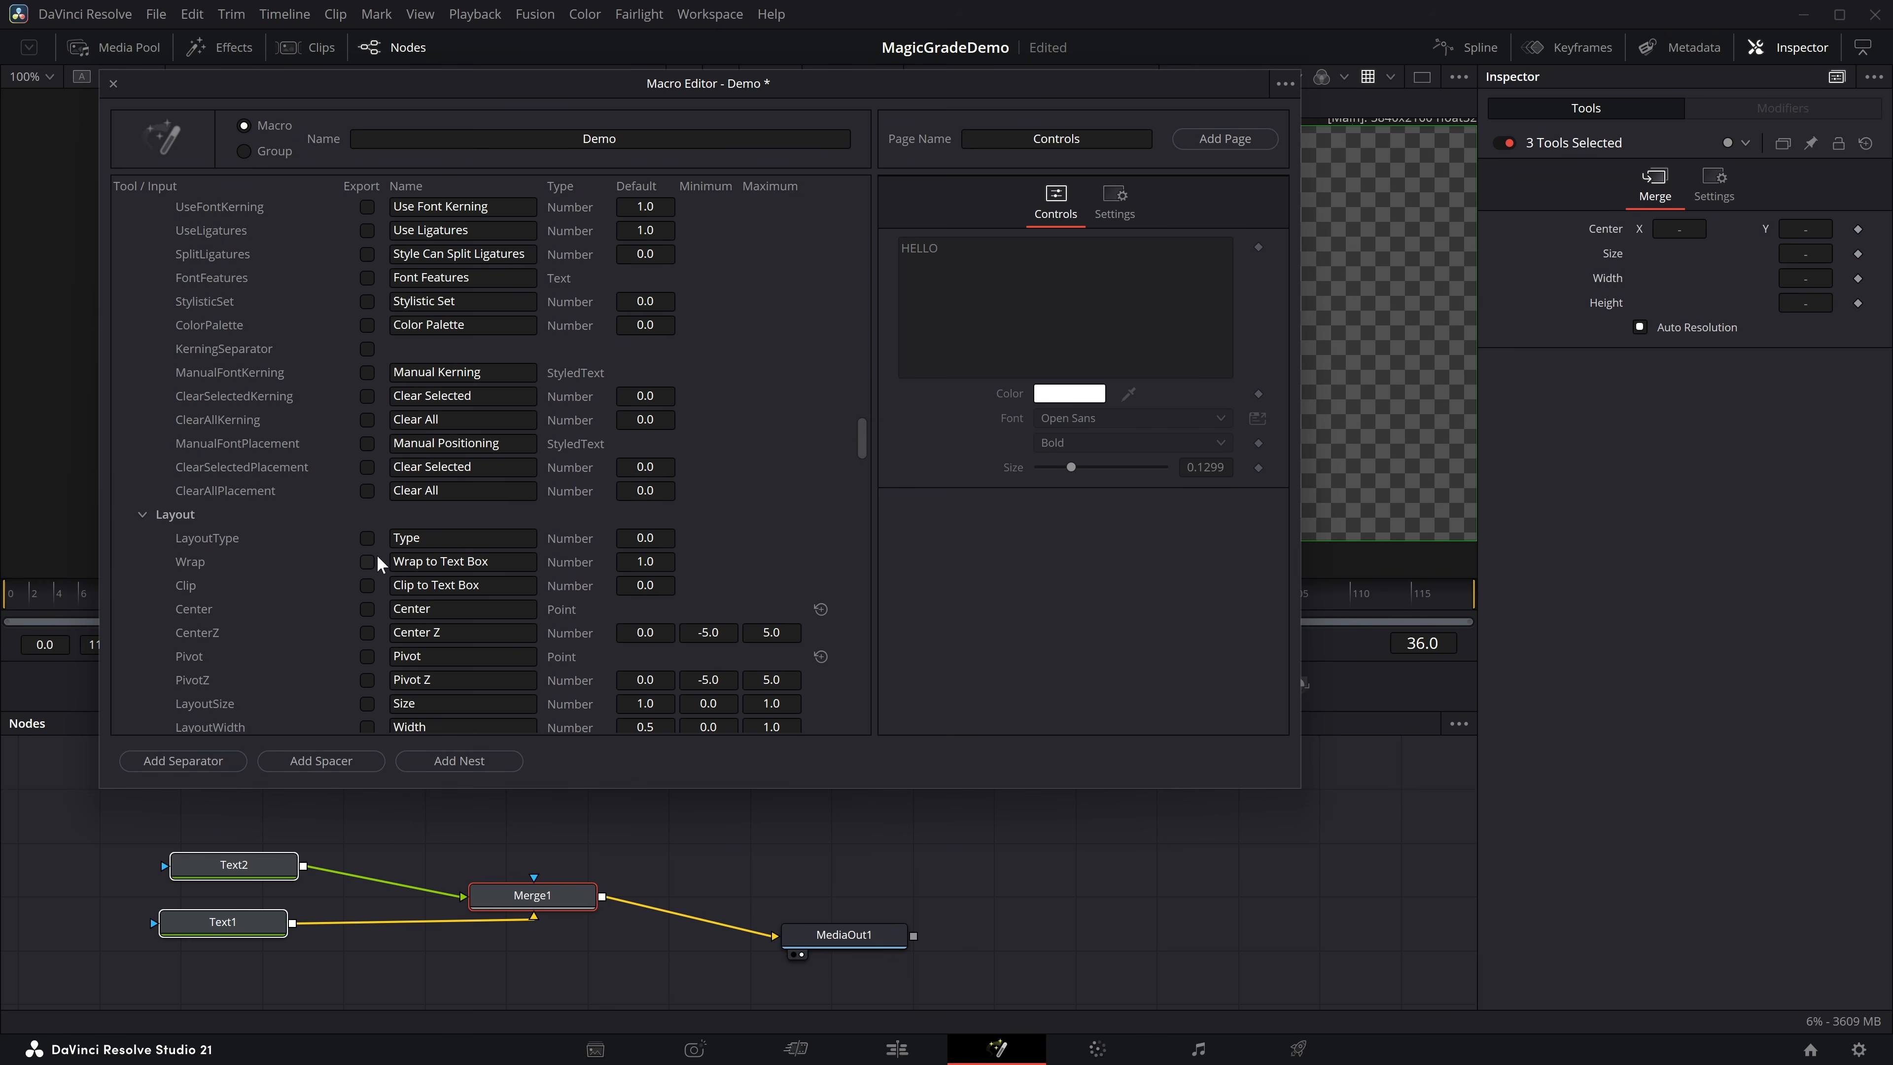
click(367, 538)
click(367, 561)
click(367, 585)
click(367, 632)
click(367, 679)
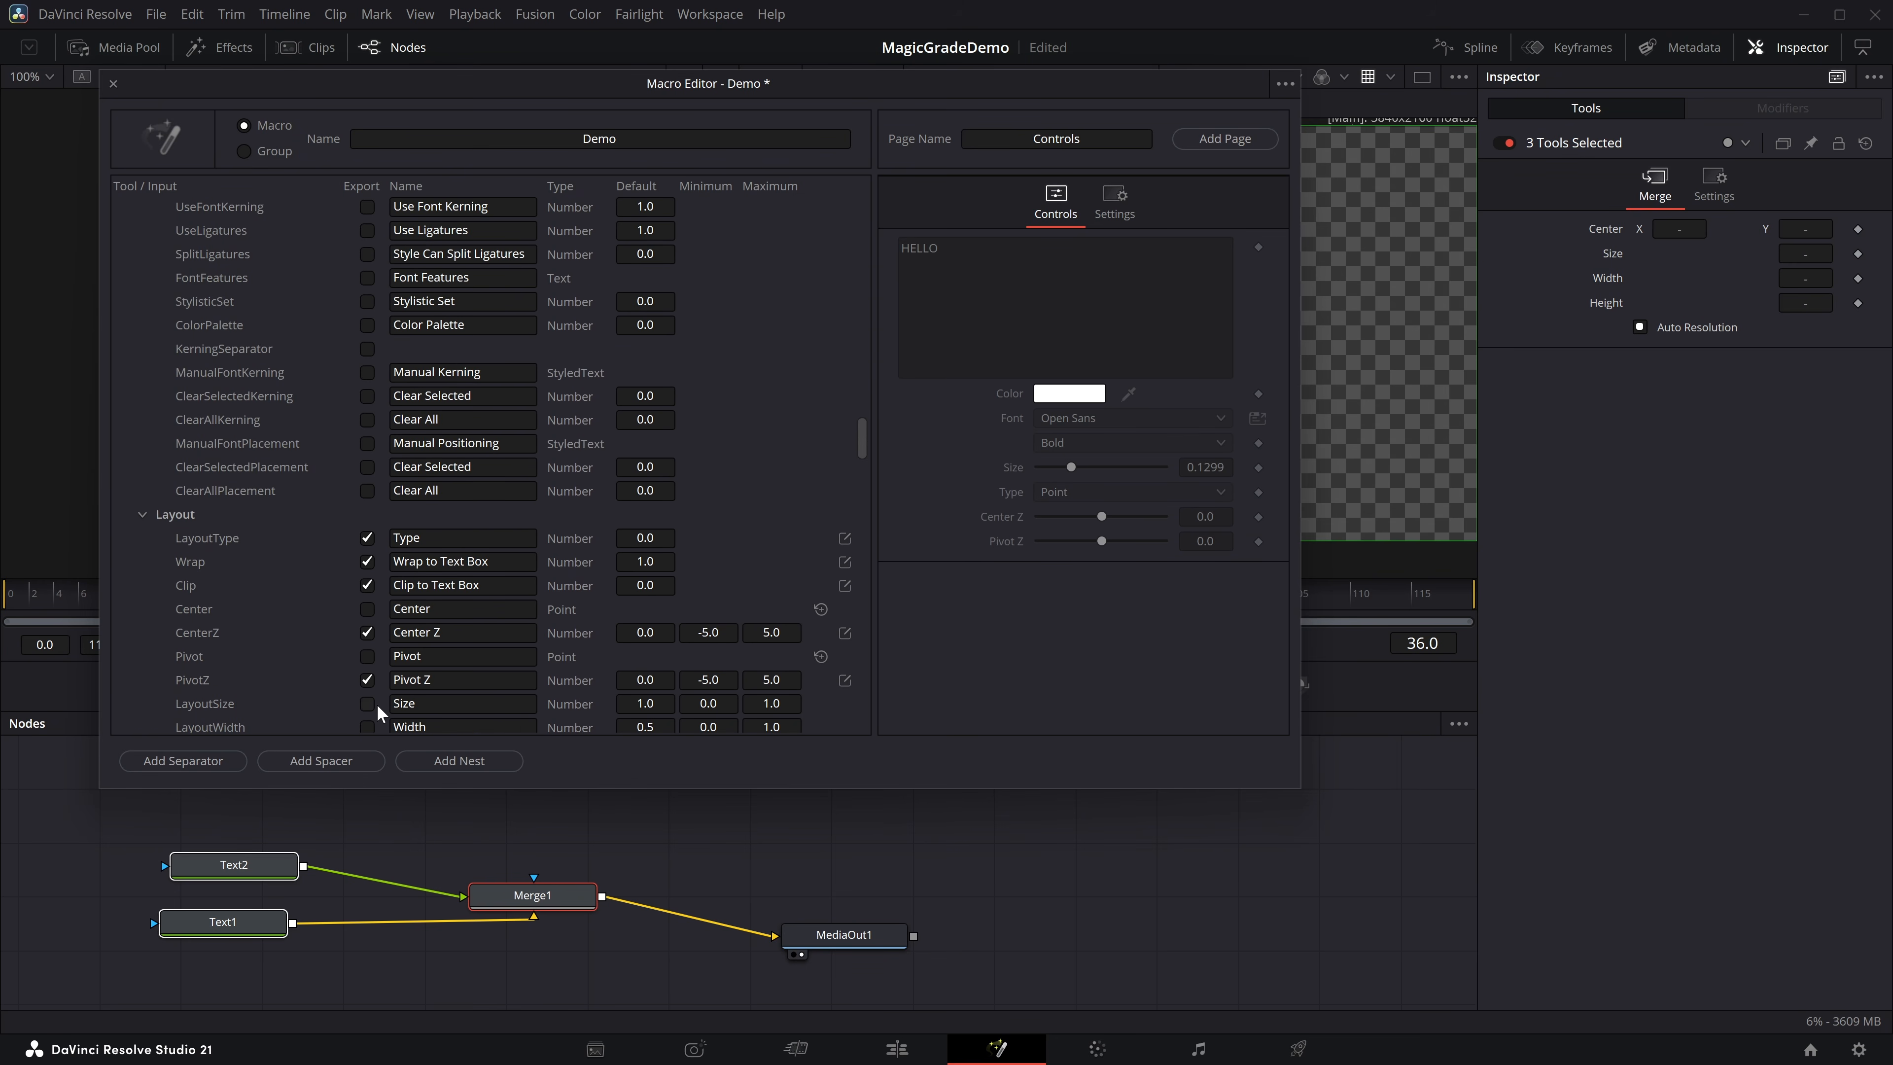
click(367, 703)
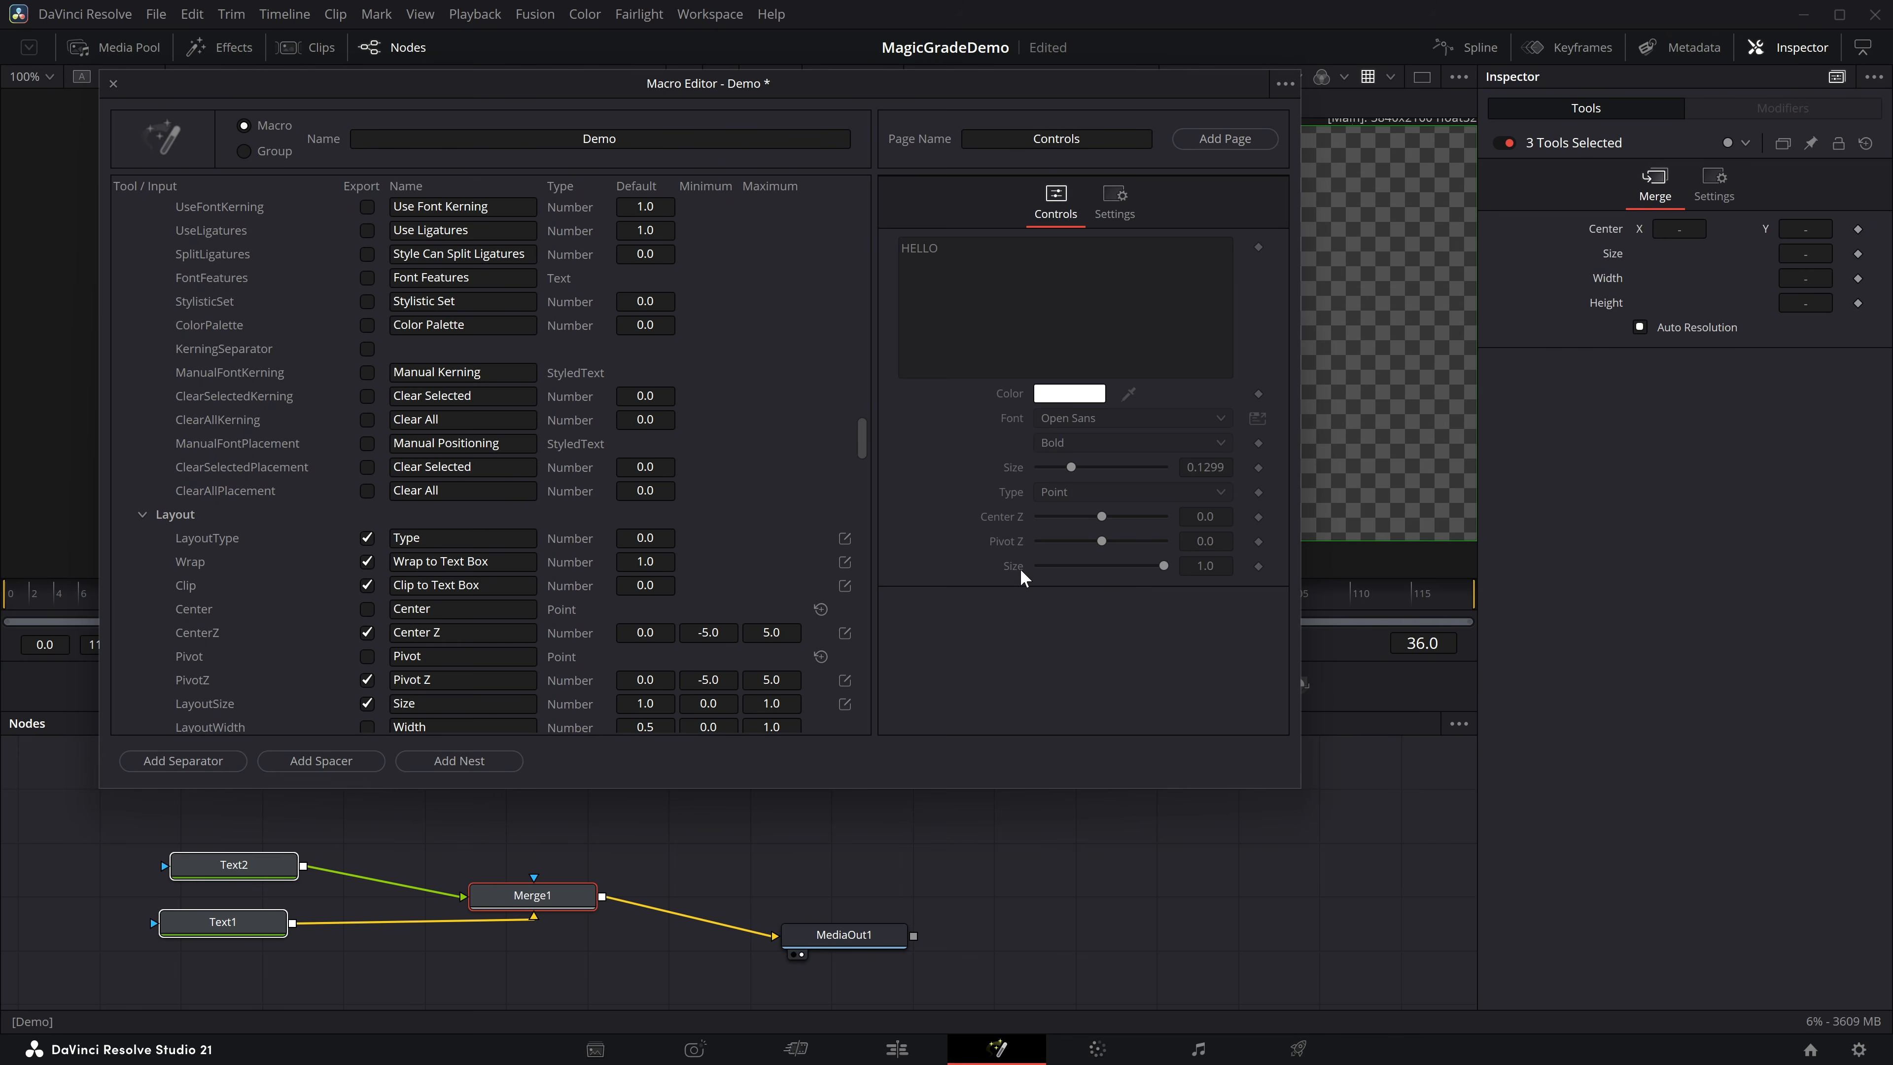
Rearrange the macro controls so layout size precedes text size, and add a separator beneath the font controls.
mouse_move(1019, 565)
mouse_down()
mouse_move(1028, 458)
mouse_move(1007, 551)
mouse_up()
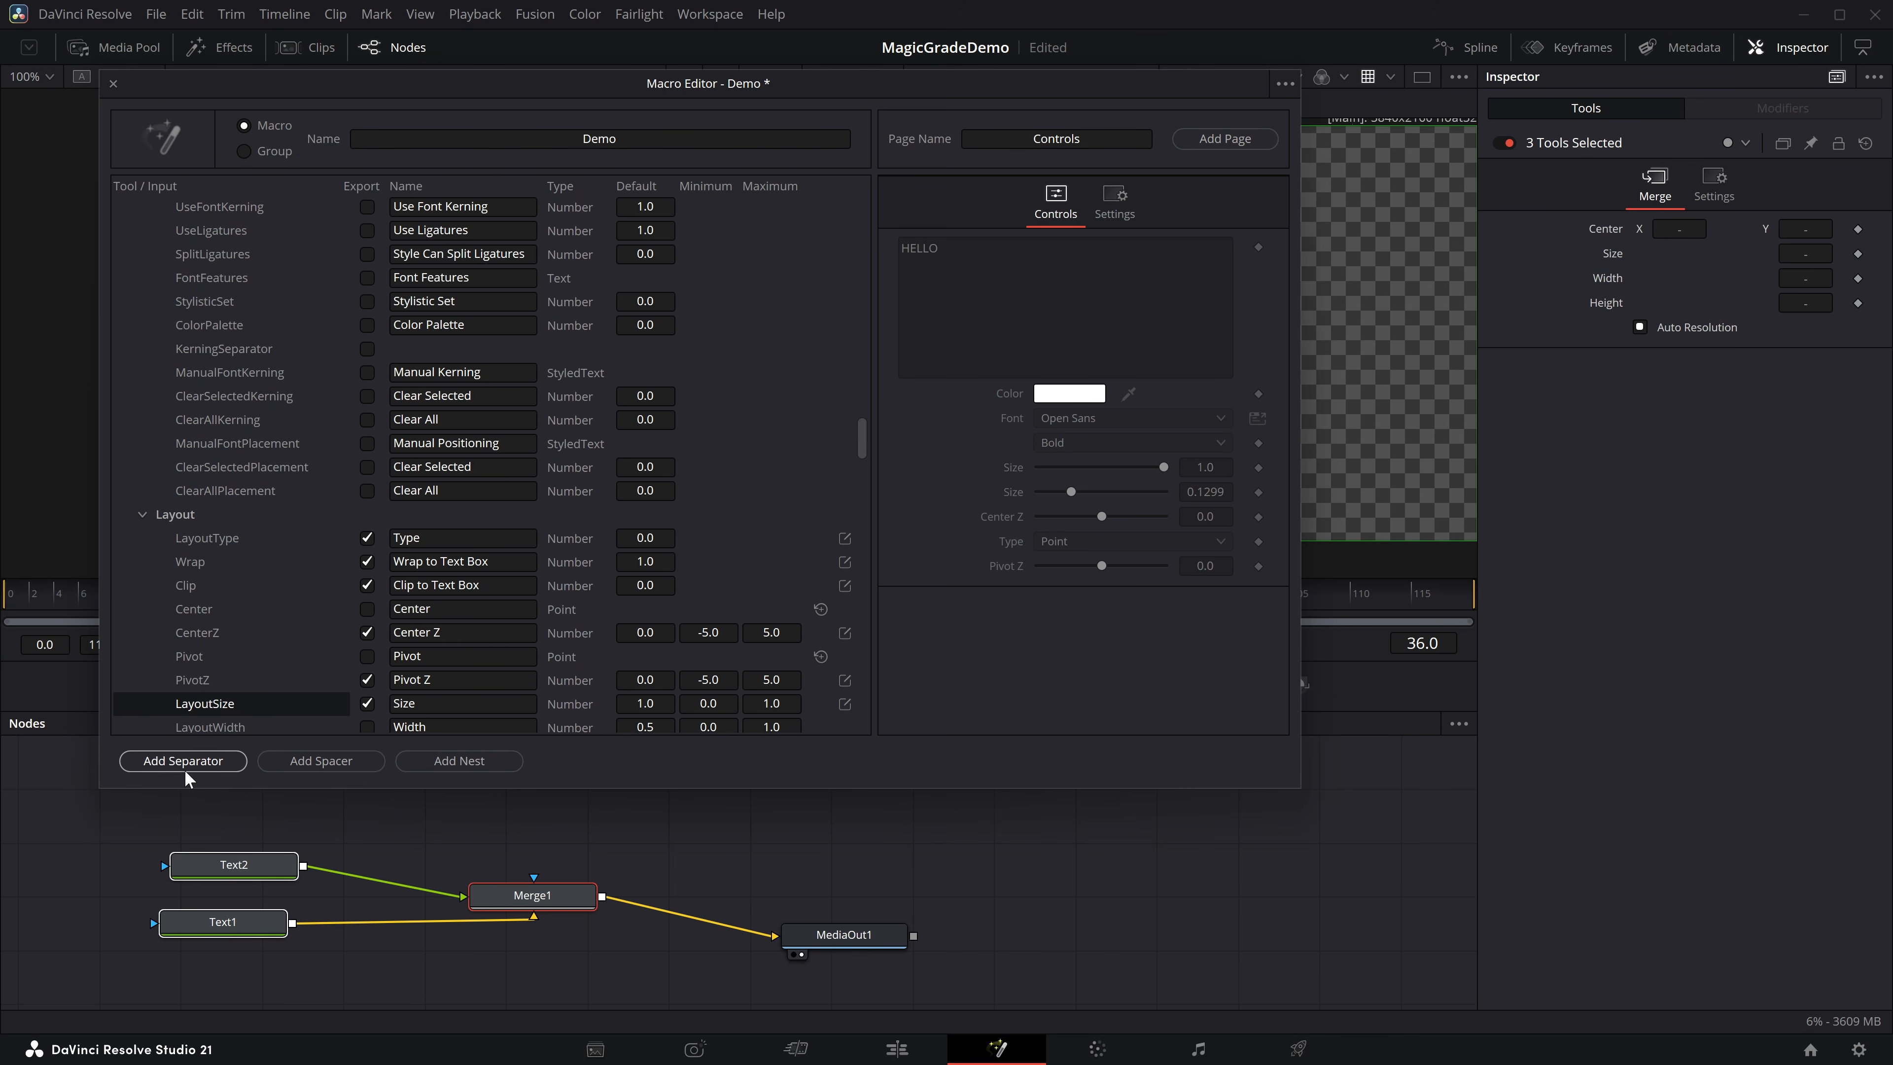
click(208, 772)
drag(929, 589, 946, 472)
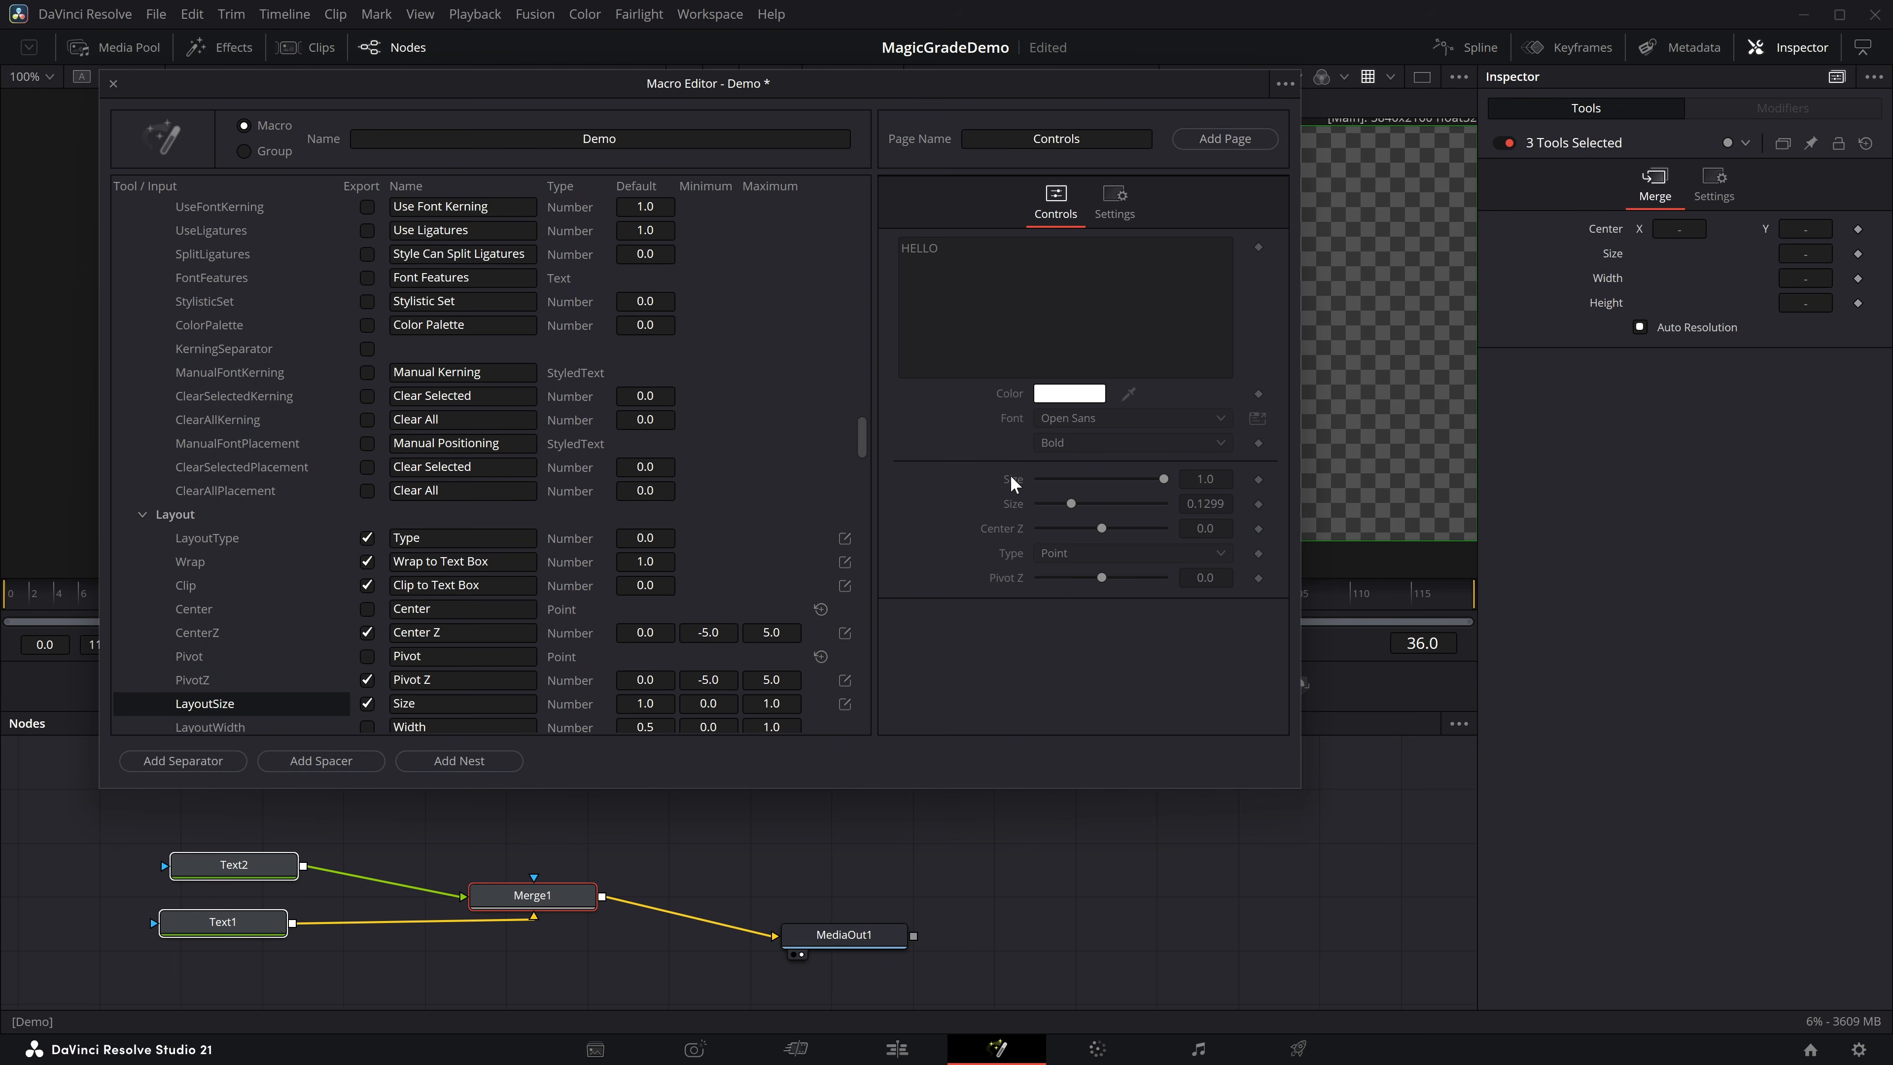
Add a nest below Center Z, place layout size, Pivot Z and Type in it, and test collapsing it.
click(477, 760)
click(900, 585)
drag(1011, 557, 1002, 630)
drag(1019, 539, 1010, 596)
click(901, 537)
click(902, 538)
click(902, 538)
click(902, 538)
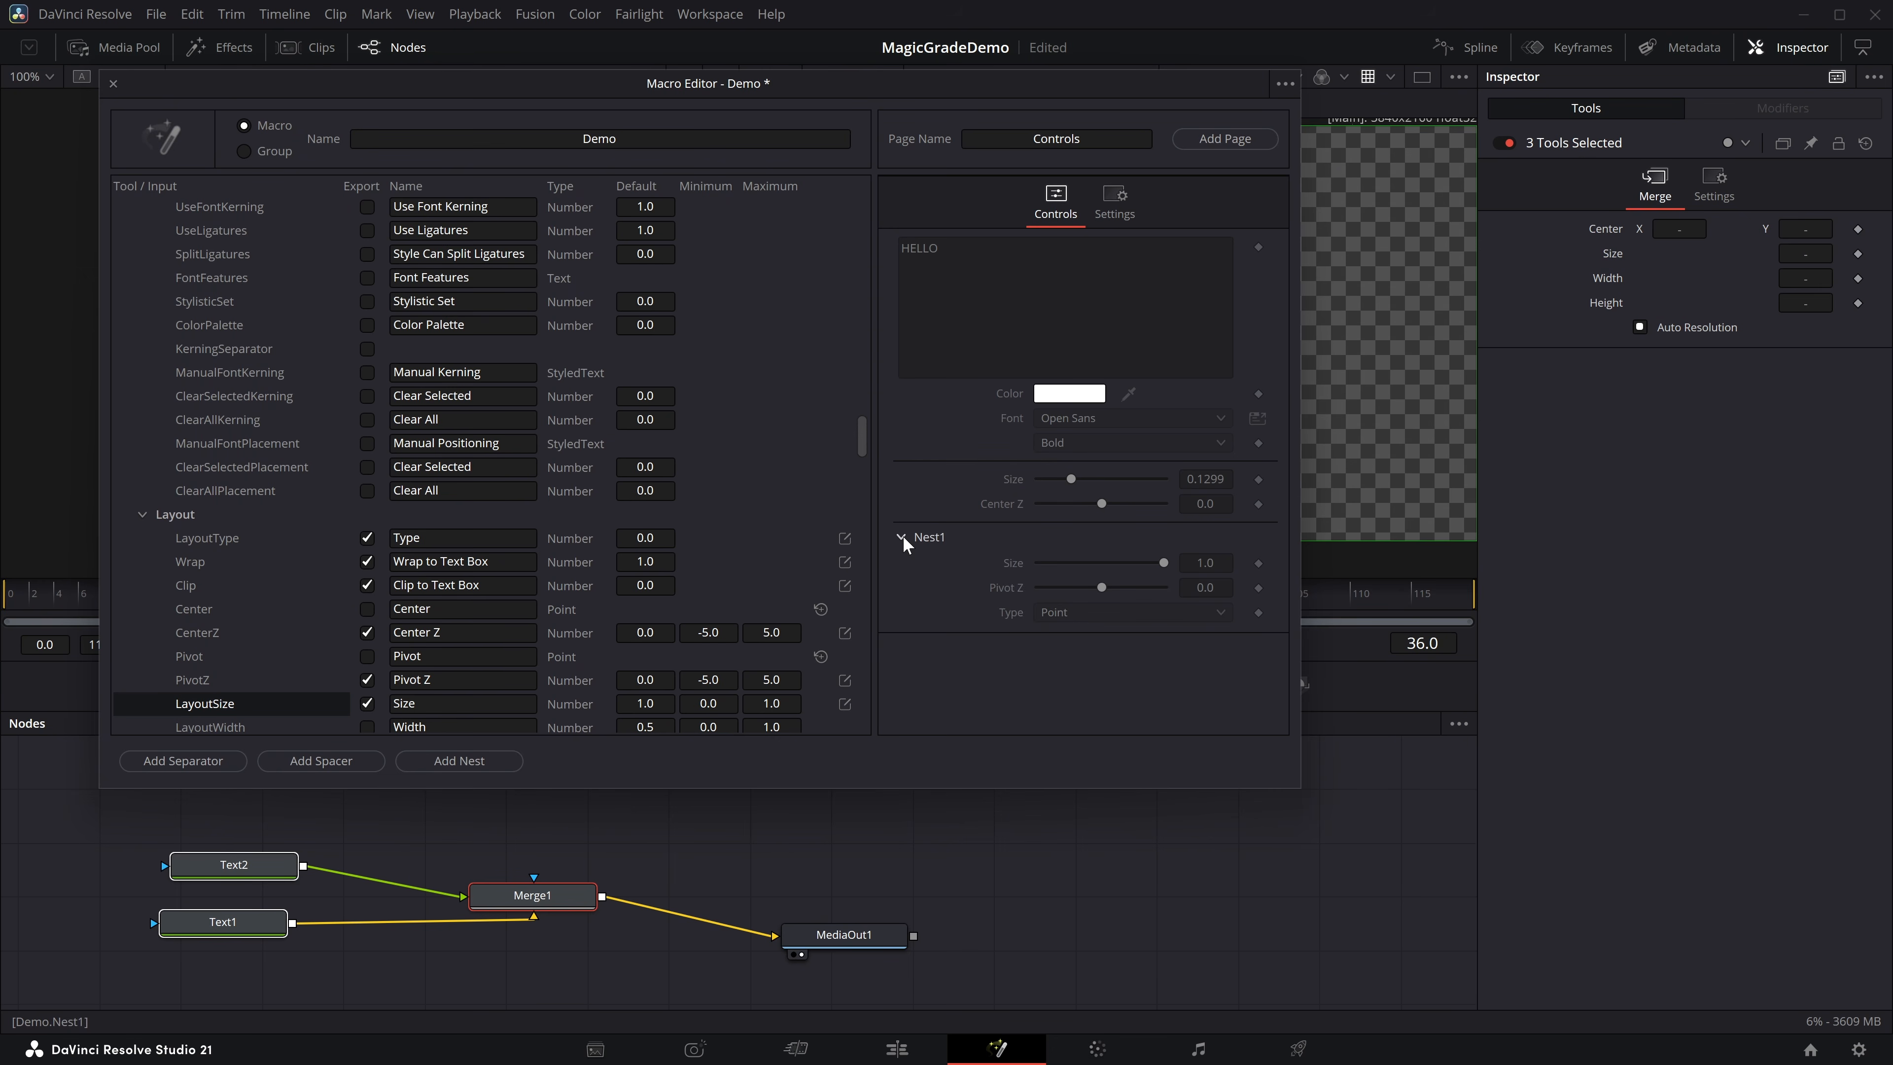
Add a controls page named Page1 to the Demo macro and save the macro as a Fusion title.
click(1222, 137)
click(1023, 216)
click(1085, 214)
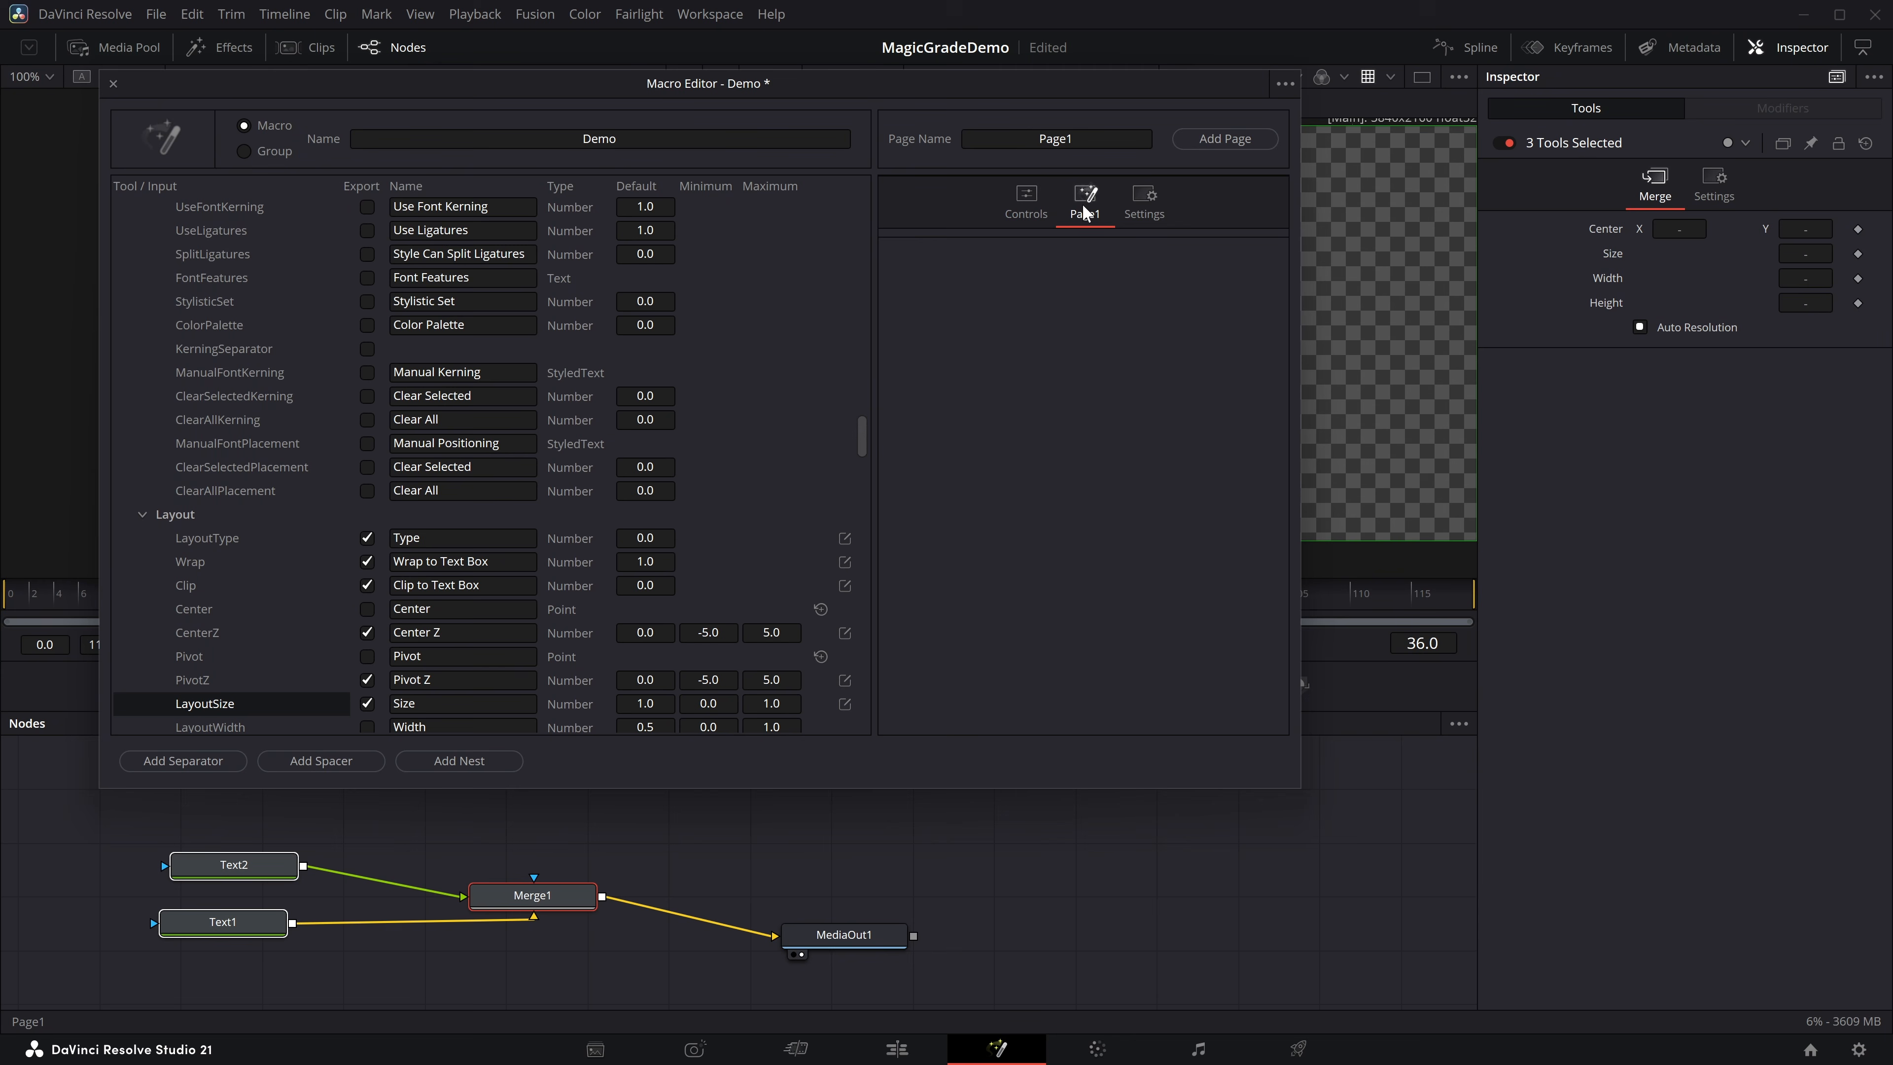
click(1287, 83)
mouse_move(1353, 172)
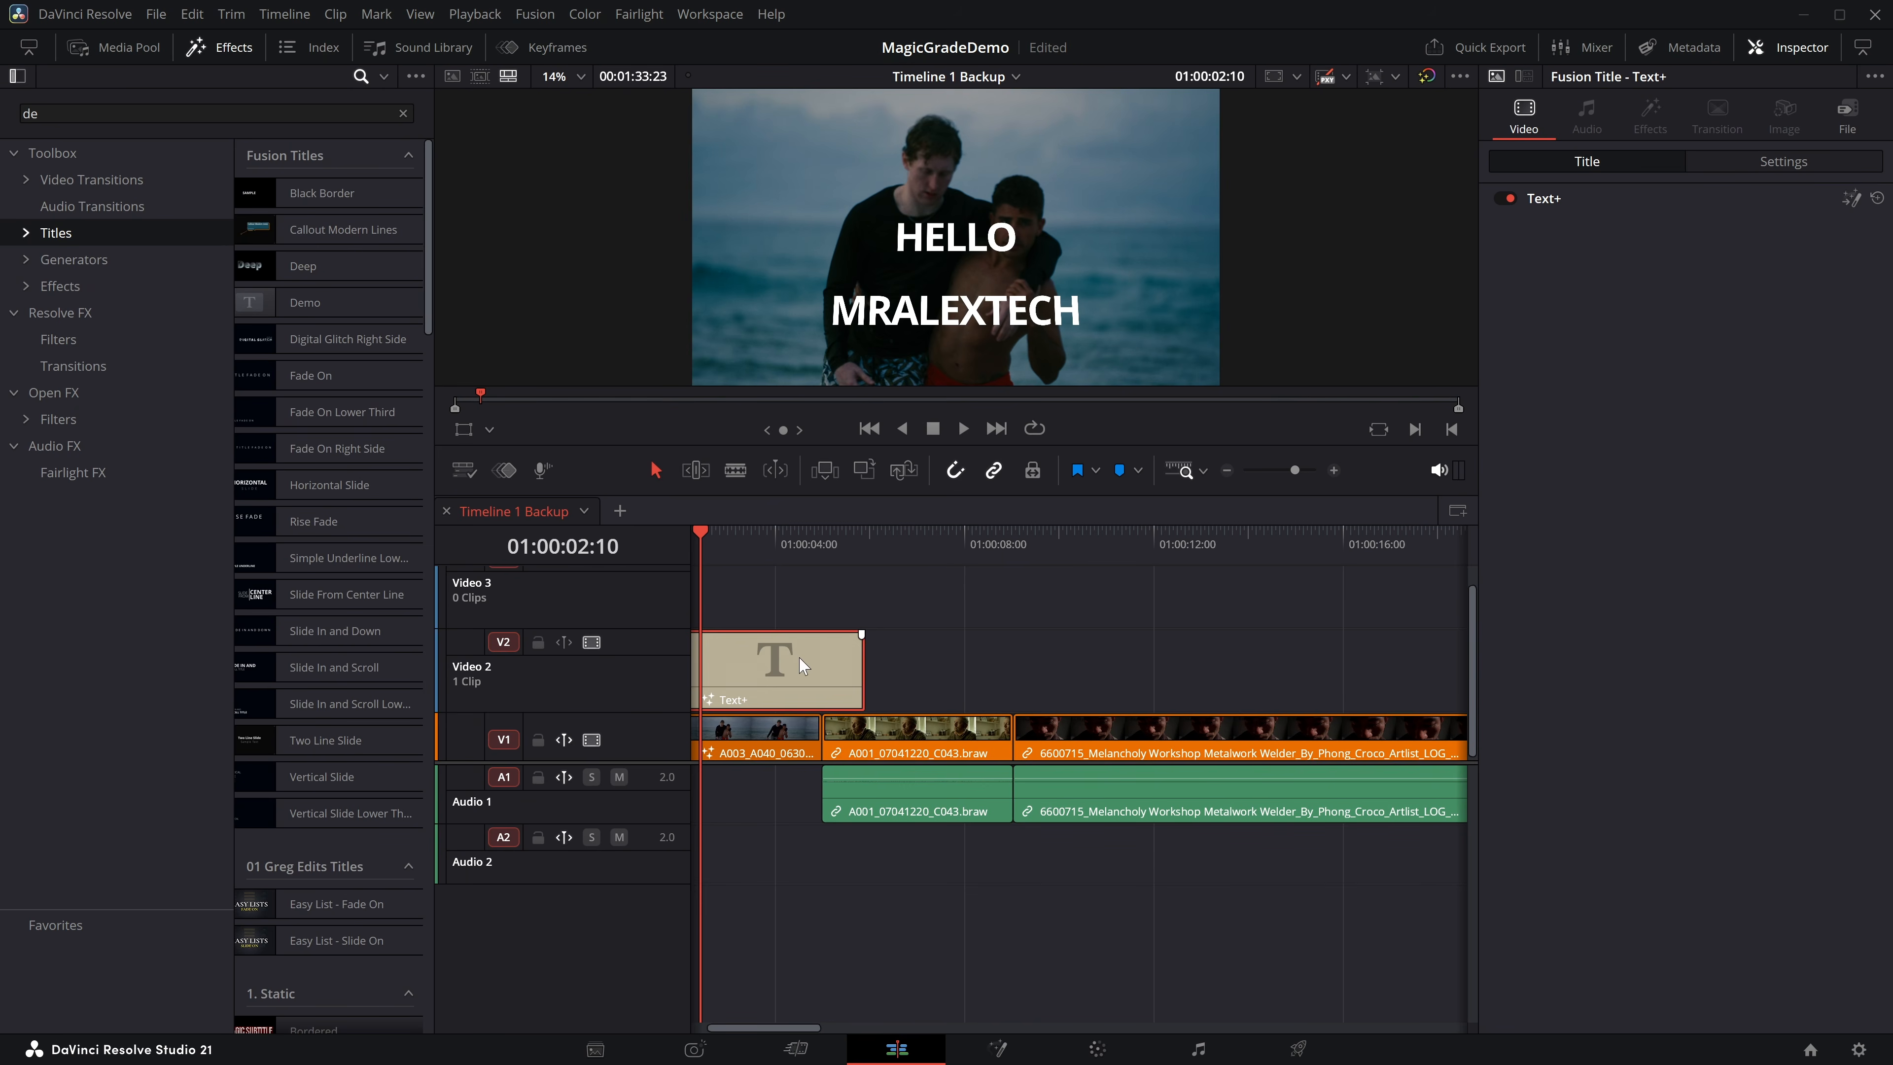
Delete the Text+ title from Video 2 and place the Demo title there instead.
key(Delete)
drag(290, 306, 811, 665)
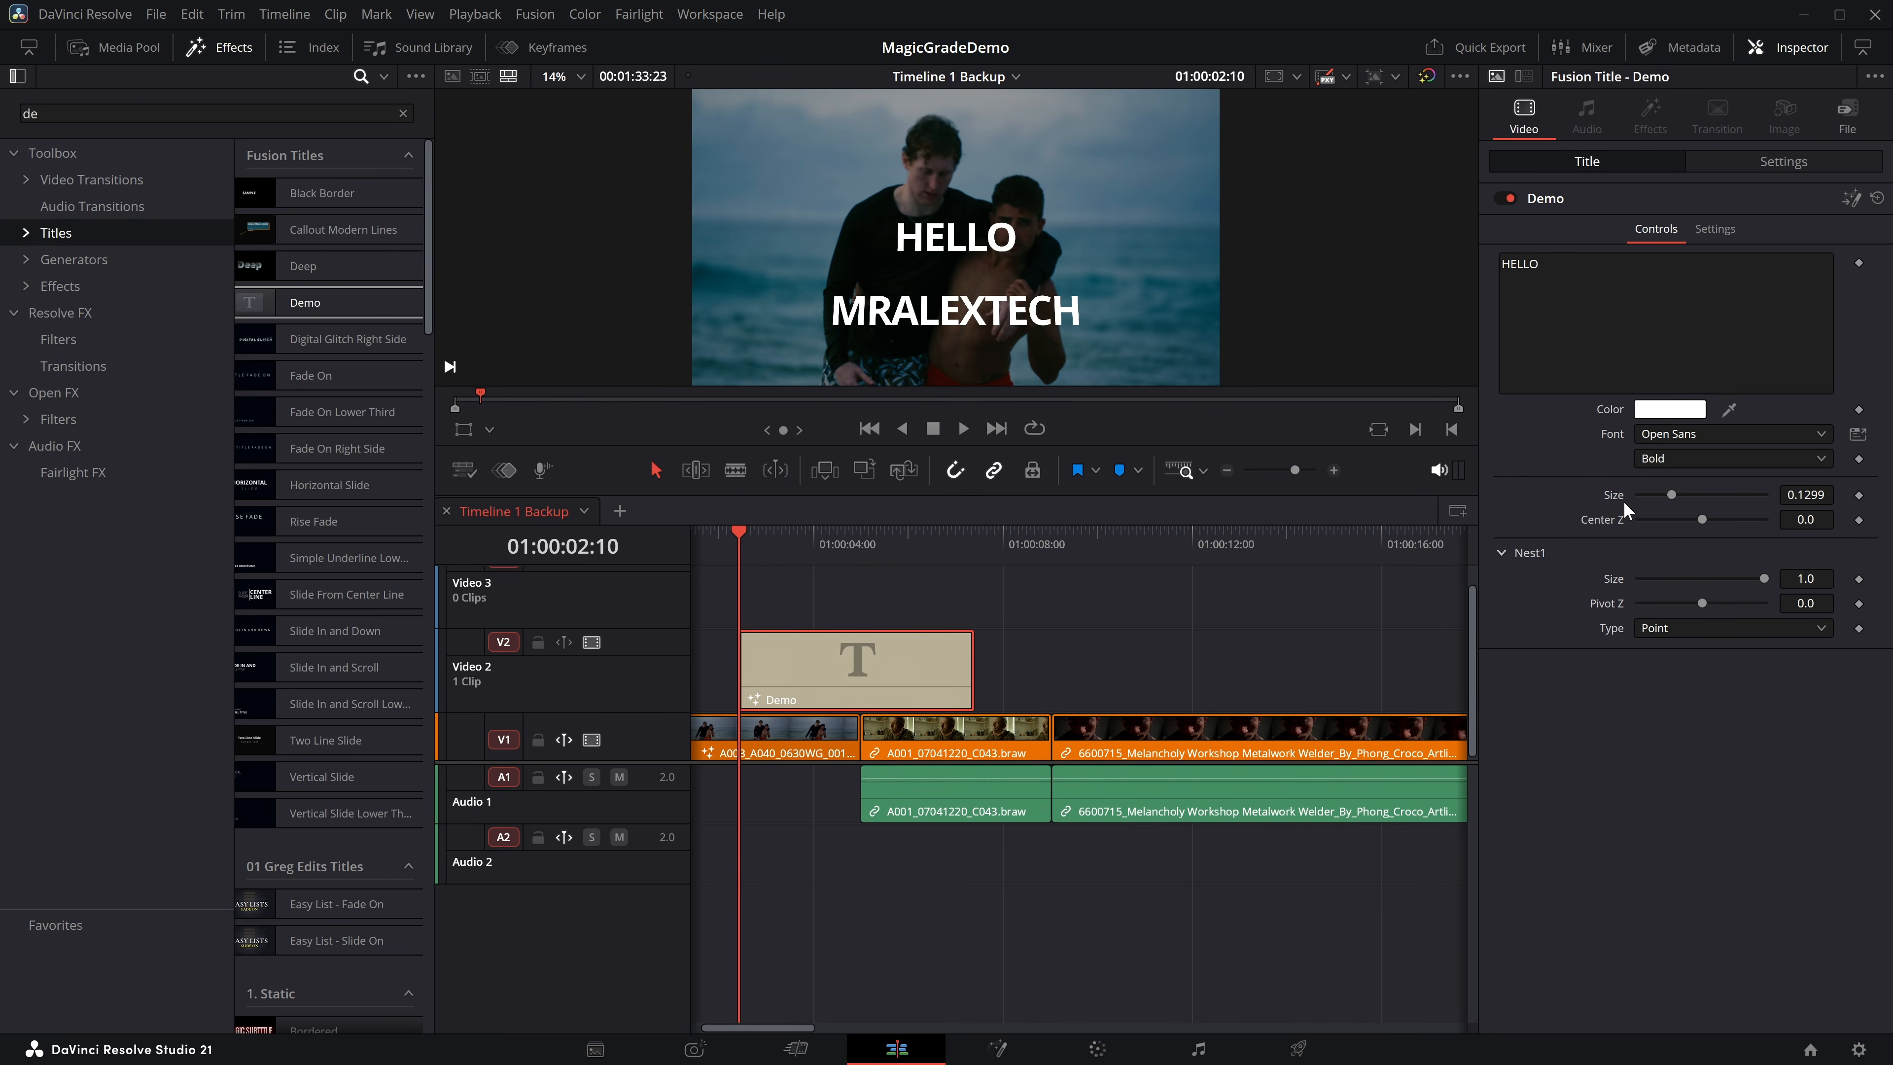
Set the HELLO text size in the Demo title to 0.1496 and test collapsing and expanding Nest1.
scroll(1681, 488, up, 2)
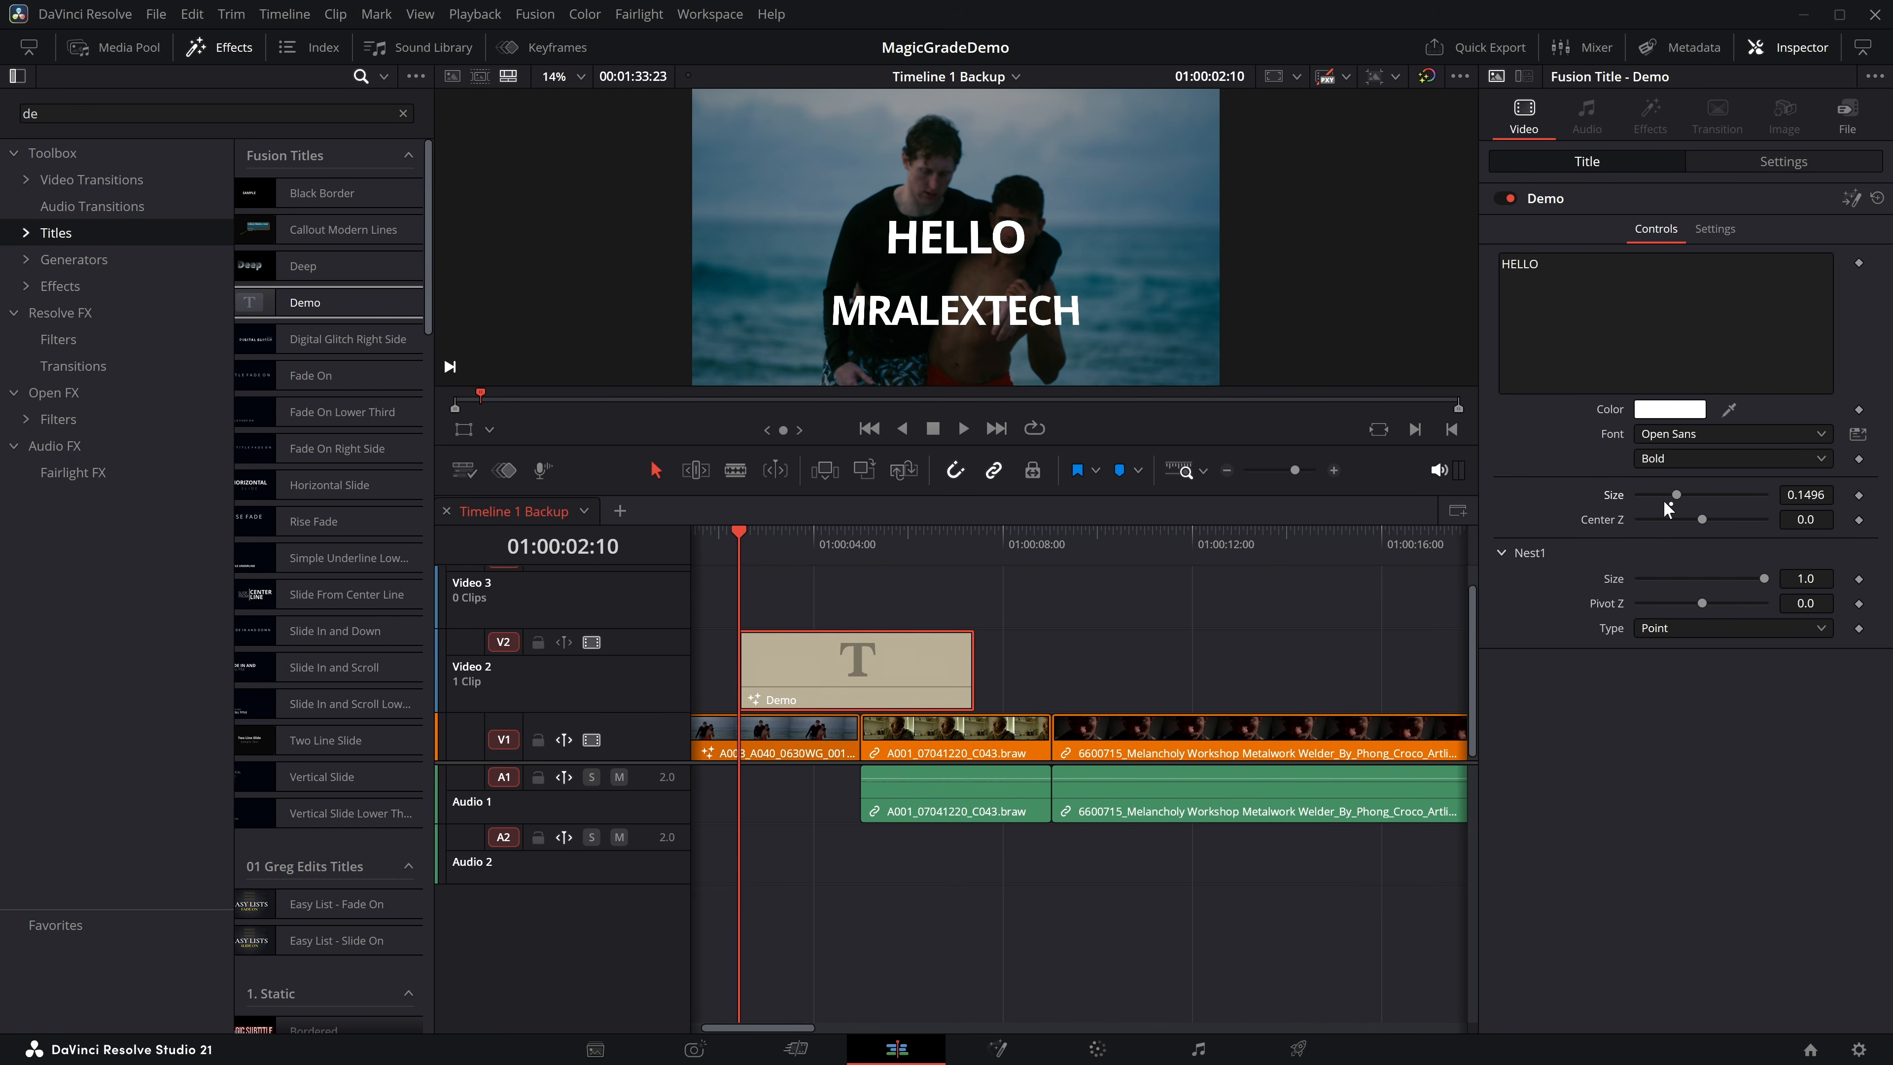
click(1502, 552)
click(1502, 553)
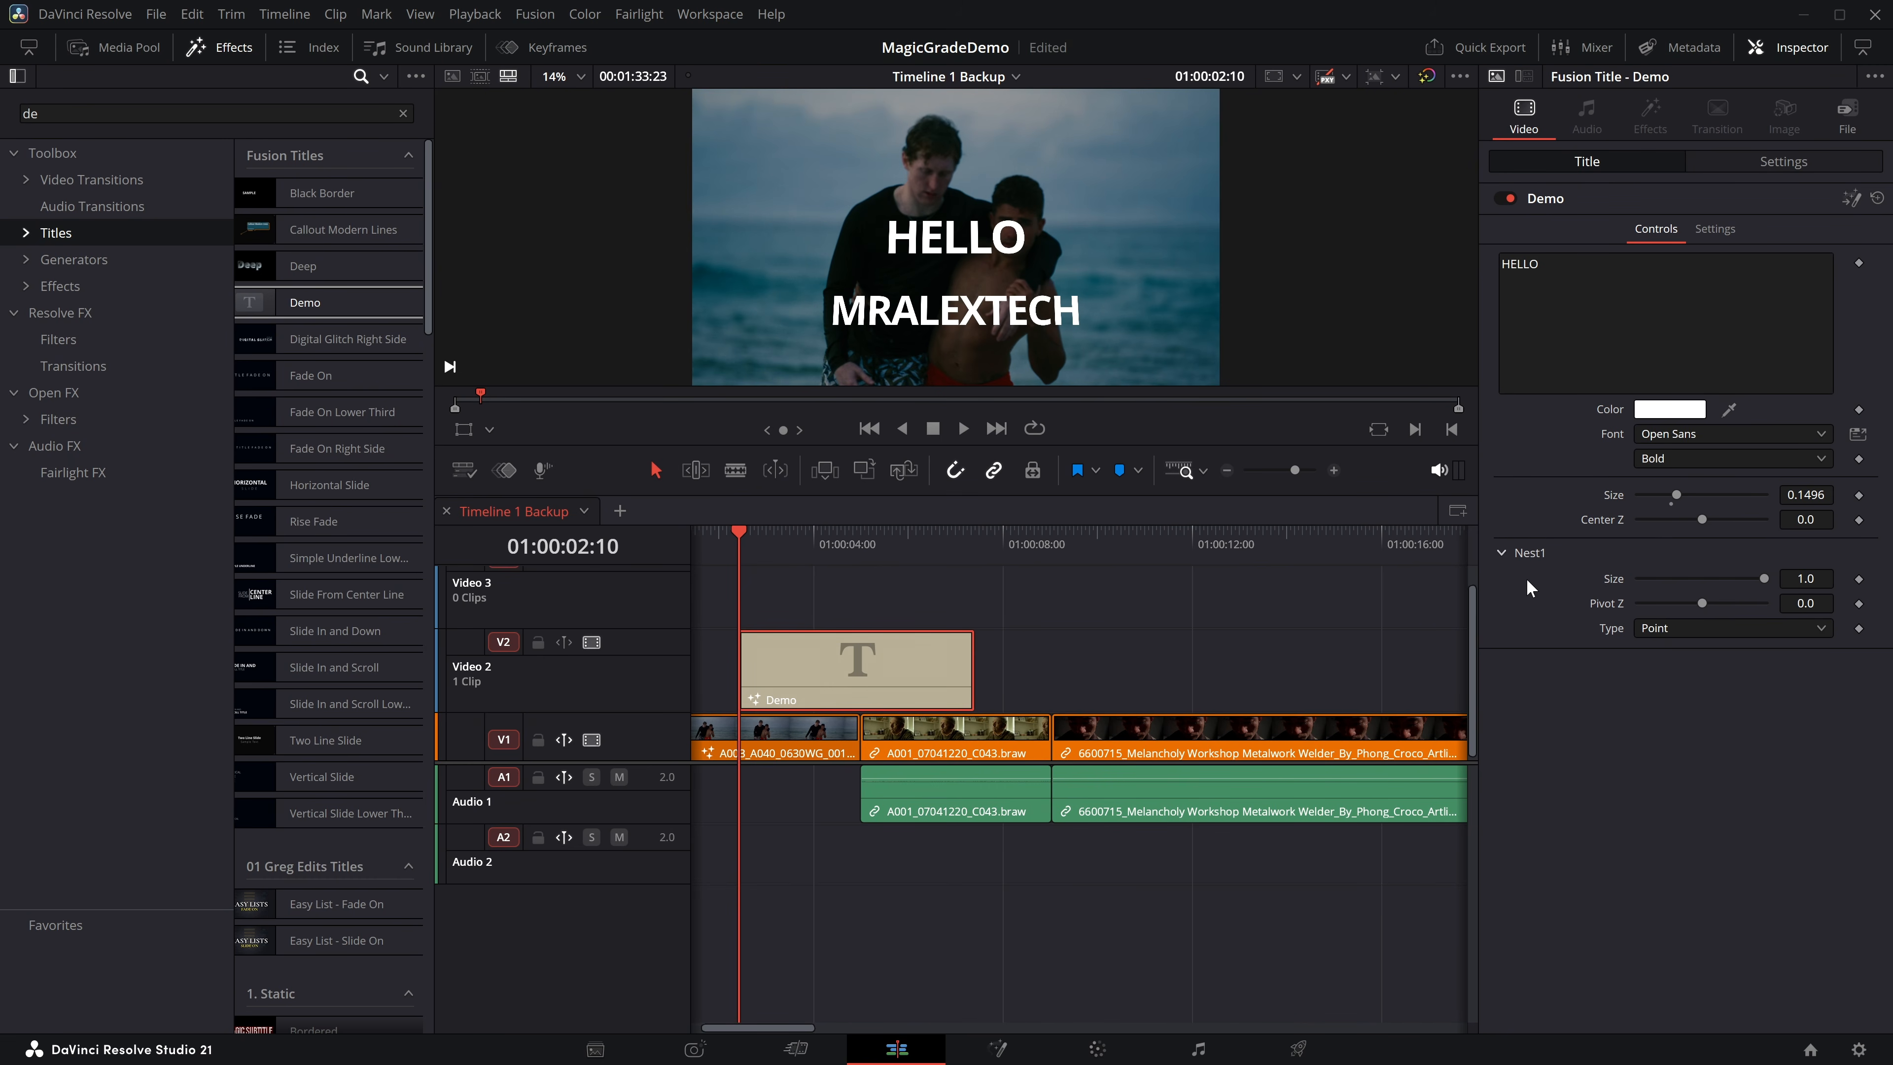
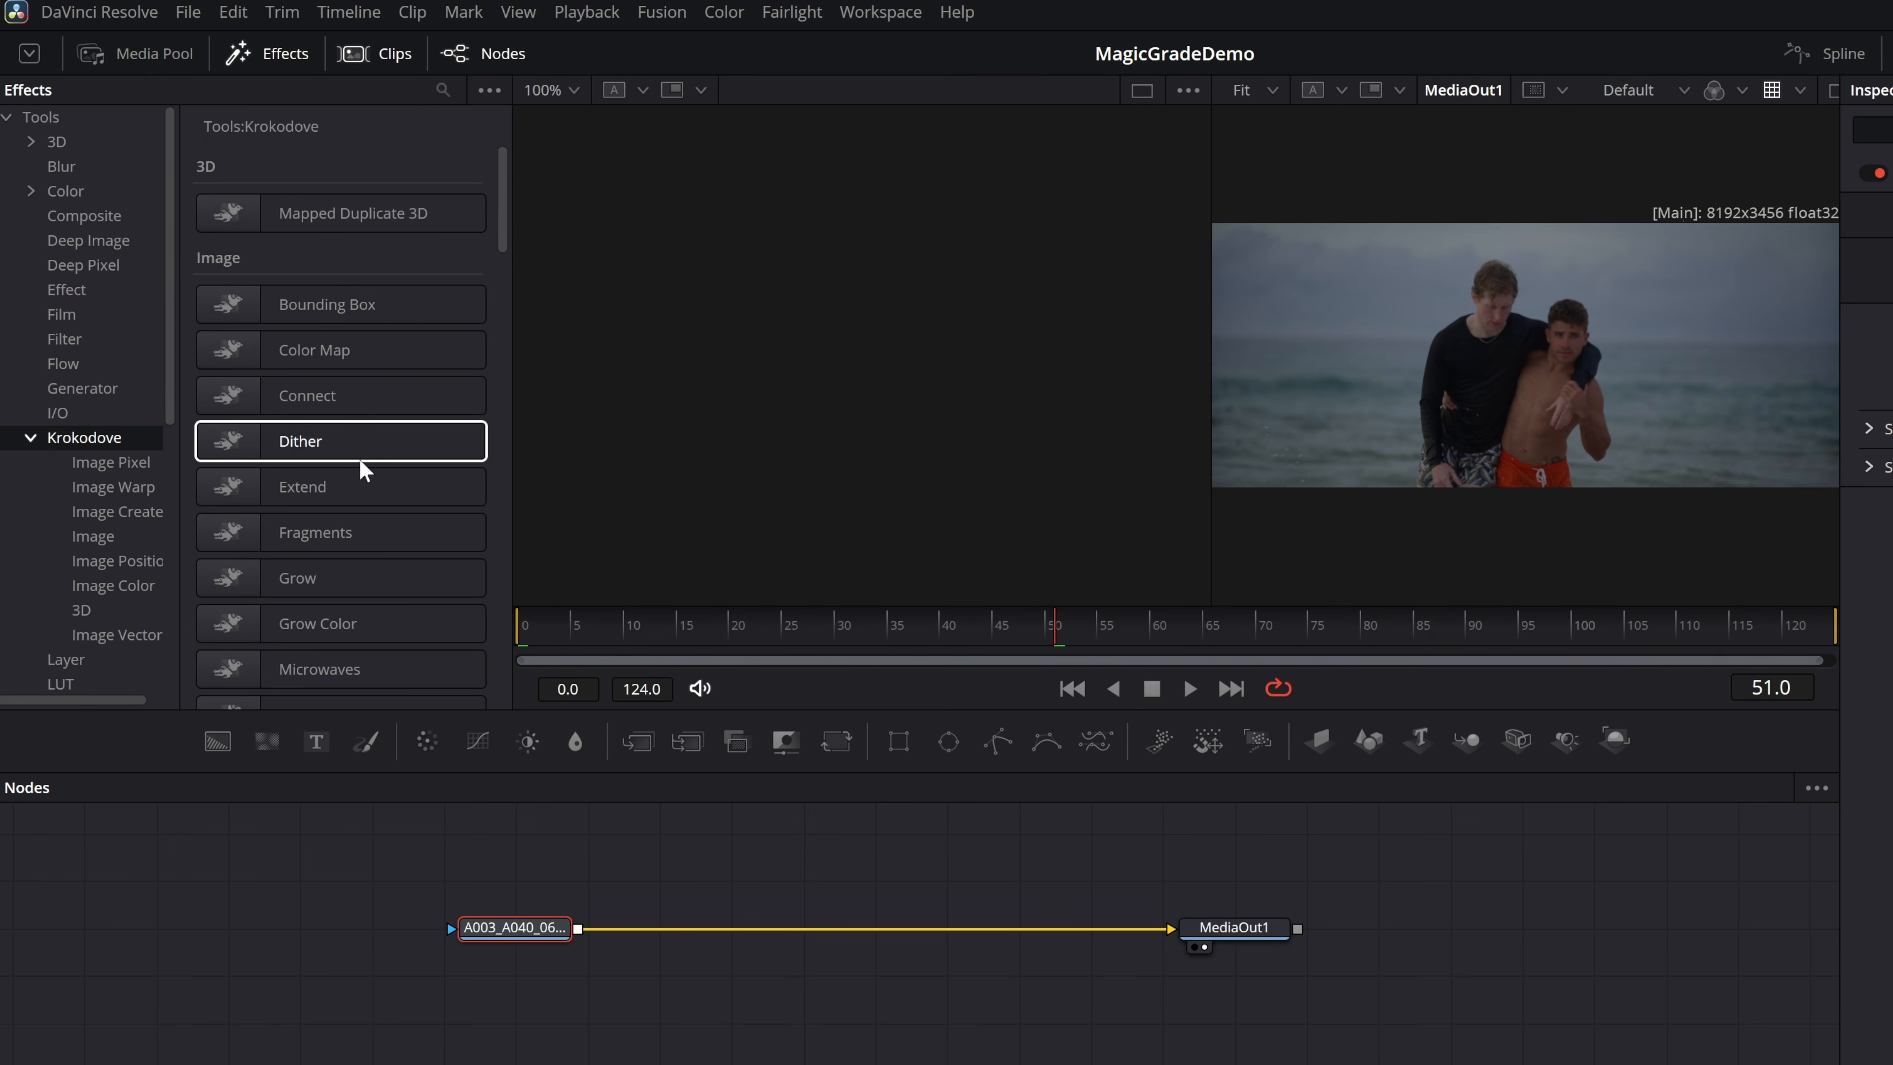
Insert the Krokodove Kaleidoscope tool between the A003 clip node and MediaOut1.
scroll(392, 520, down, 10)
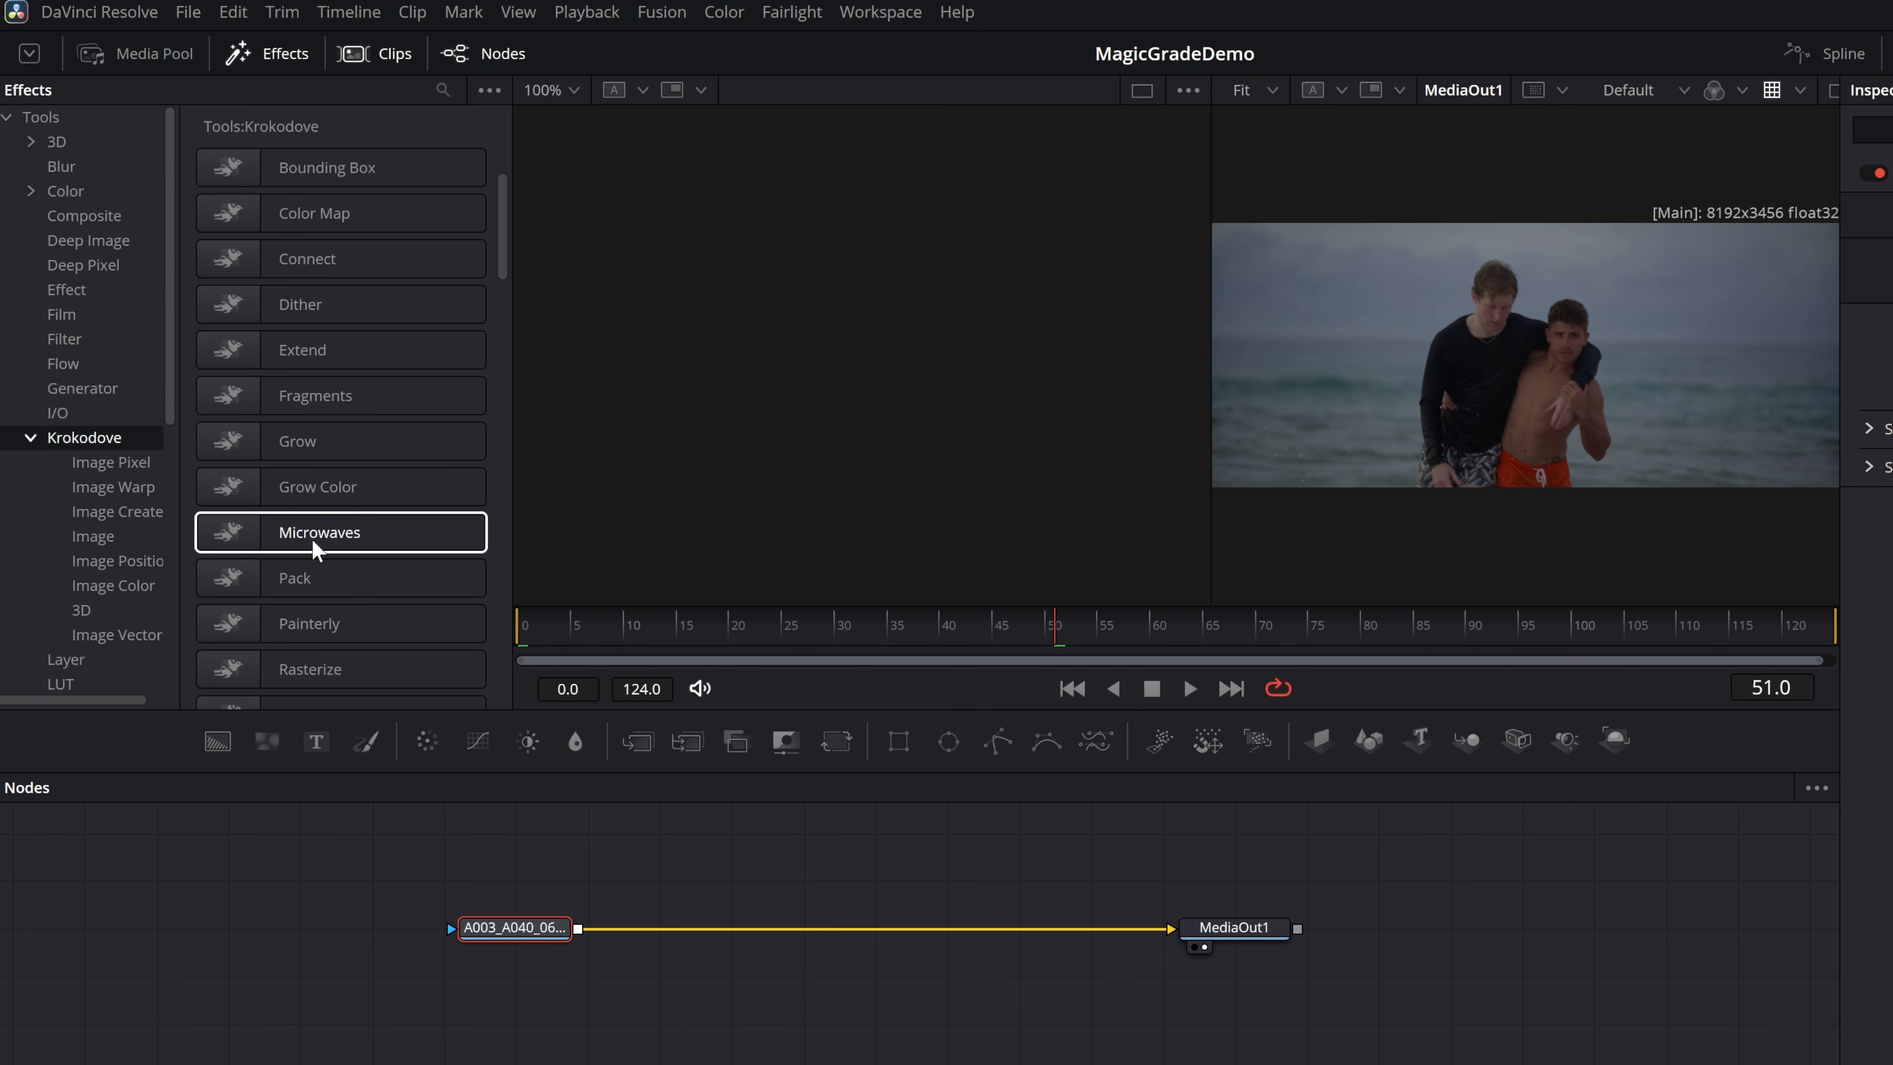
scroll(336, 532, down, 3)
scroll(344, 536, down, 12)
scroll(344, 546, down, 7)
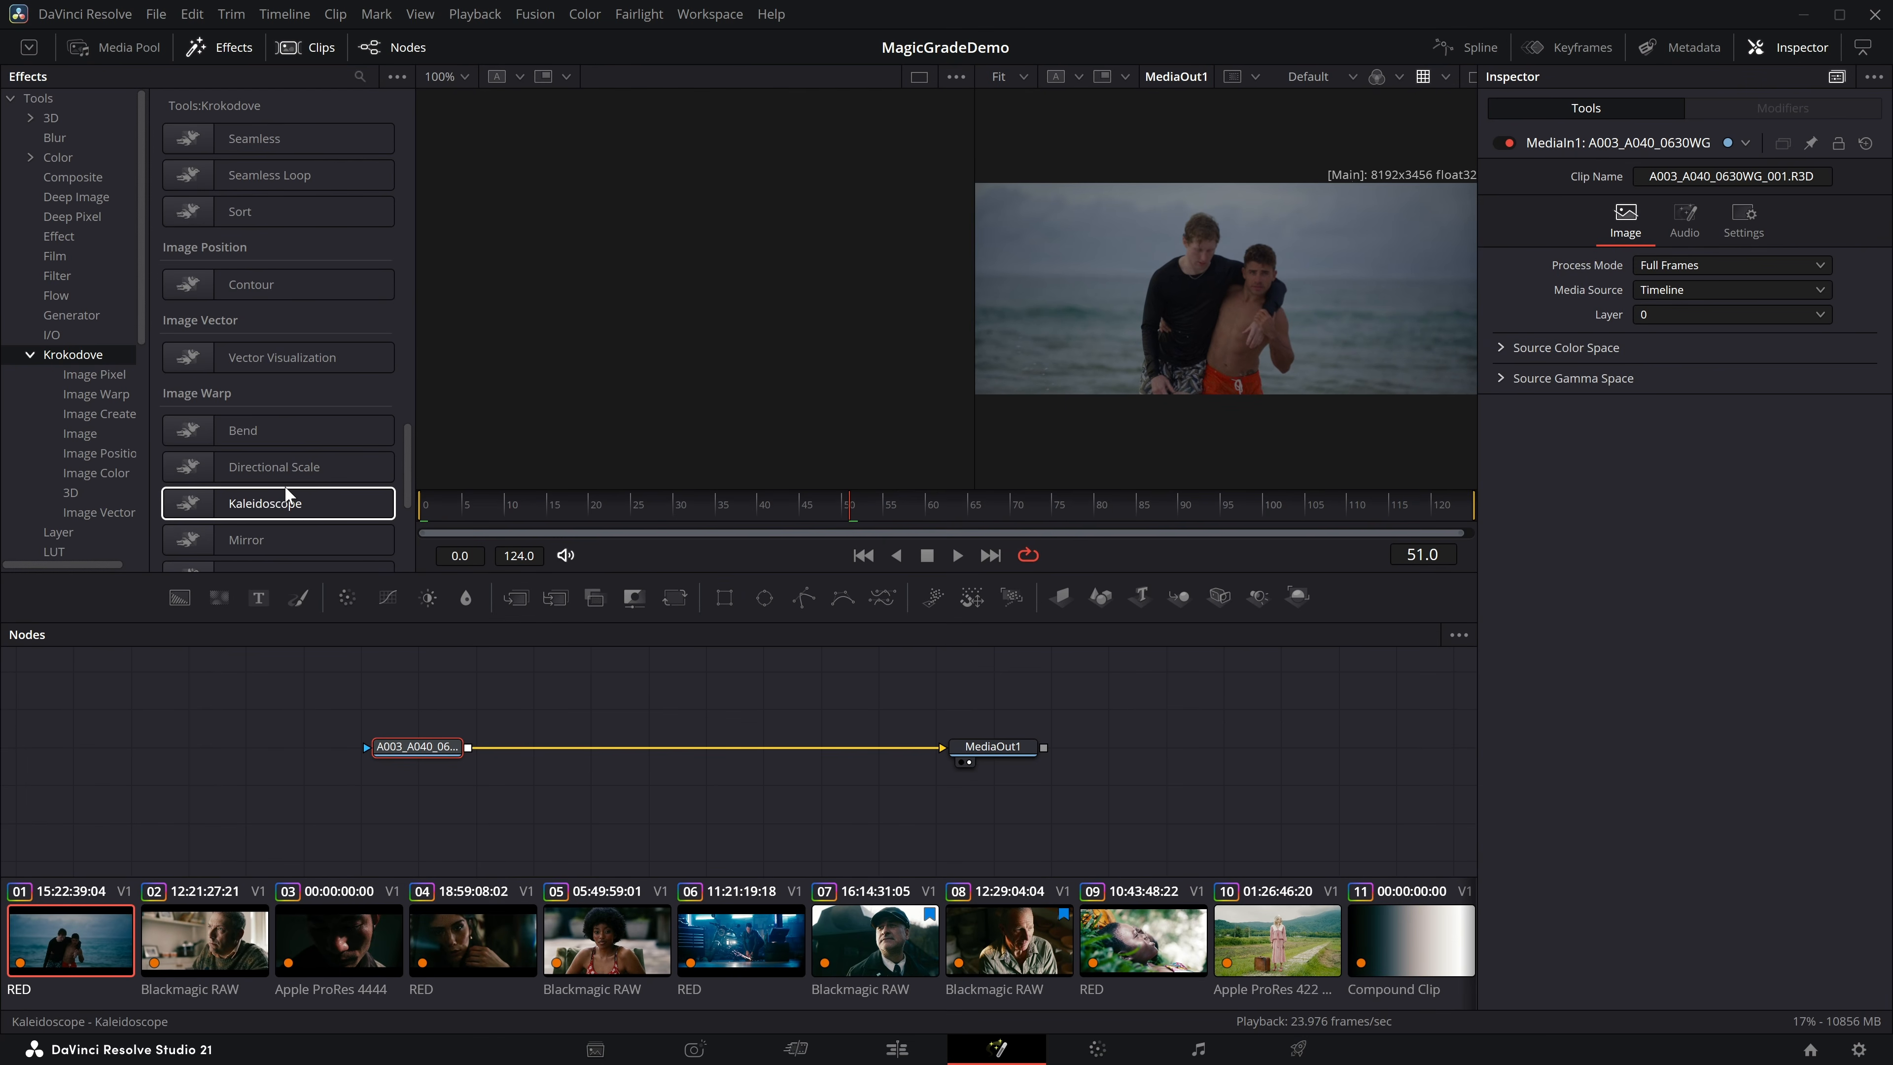
drag(286, 487, 681, 749)
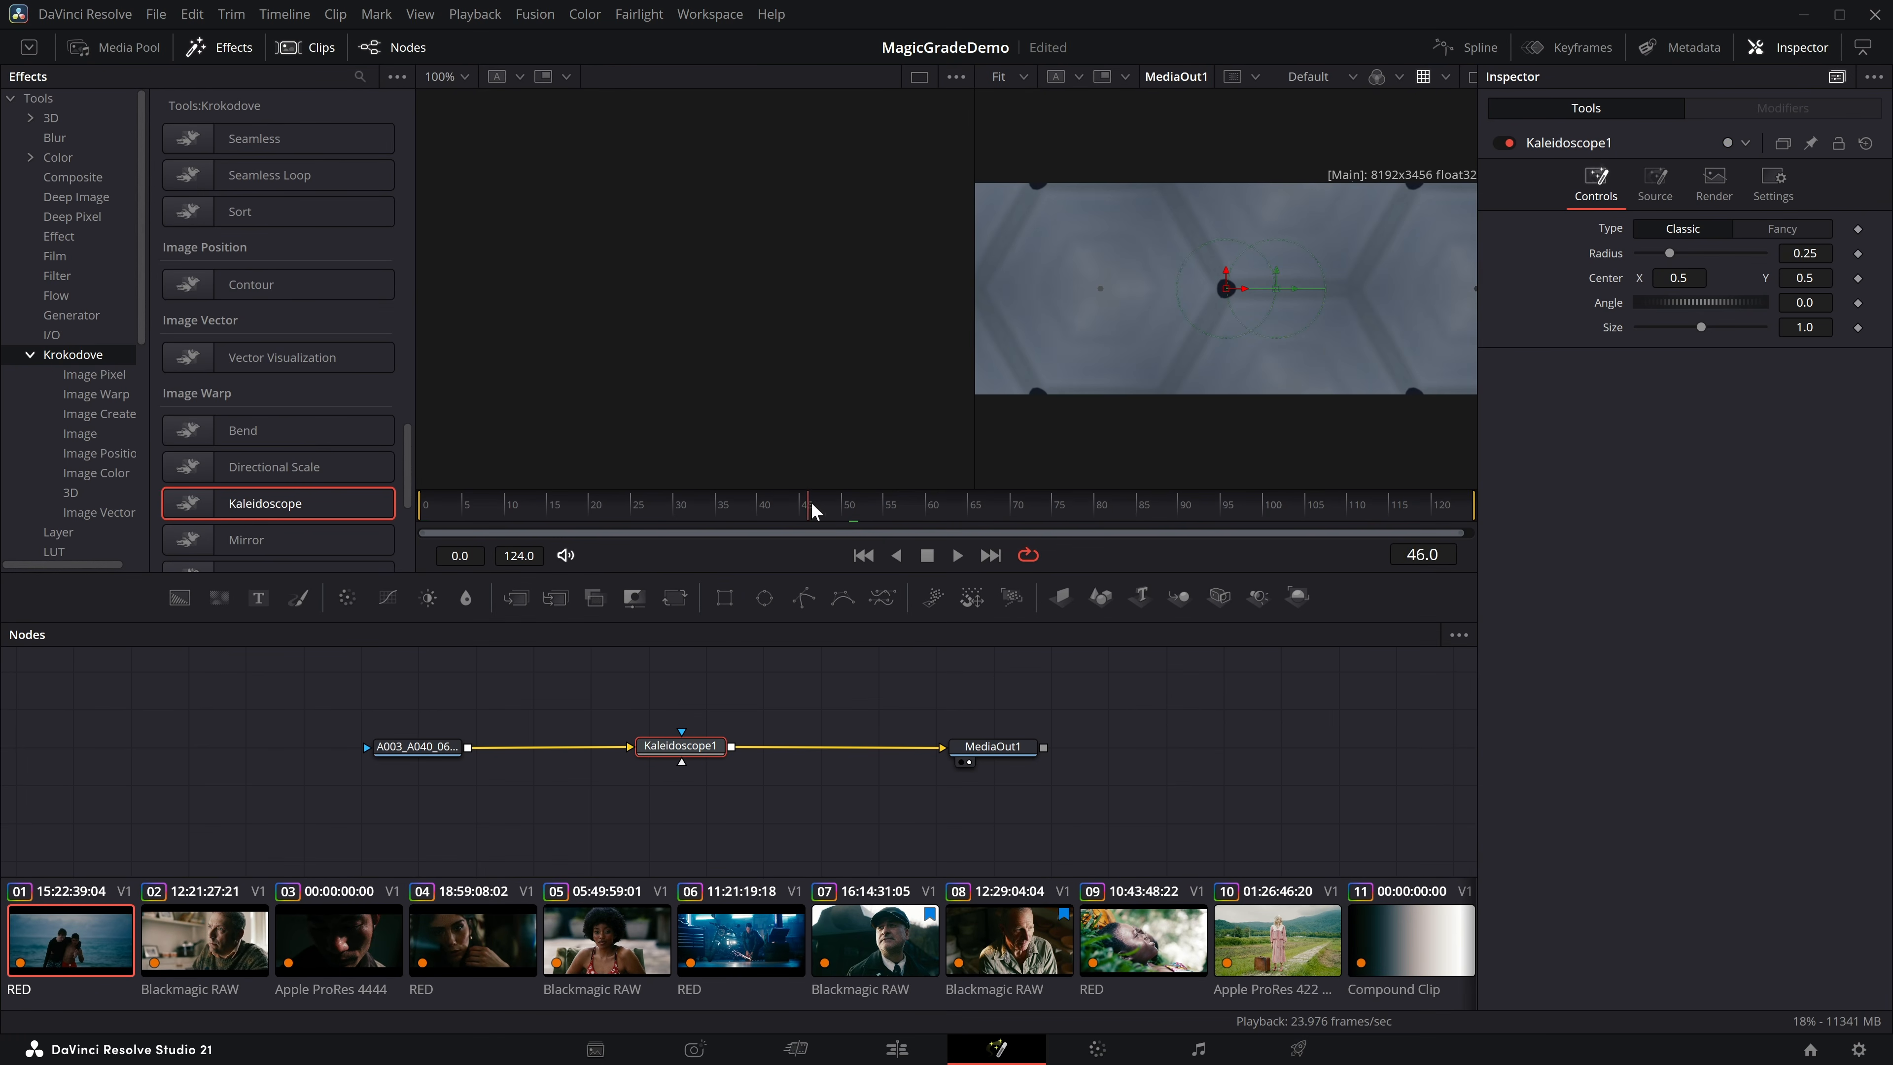
Try the Kaleidoscope at frame 0 with Radius 0.039, Center X 0.588 and Angle 70.4, and delete the node.
drag(478, 518, 408, 505)
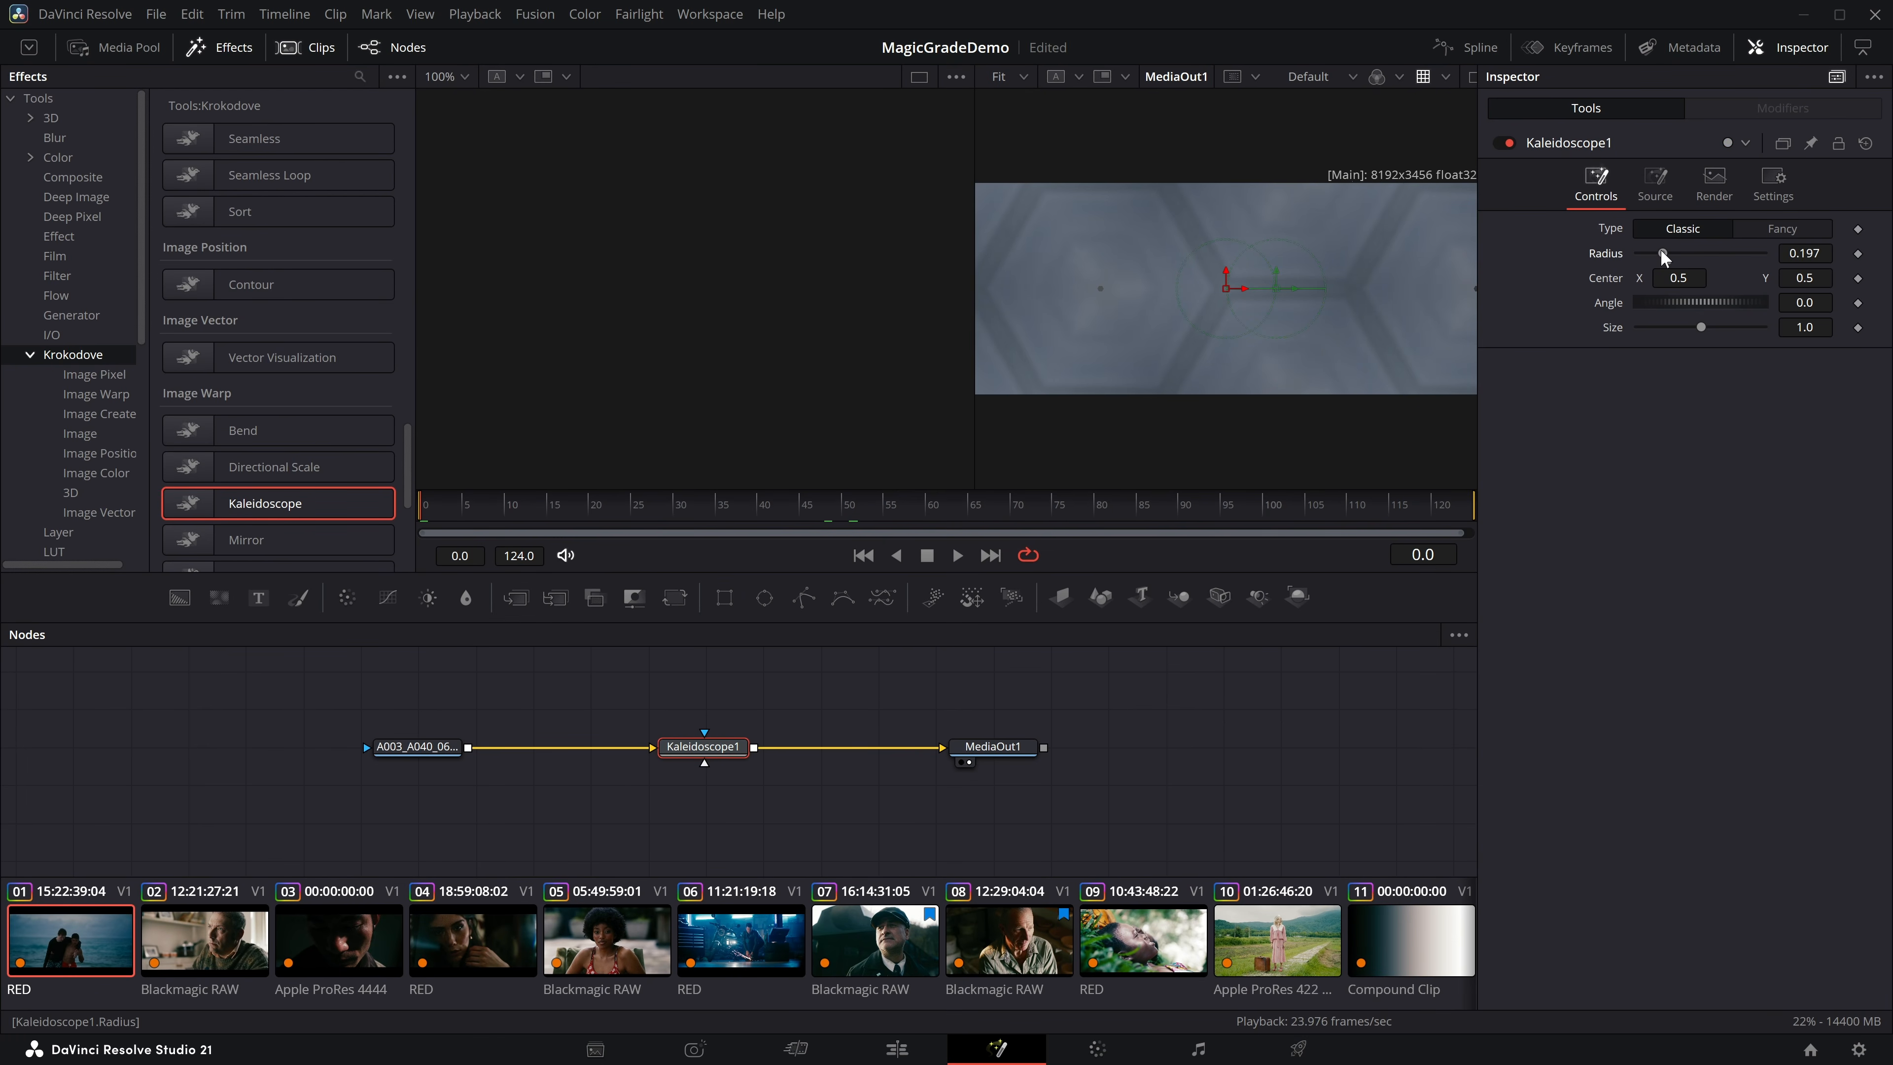
drag(1664, 257, 1643, 253)
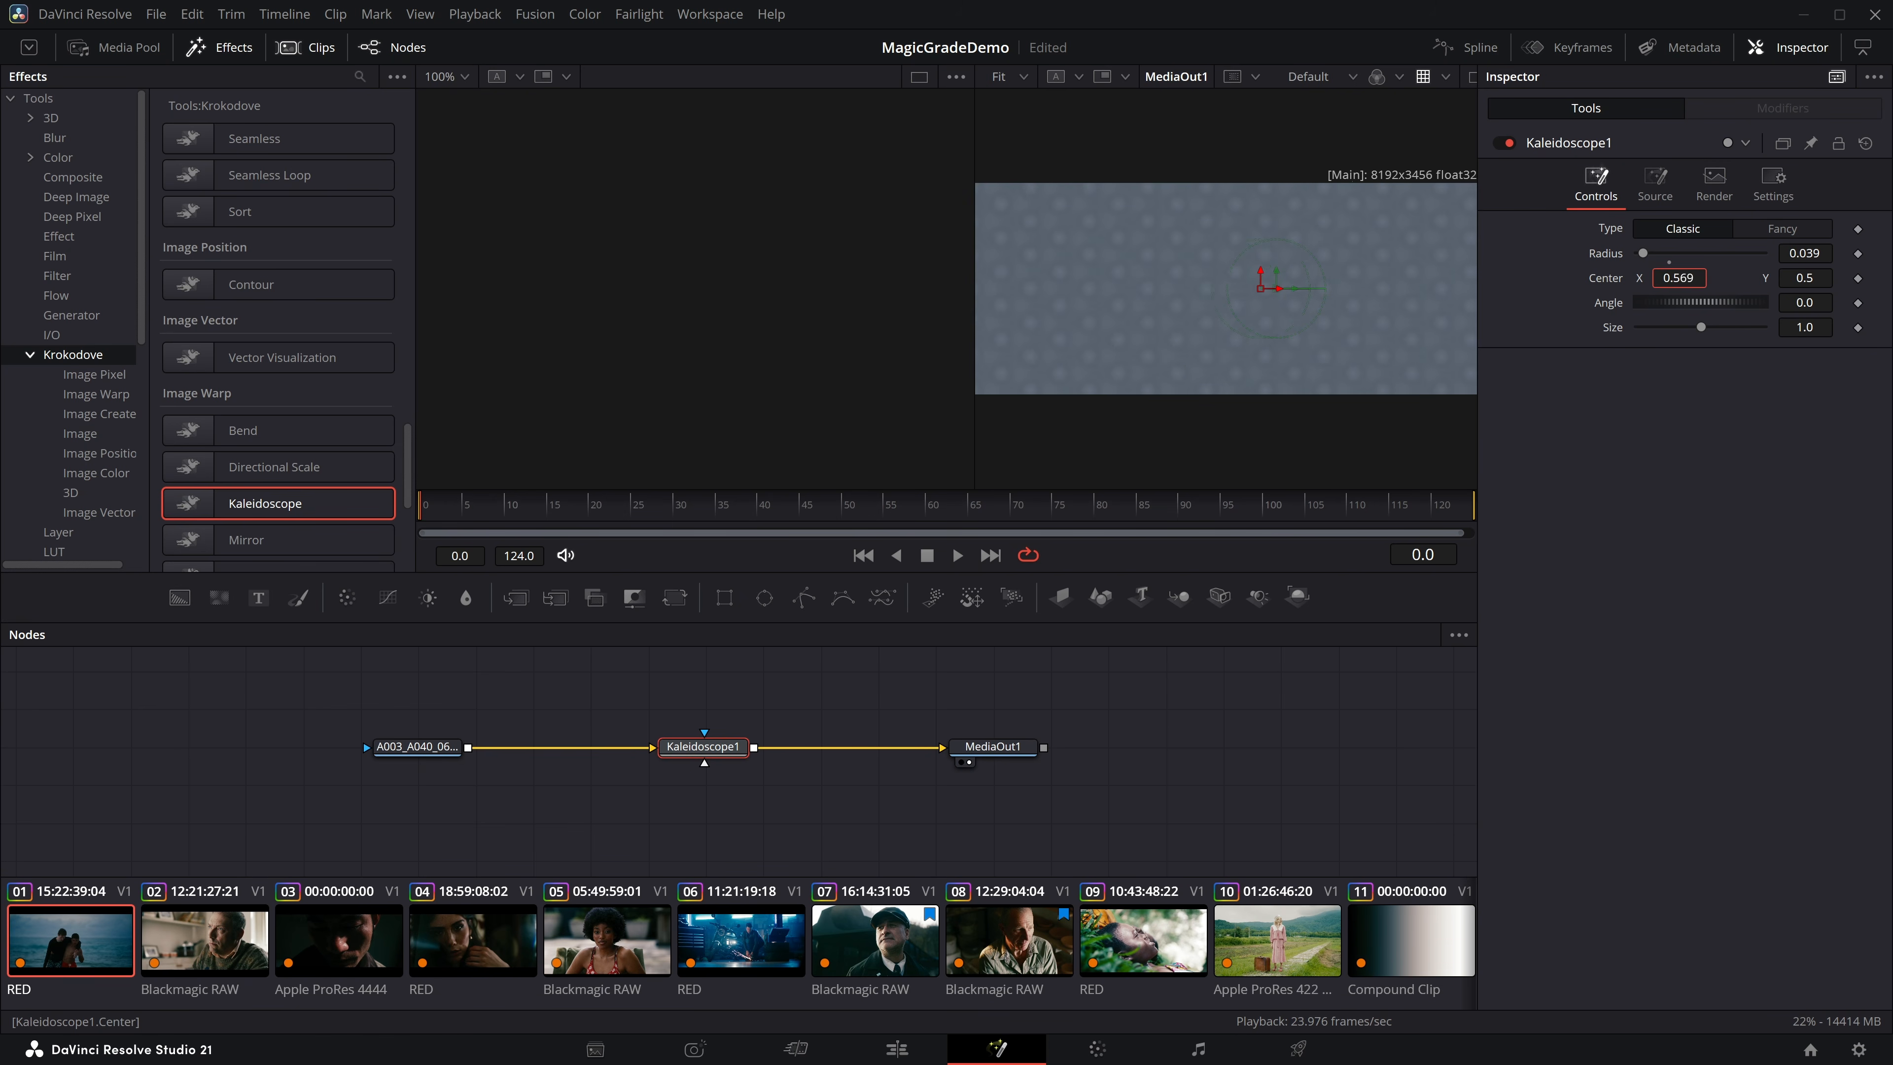
scroll(275, 469, down, 5)
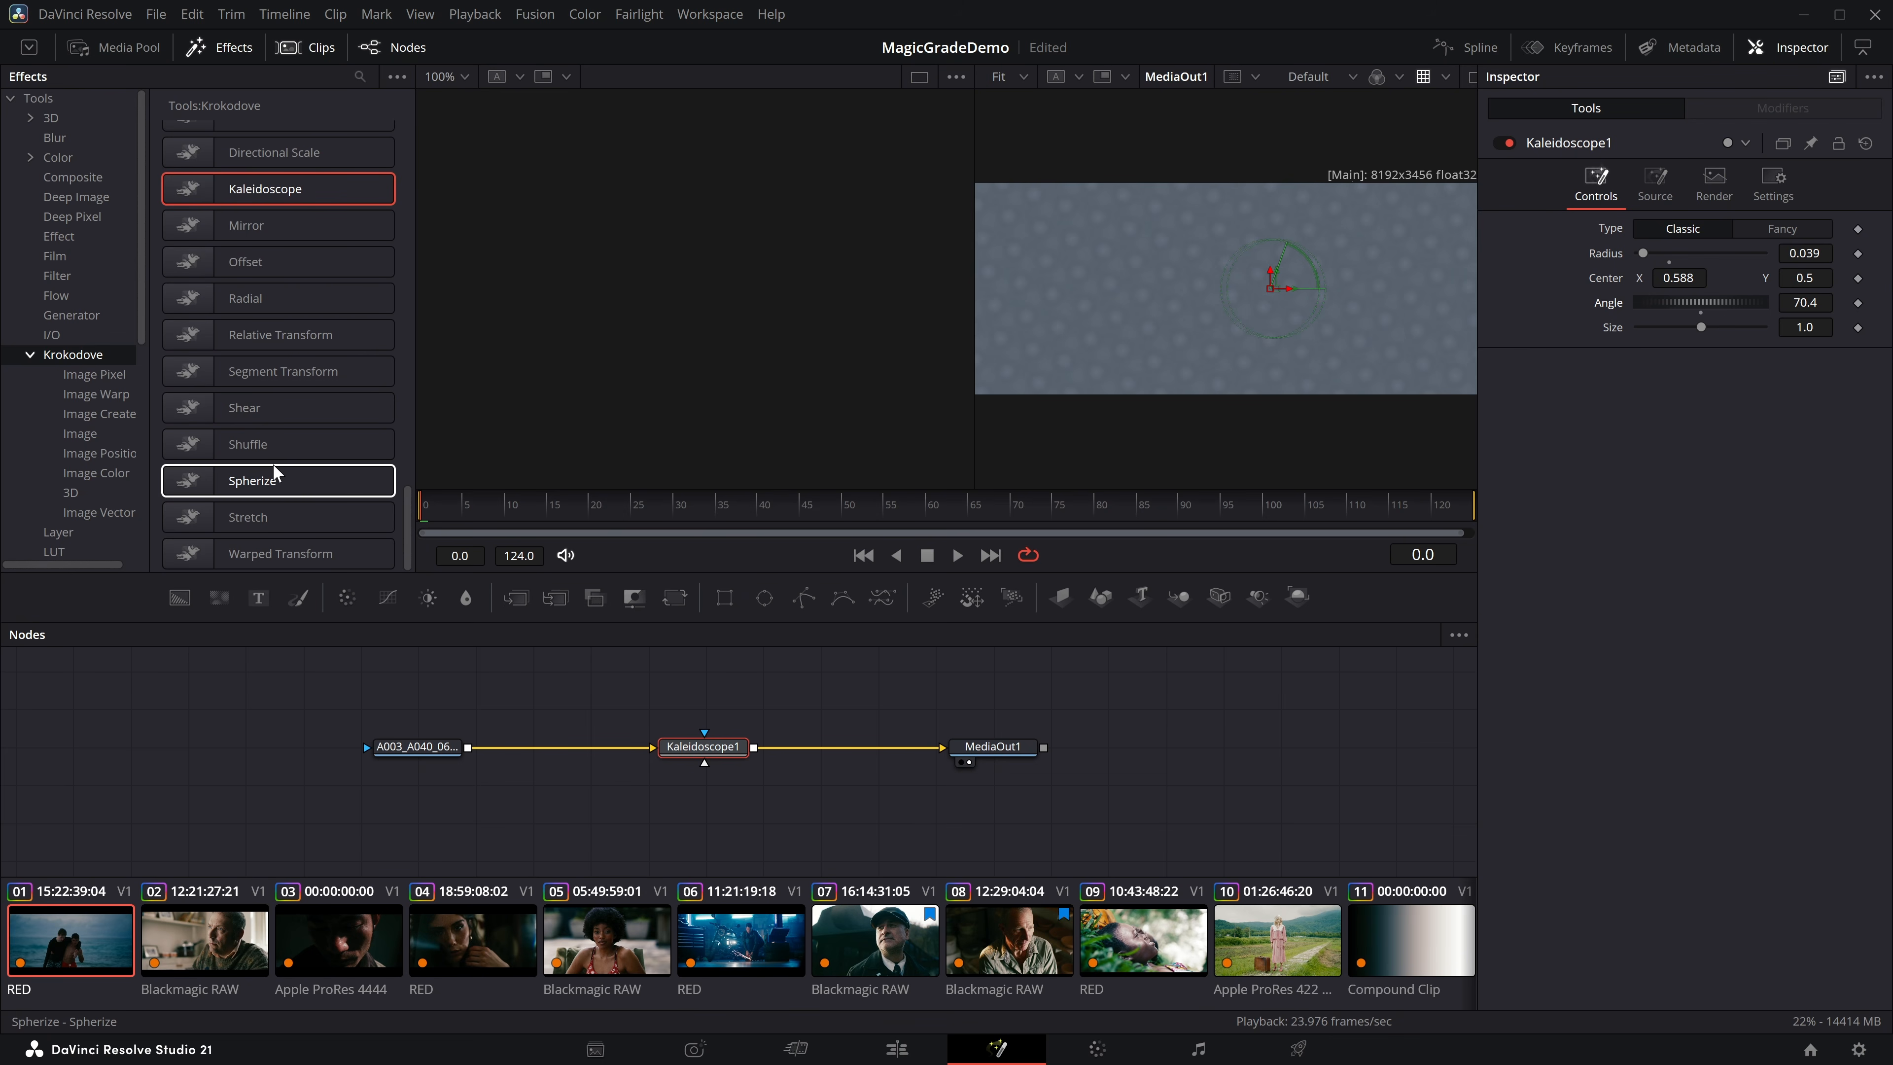
key(Delete)
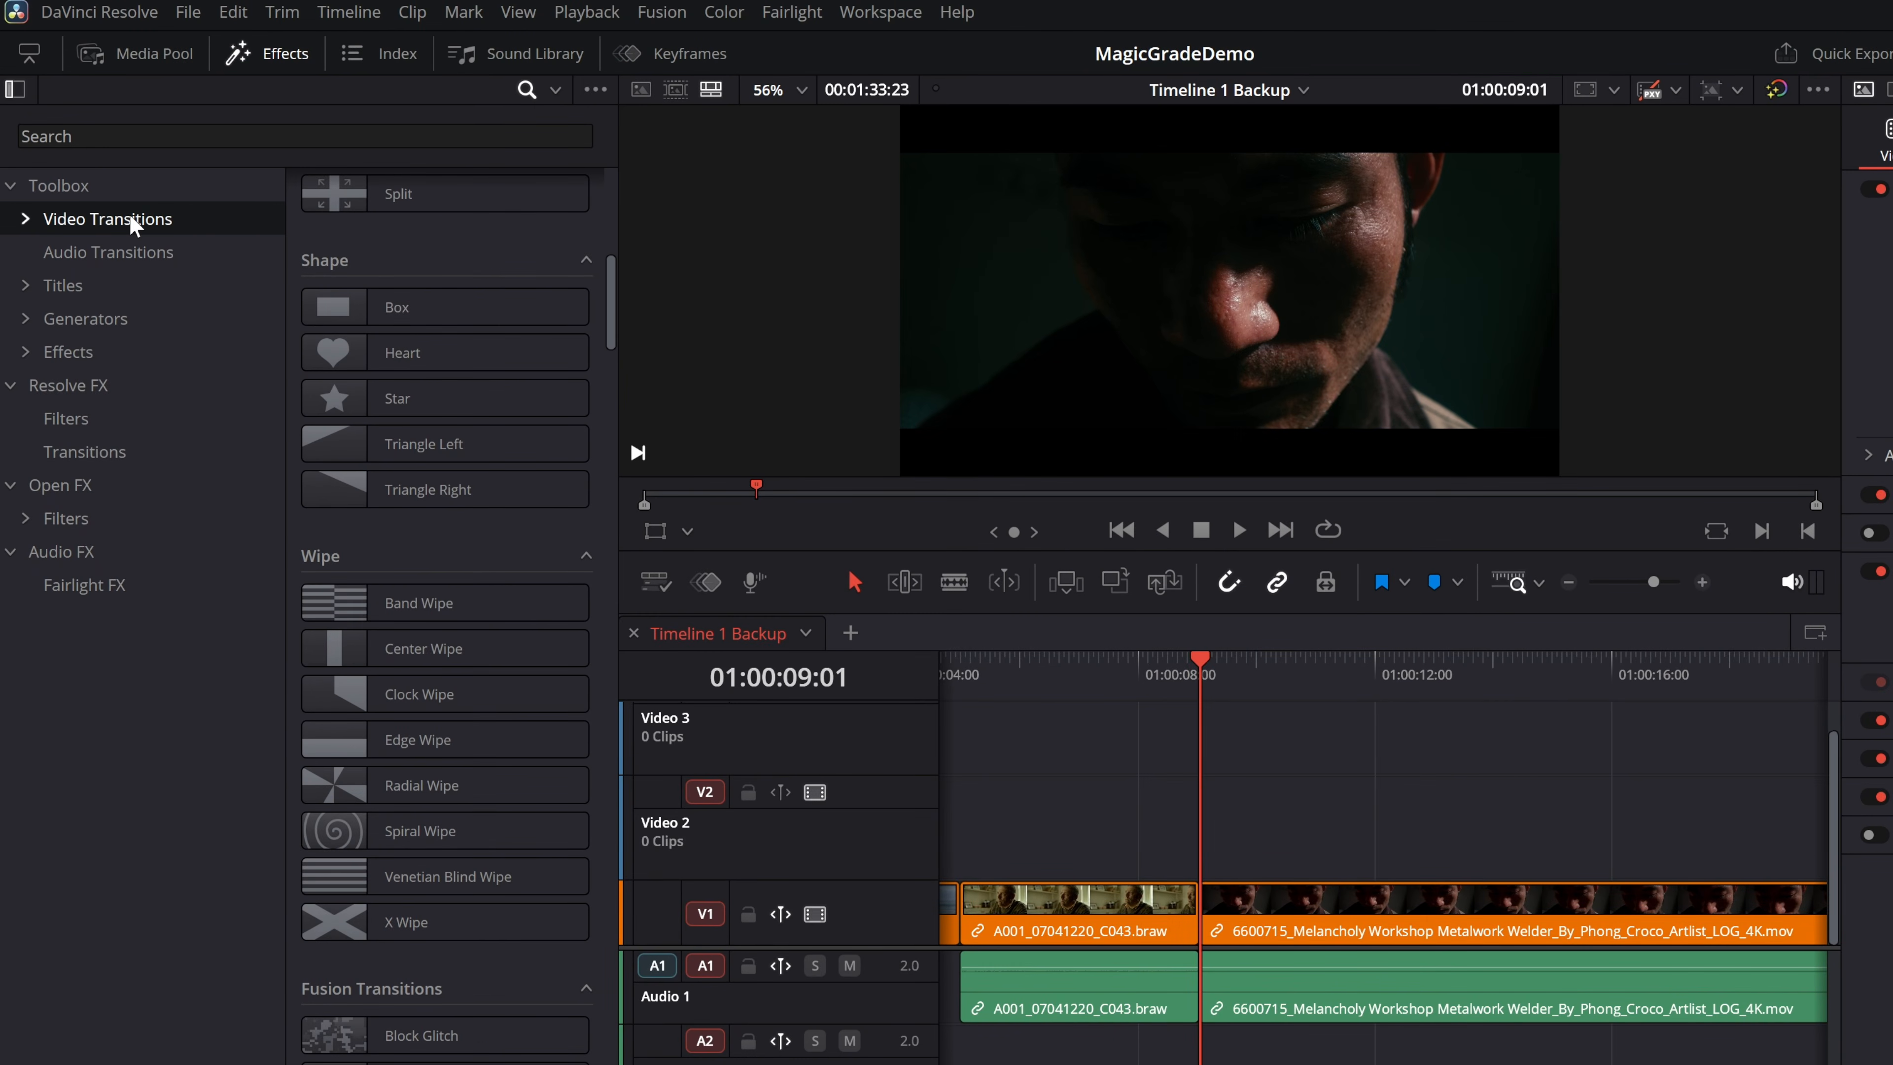
Apply the Mosaic Center Wipe Fusion transition at the cut between the Teen Girls and Portrait Posing clips on Video 1.
scroll(387, 432, down, 5)
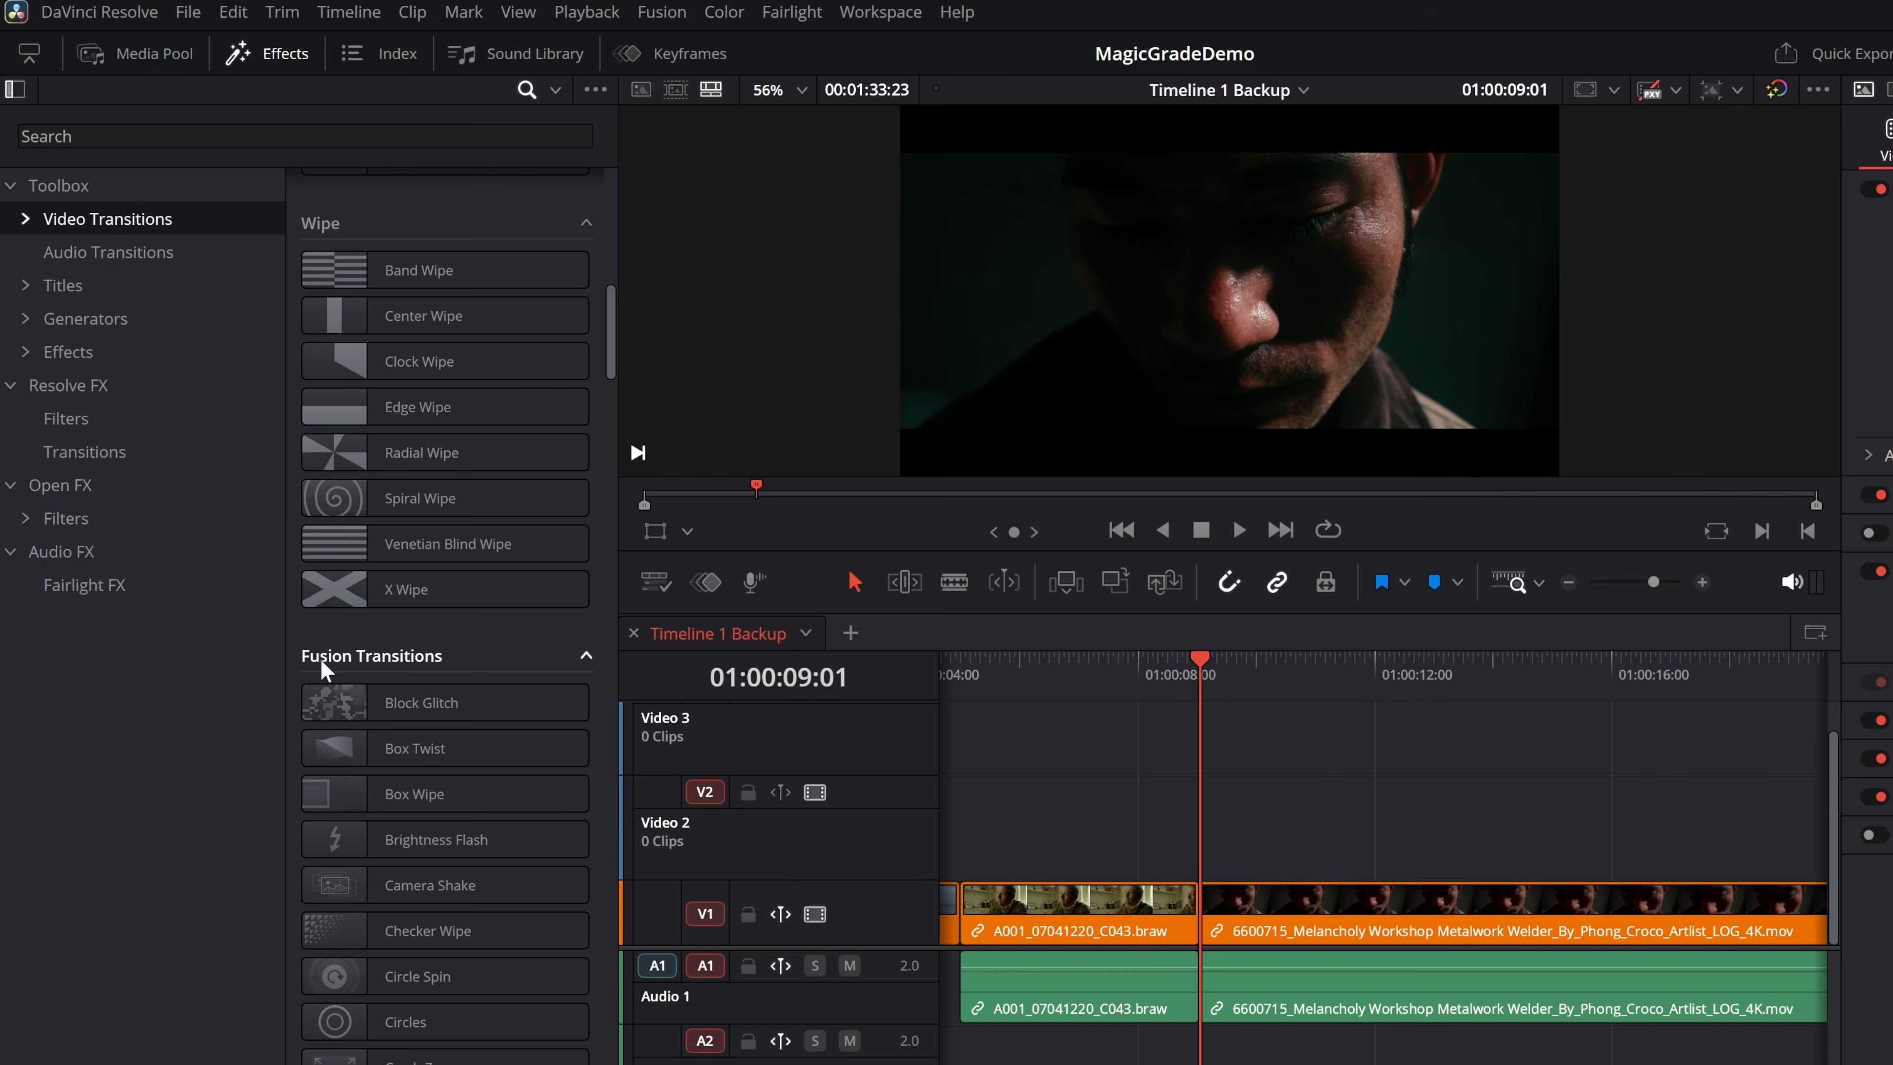
scroll(422, 744, down, 2)
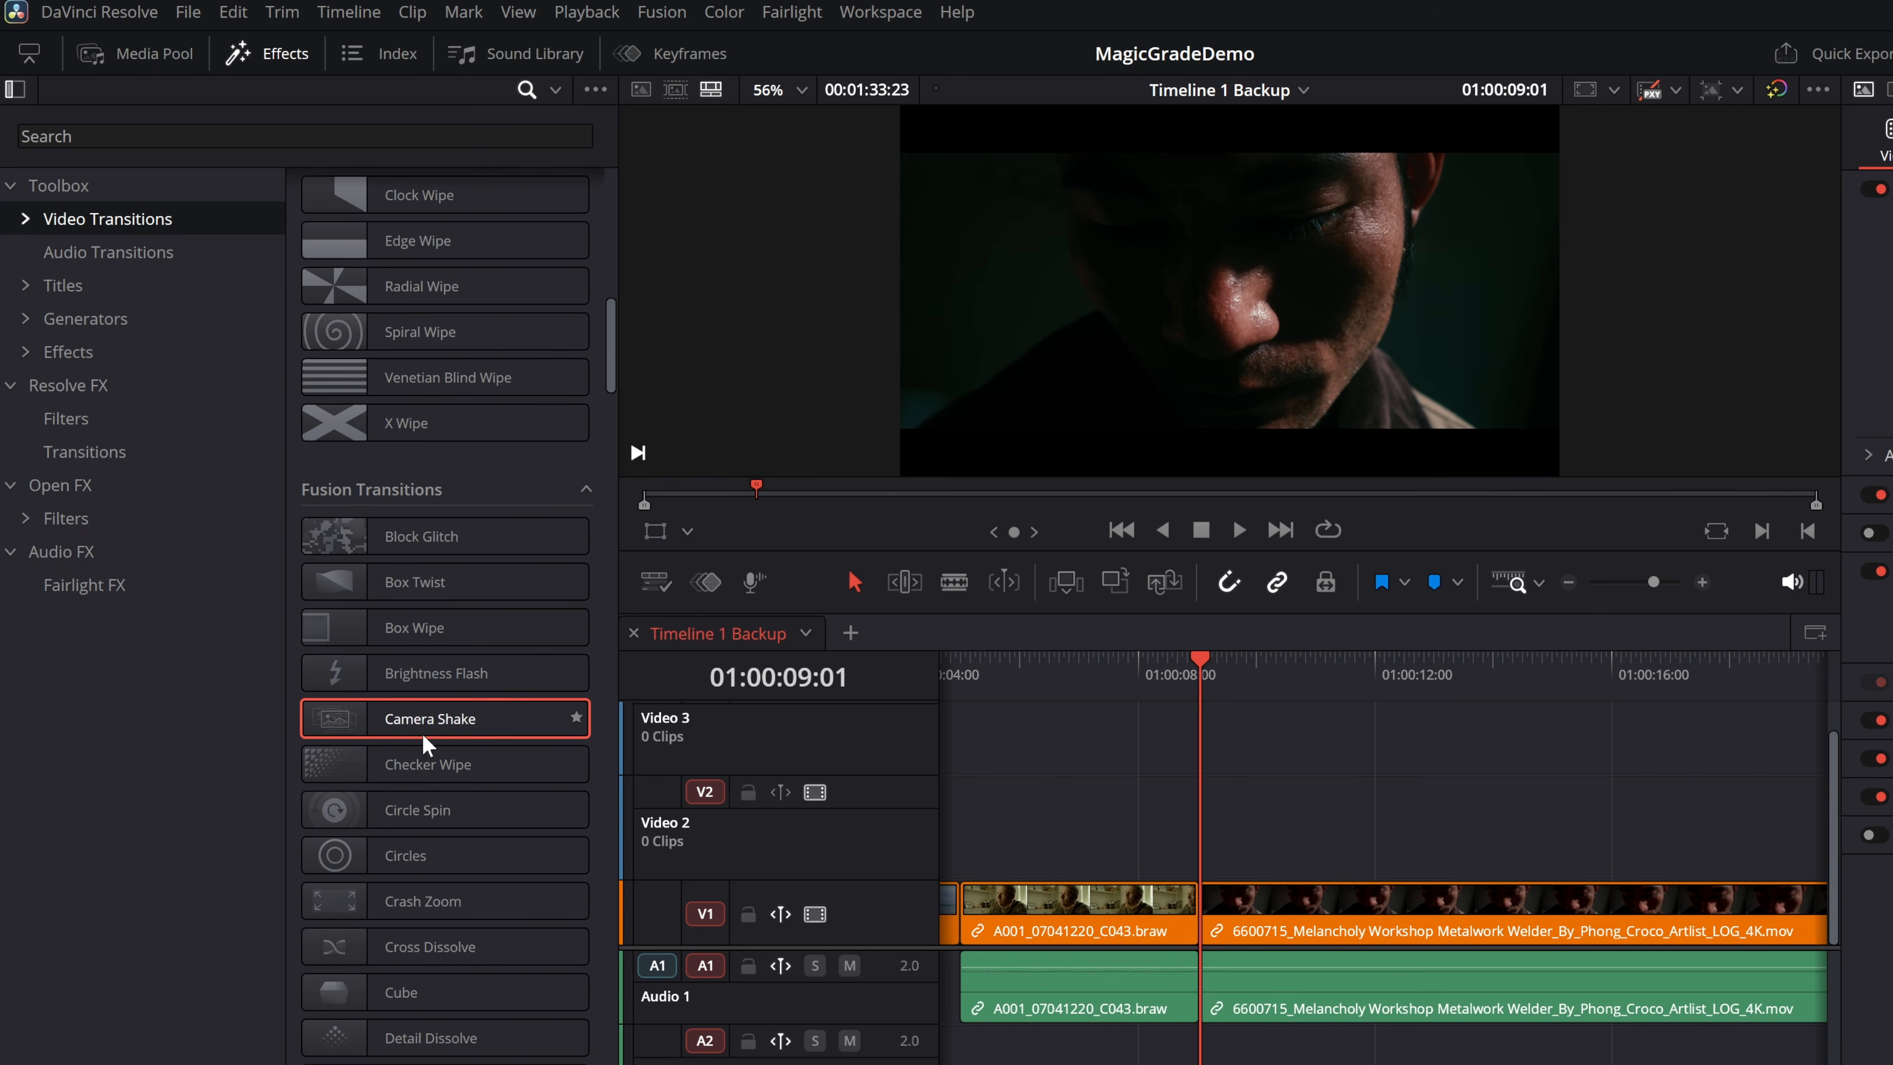
scroll(425, 745, down, 4)
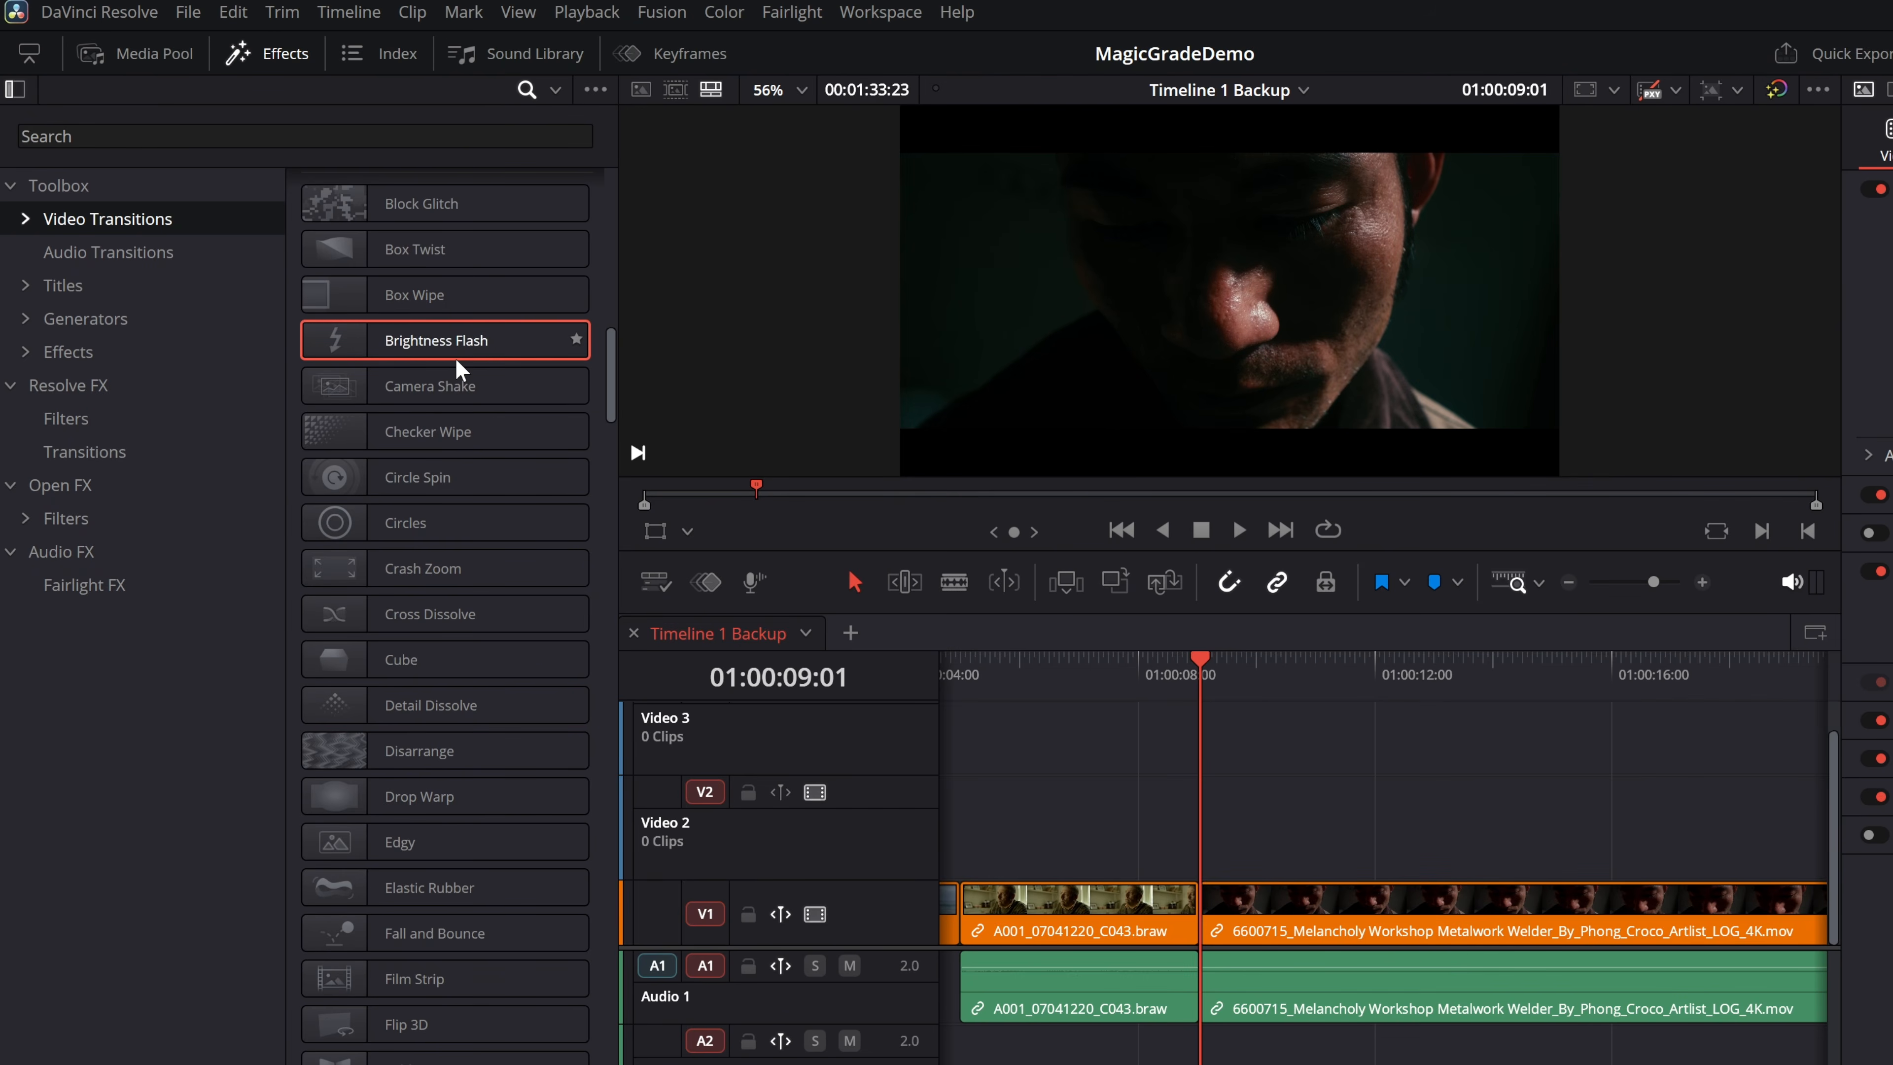
scroll(456, 447, up, 4)
scroll(453, 462, down, 6)
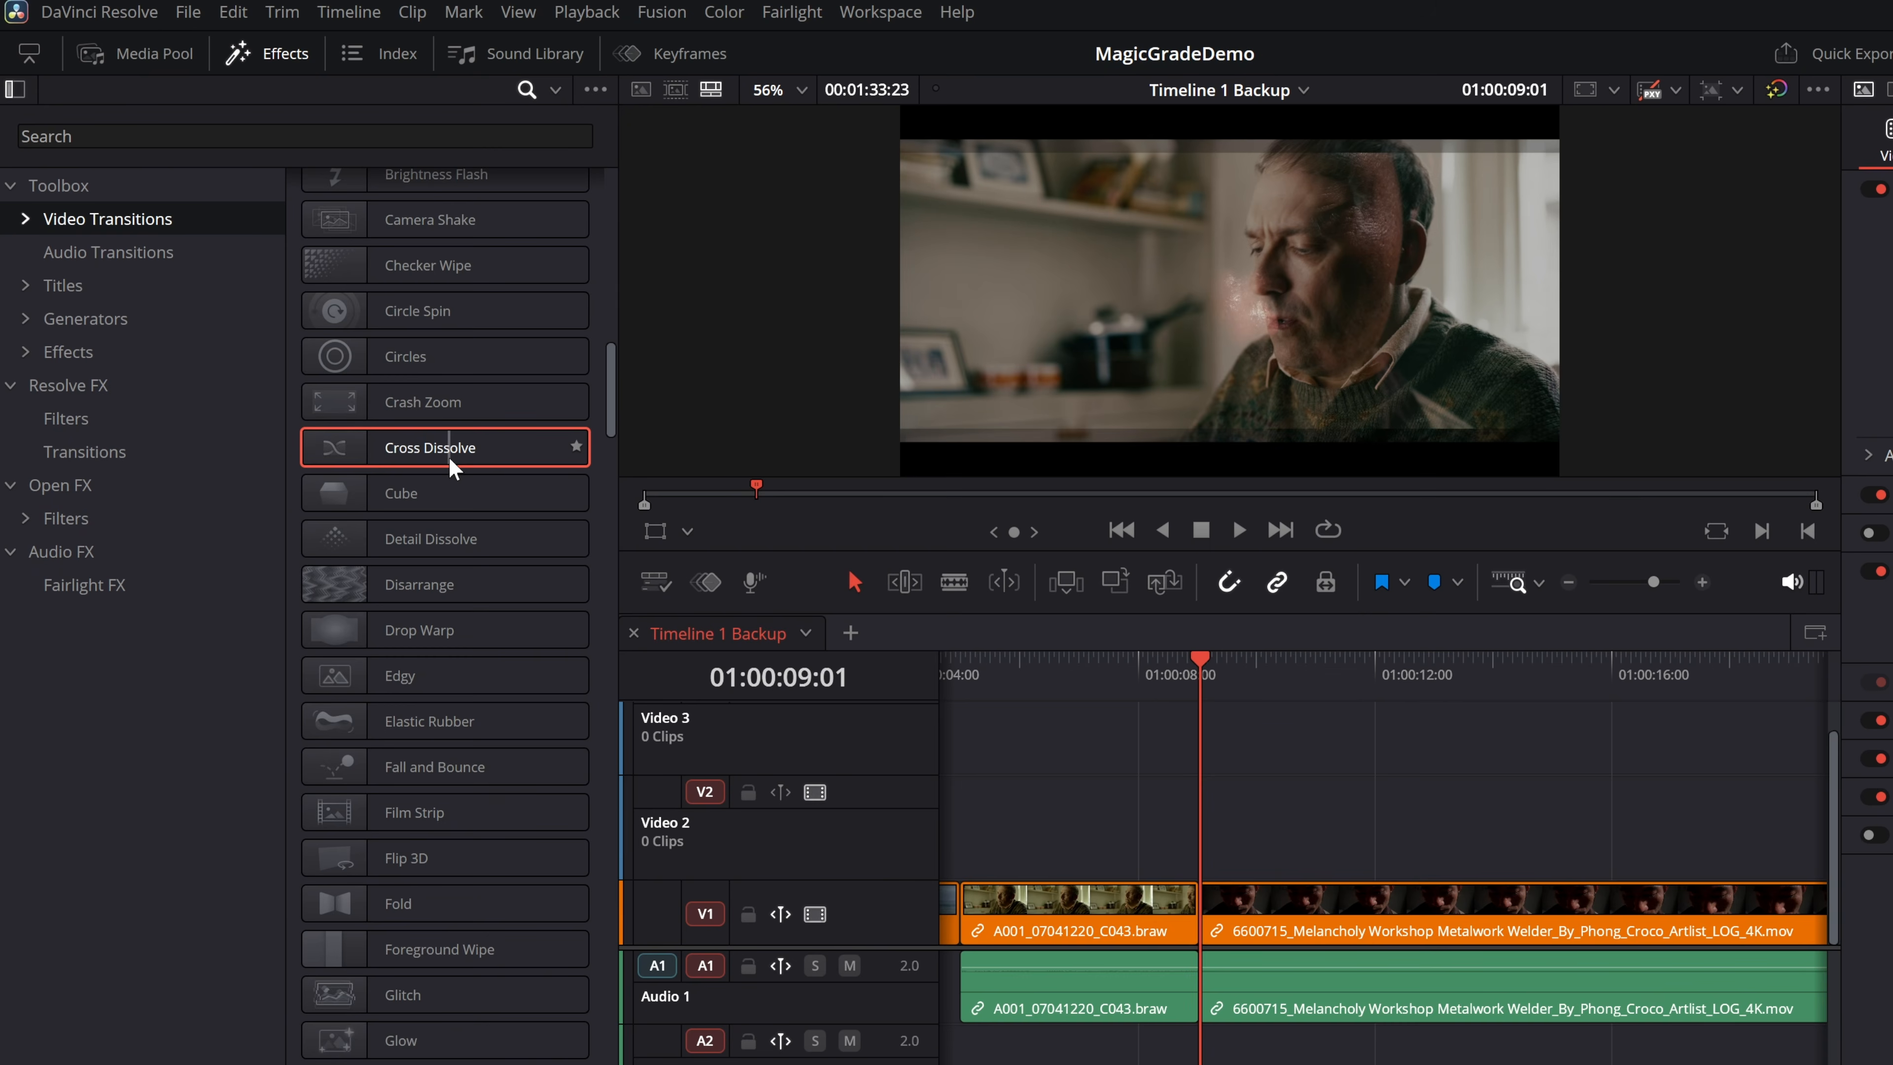
scroll(452, 537, down, 6)
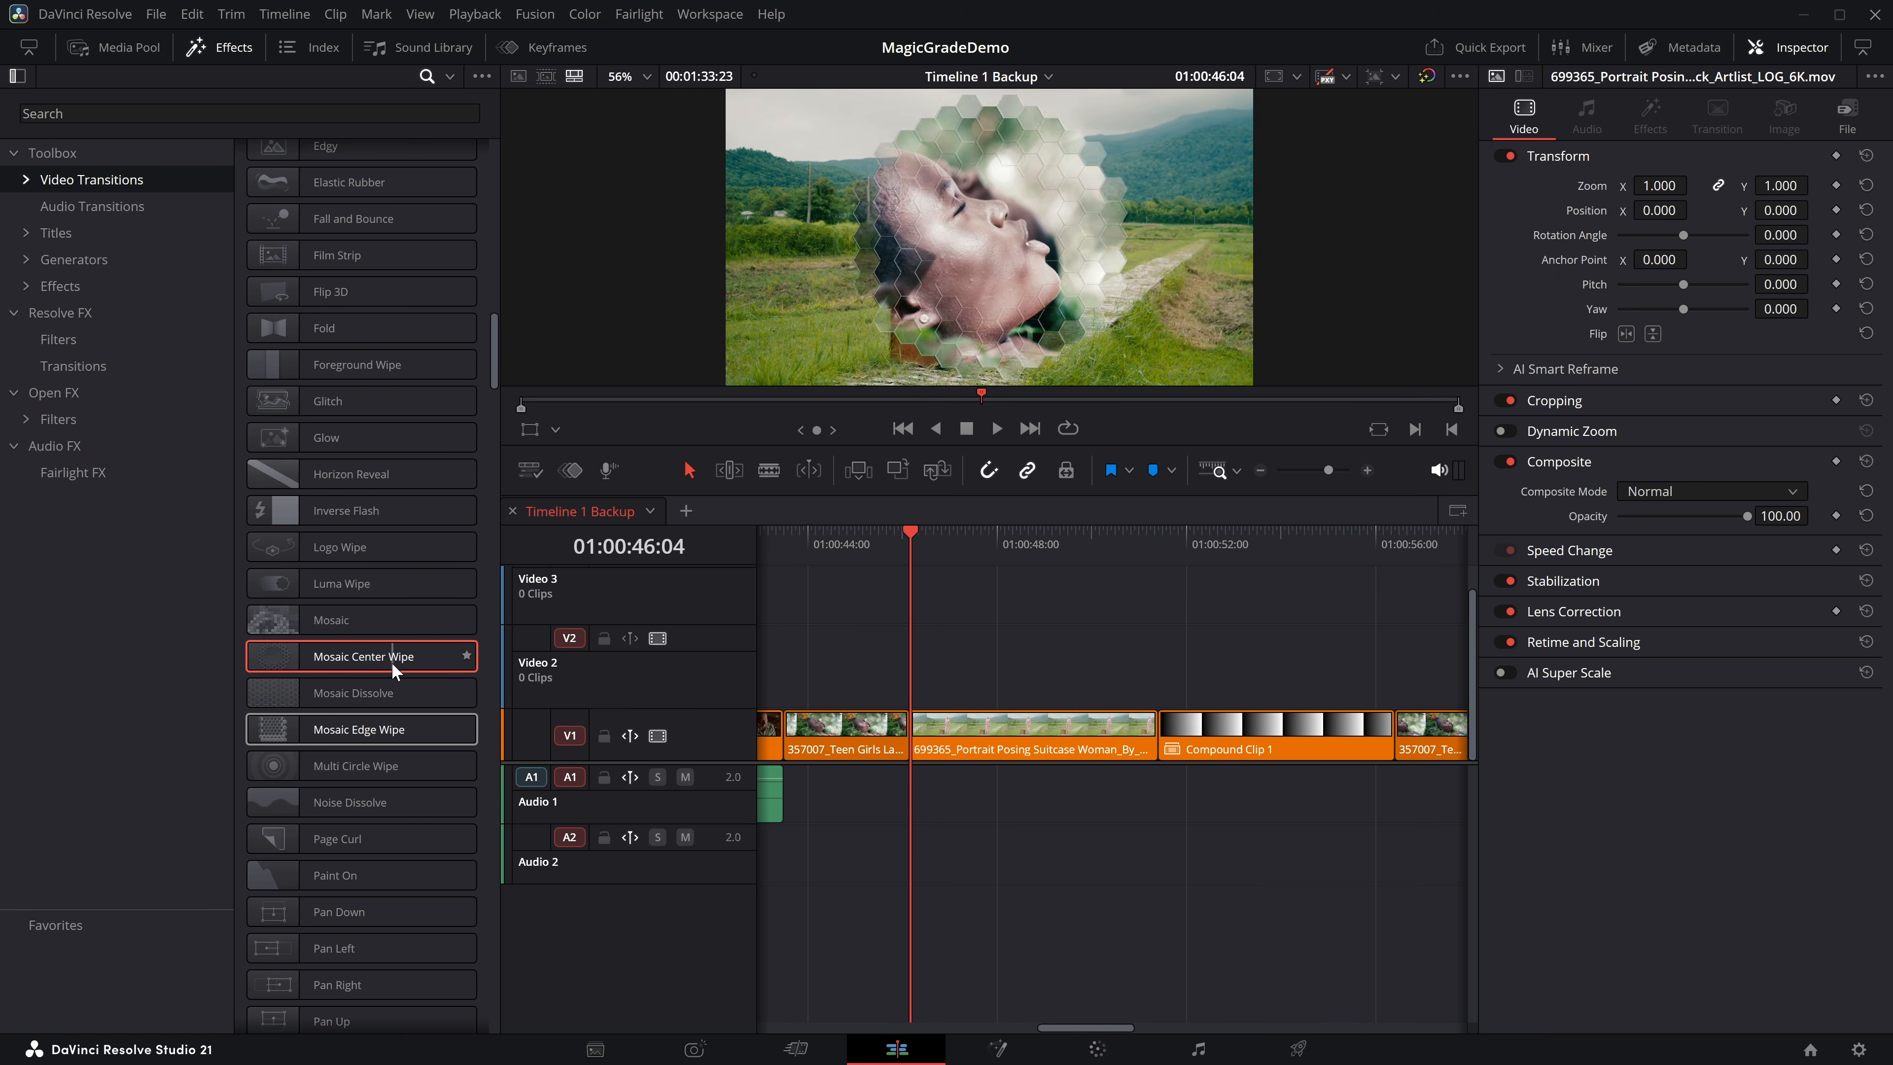
drag(280, 660, 907, 720)
Play back the Mosaic Center Wipe transition and delete it from the cut.
click(886, 540)
key(space)
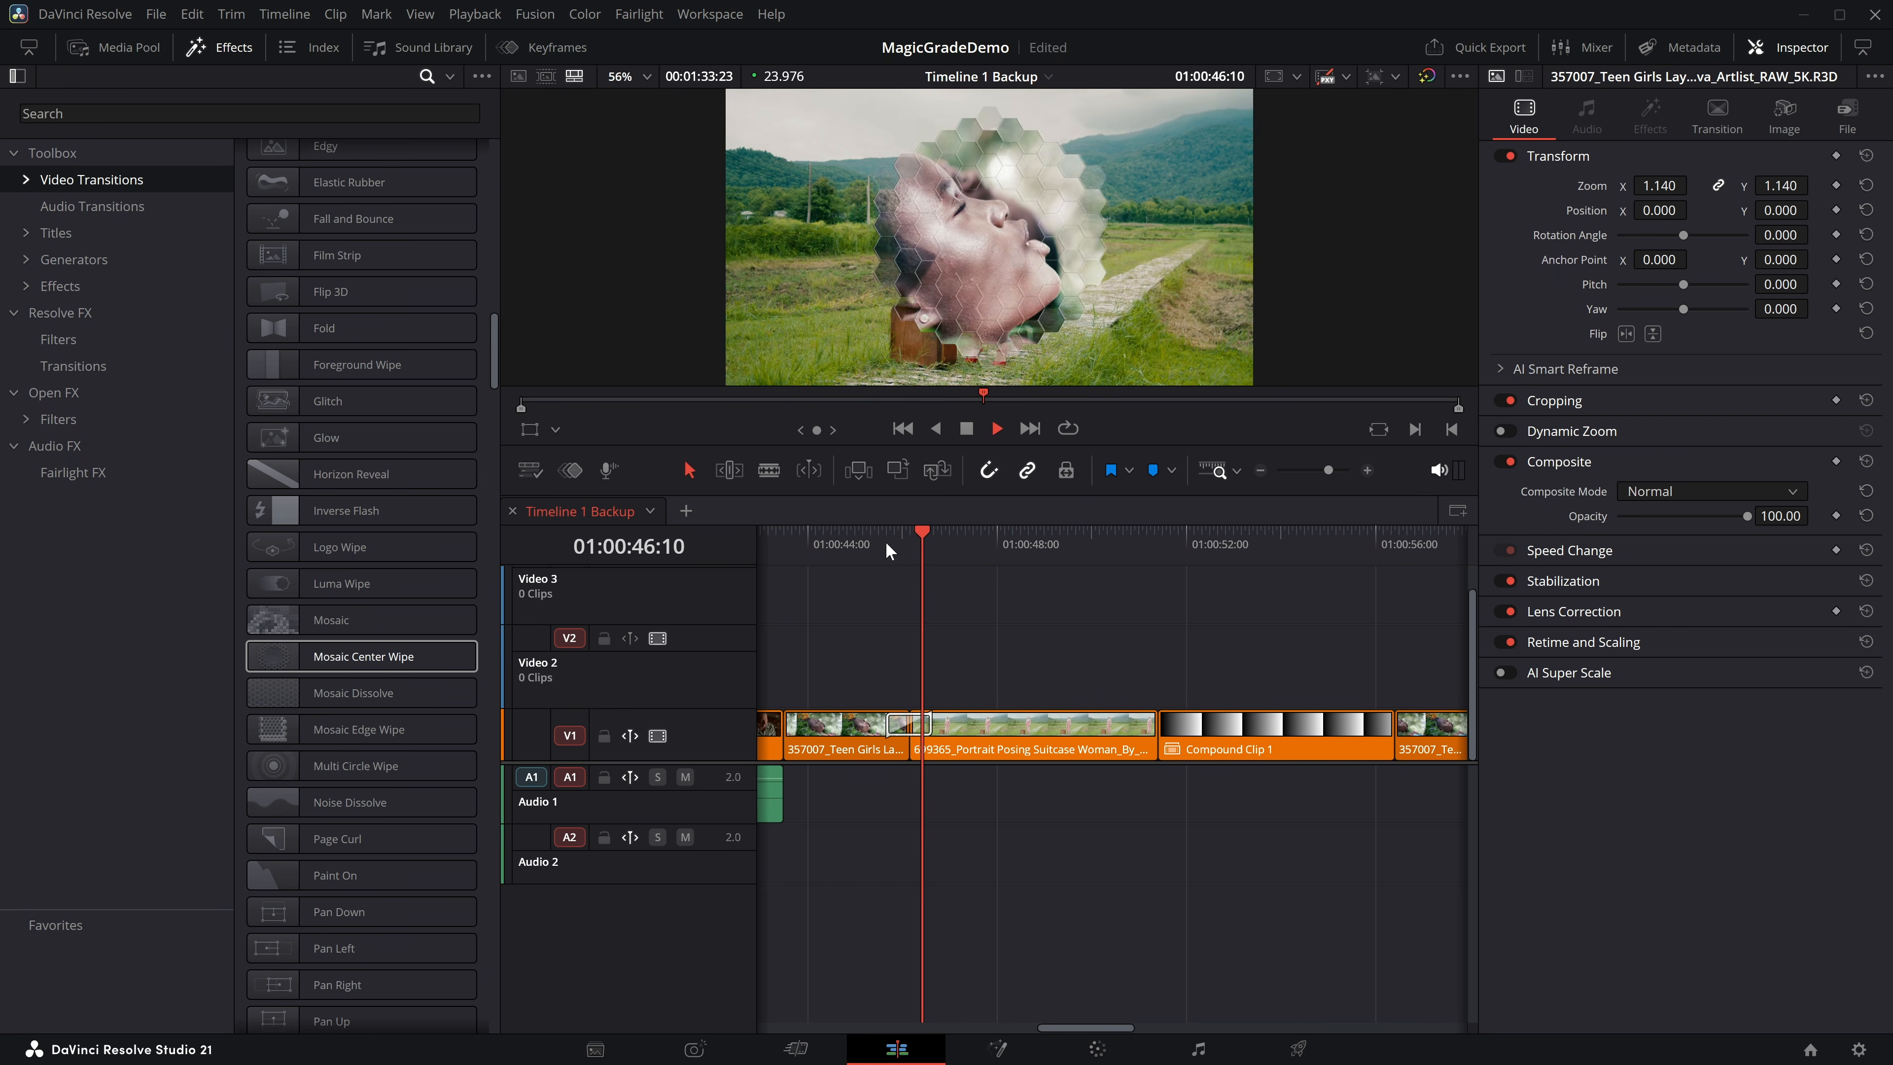
key(space)
click(886, 734)
key(Delete)
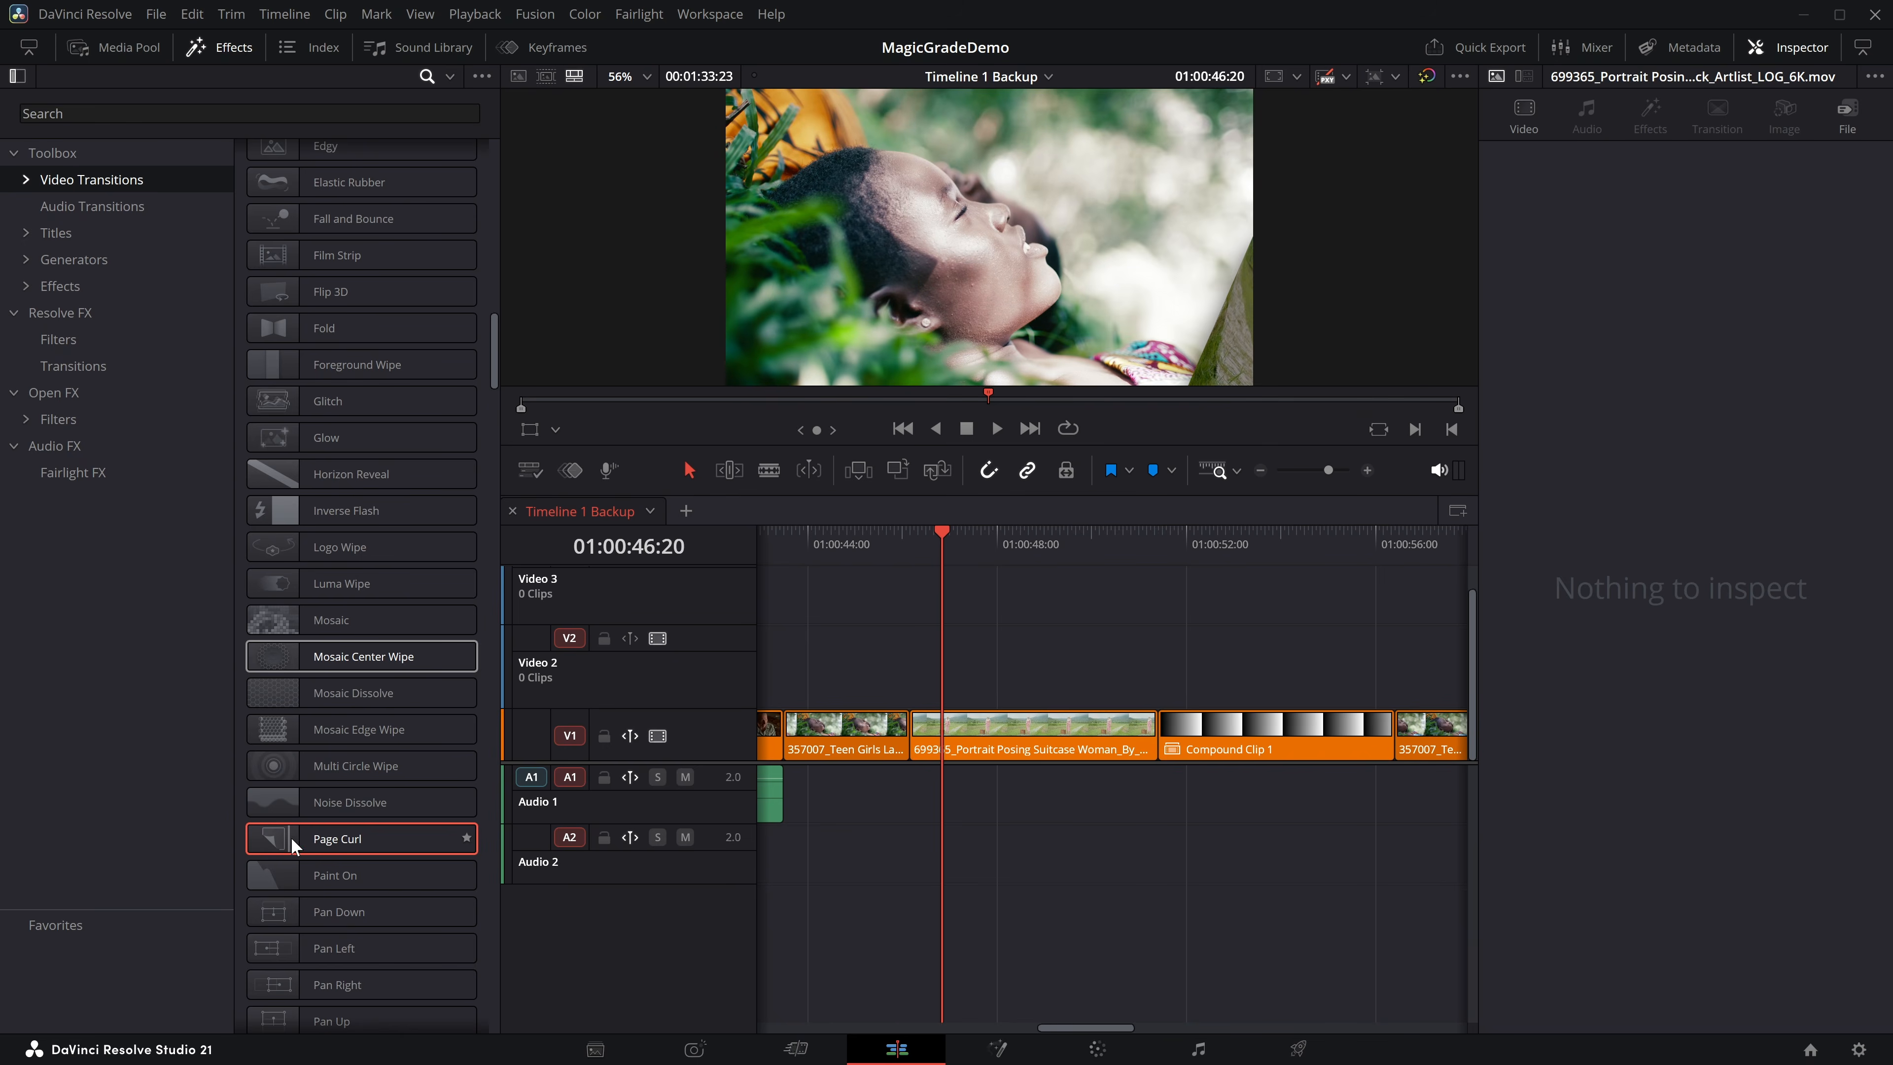
Apply the Posterize transition at the cut between the Teen Girls and Portrait Posing clips.
scroll(364, 770, down, 2)
scroll(364, 769, down, 4)
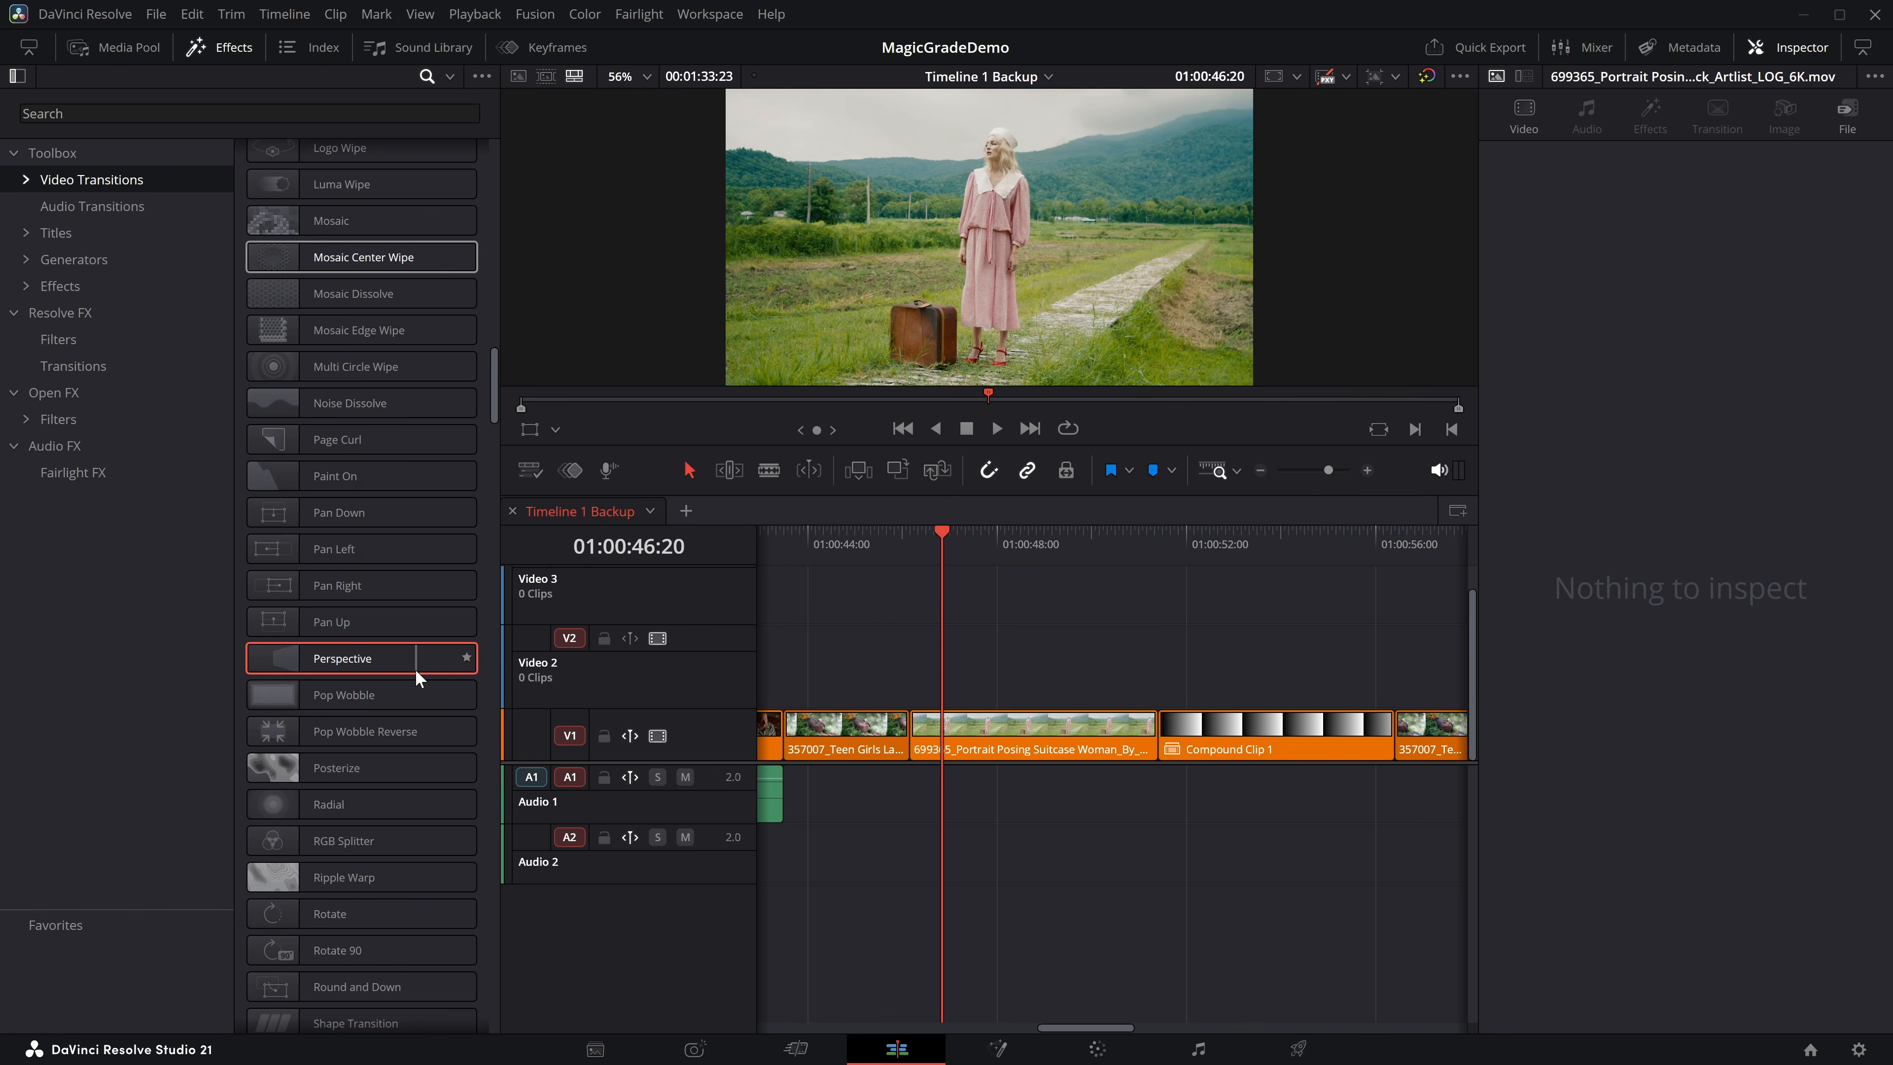
drag(261, 767, 922, 729)
Play back the Posterize transition from just before the cut and delete it.
click(894, 531)
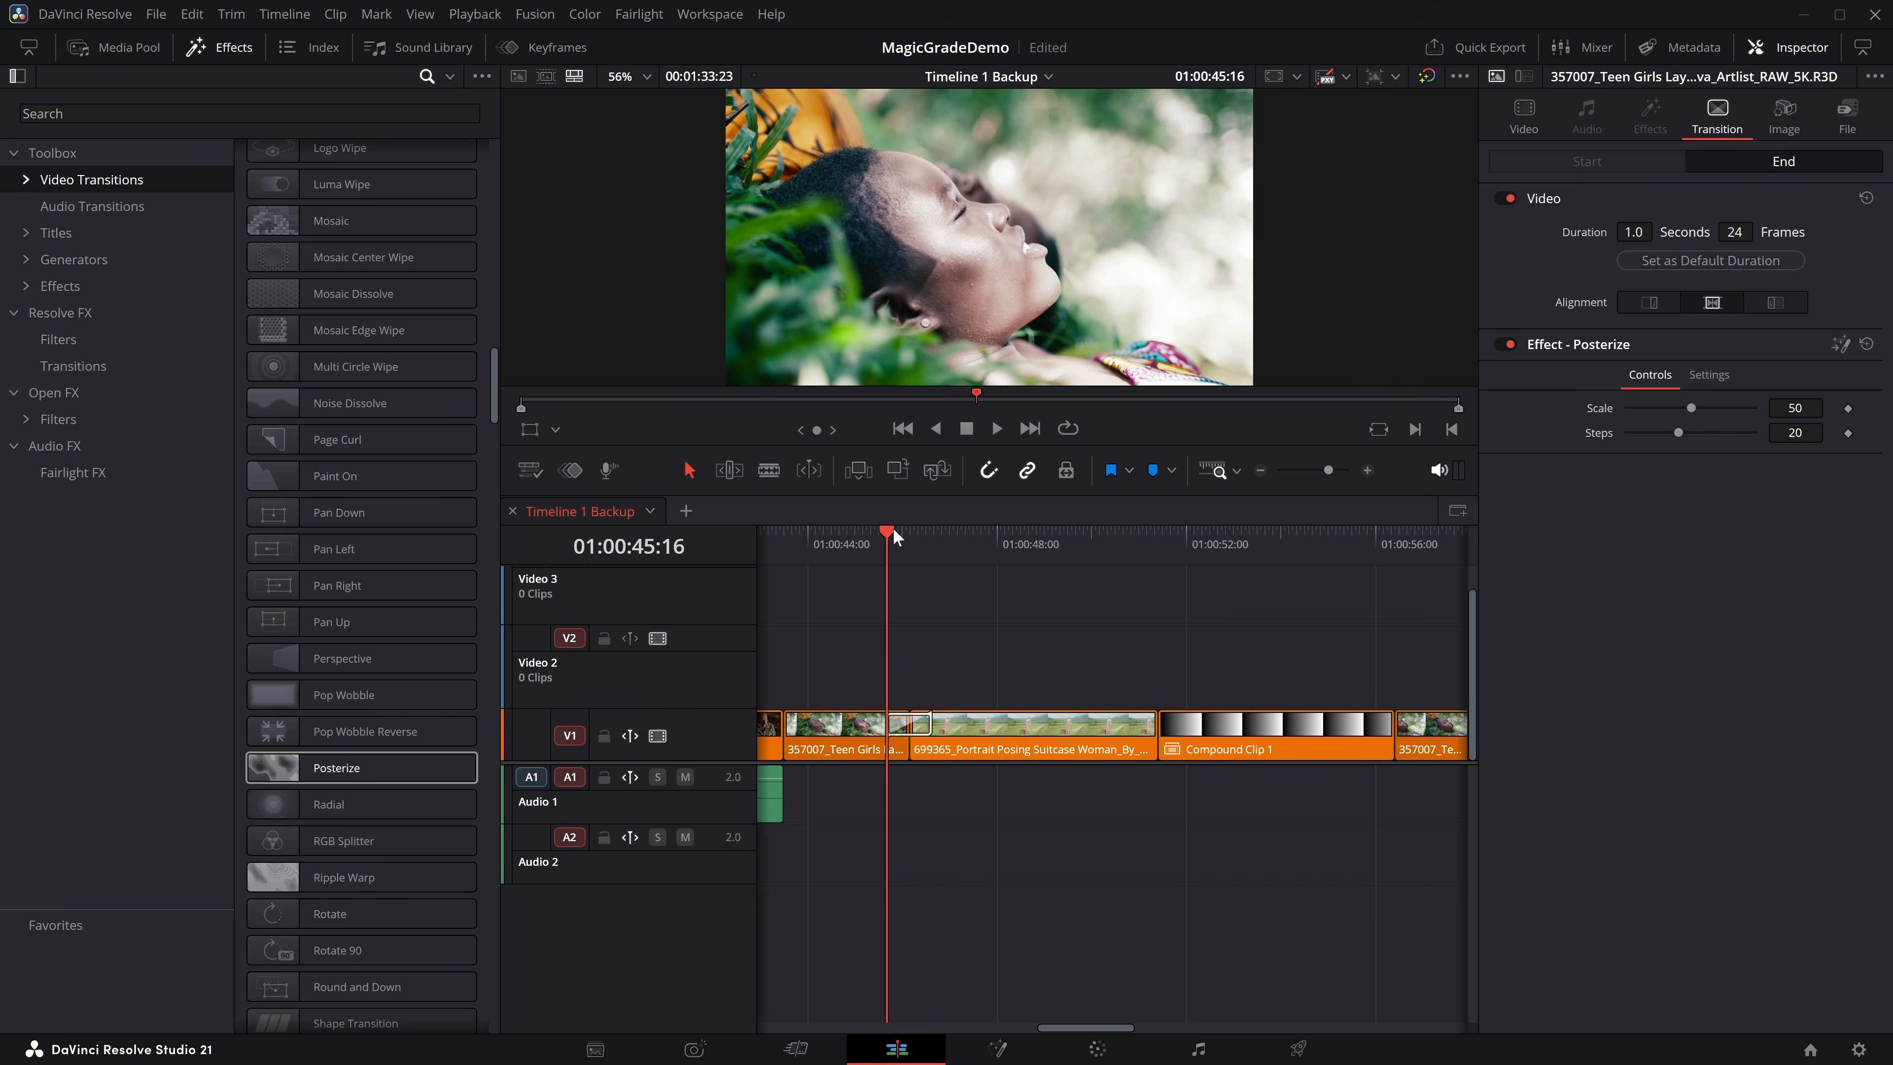
key(space)
key(space)
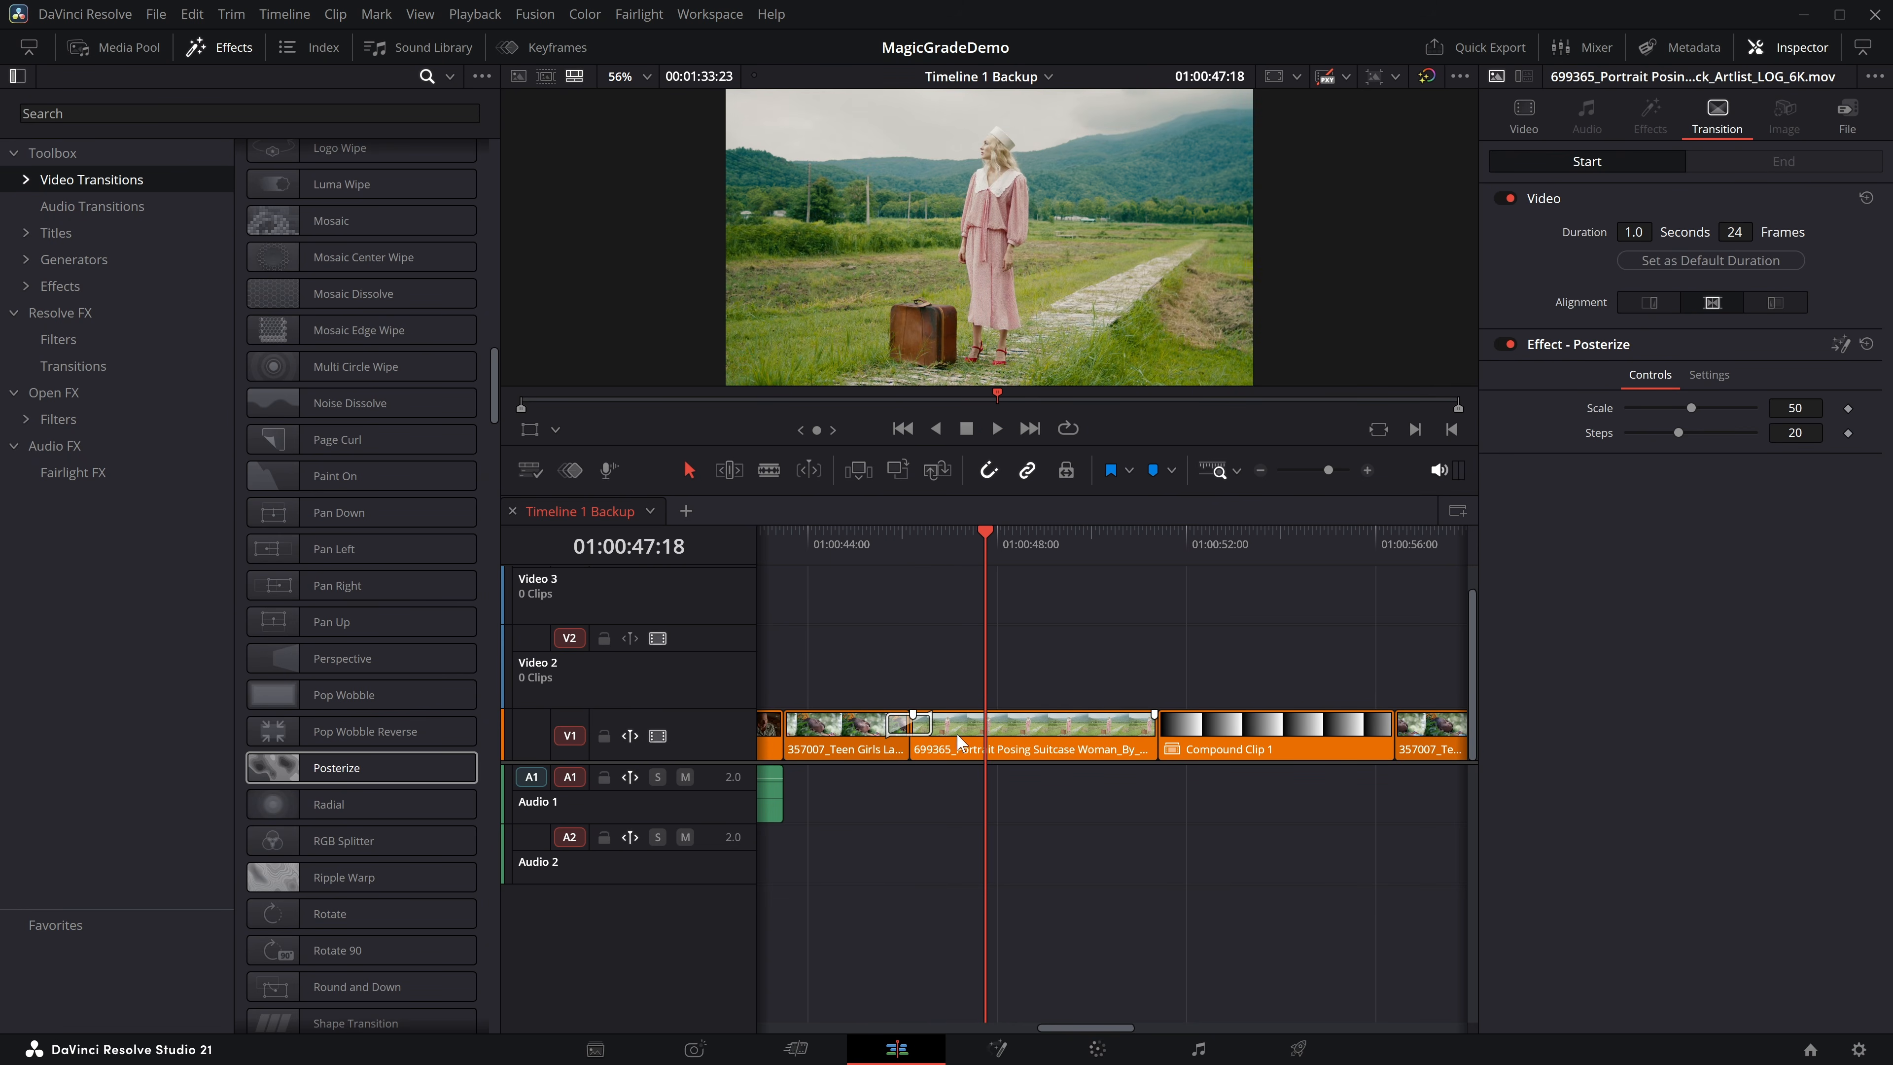
click(886, 723)
key(Delete)
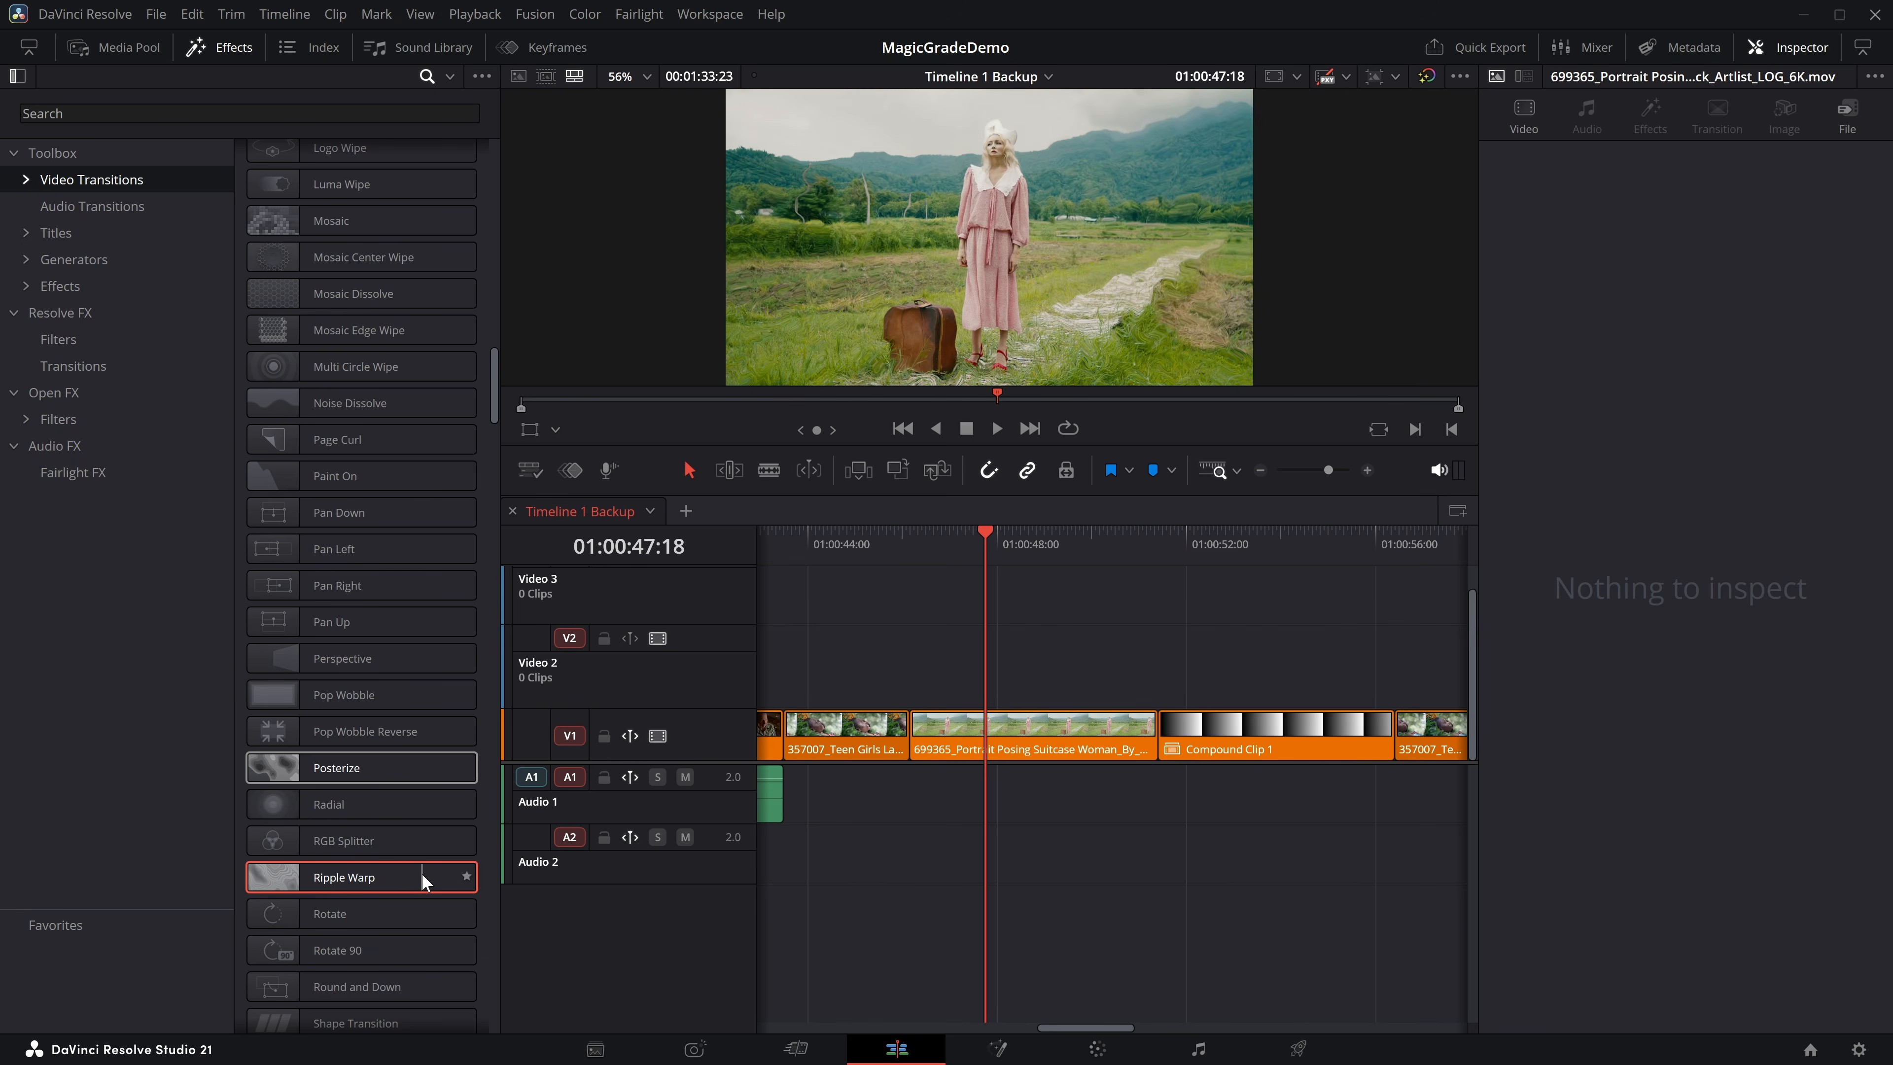
Preview further Fusion transitions such as Ripple Warp, Shape Transition and Shatter.
scroll(350, 862, down, 3)
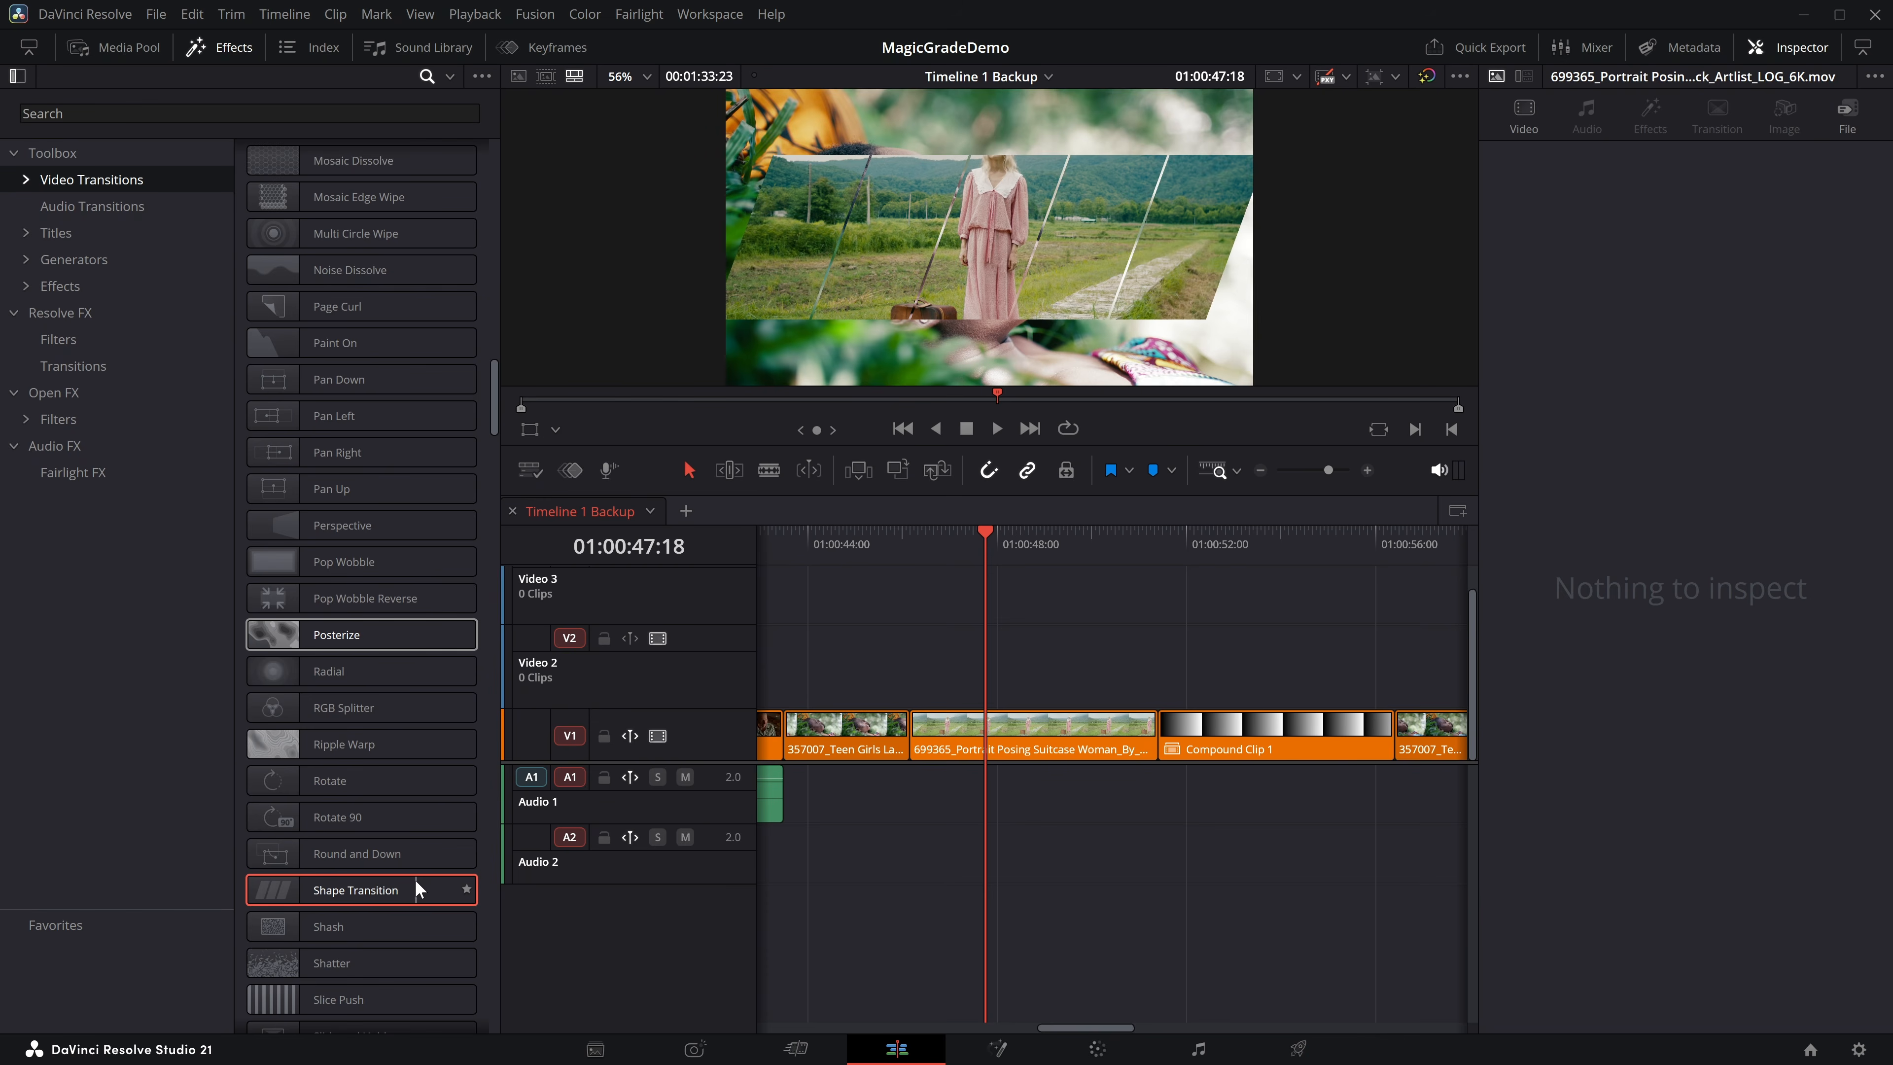
scroll(410, 875, down, 3)
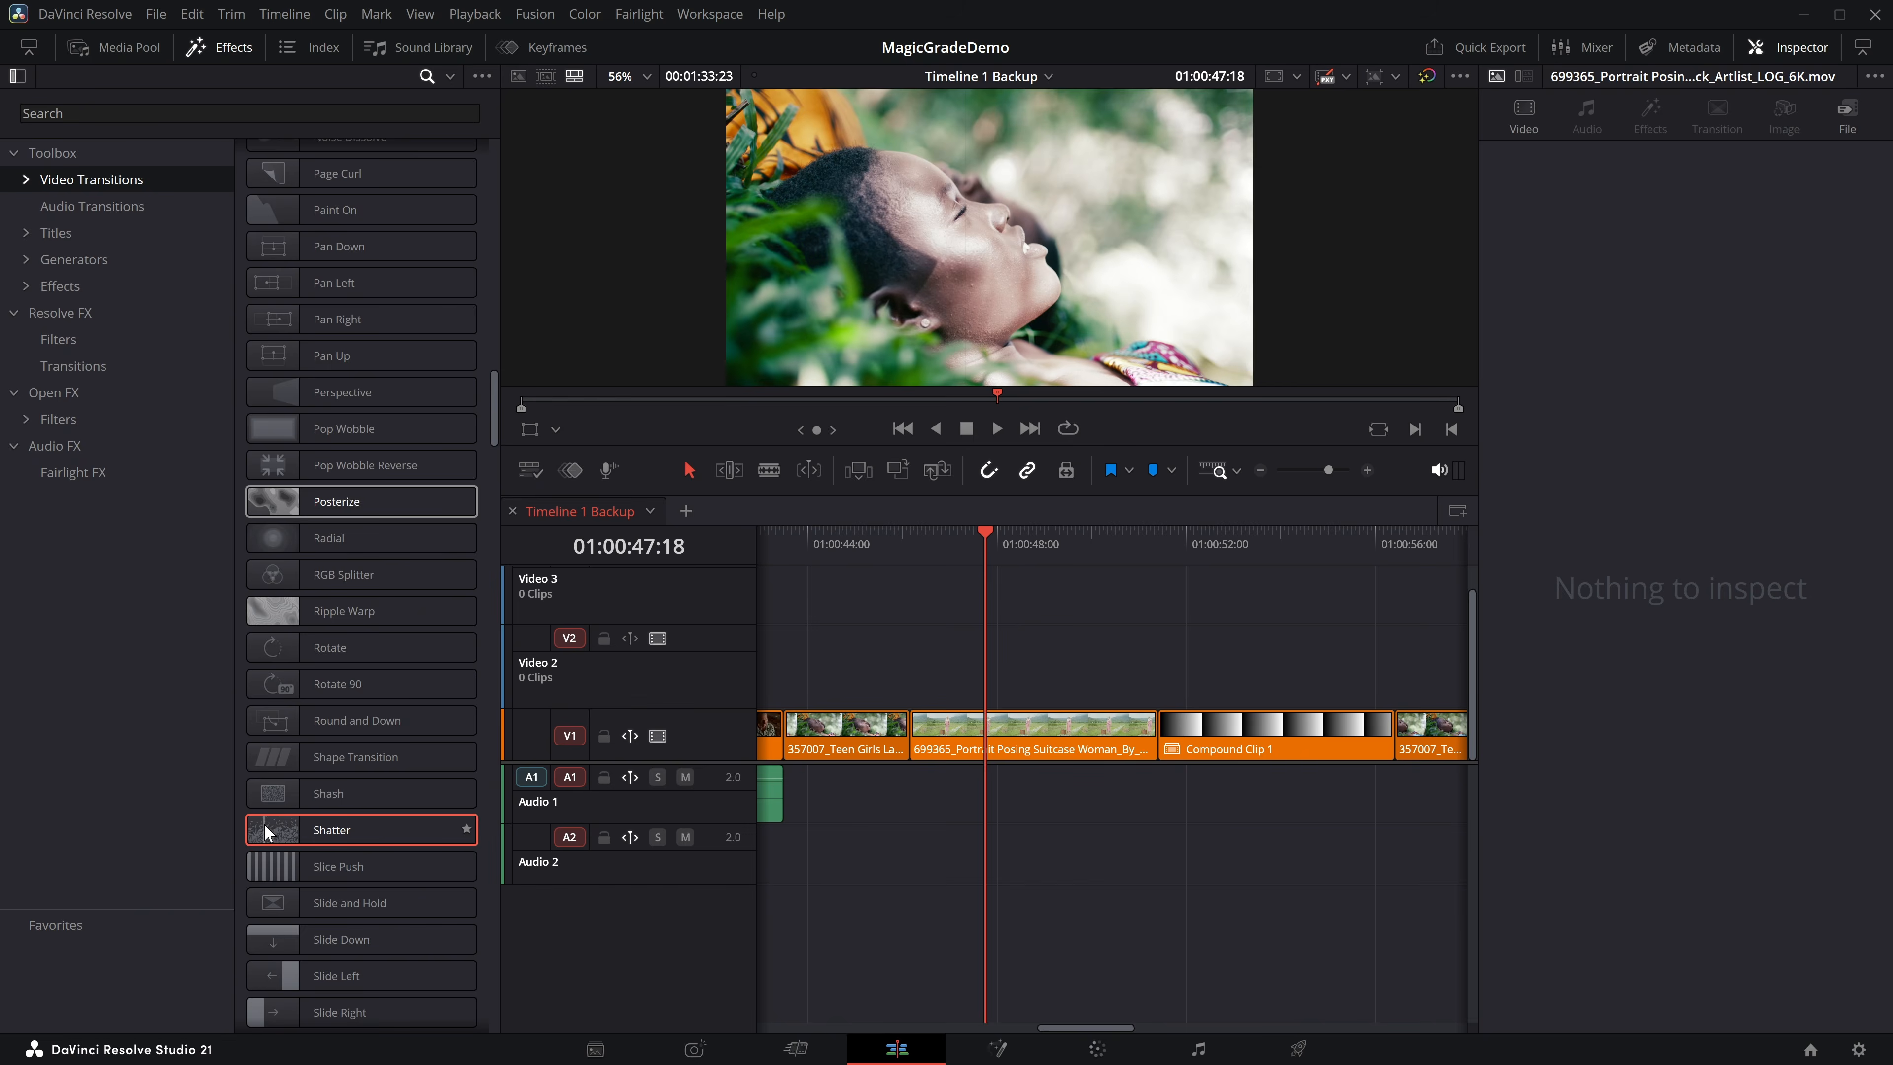
scroll(380, 790, down, 9)
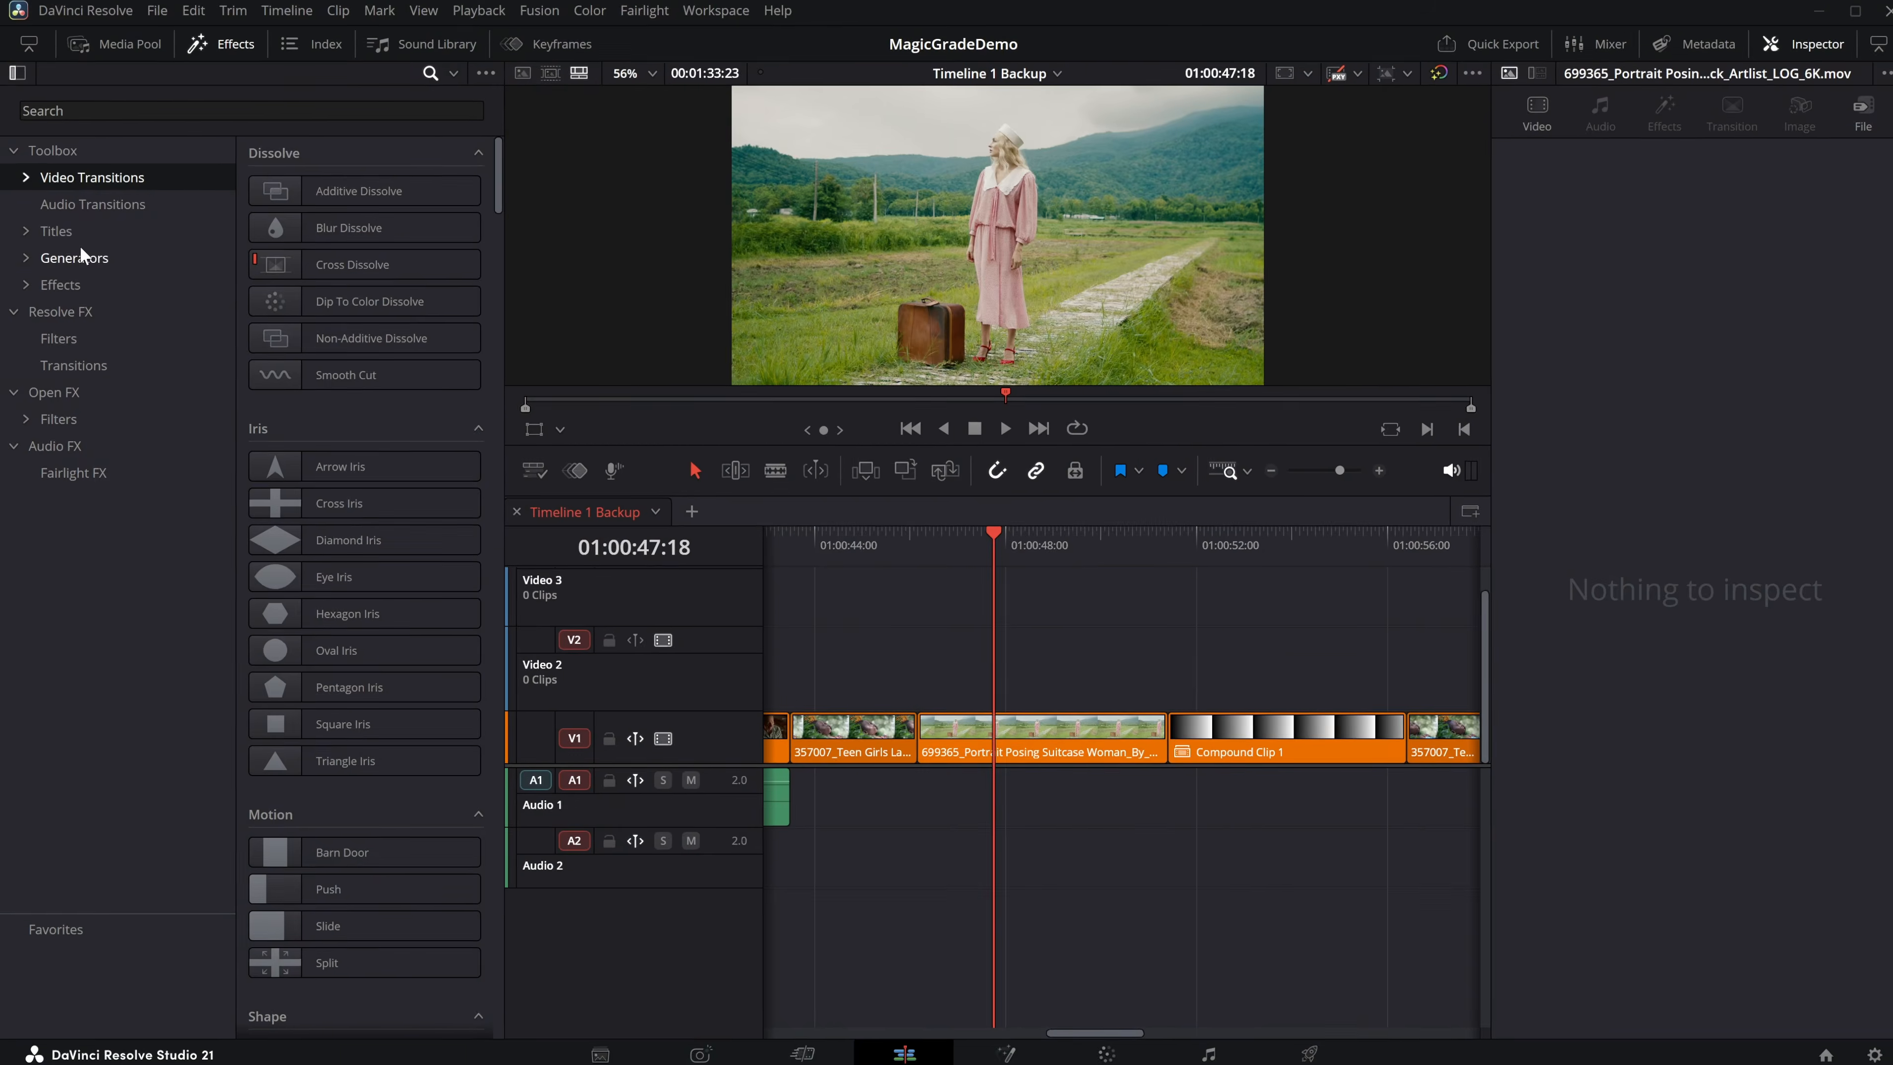
Place the Barrel Fusion title on Video 2 above the Portrait Posing clip and play it back.
click(27, 231)
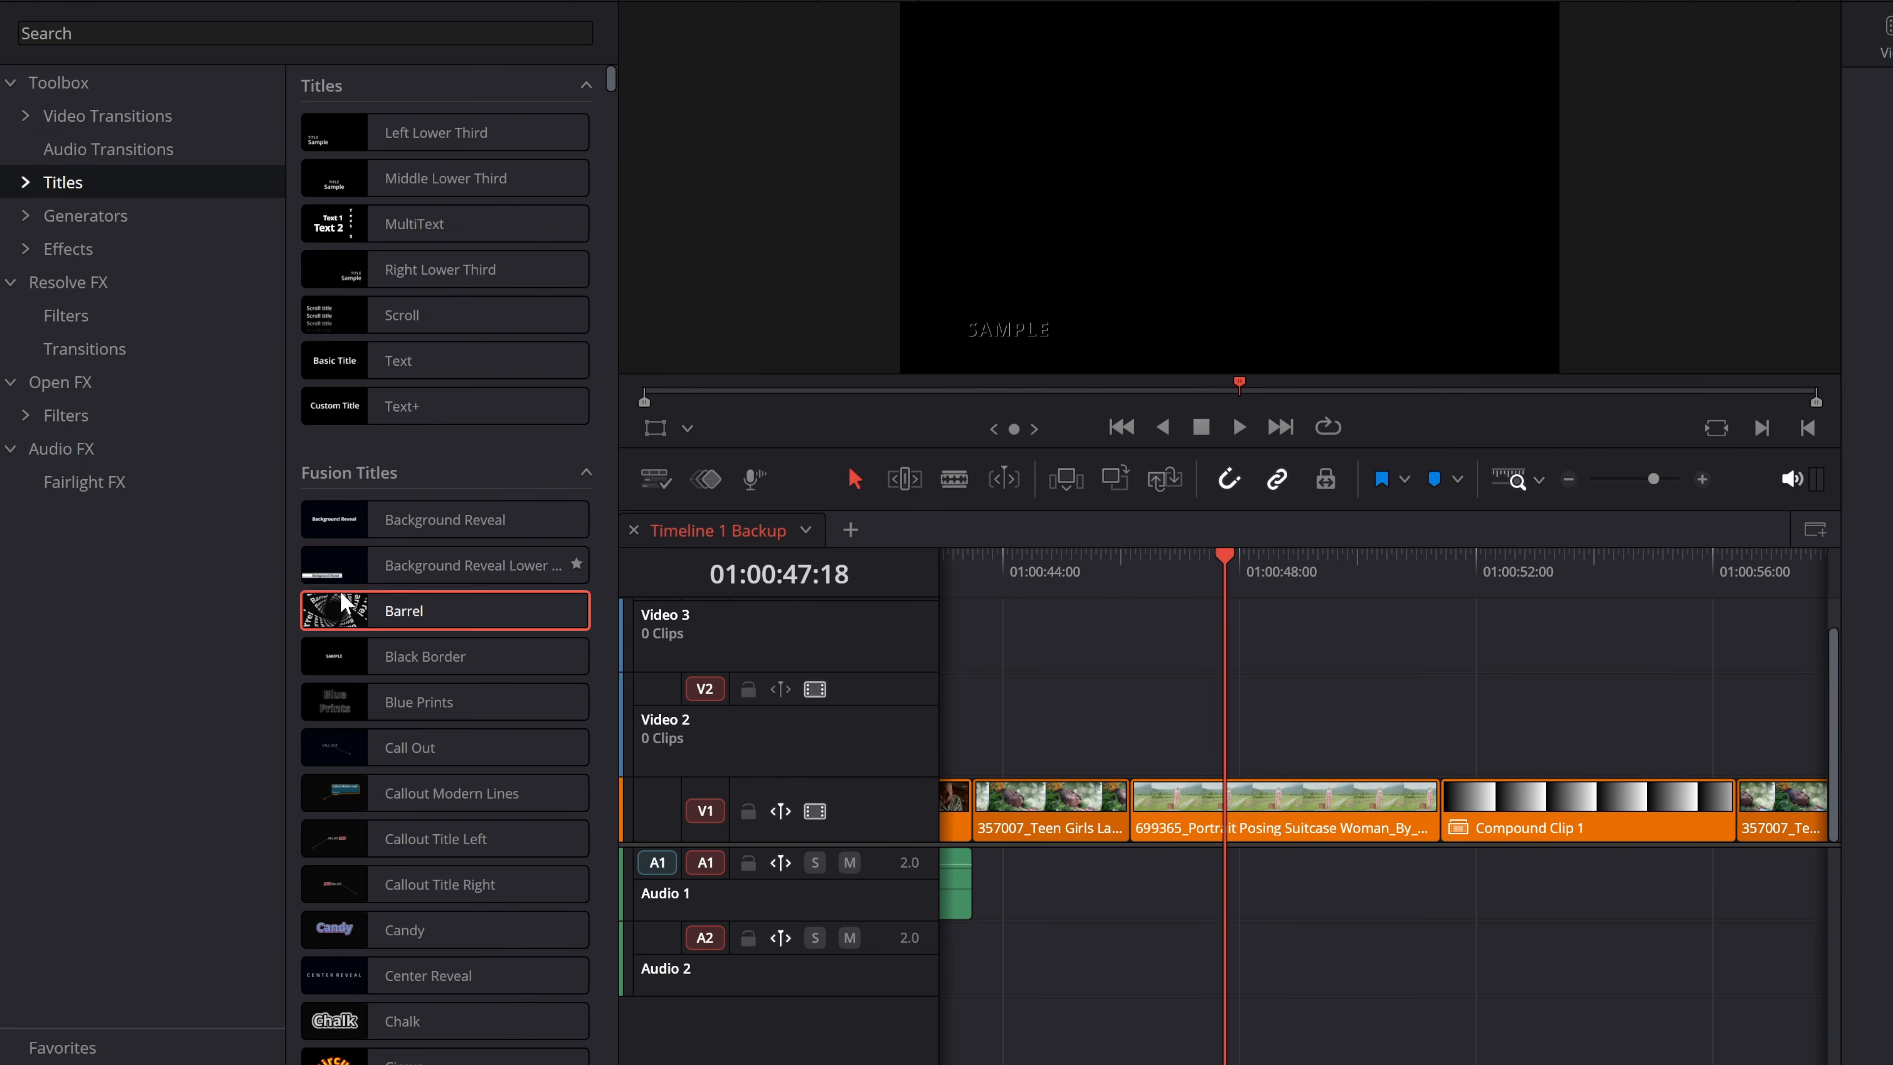
drag(327, 605, 1149, 735)
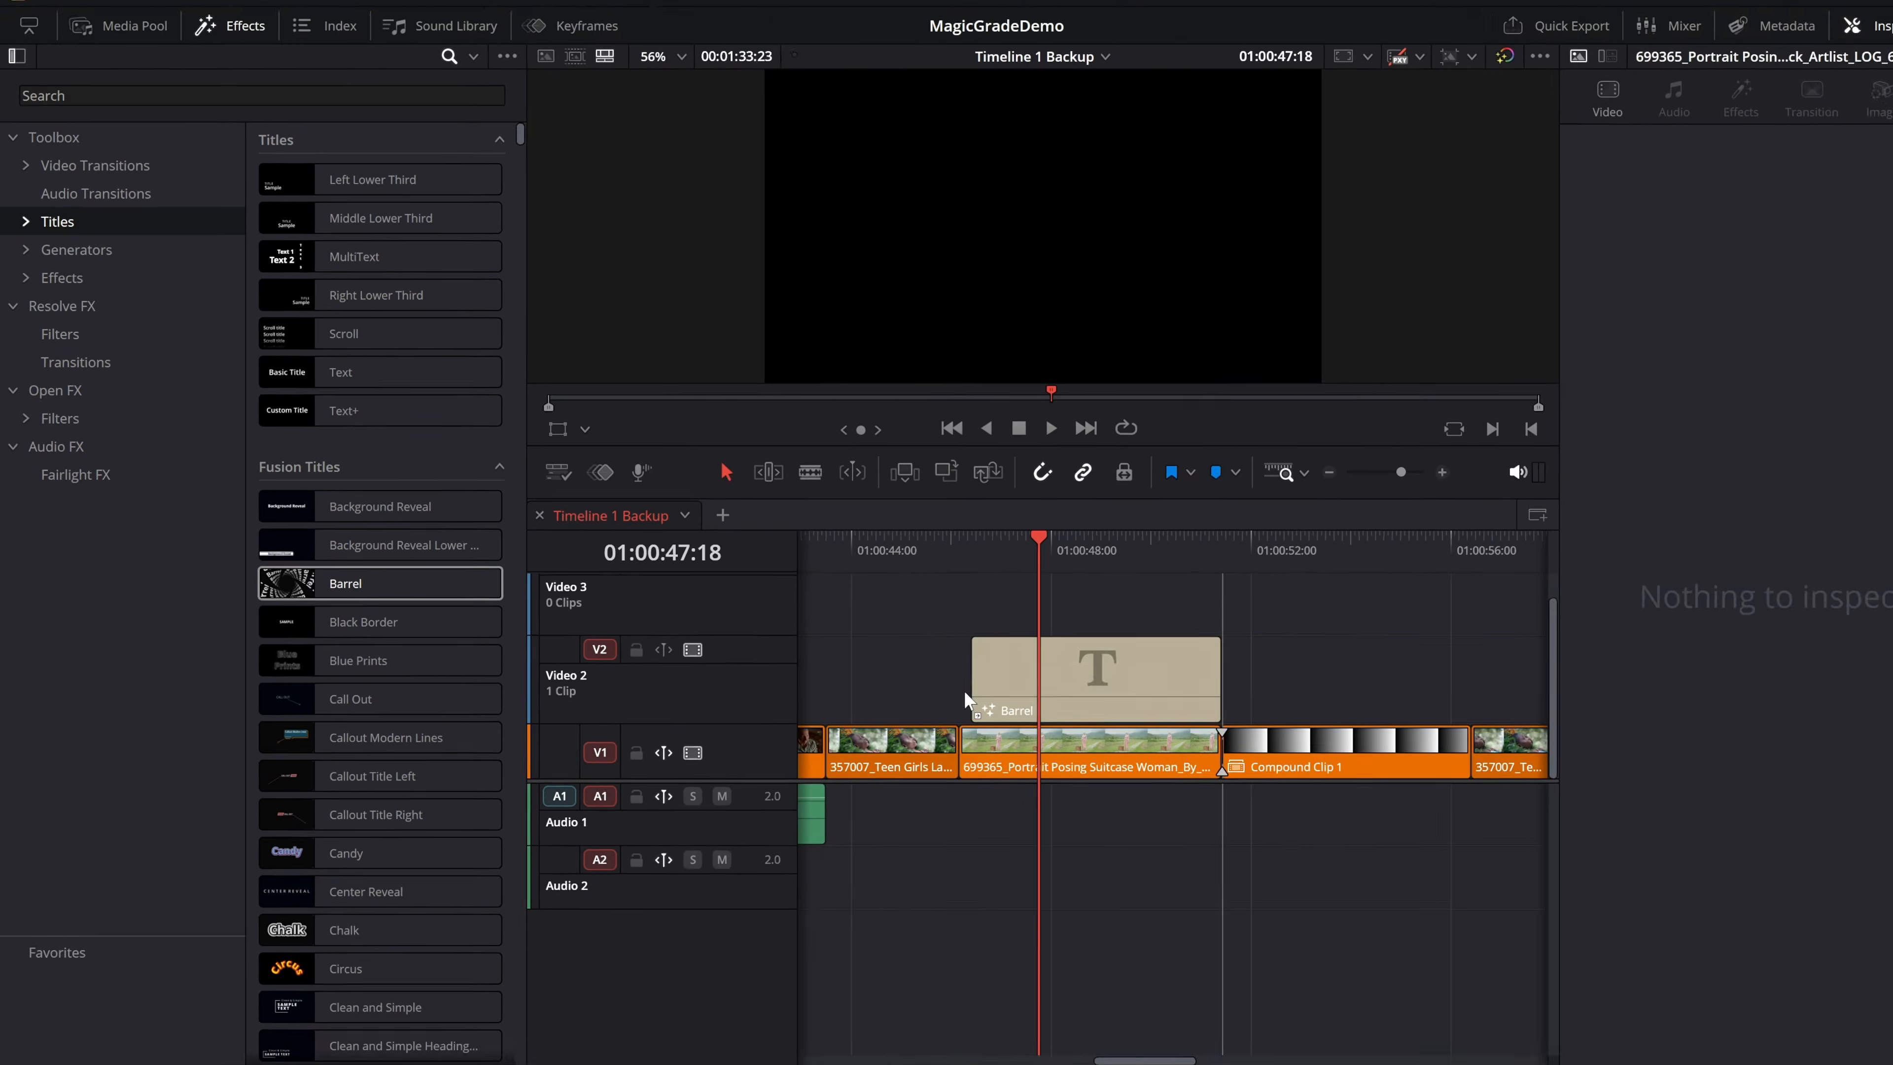
click(1144, 559)
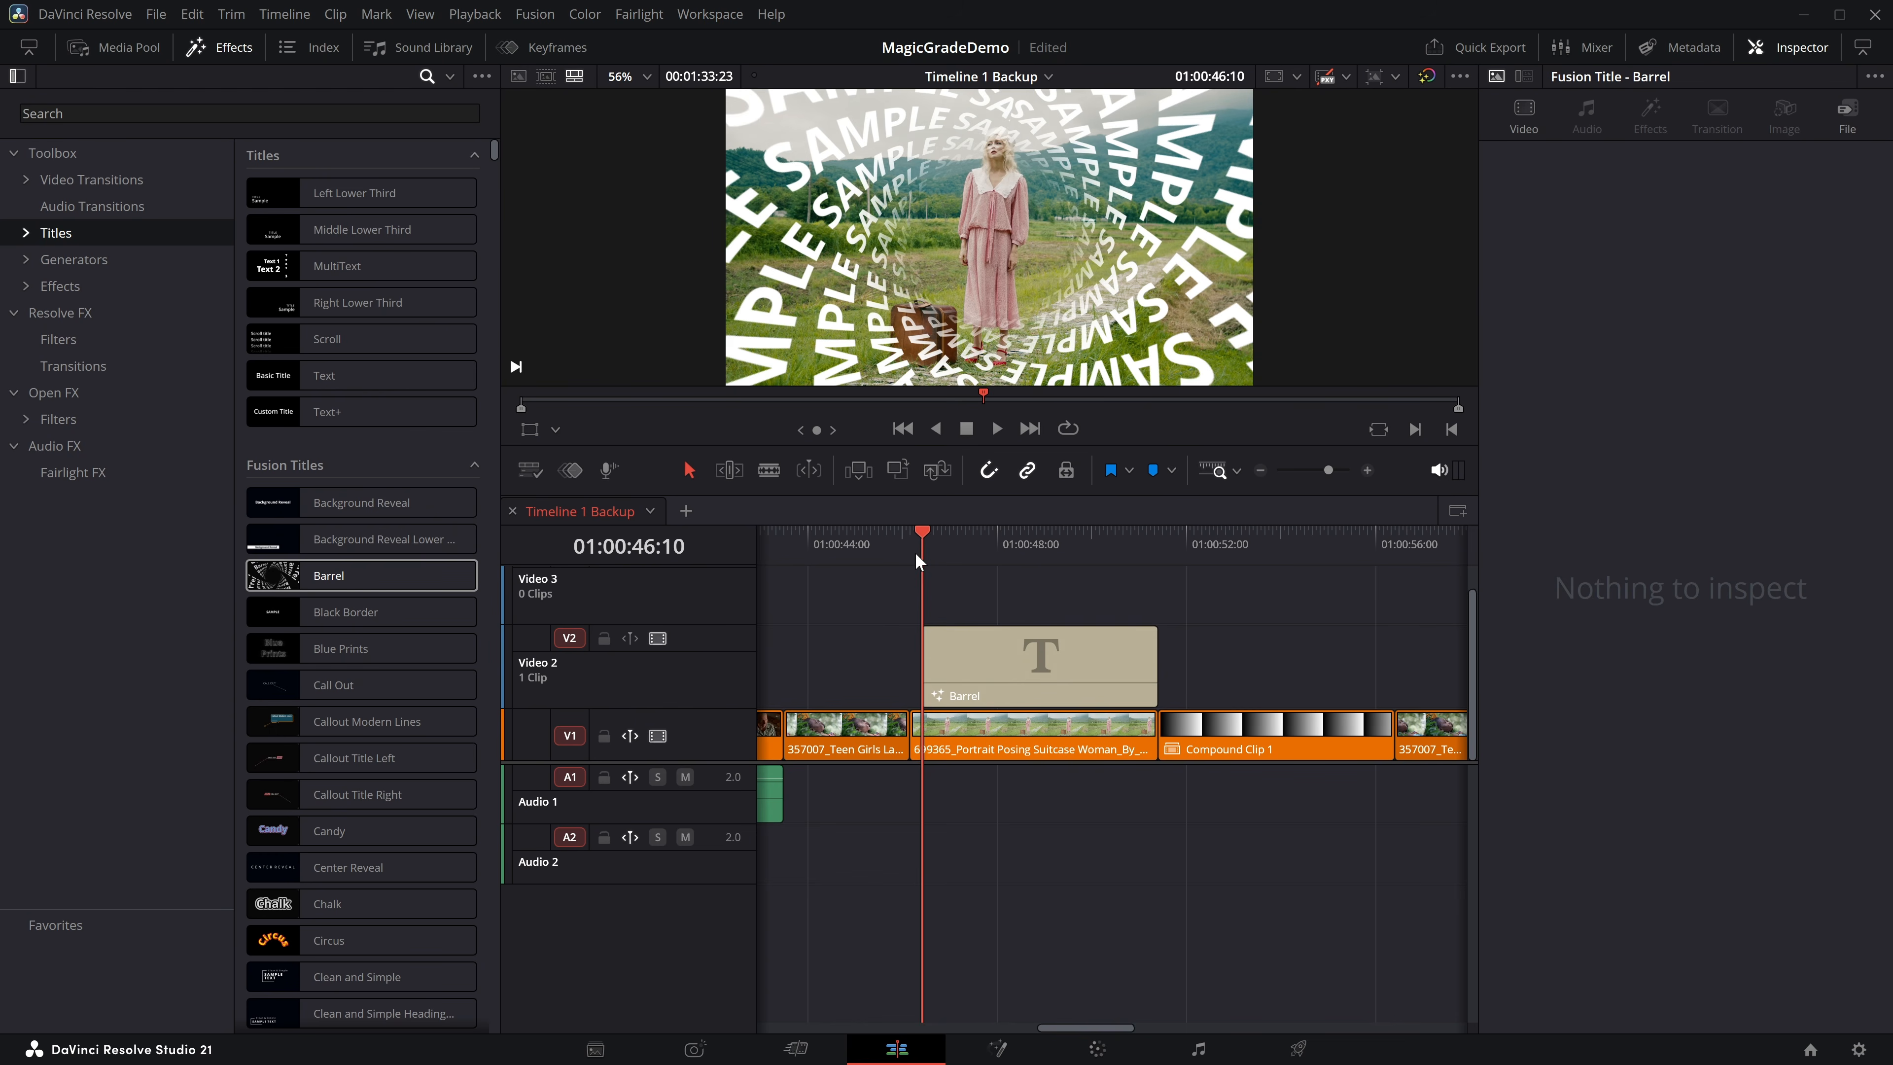
key(space)
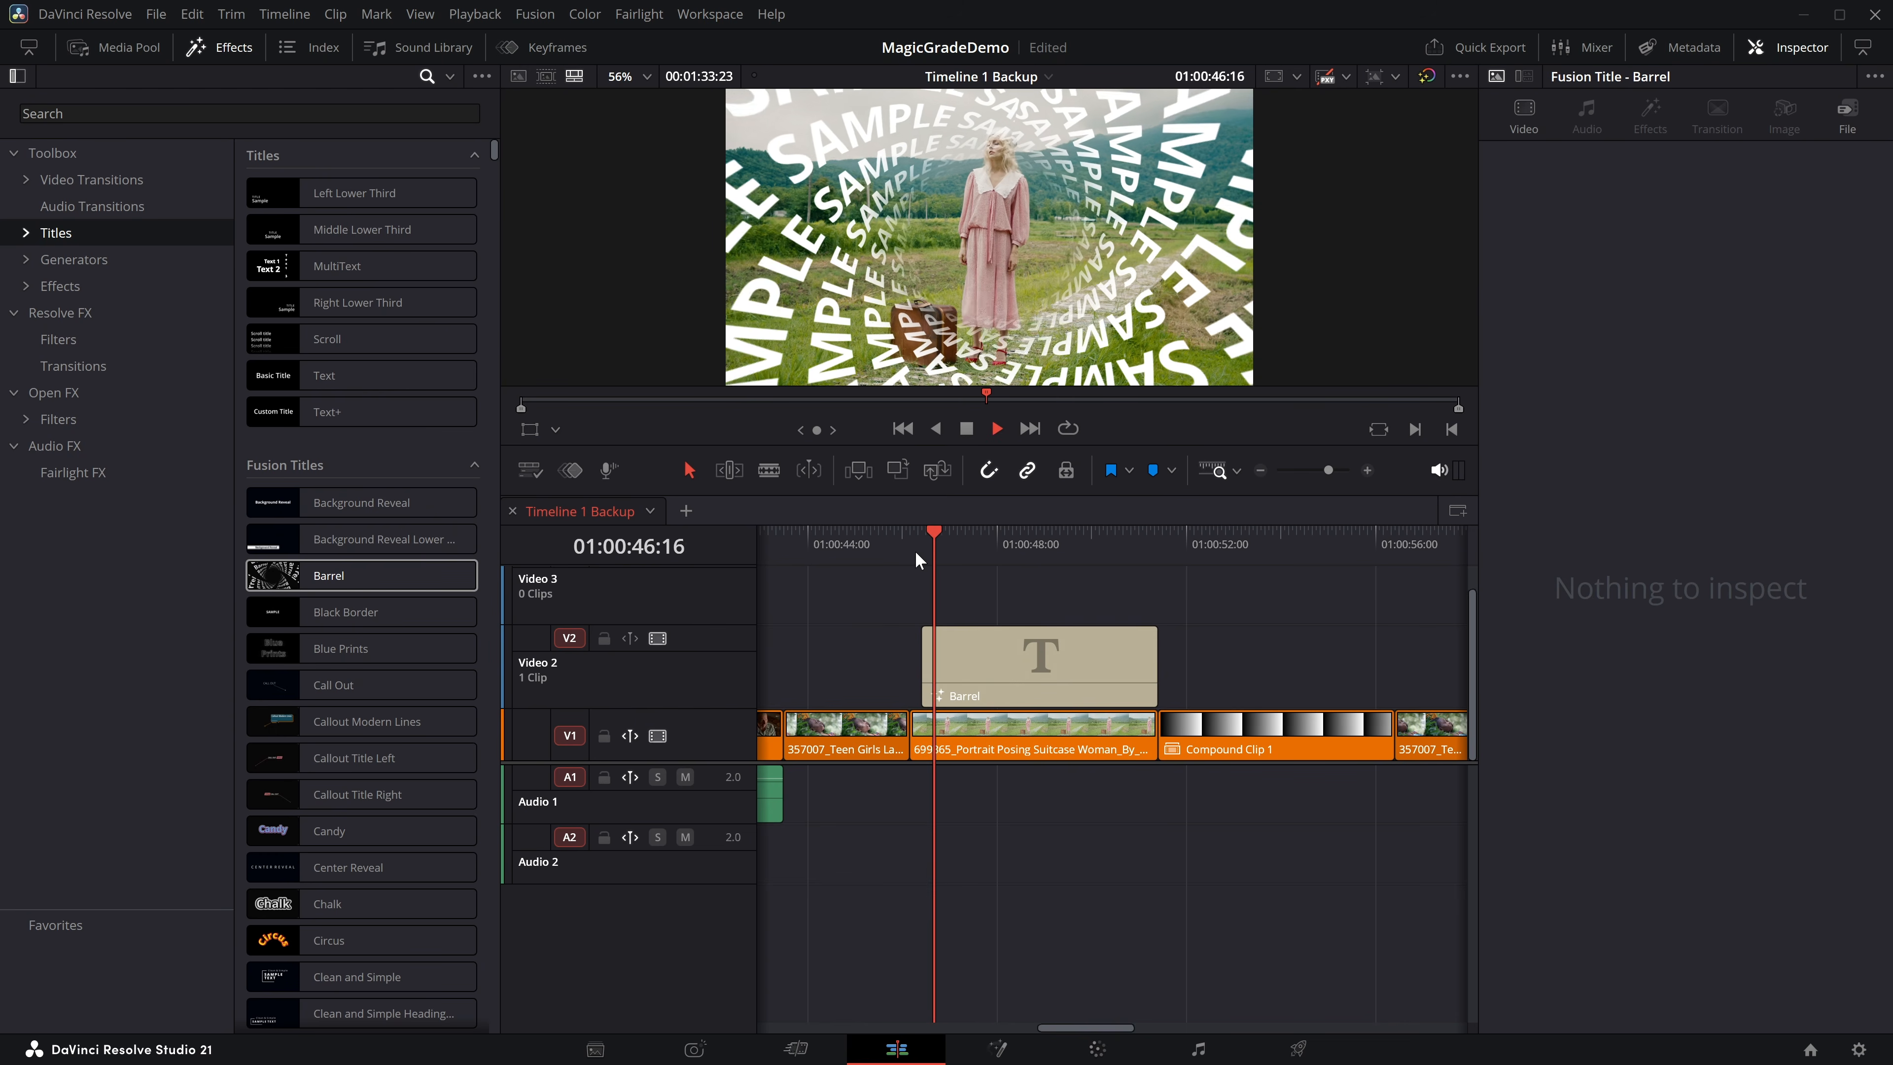
key(space)
Examine the Barrel title's expanded node group in Fusion, and delete the title from the timeline.
click(1009, 659)
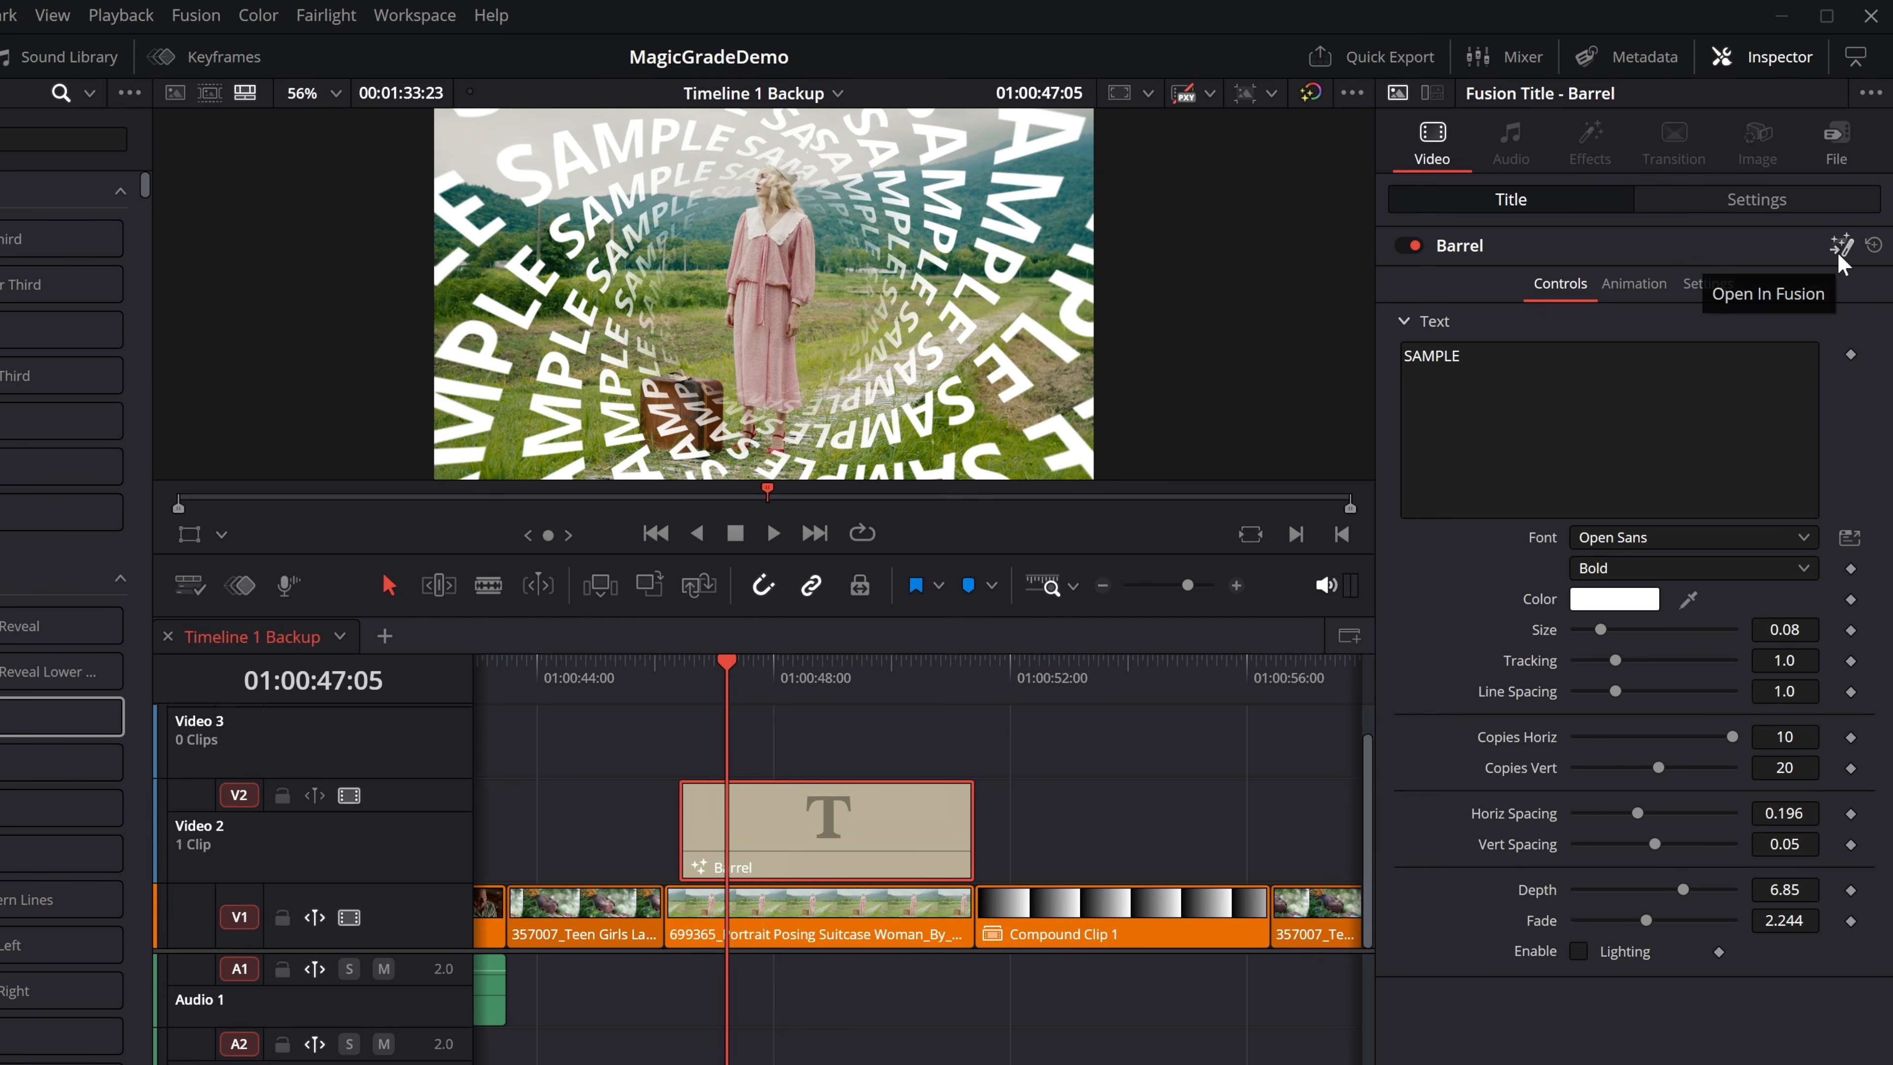
click(1840, 246)
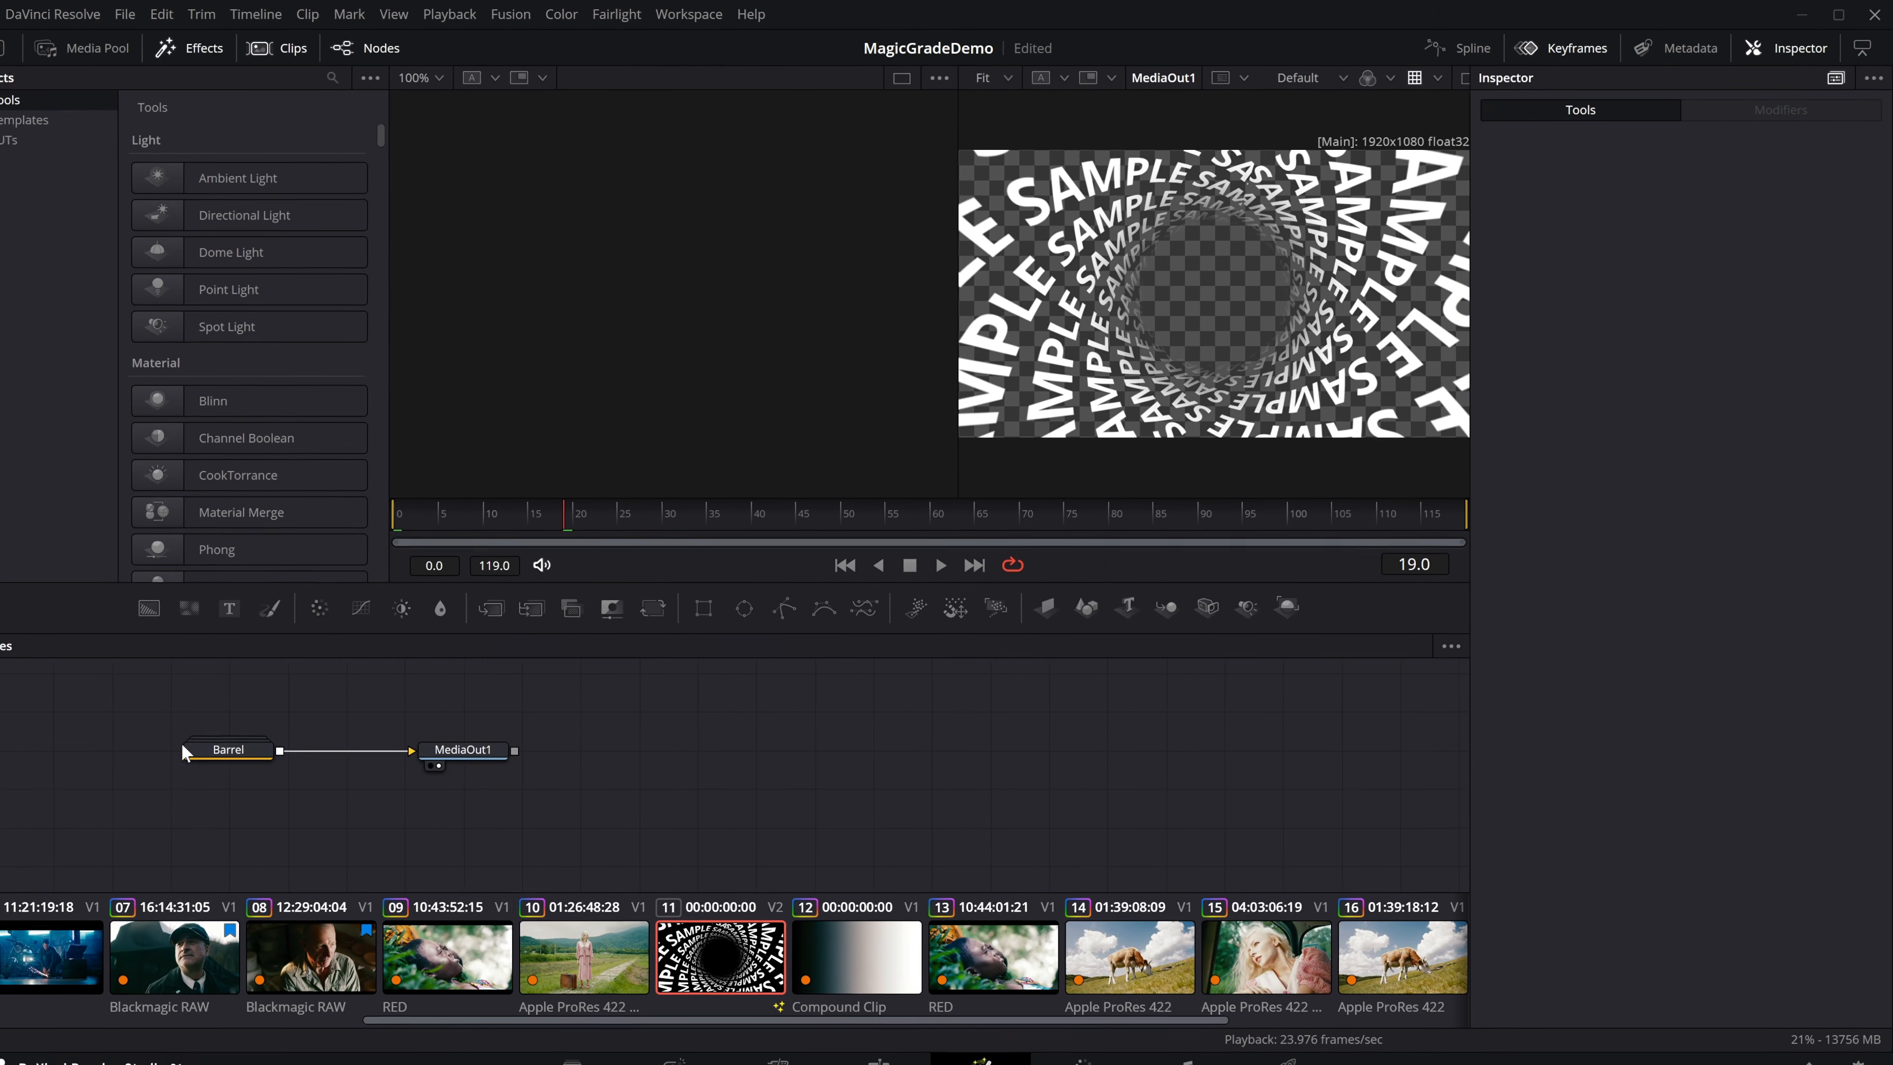
double_click(249, 752)
drag(263, 734, 587, 682)
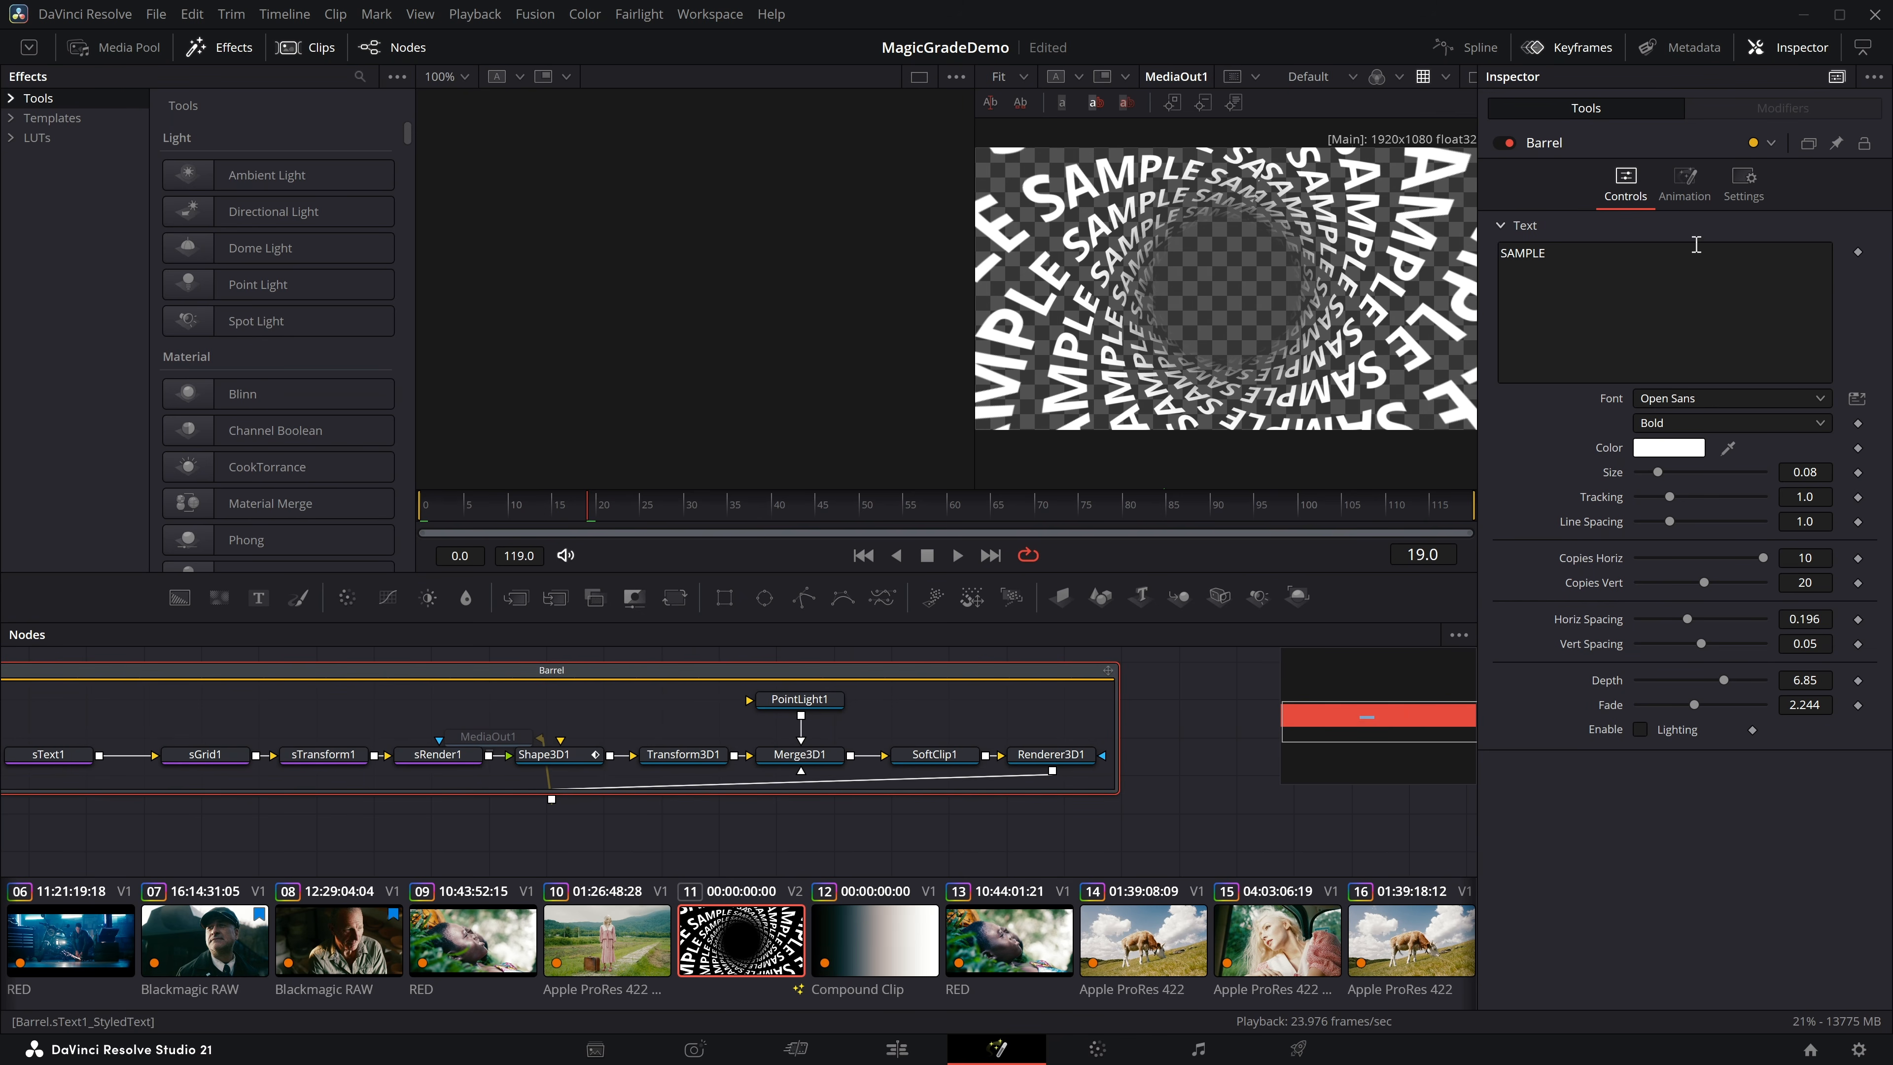
click(896, 1049)
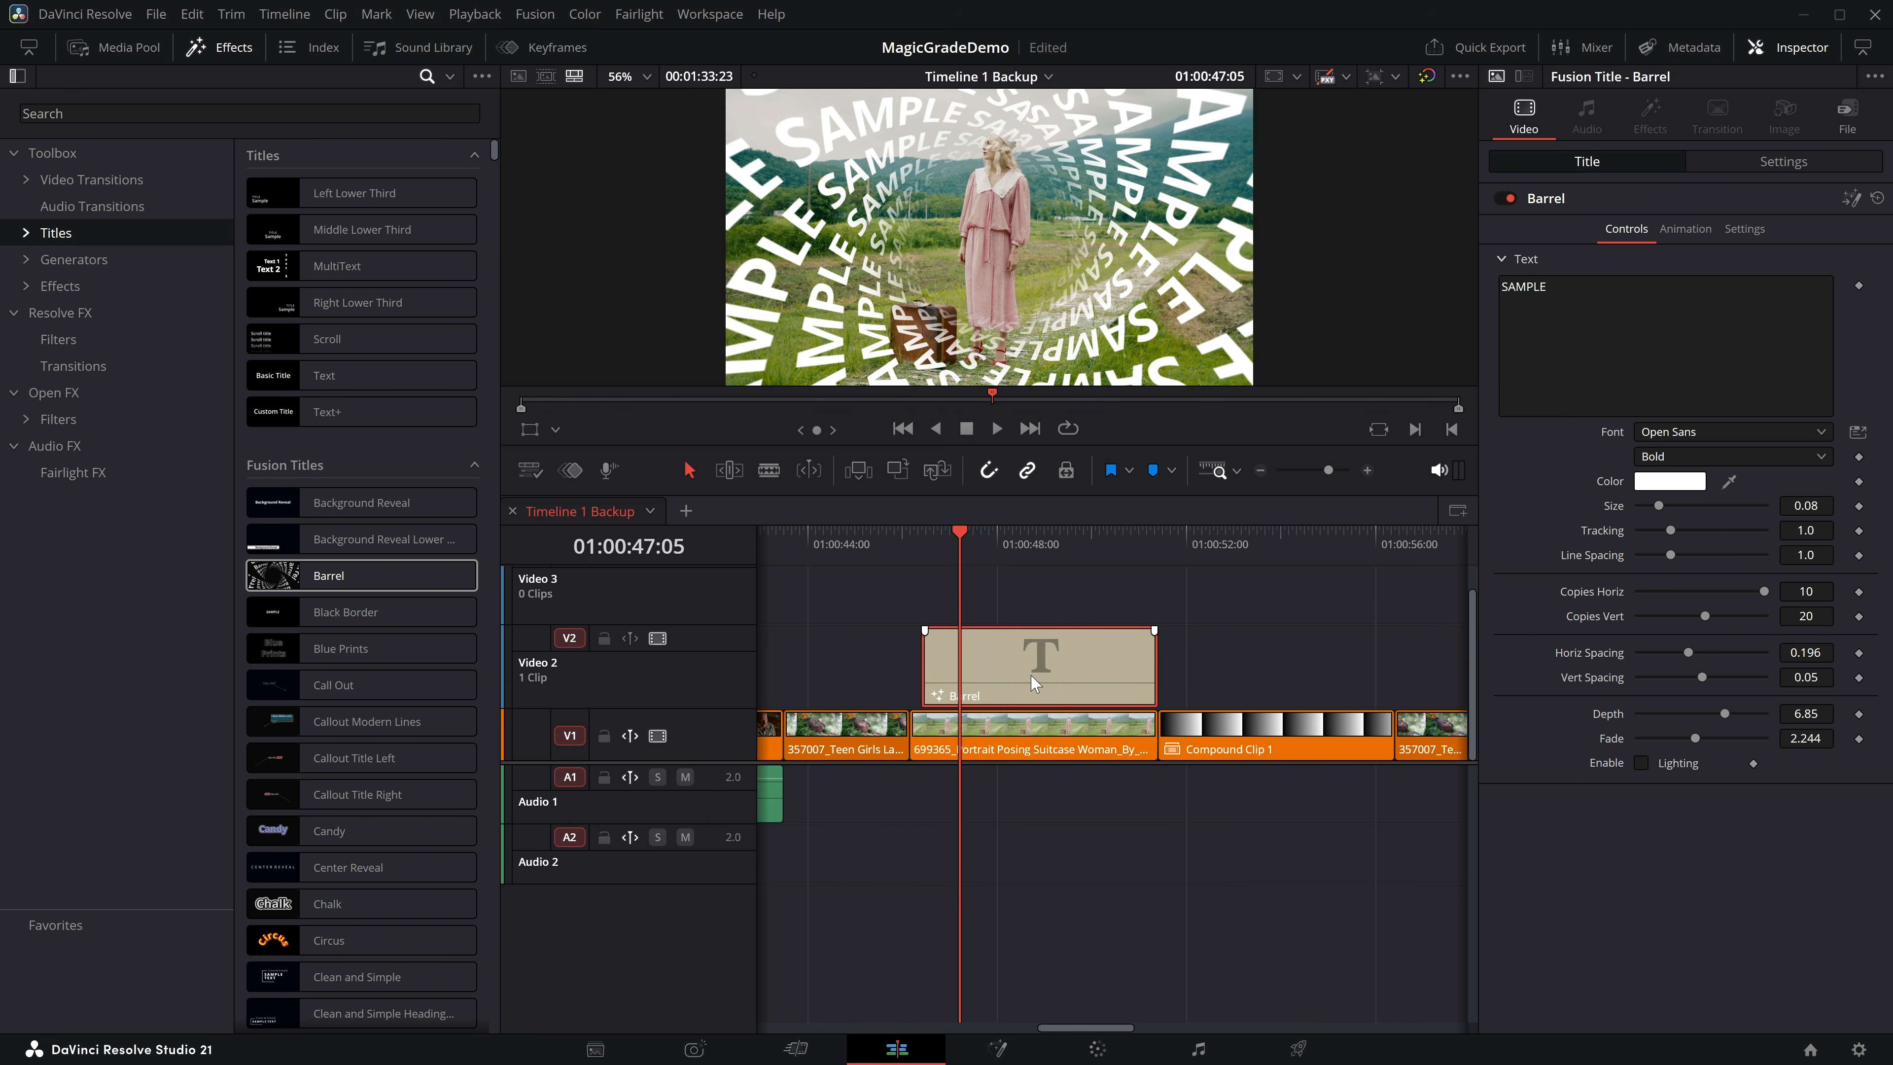
key(Delete)
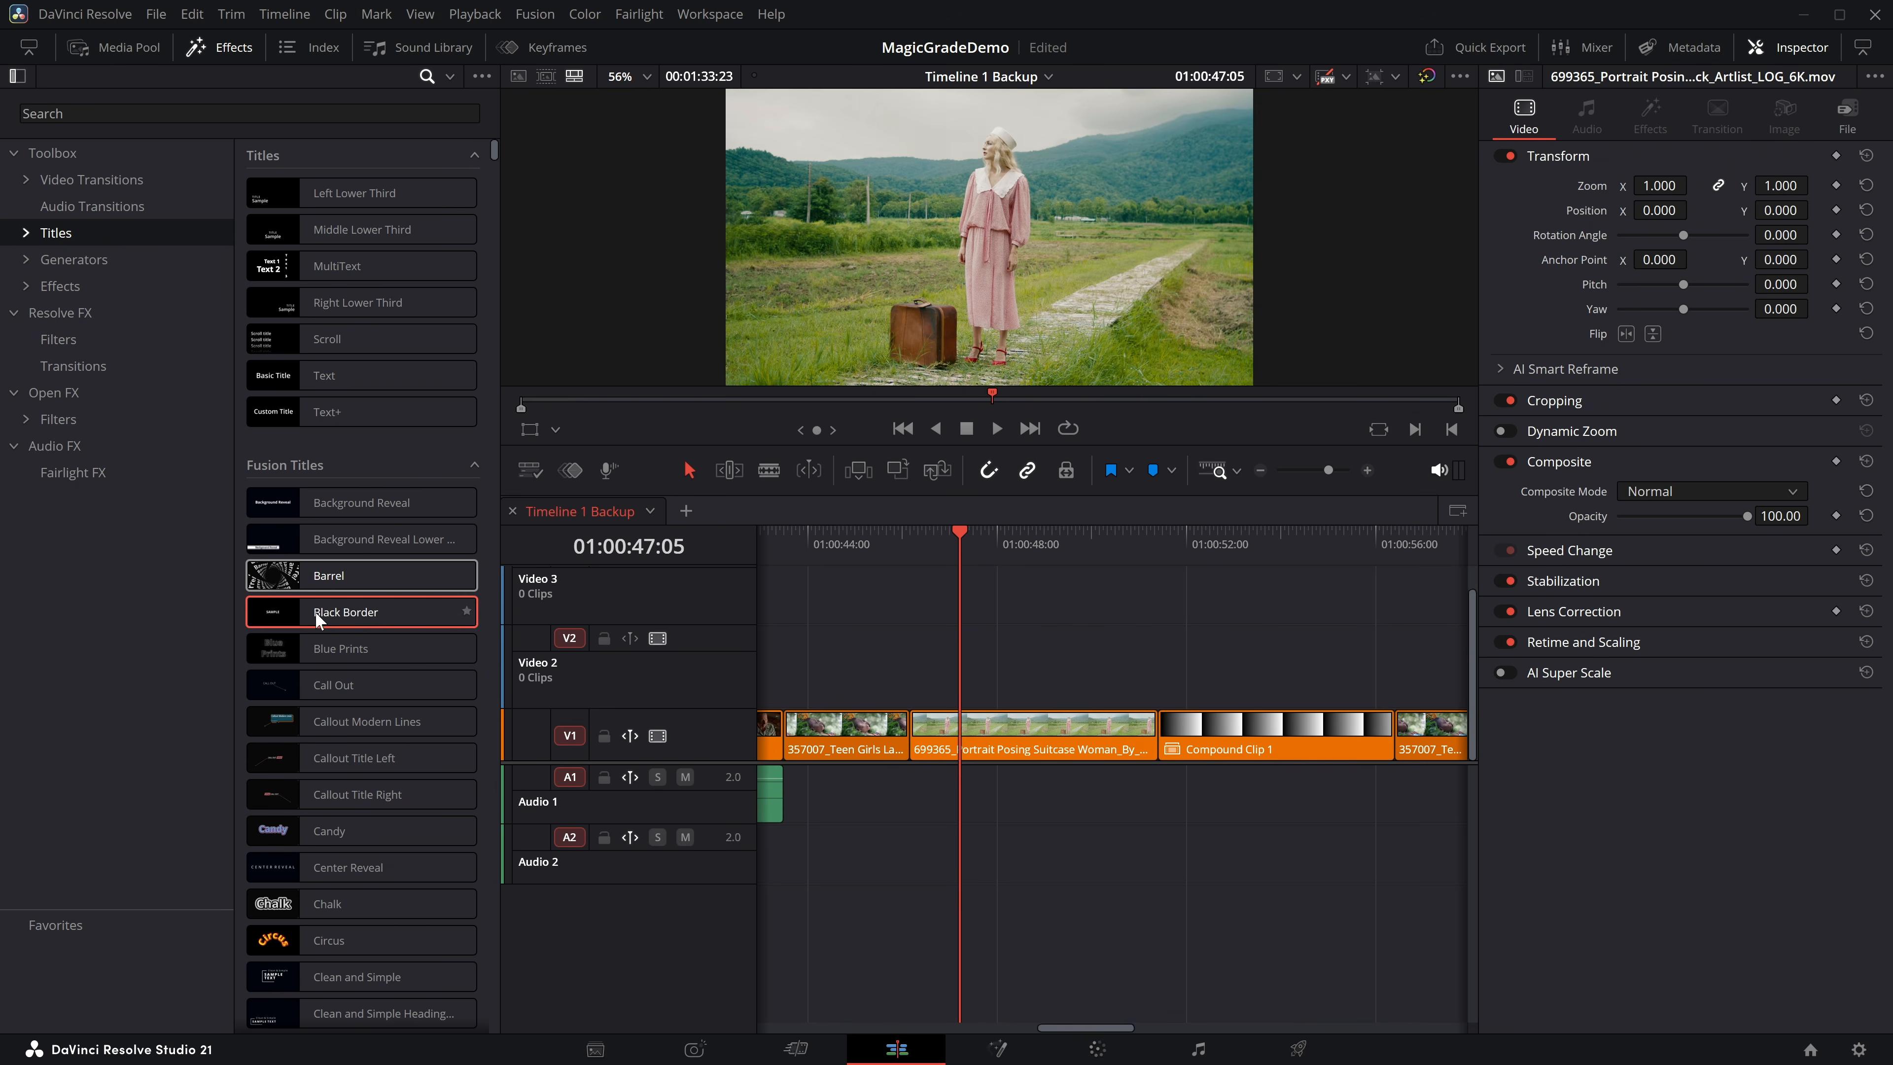
Place the Ink Bleed Fusion title on Video 2 above the start of the Portrait Posing clip.
scroll(334, 594, down, 3)
scroll(334, 595, down, 9)
scroll(334, 595, down, 2)
scroll(333, 594, down, 3)
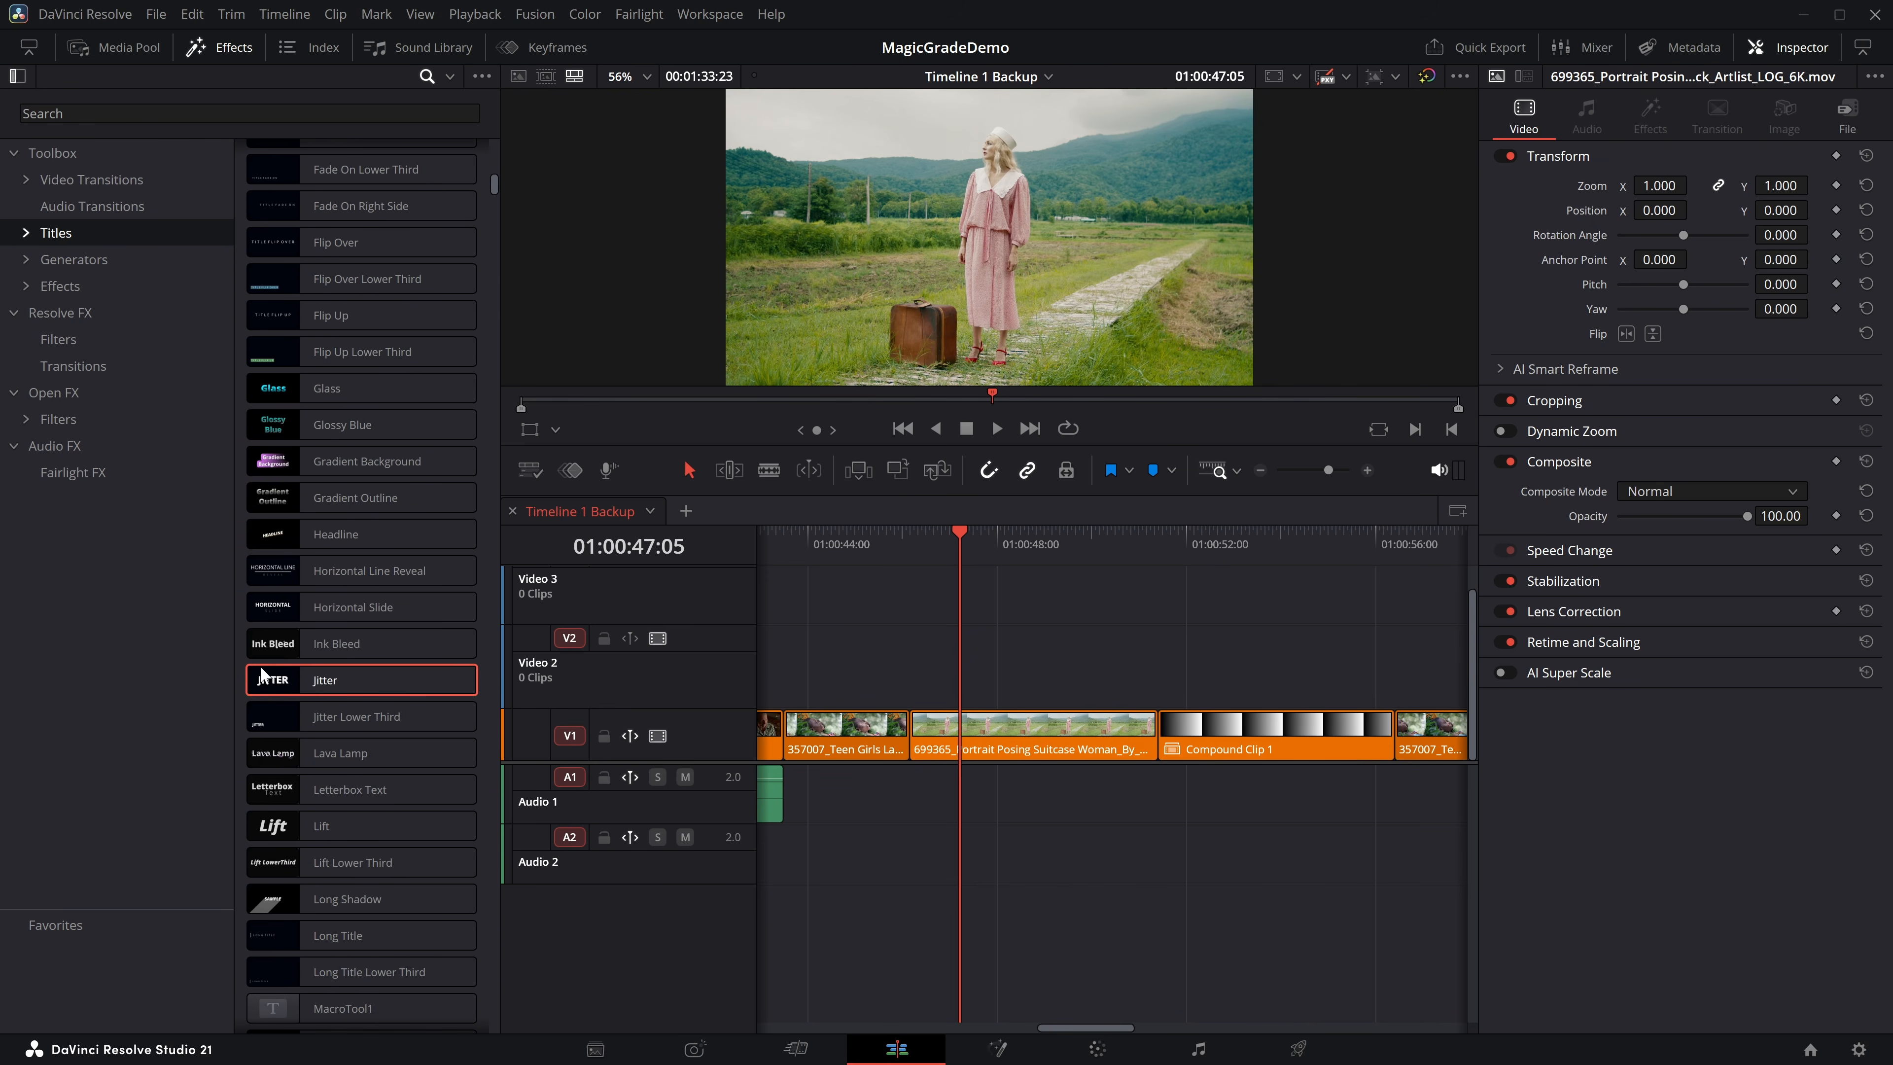
mouse_move(424, 638)
mouse_down()
mouse_move(344, 630)
mouse_move(907, 671)
mouse_up()
Play back the Ink Bleed title and undo its placement.
click(910, 531)
key(space)
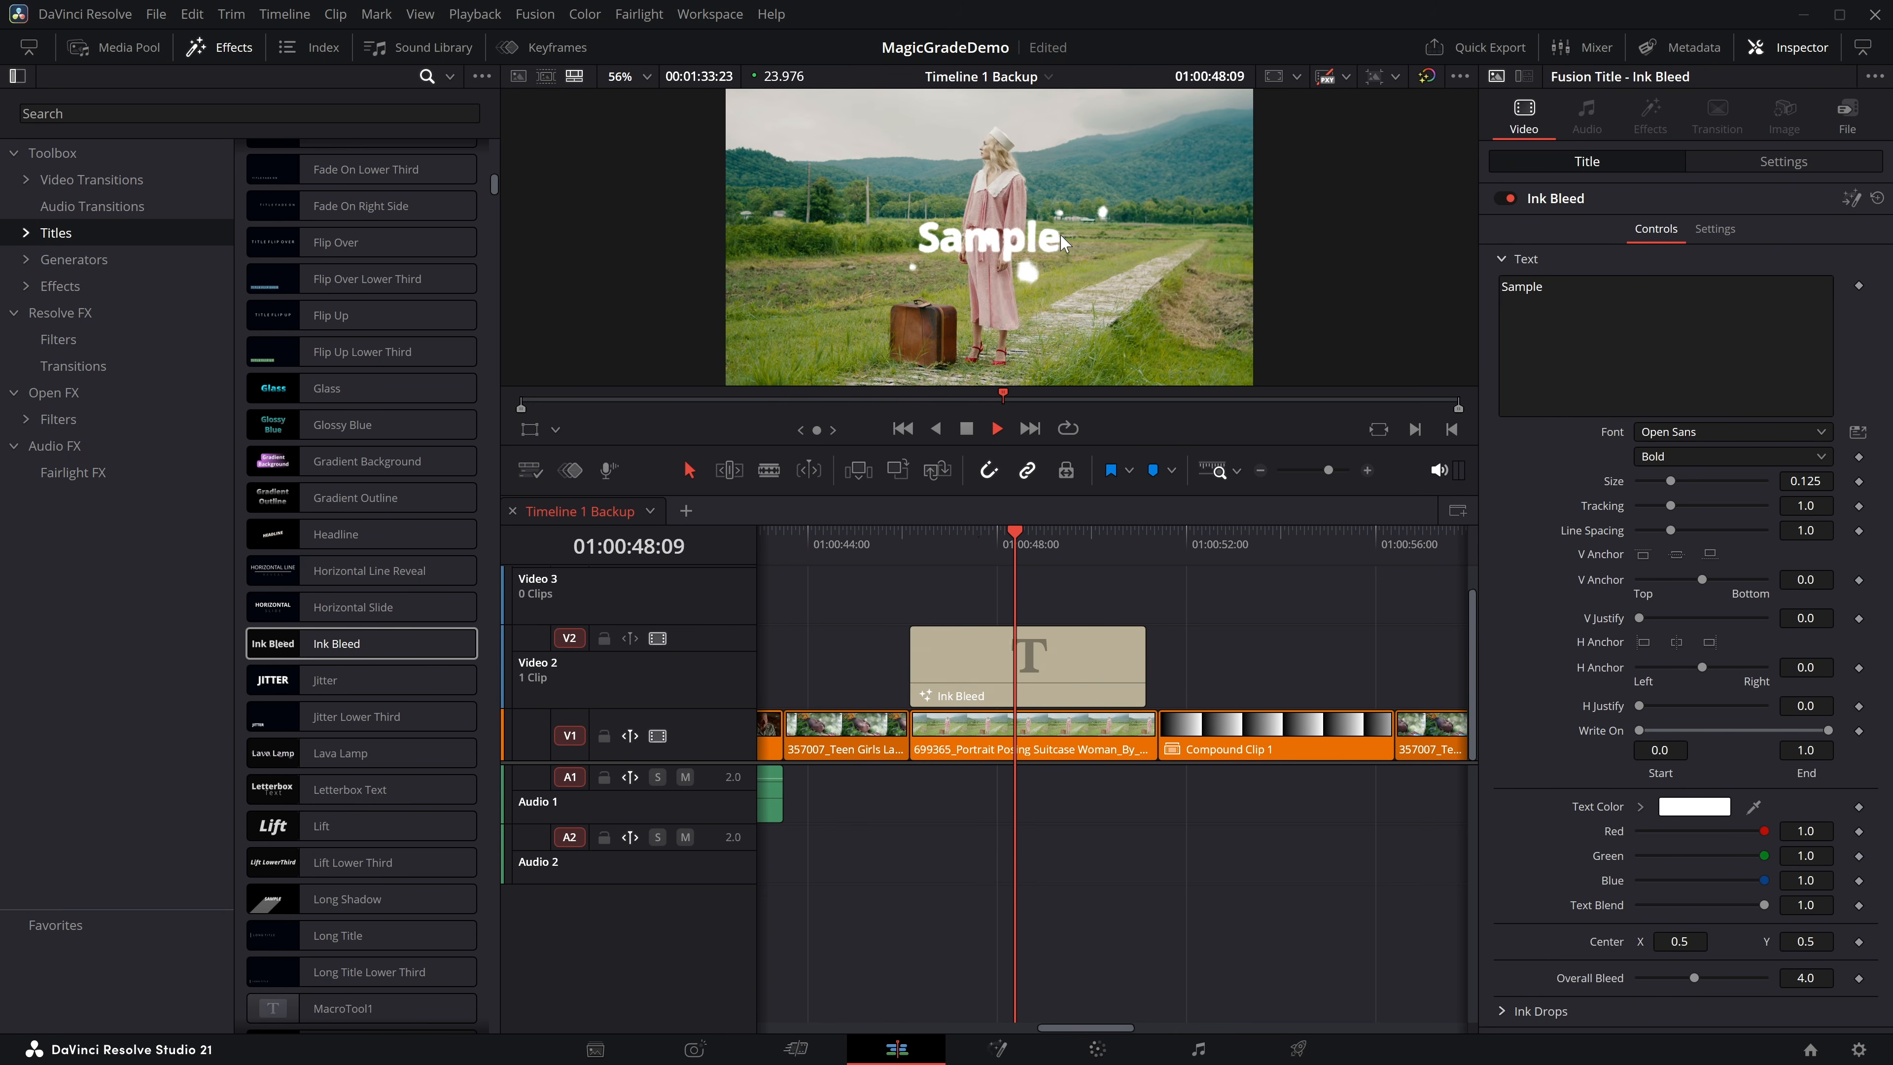
key(ctrl+z)
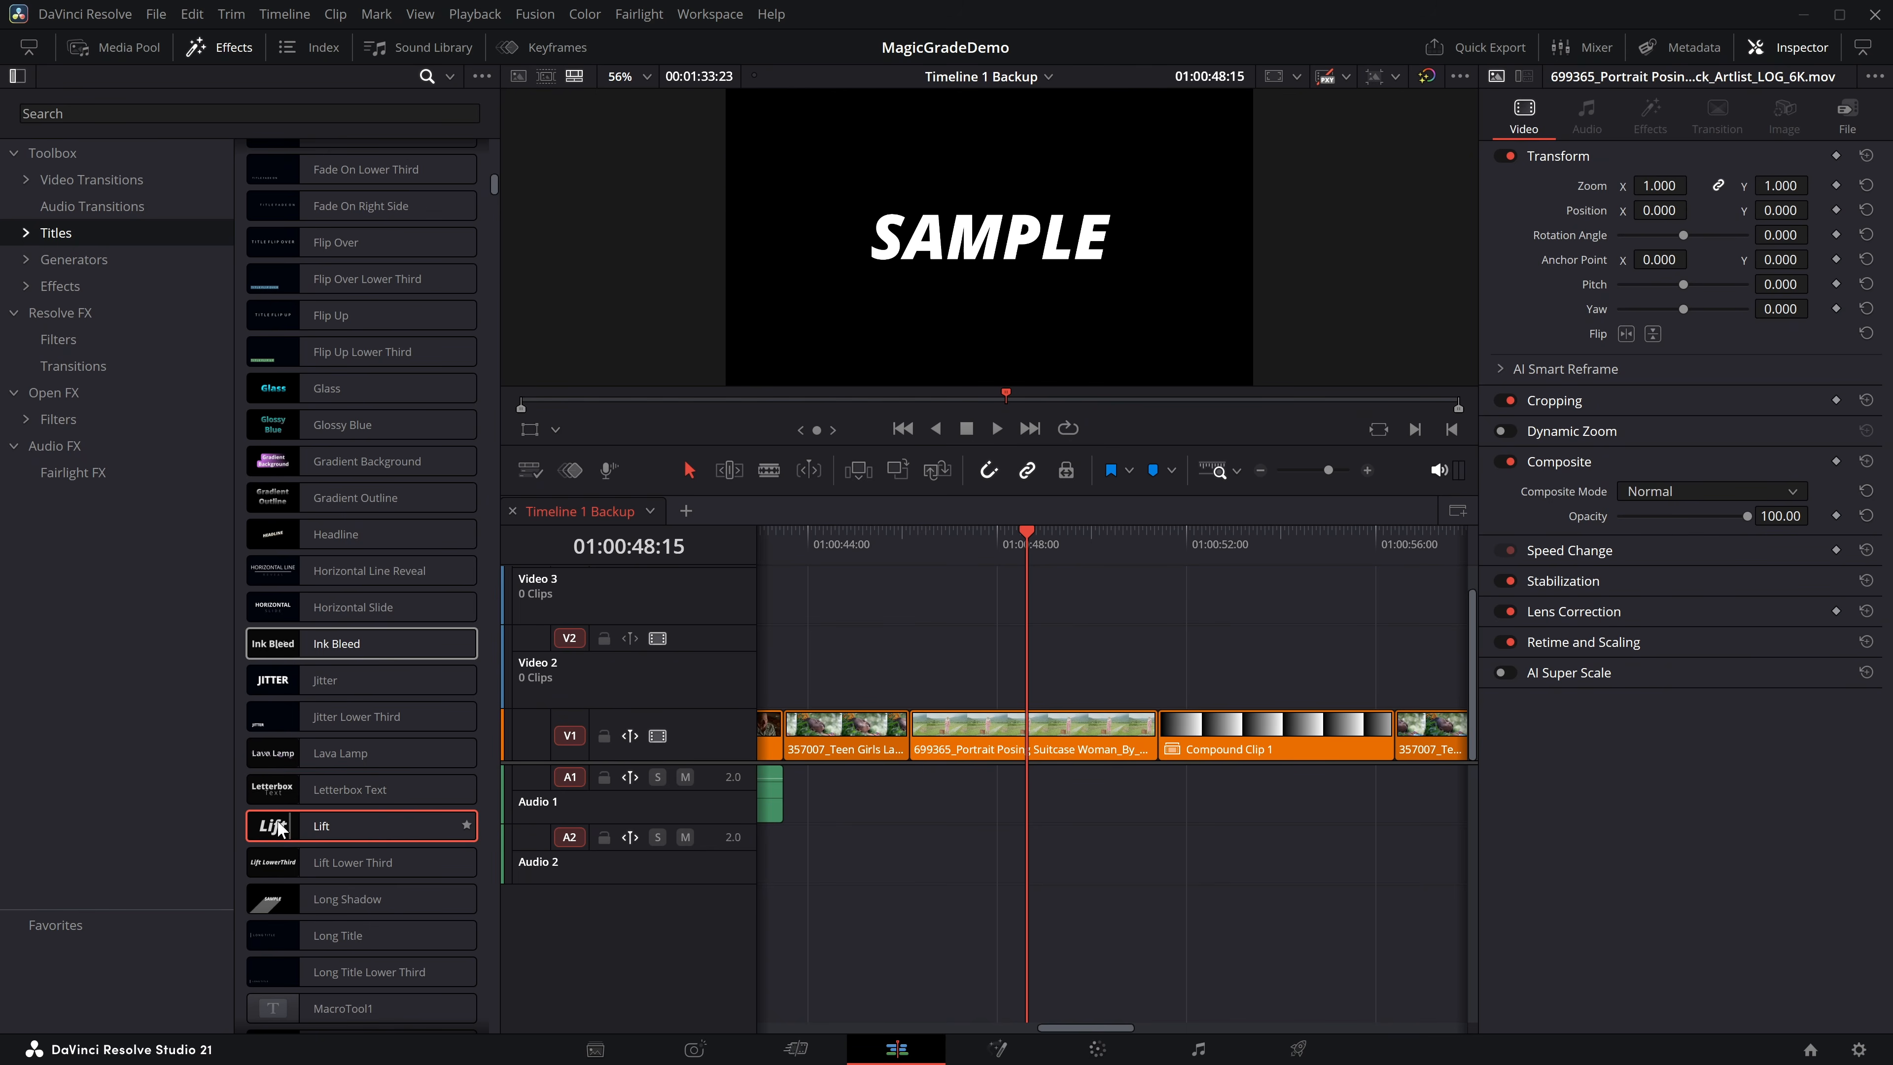
Preview more Fusion titles, including Lift, Metallic Steel, Salmon and Split Heading.
scroll(363, 792, down, 5)
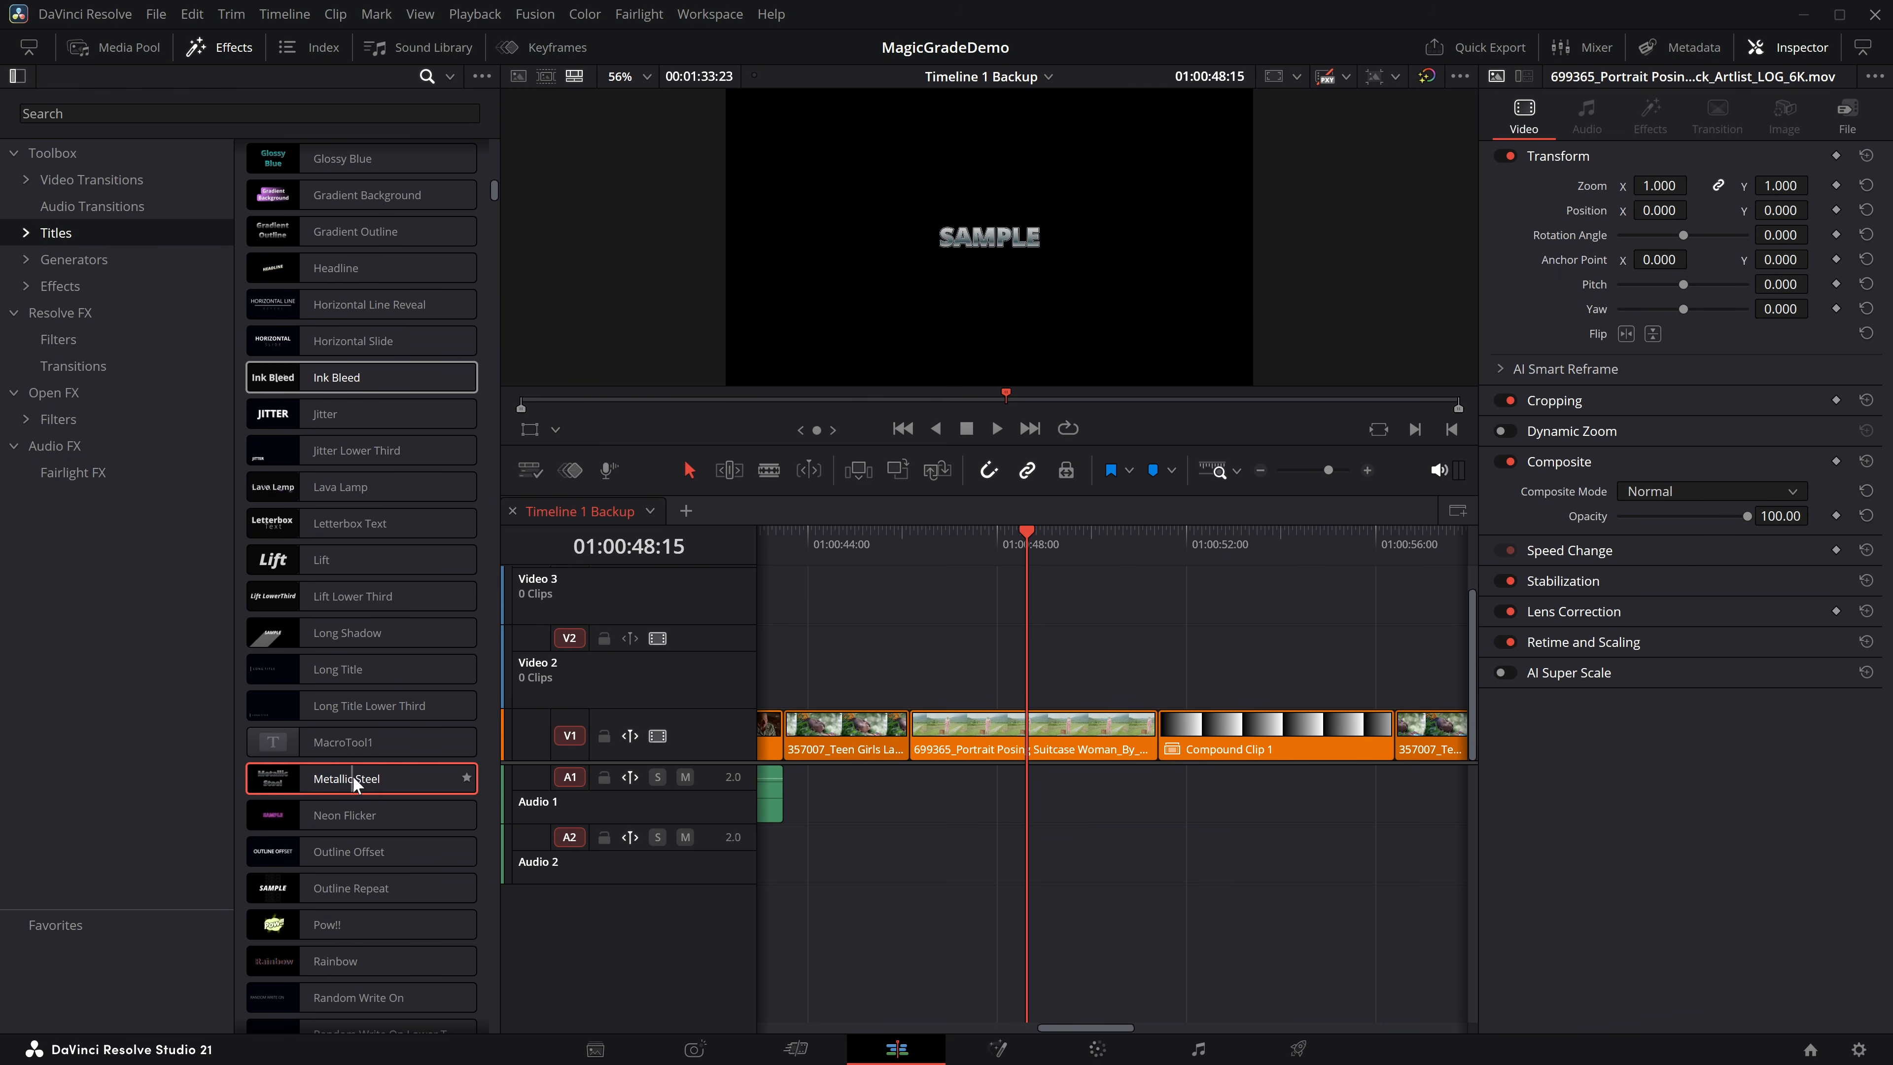
scroll(365, 656, down, 12)
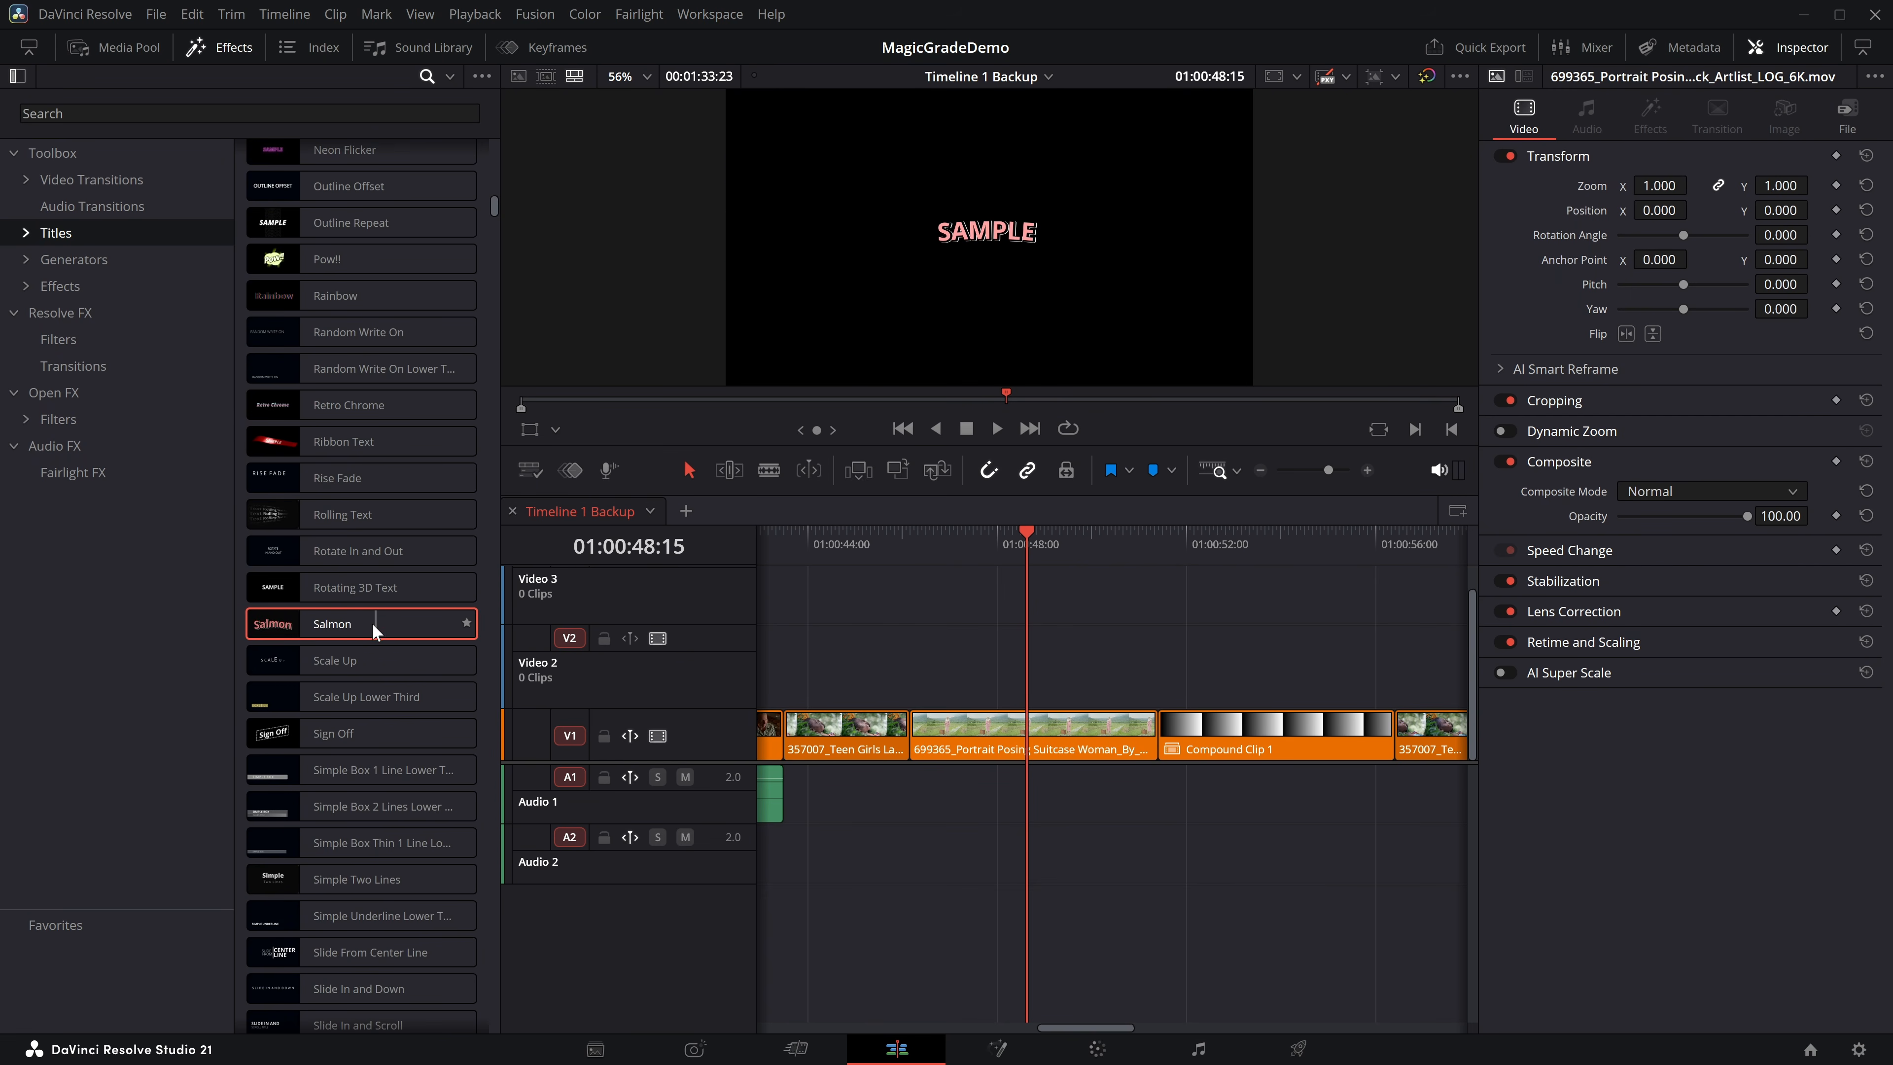
scroll(278, 618, down, 10)
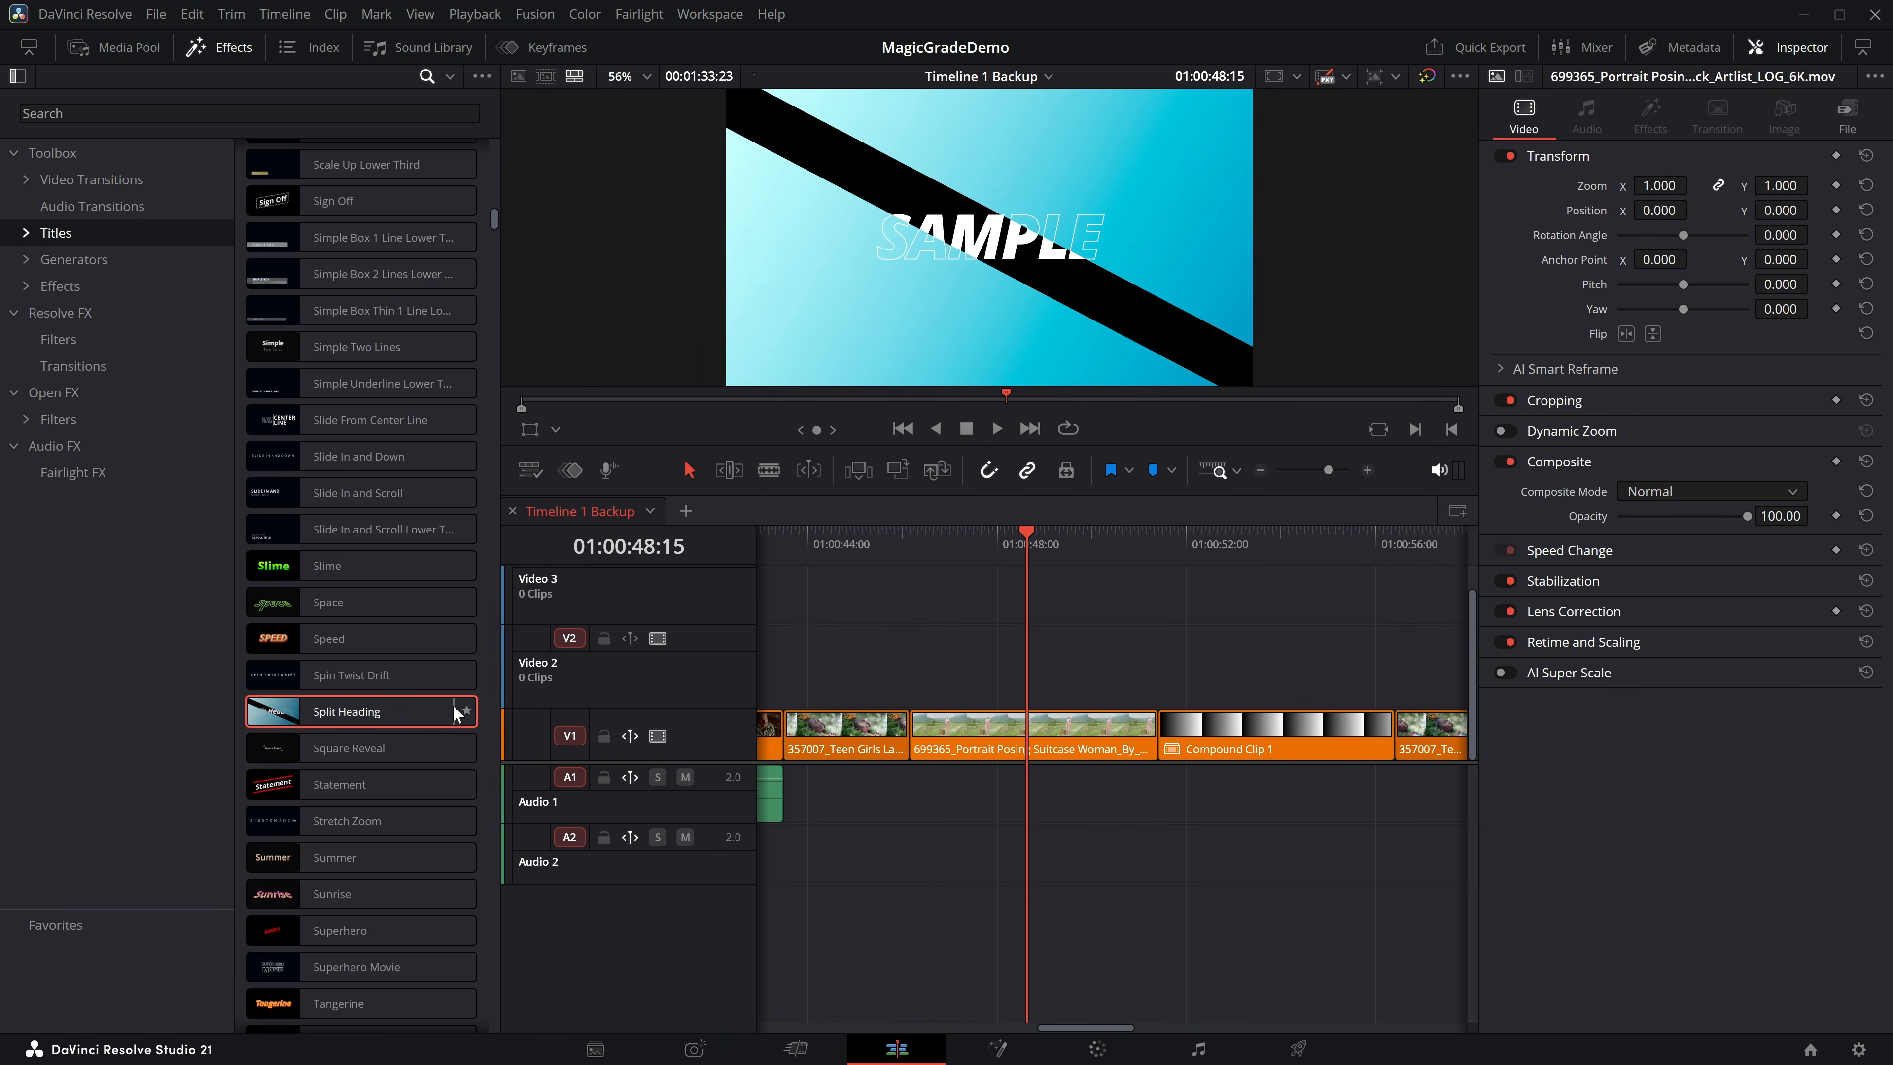
scroll(417, 716, down, 3)
Show the Generators library from the start of its list and preview the BT.2111 color bars.
click(42, 266)
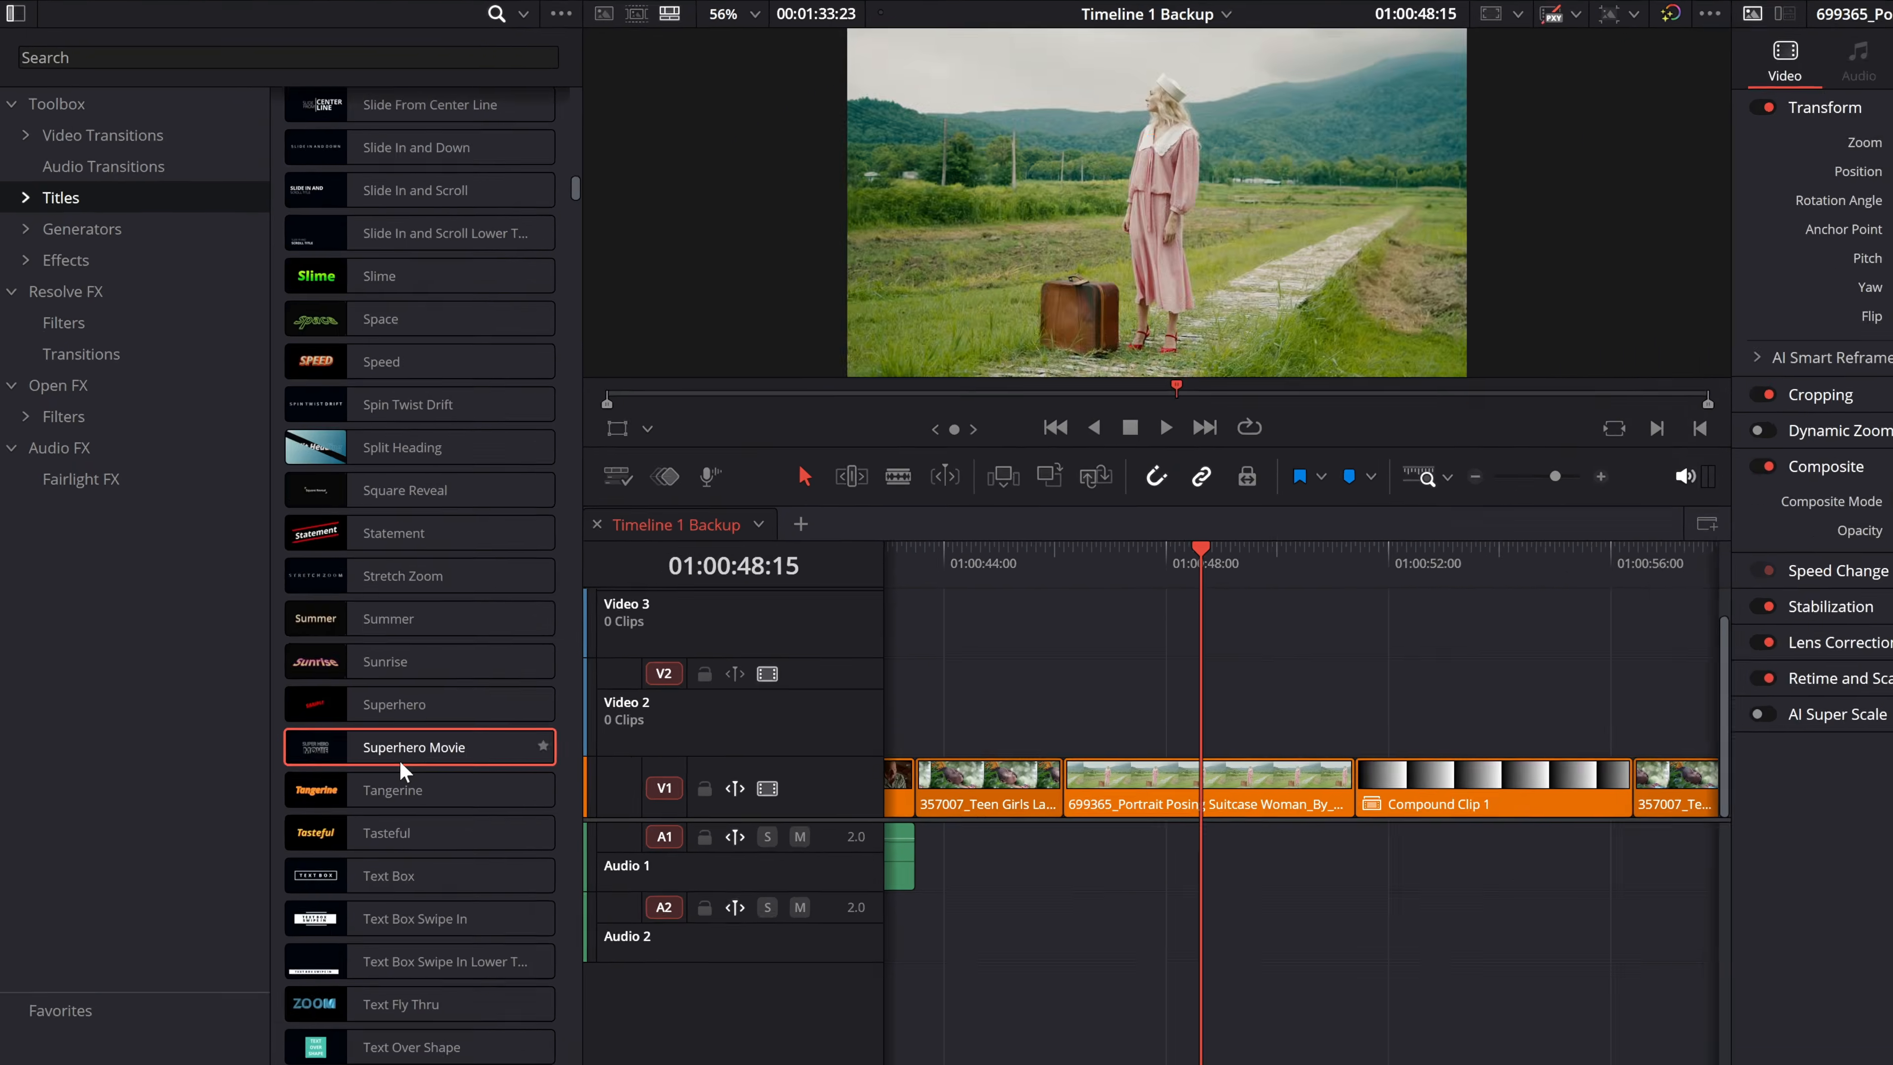
scroll(493, 328, up, 15)
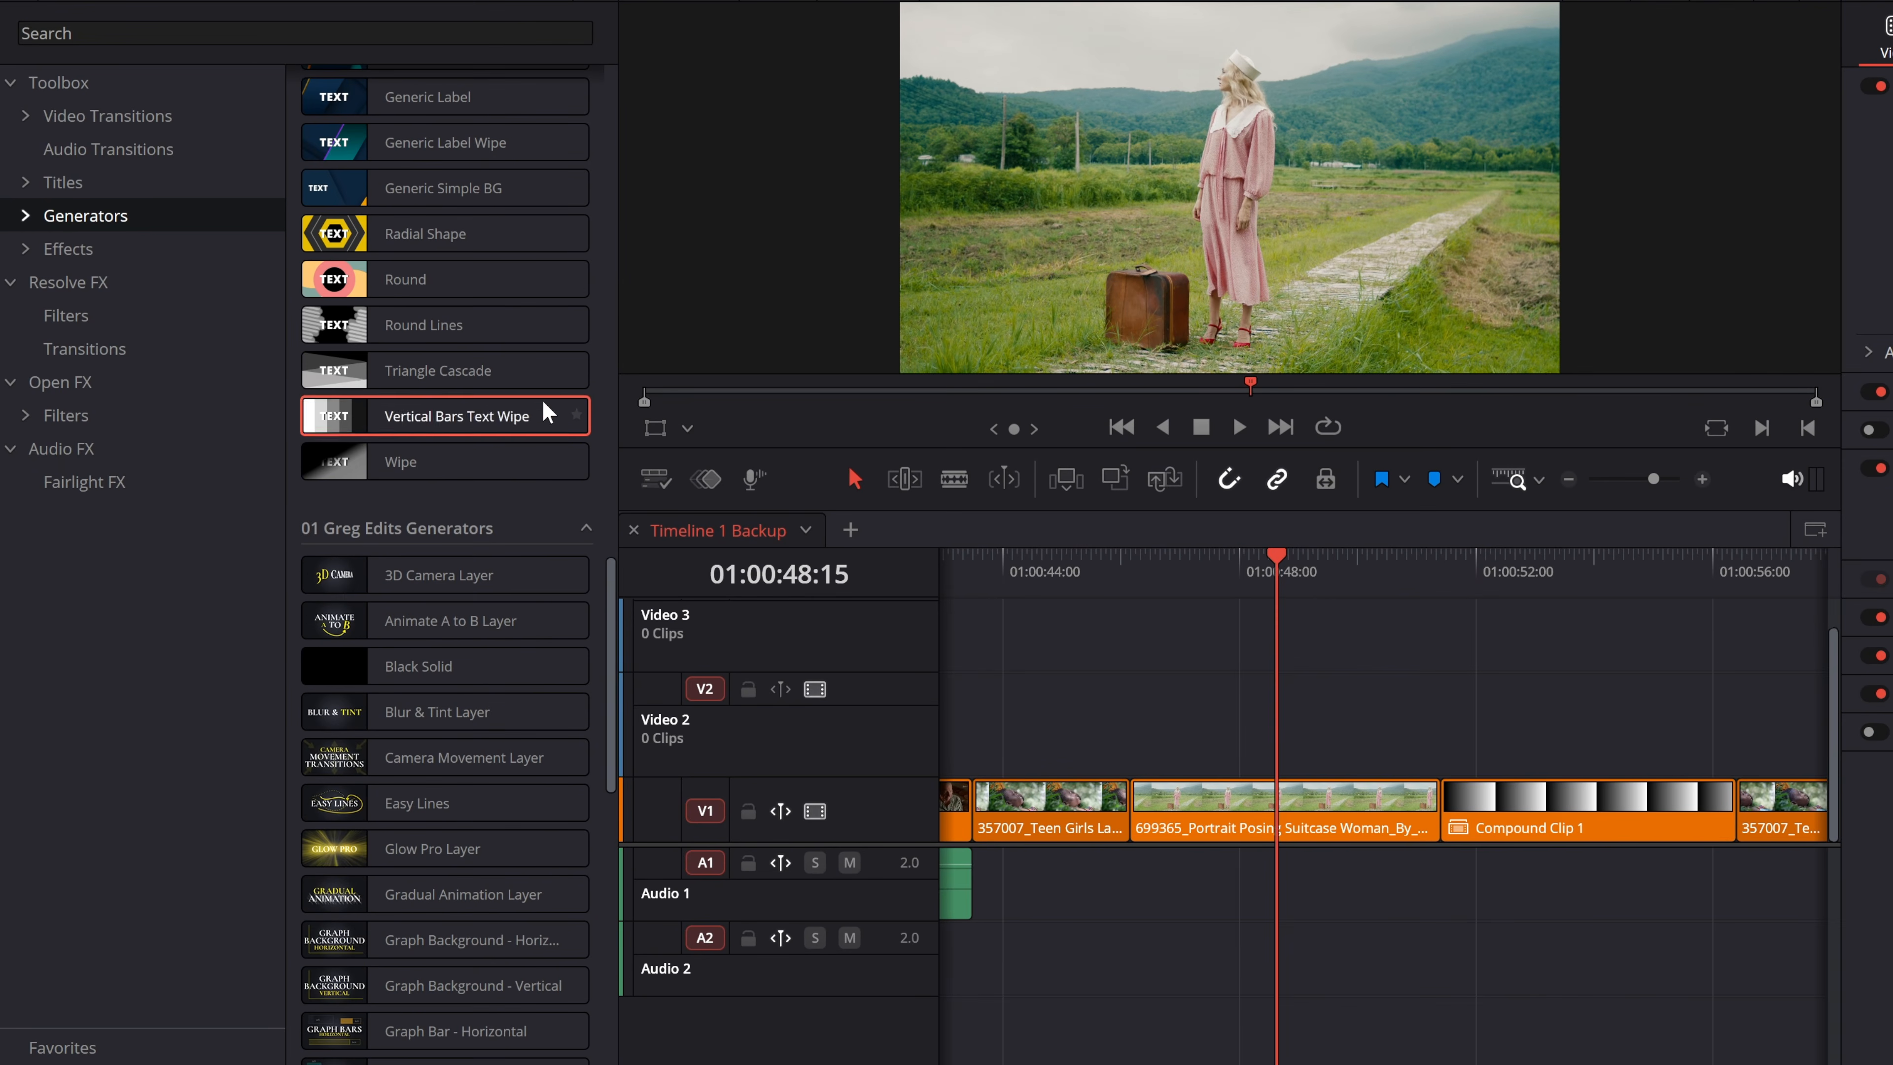
drag(610, 595, 607, 1)
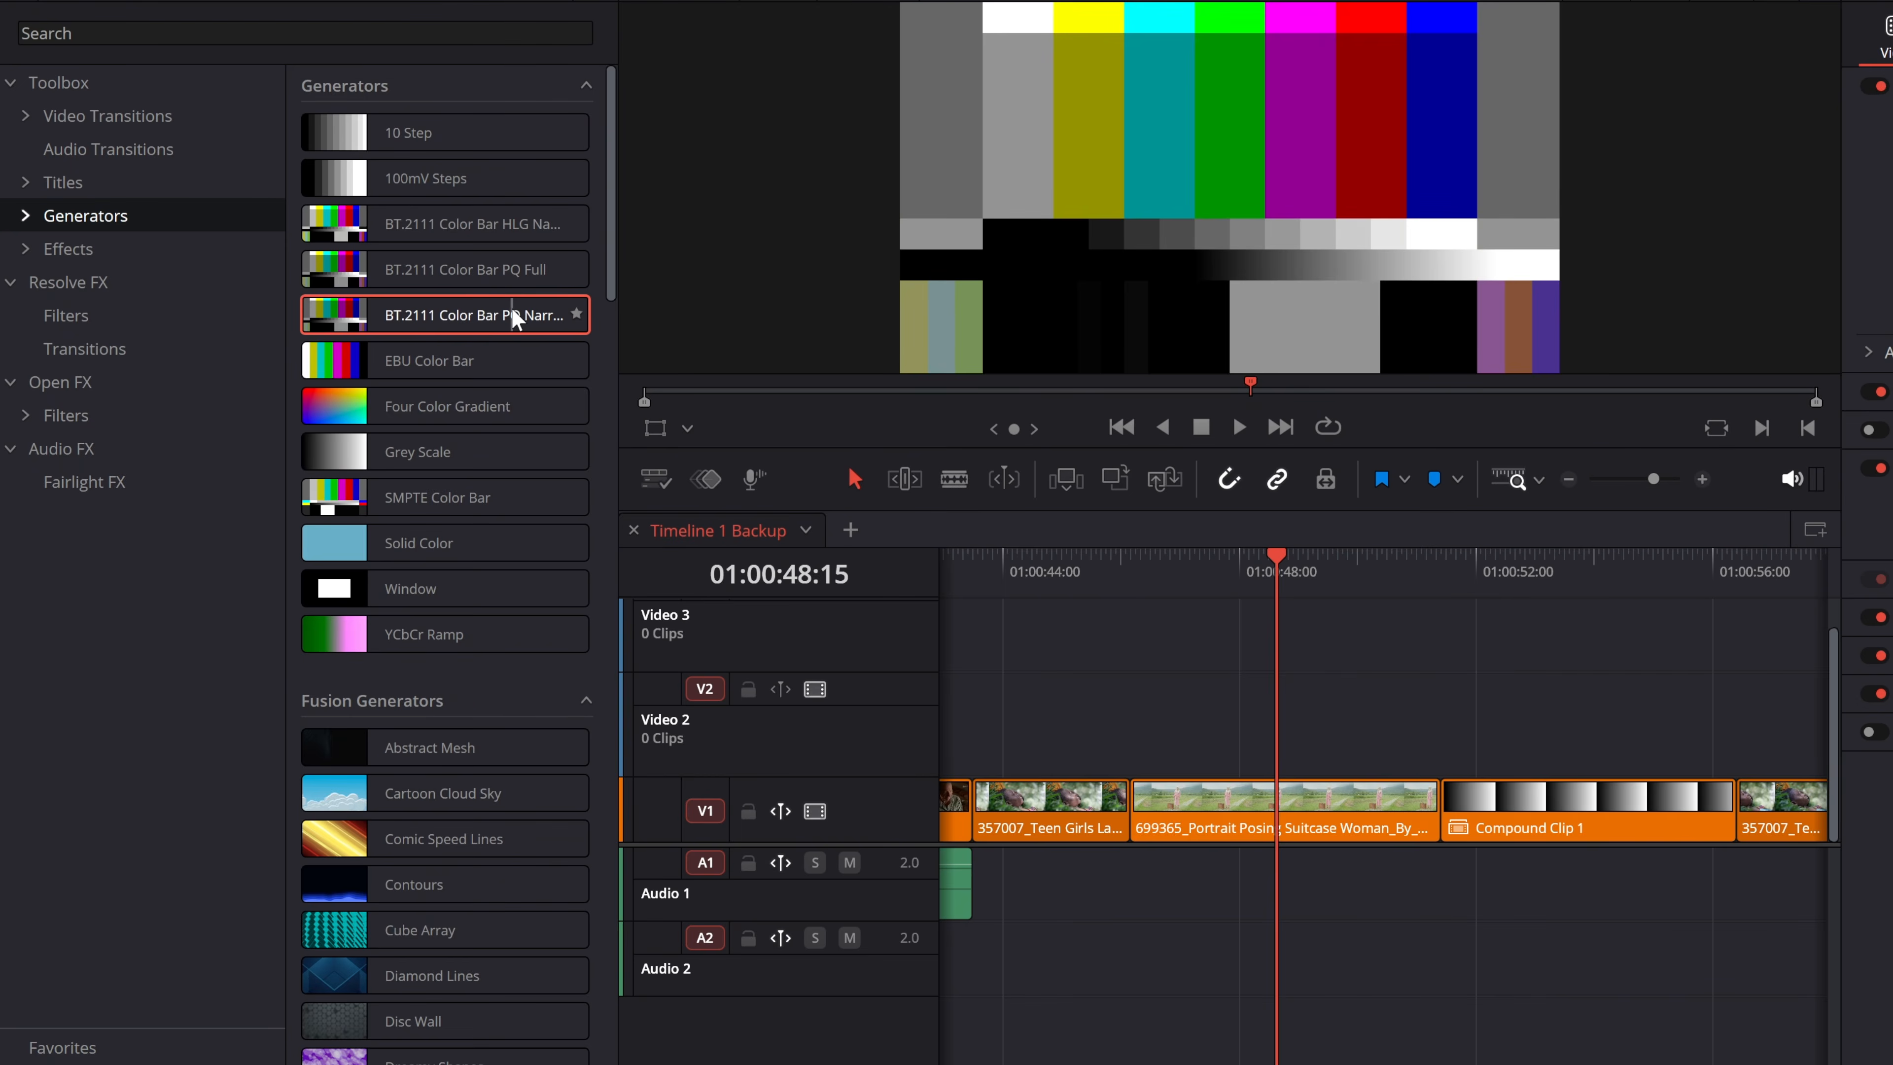
Place the Soft Waves Fusion generator on Video 2 above the Portrait Posing clip and play it back.
scroll(511, 308, down, 2)
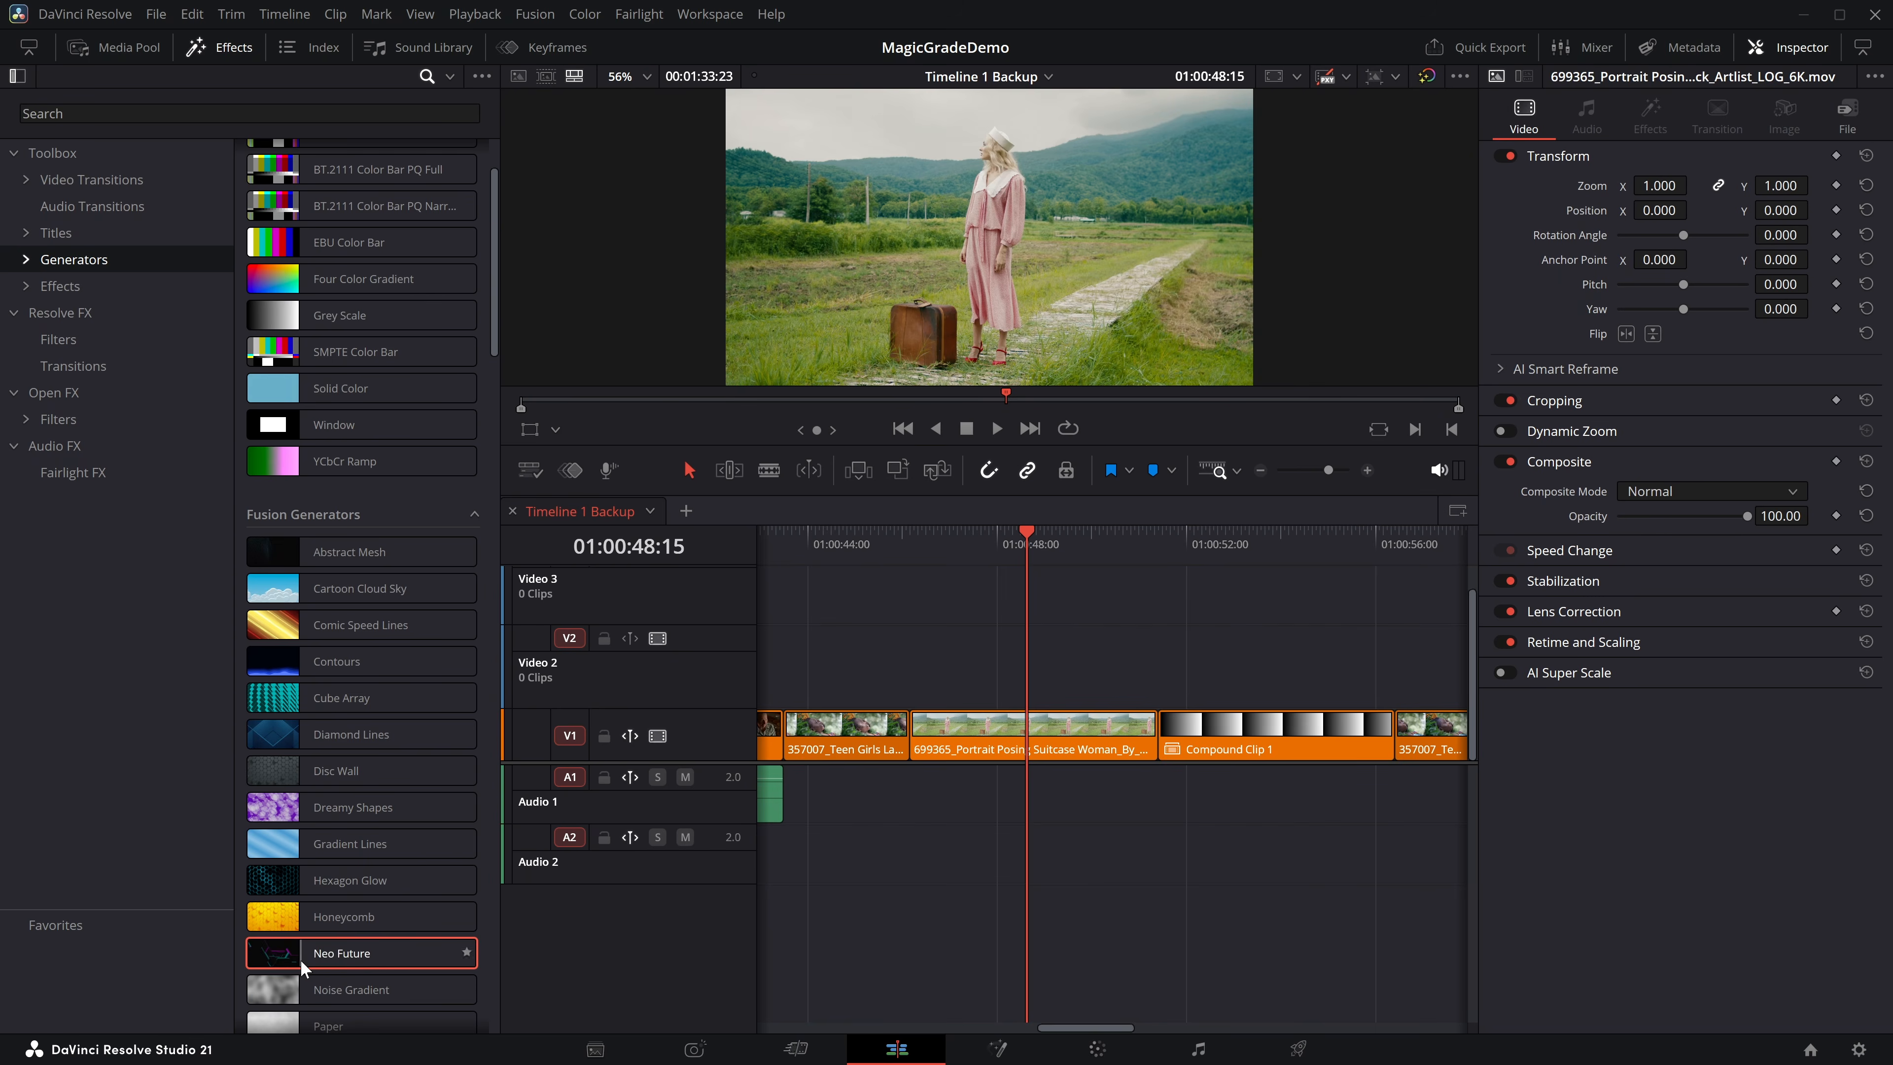
scroll(300, 960, down, 3)
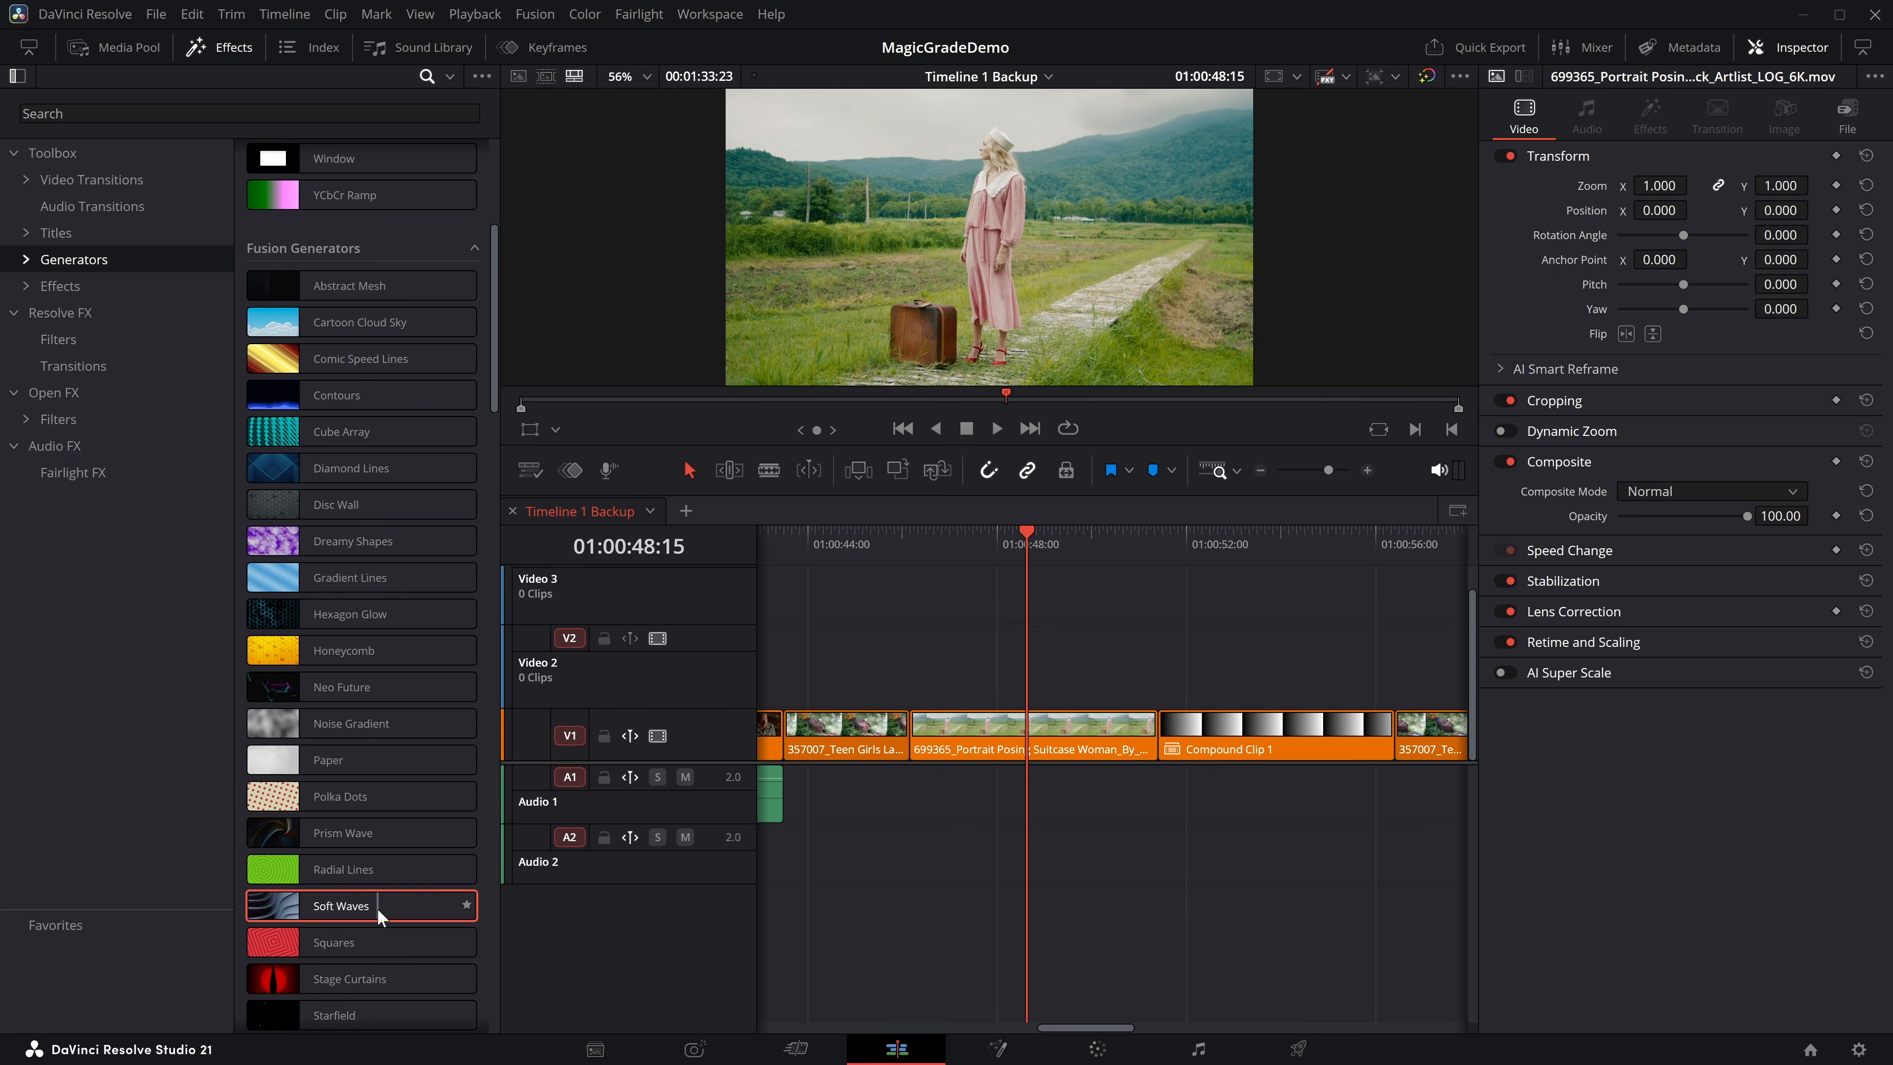
scroll(380, 907, down, 3)
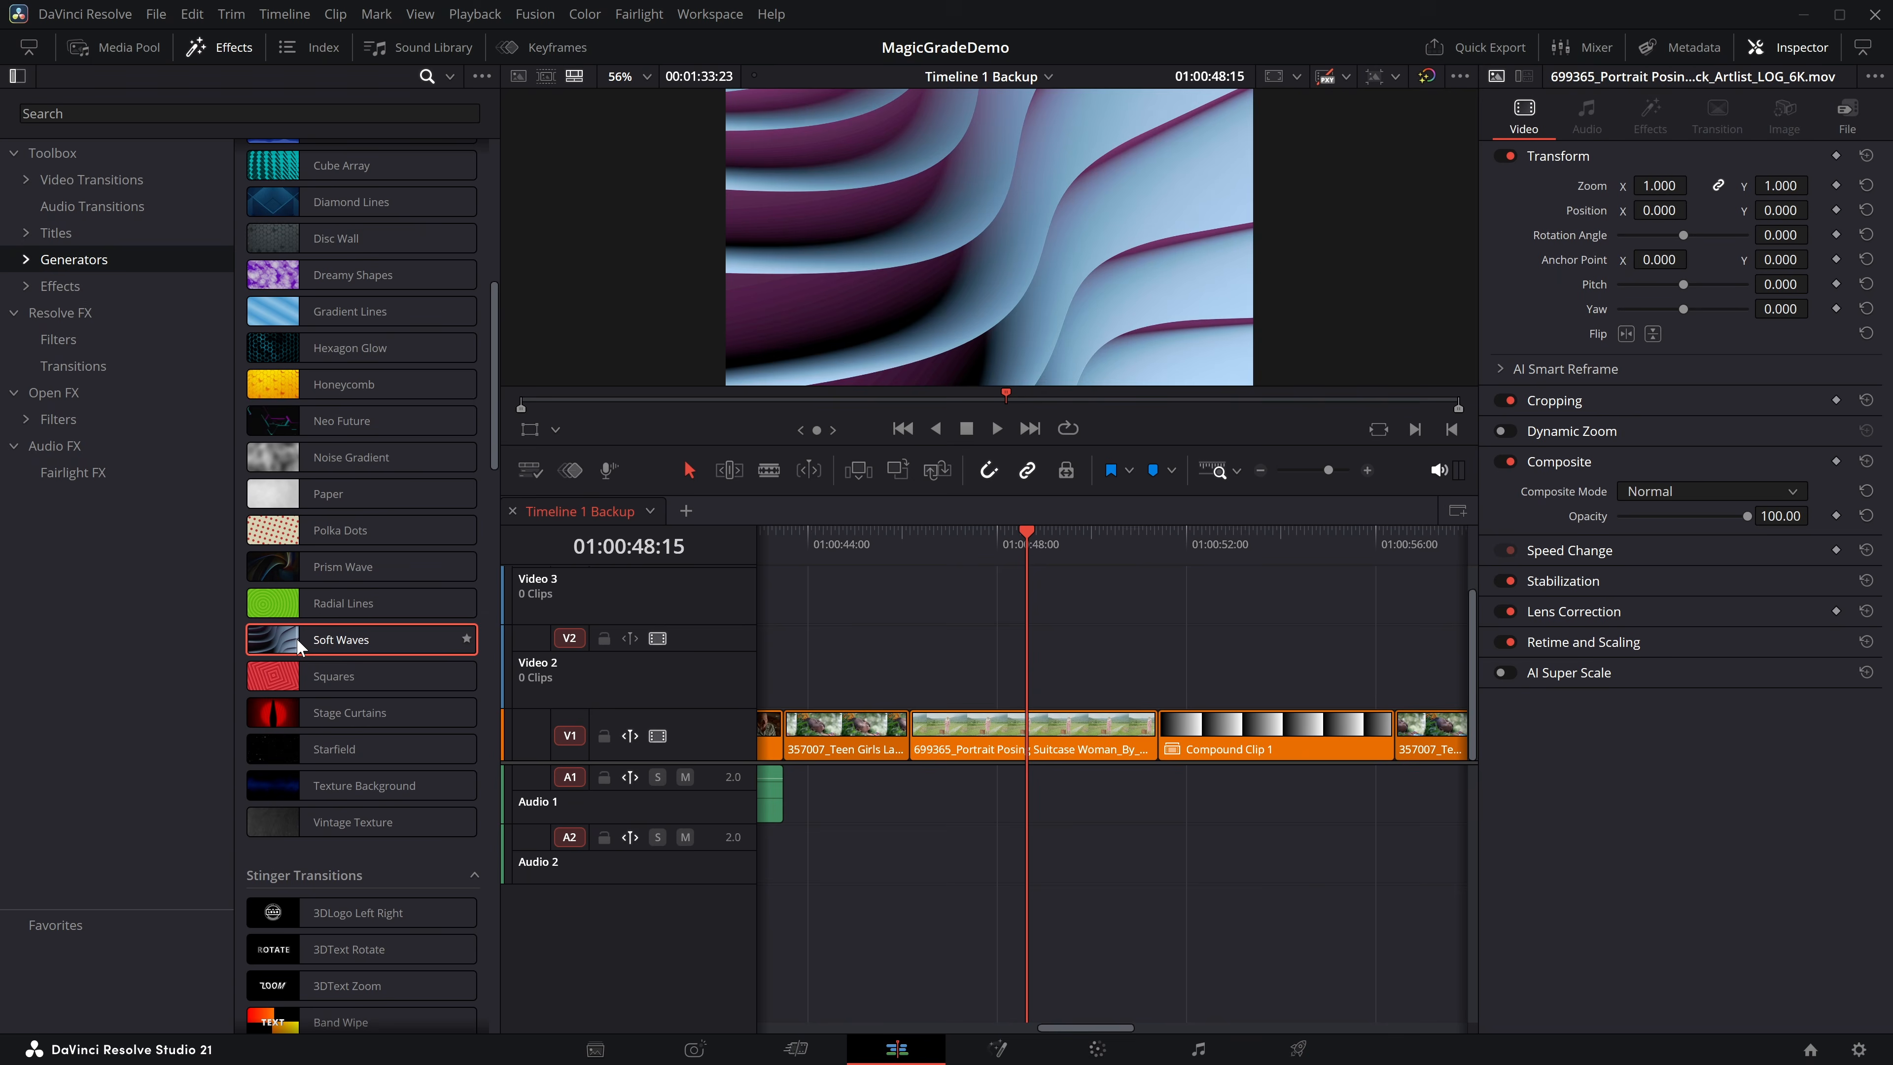
drag(278, 636, 956, 673)
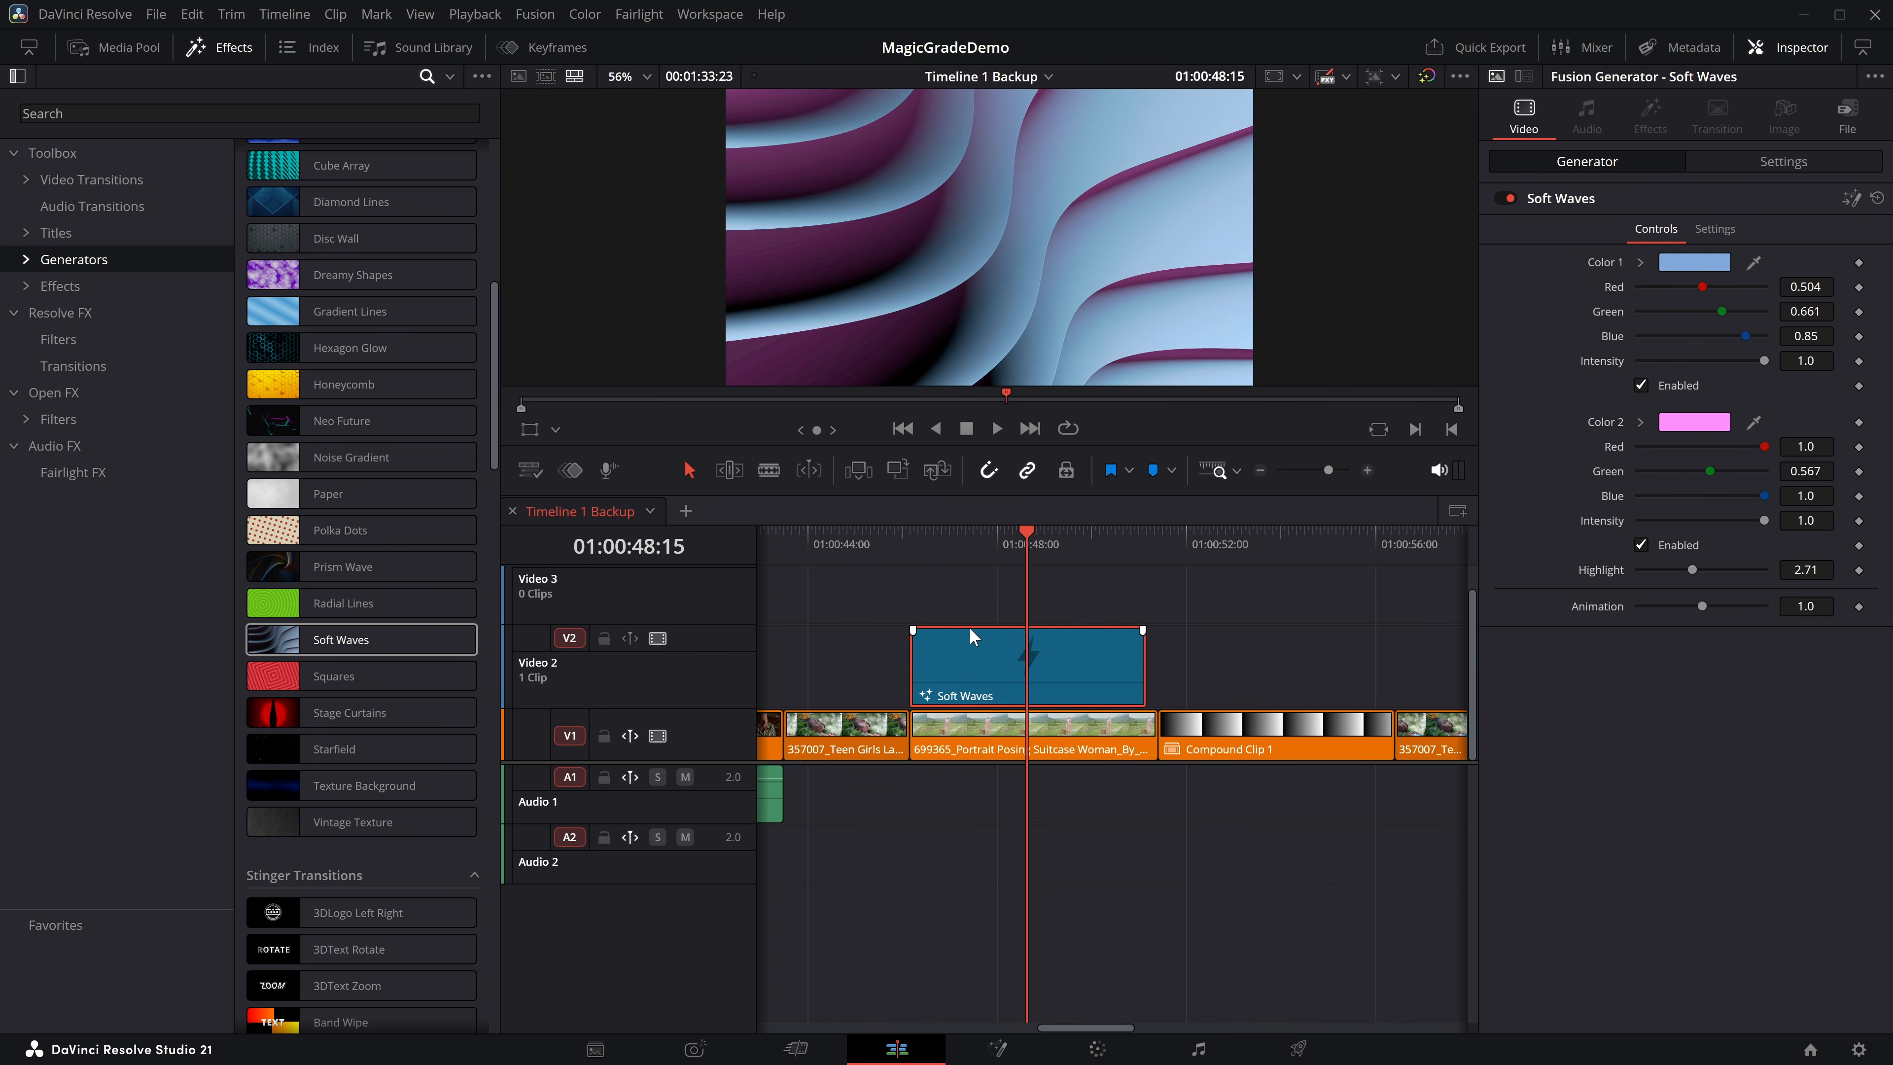
click(907, 547)
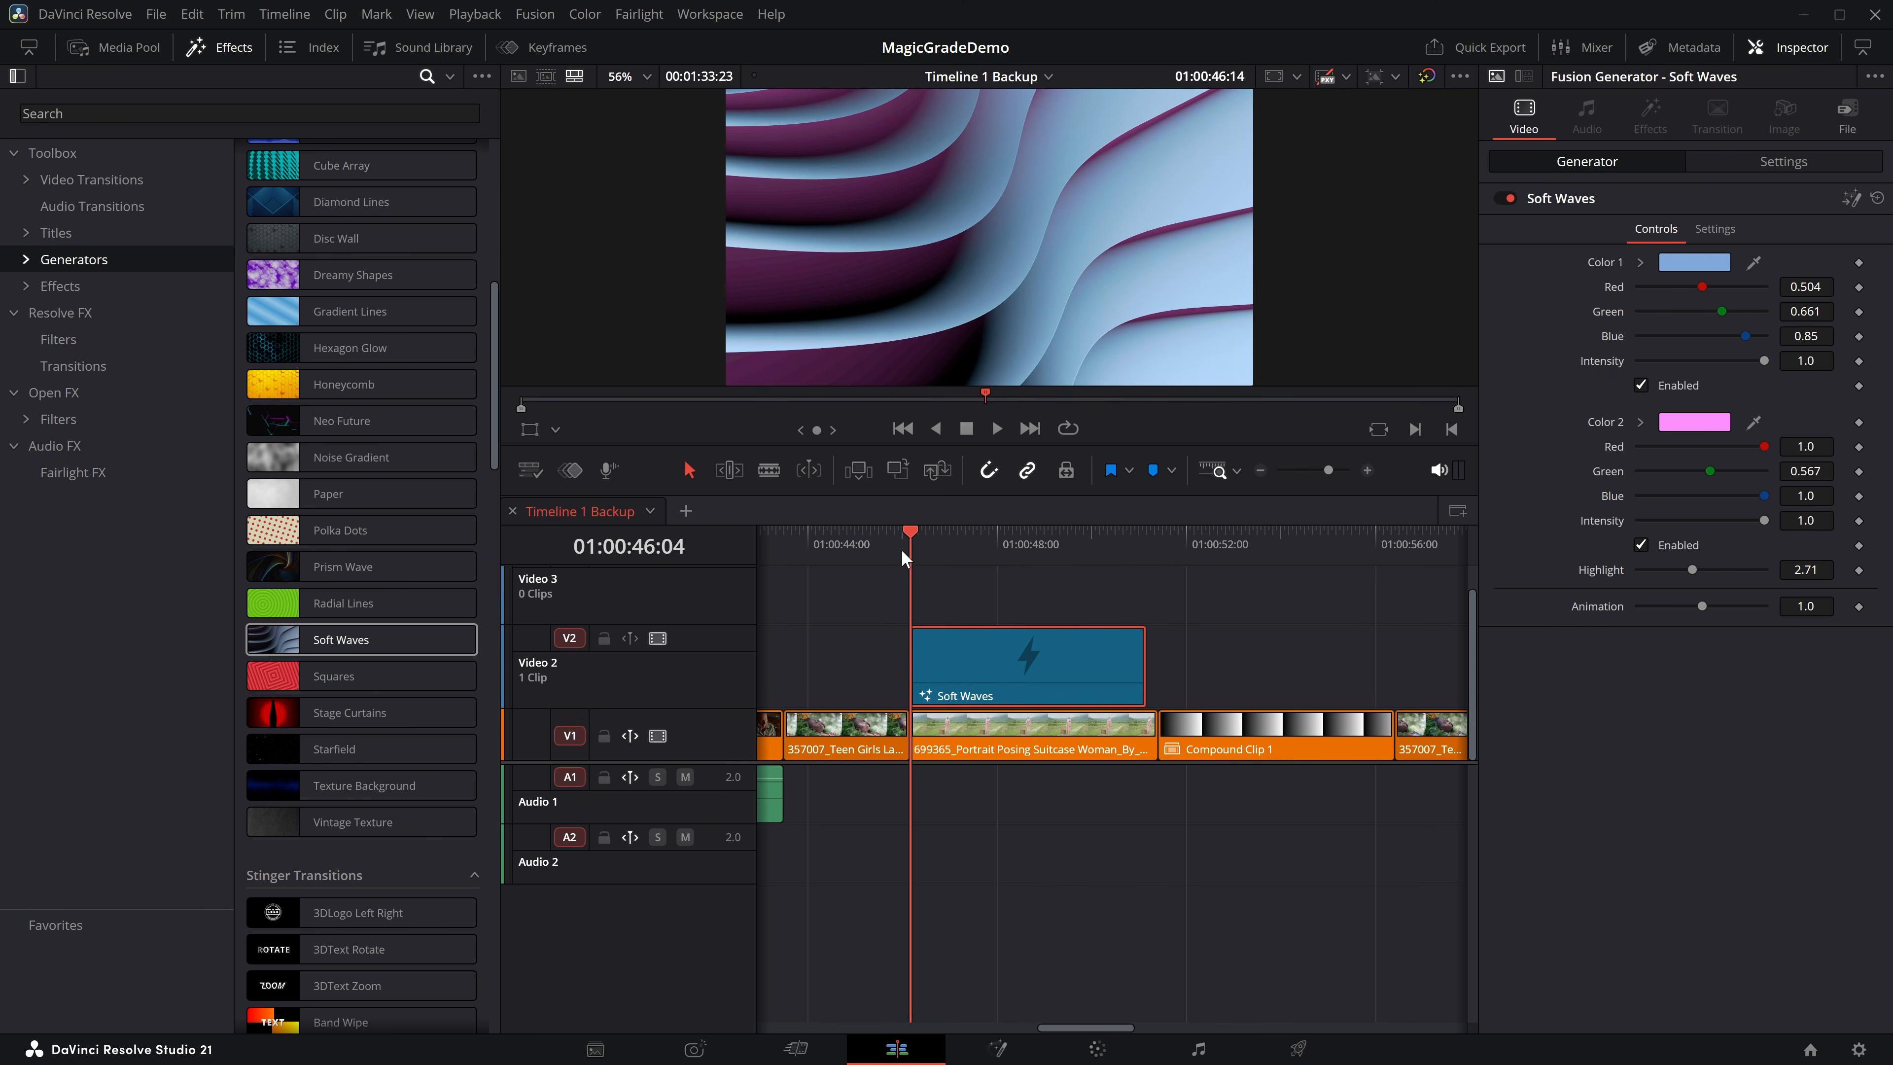
key(space)
key(space)
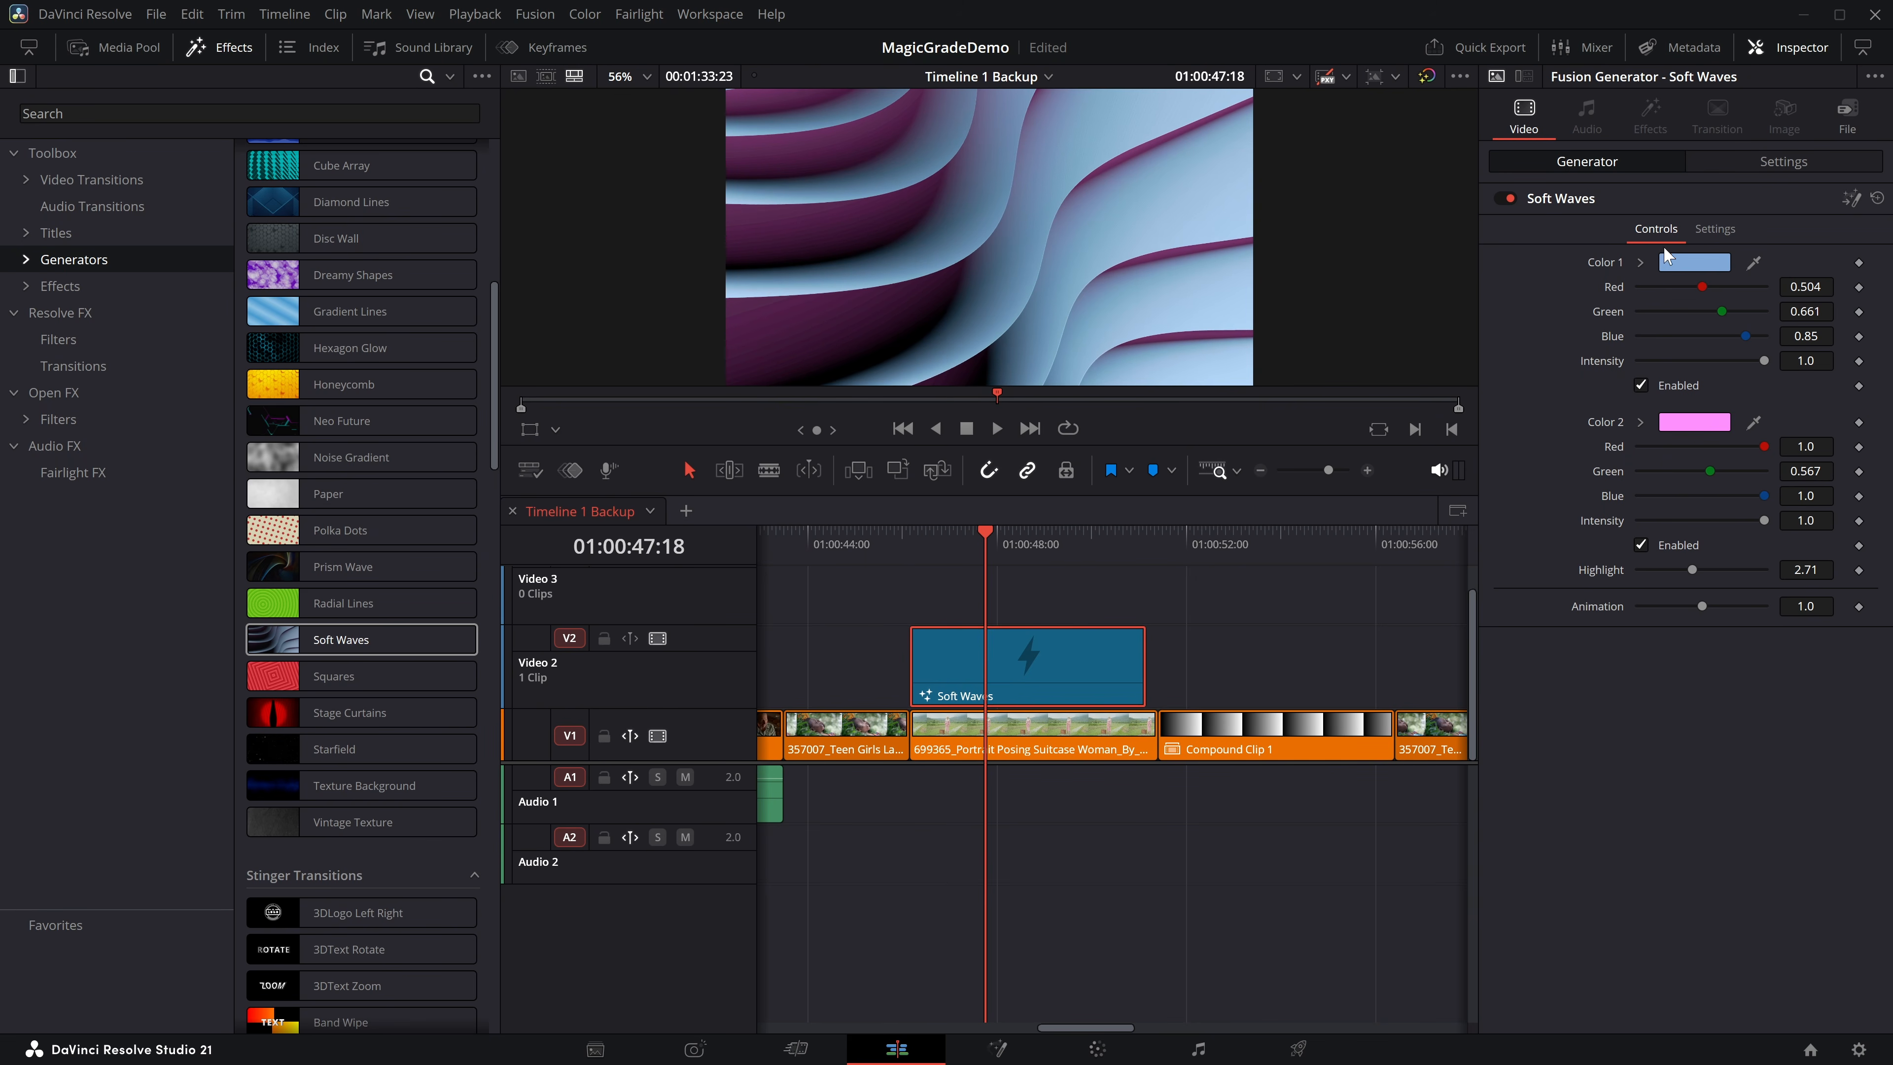
Place the Circus Fusion title on Video 3 above the Soft Waves generator and play back the combination.
click(46, 235)
drag(327, 274, 903, 589)
click(910, 531)
key(space)
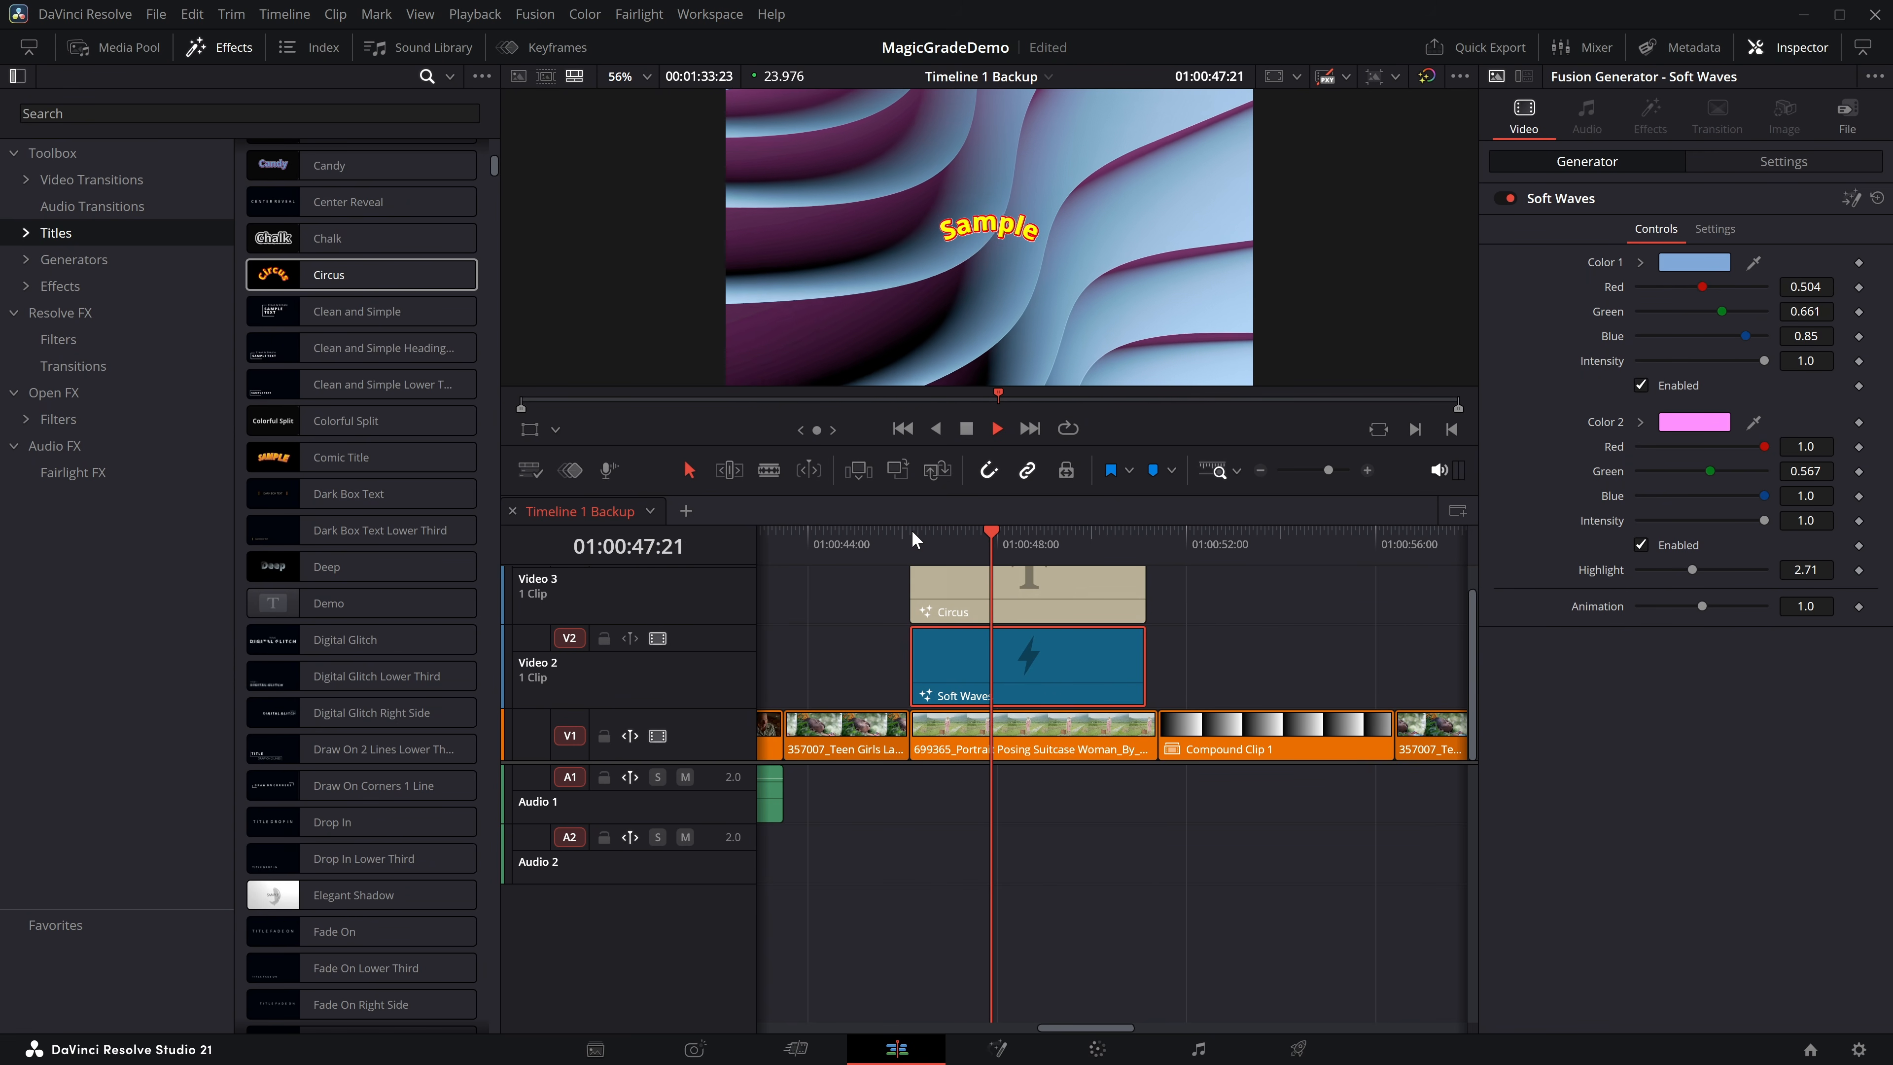
key(space)
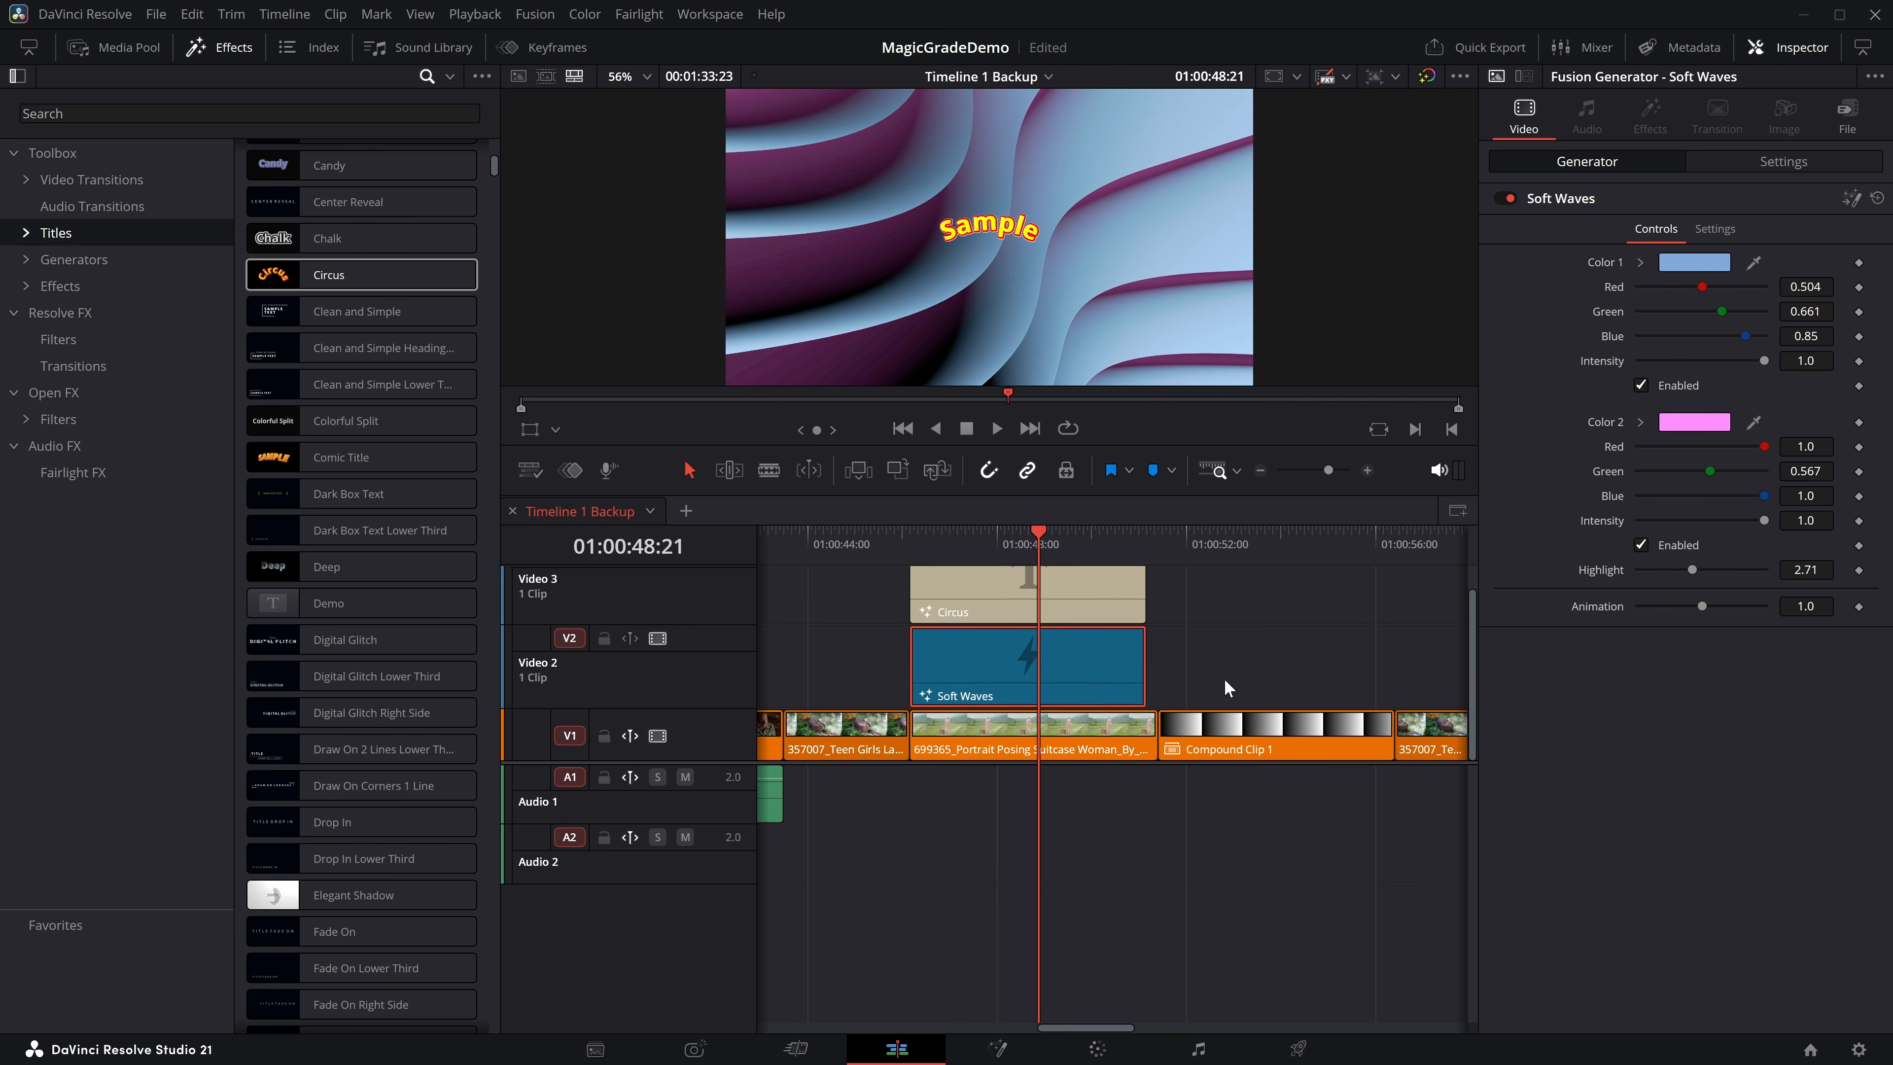
Delete the Circus title and the Soft Waves generator from the timeline.
drag(1225, 689, 937, 592)
key(Delete)
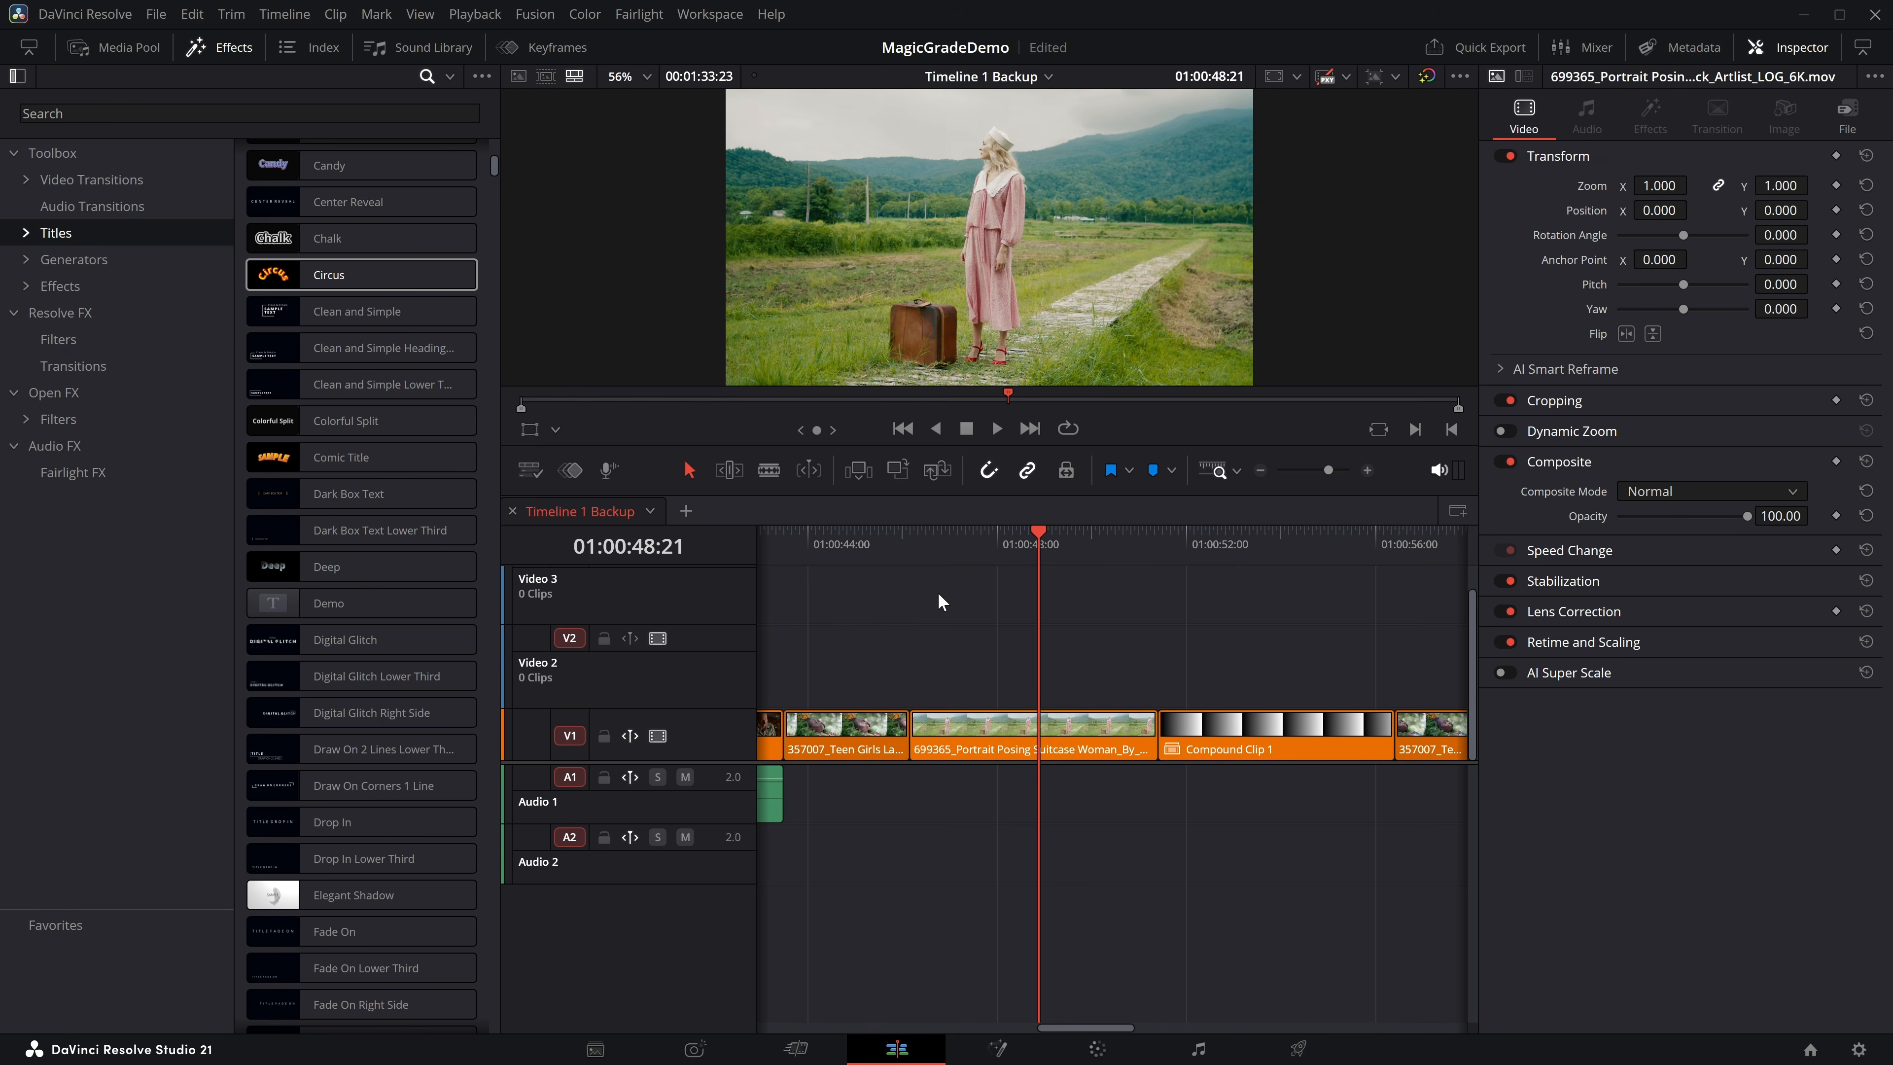
Apply the Arrow Name Fusion effect to the Portrait Posing clip and play it back.
click(64, 285)
click(307, 348)
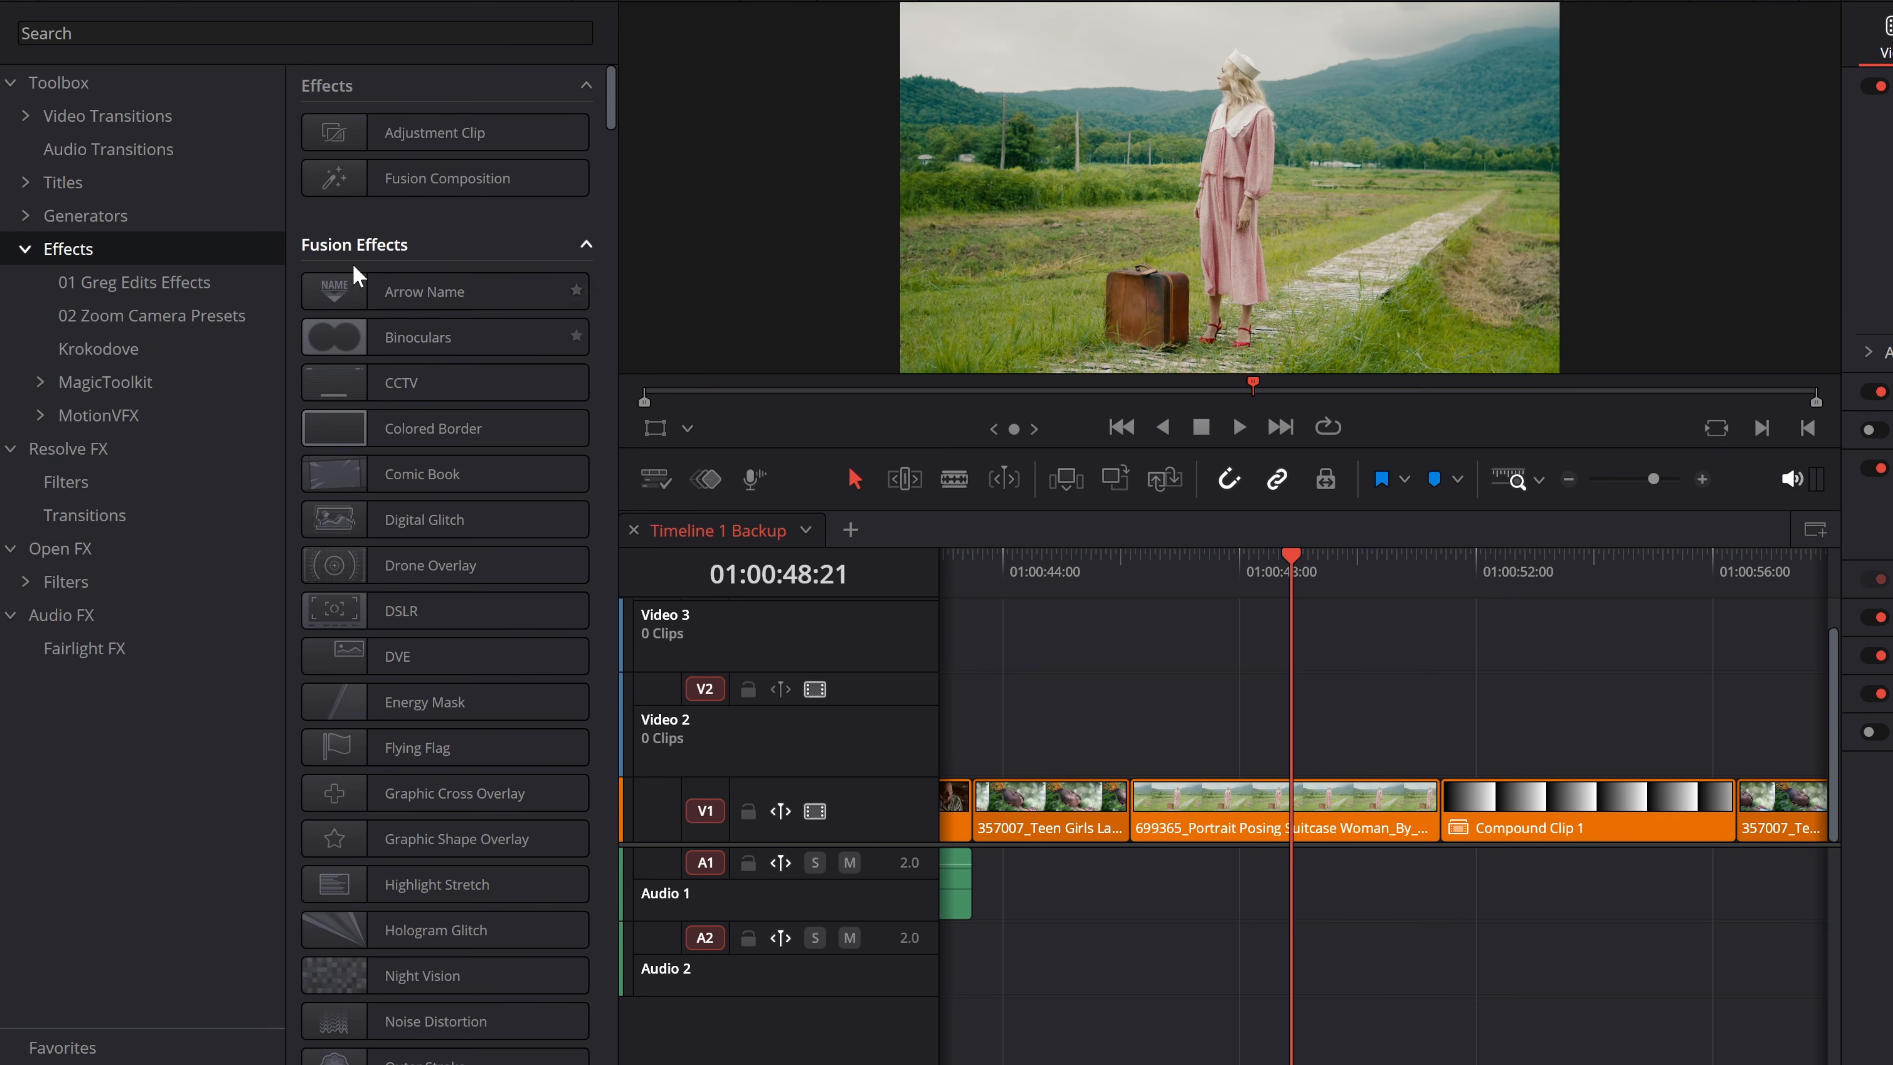
drag(392, 294, 1300, 806)
click(1130, 558)
key(space)
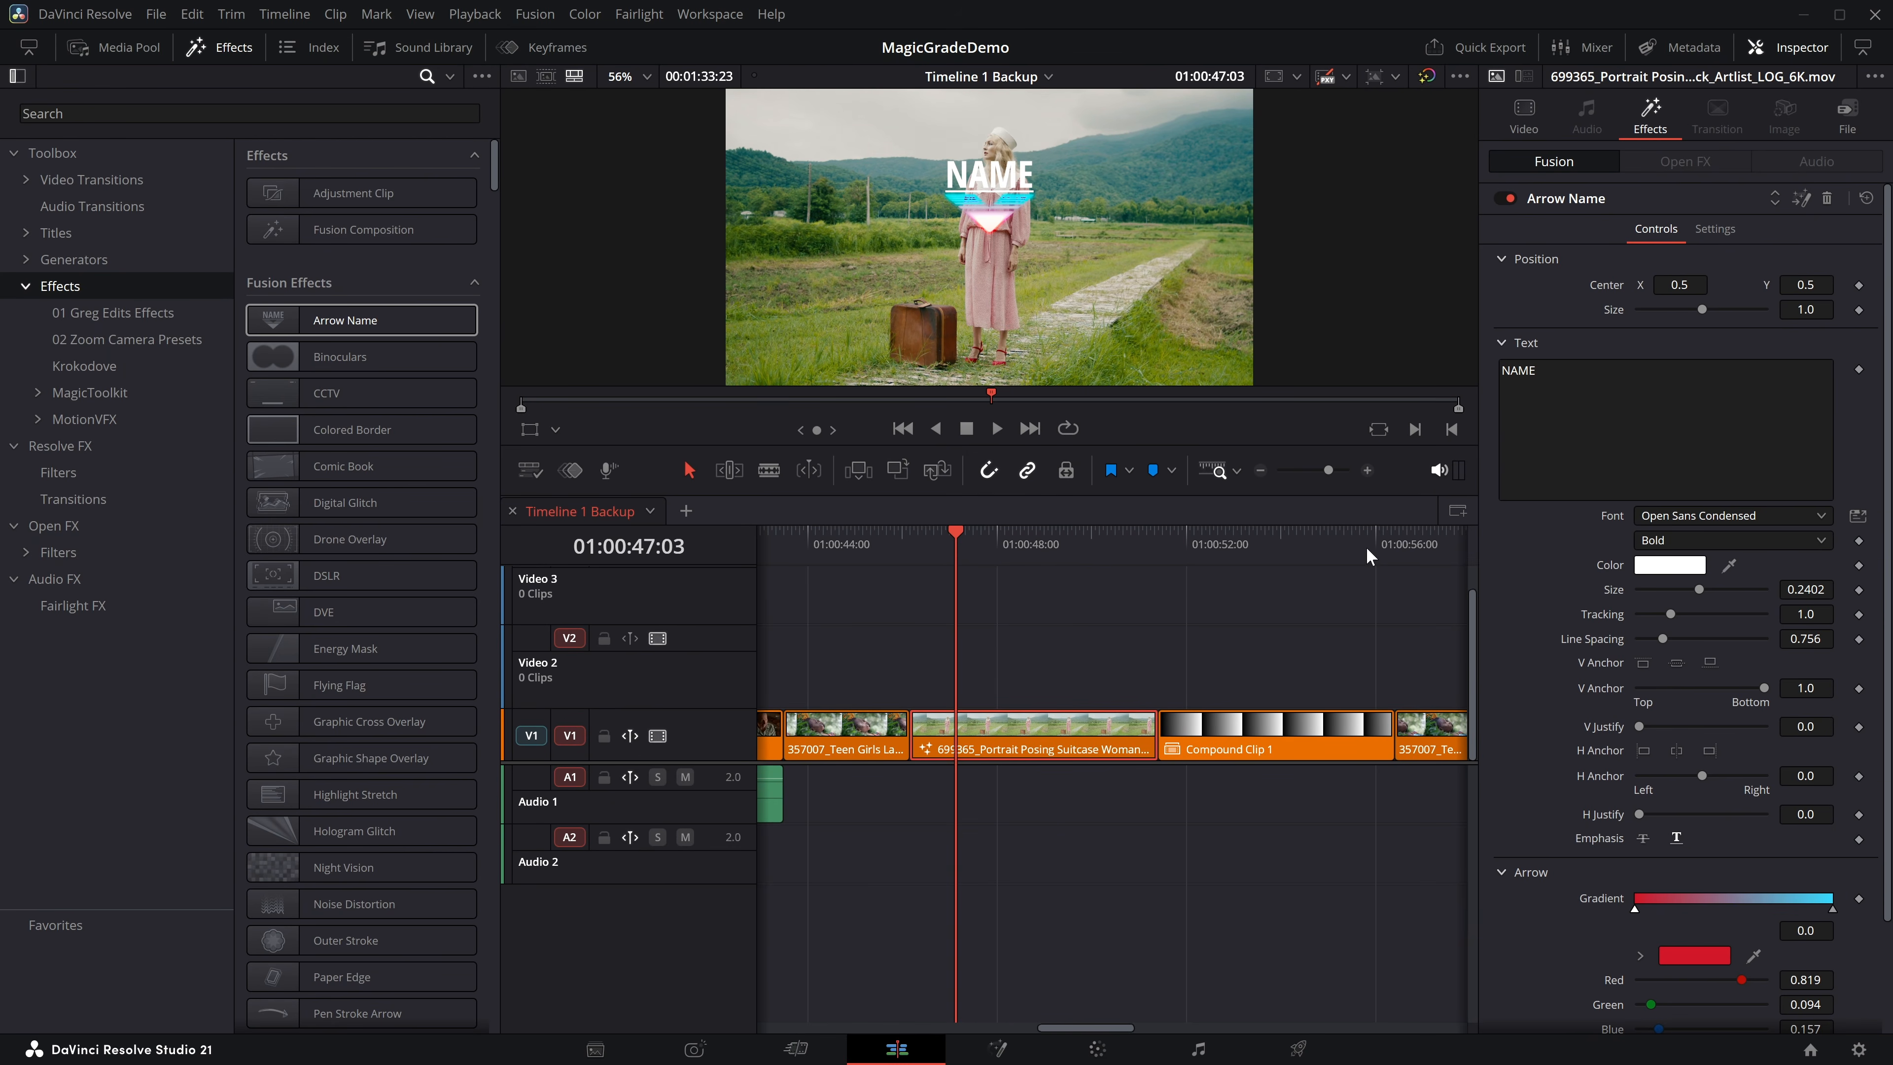
Set the Arrow Name effect's Center X to 0.196, and remove the effect from the clip.
drag(1666, 284, 1685, 278)
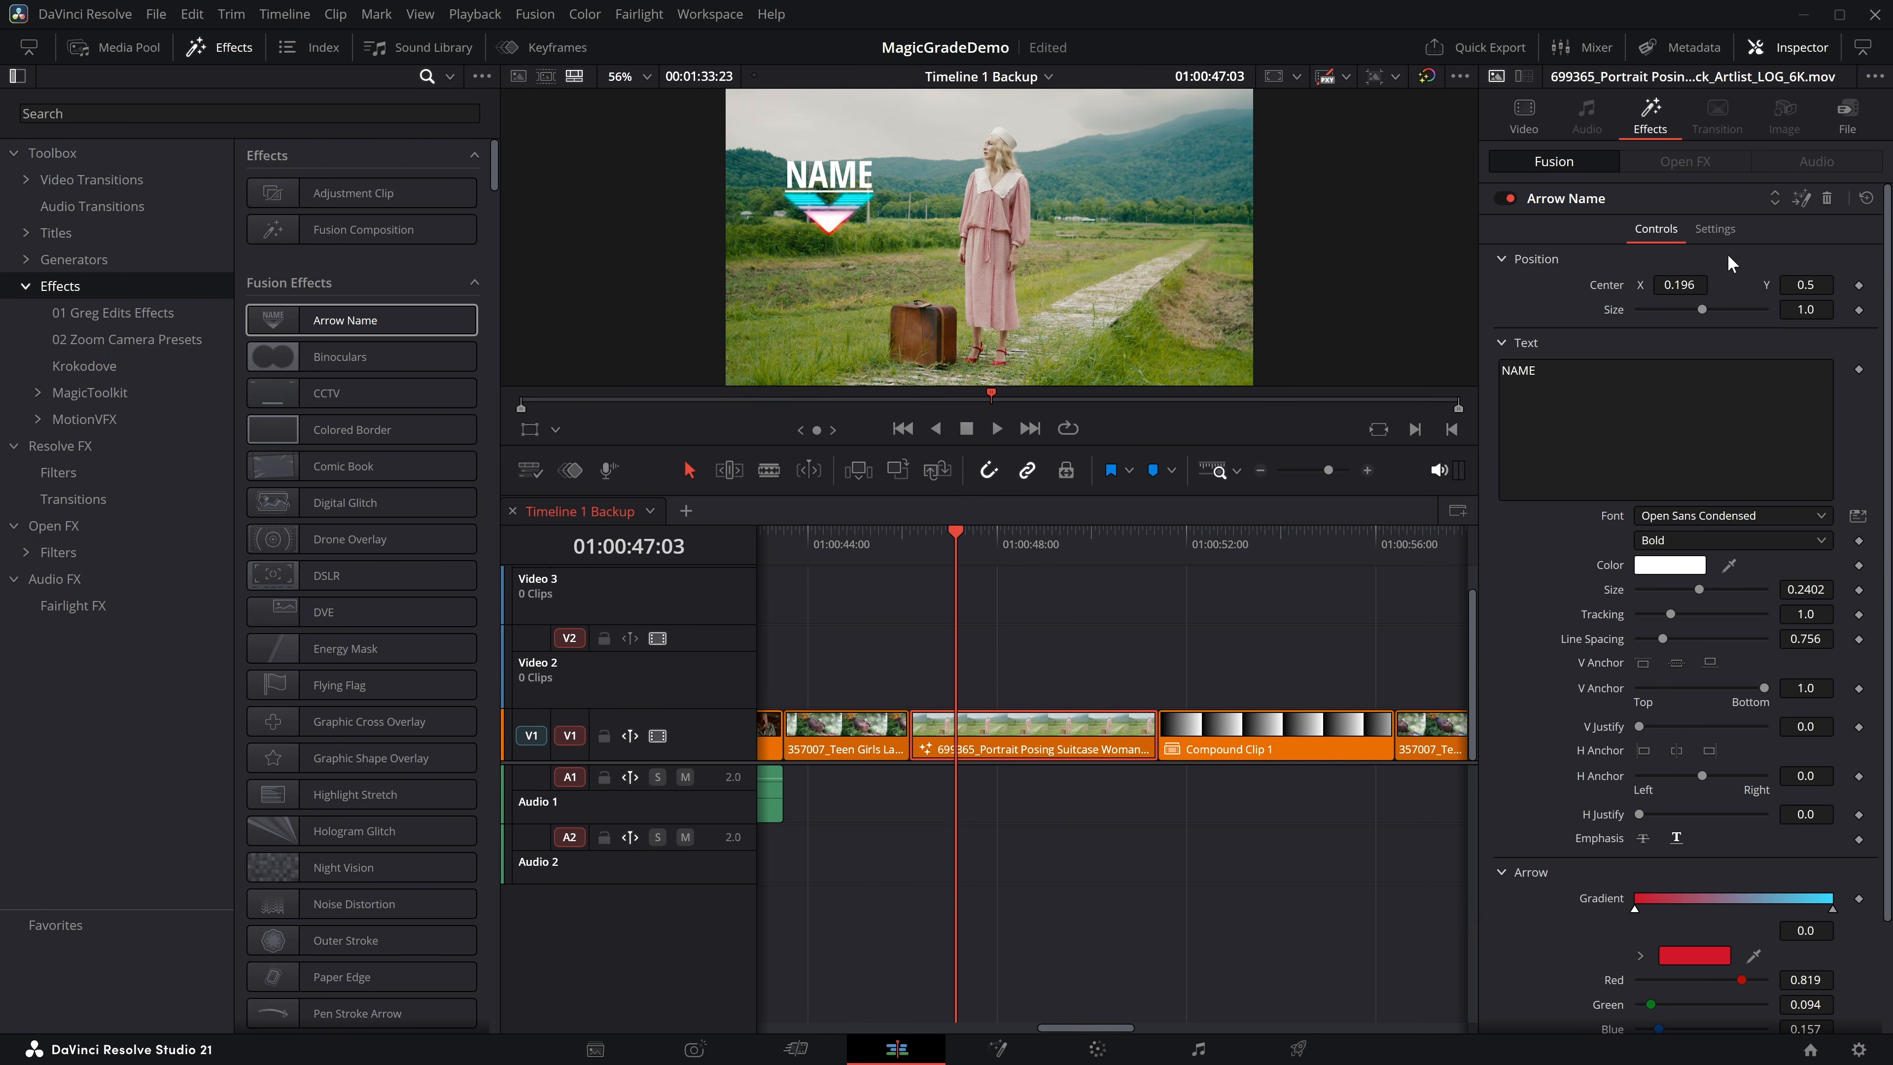
click(1826, 198)
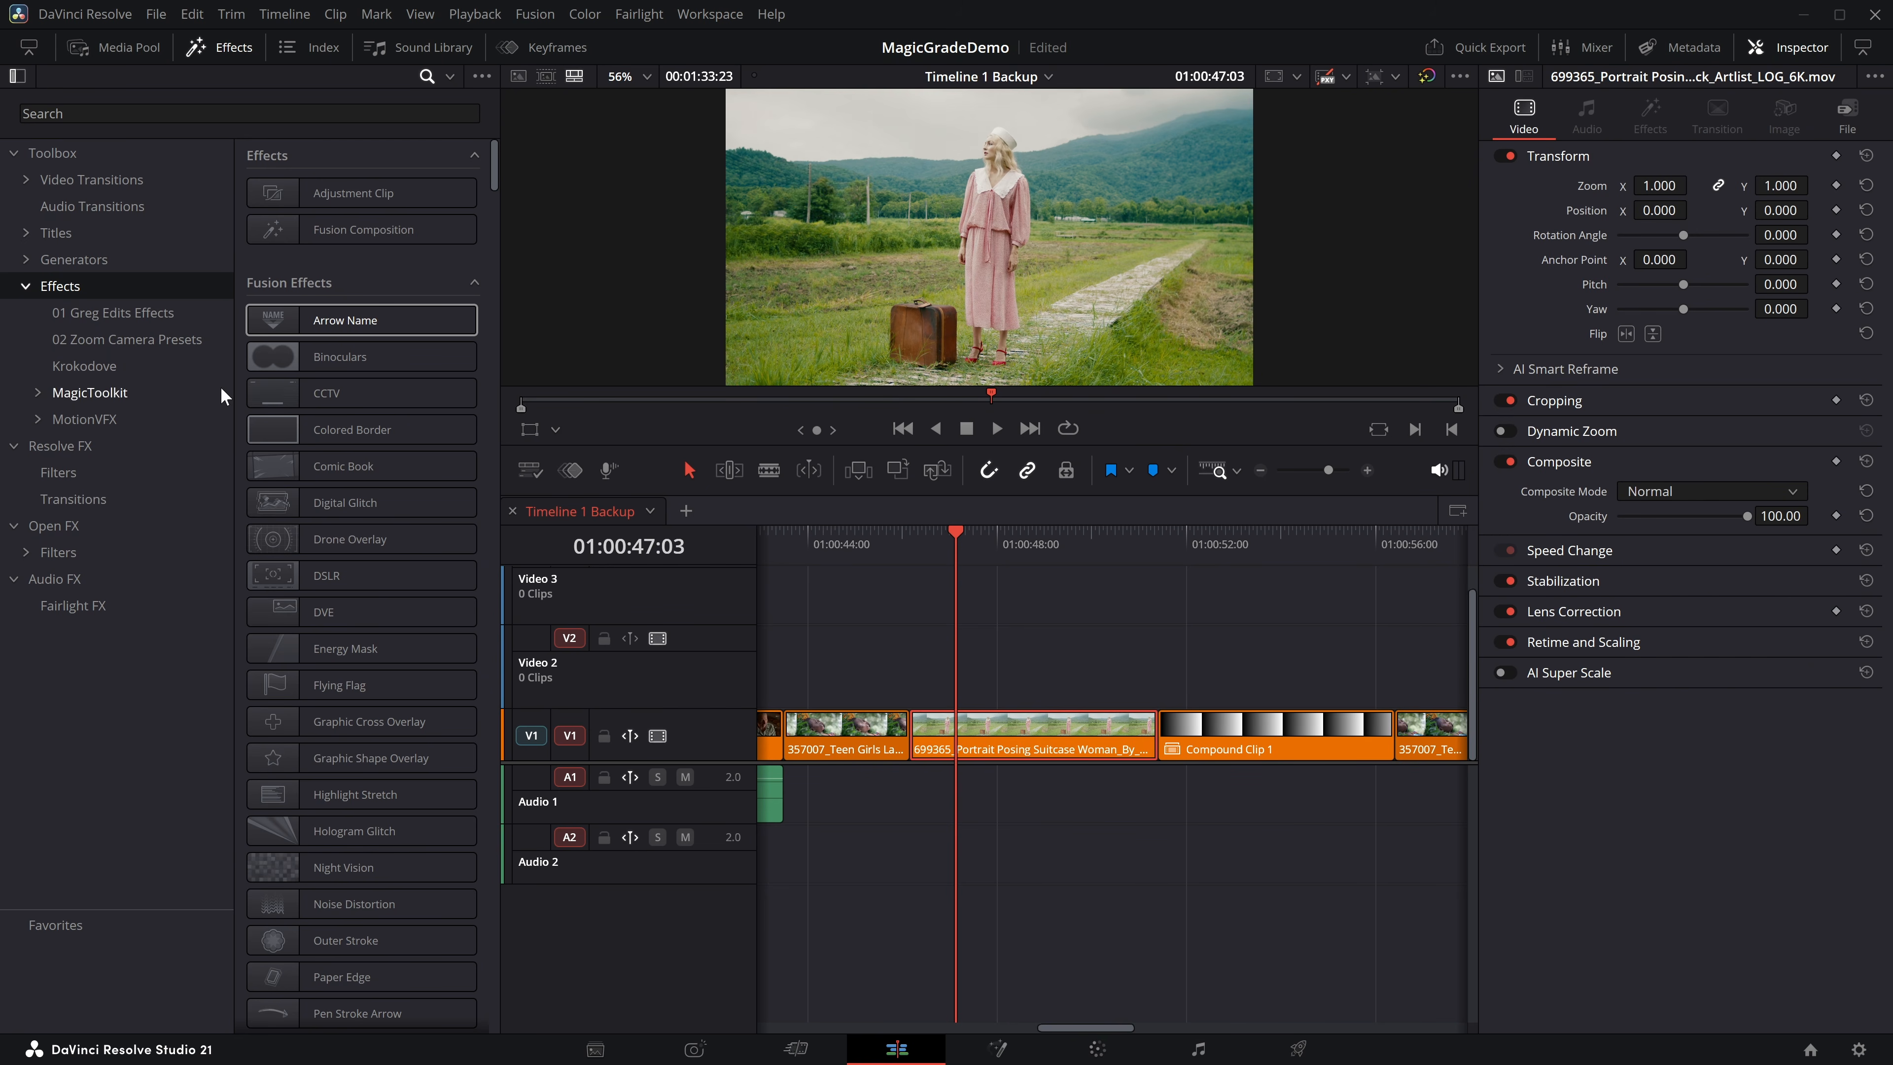
Preview the Hologram Glitch effect on the Portrait Posing clip and undo its application.
scroll(308, 400, down, 3)
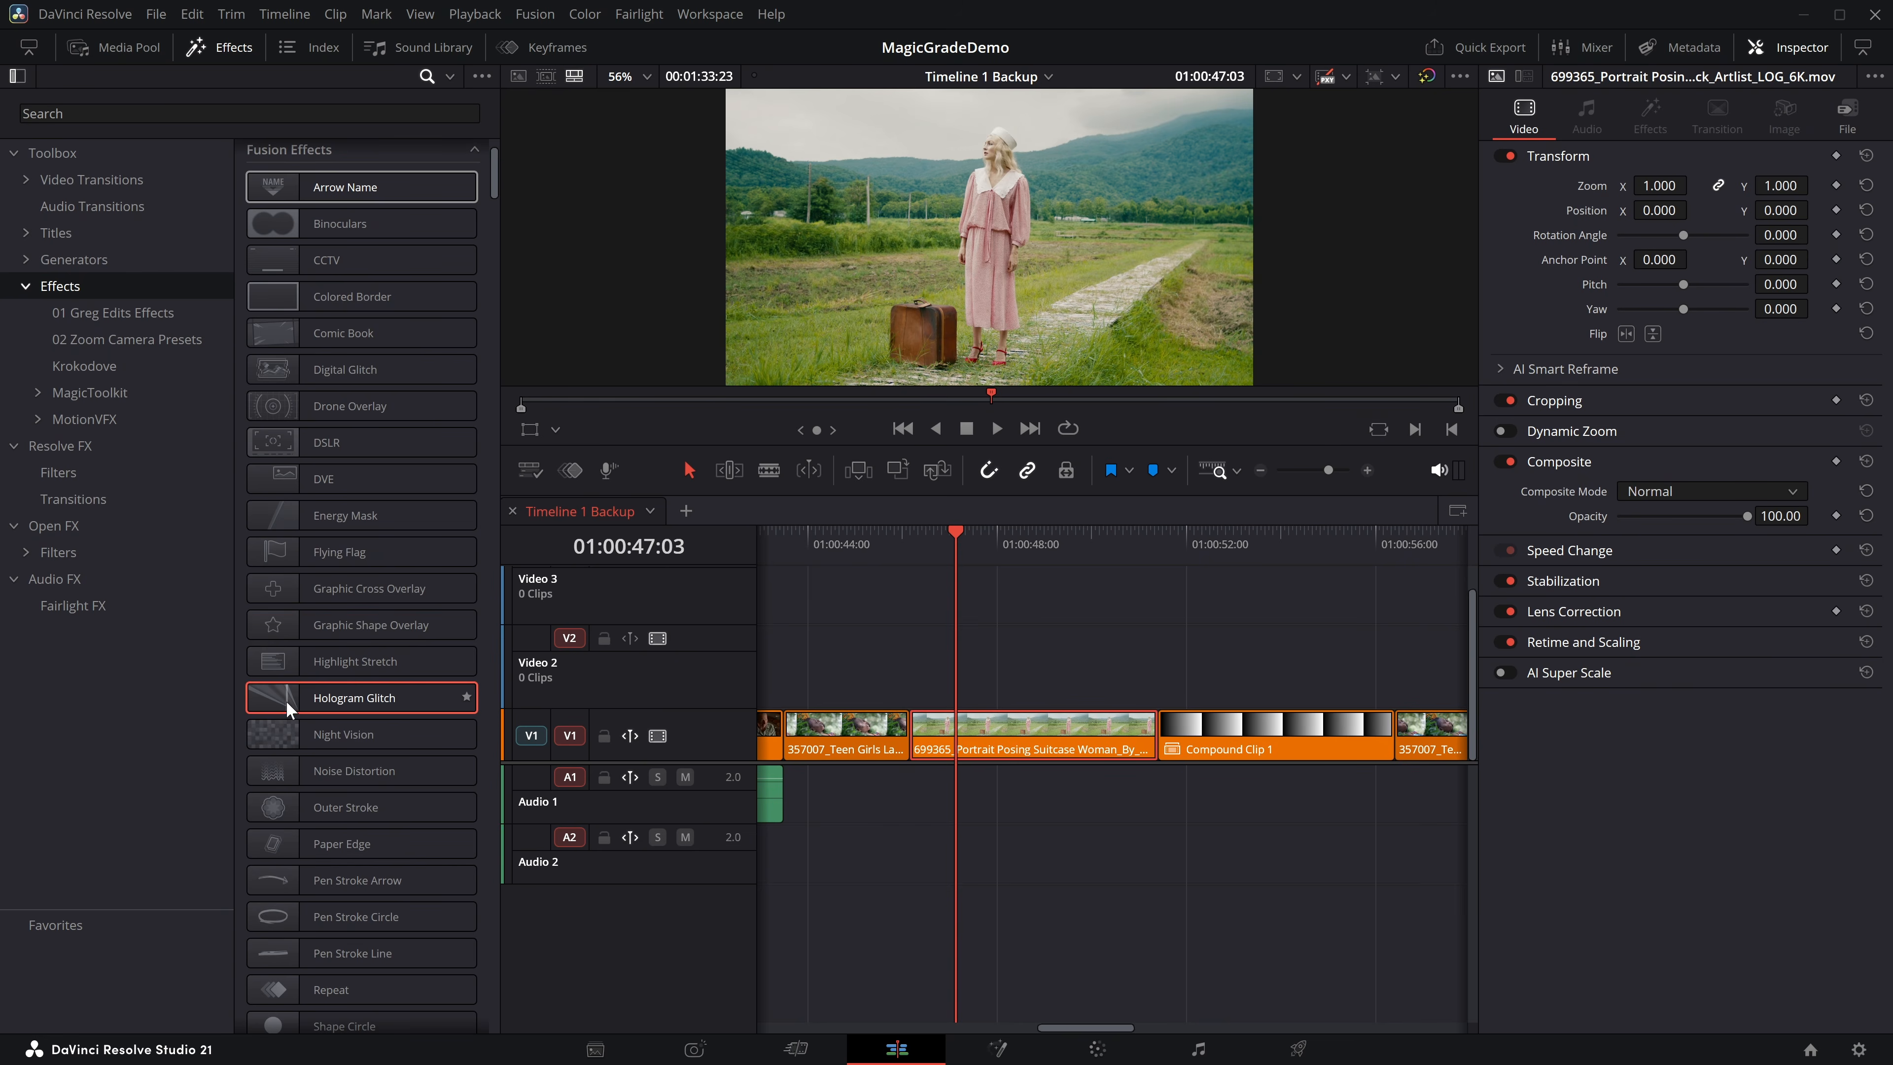
drag(264, 682, 961, 727)
drag(955, 531, 902, 527)
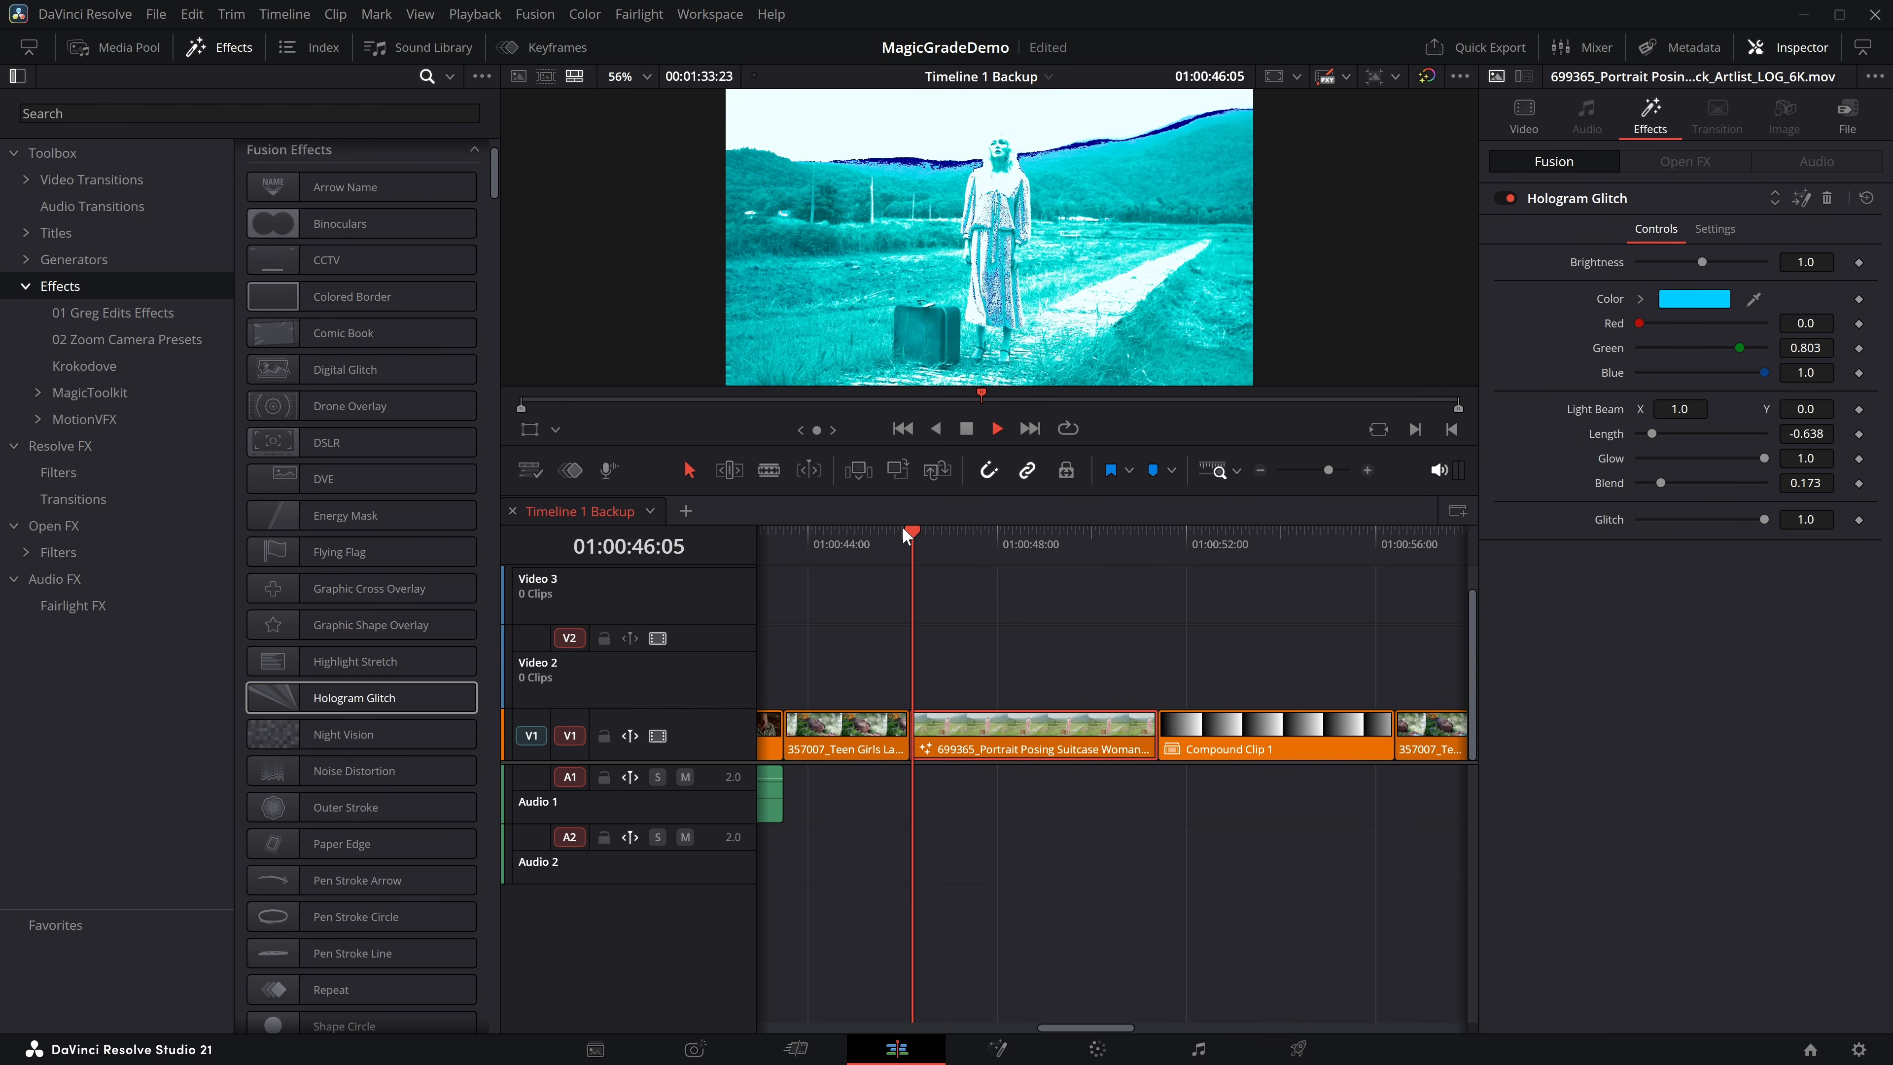
key(ctrl+z)
Place the Chalk Fusion title on Video 2 above the Portrait Posing clip and apply Hologram Glitch to it.
click(60, 232)
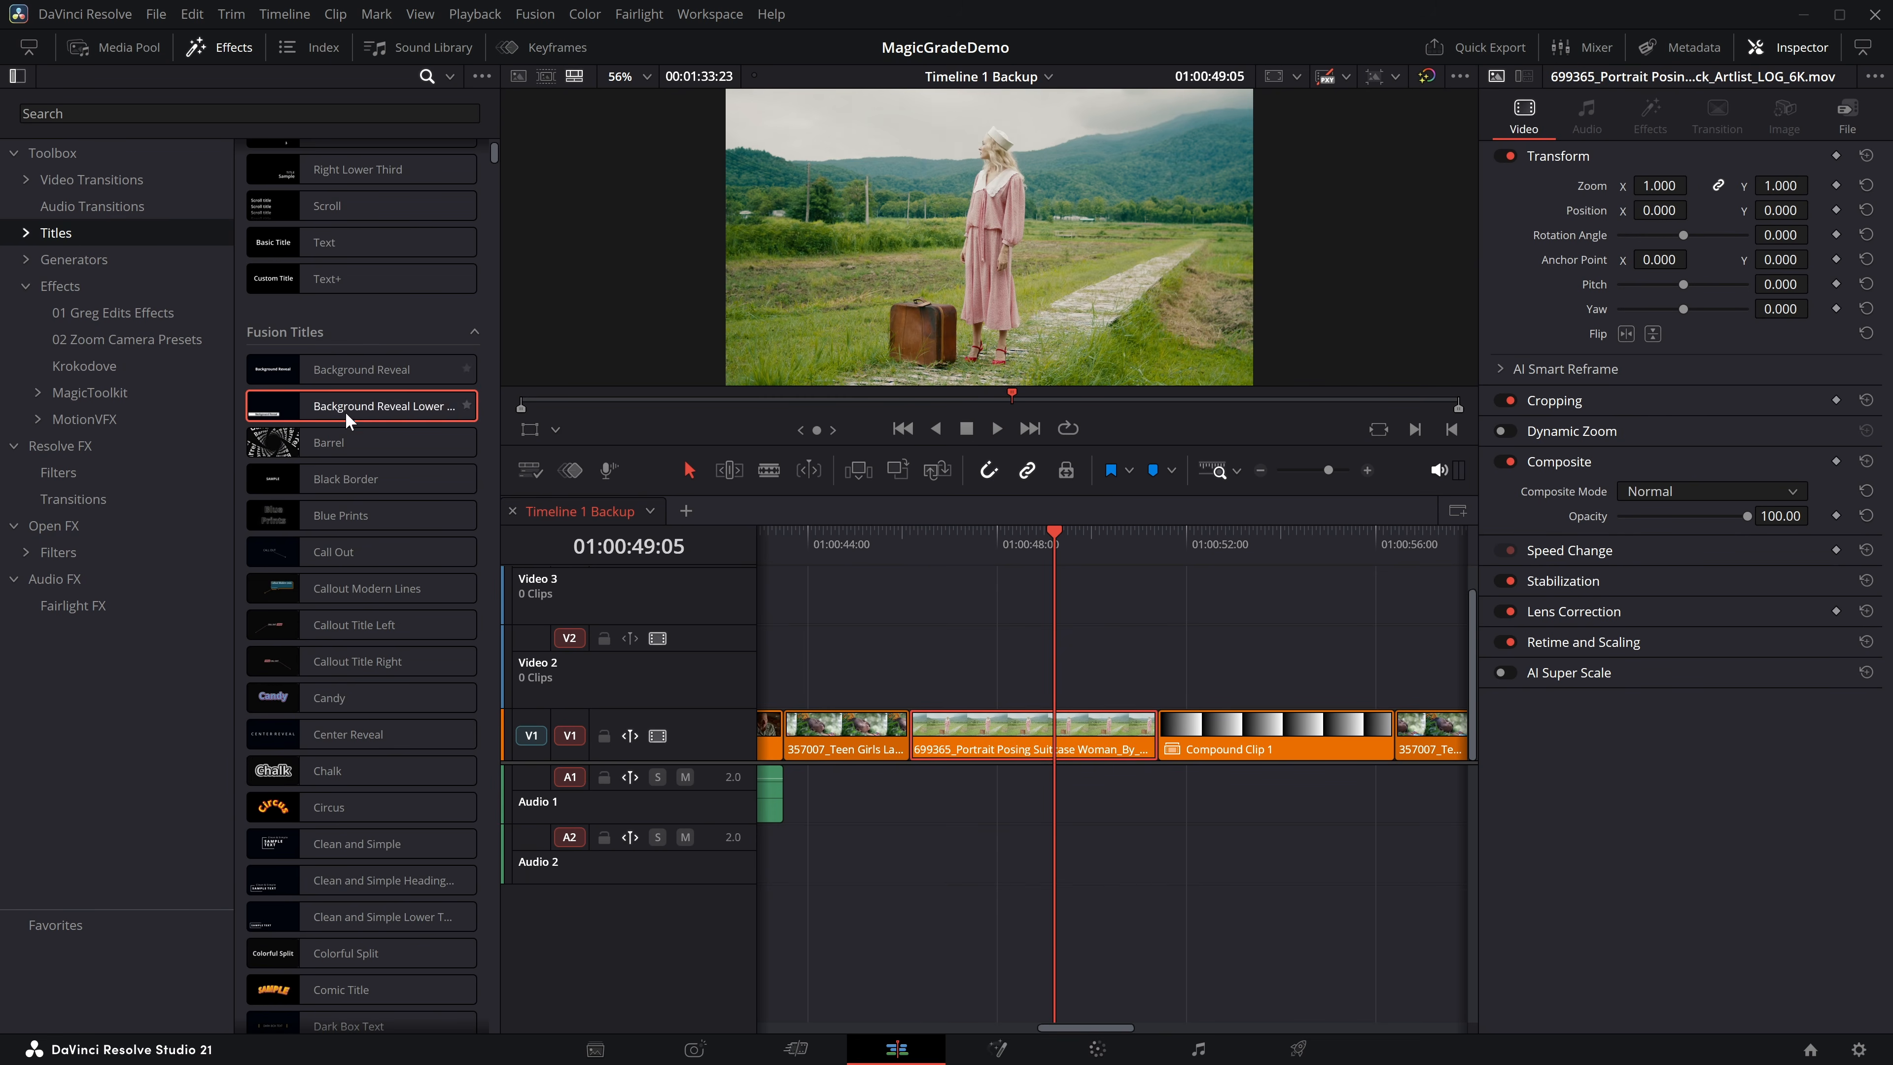
drag(301, 773, 932, 675)
click(67, 286)
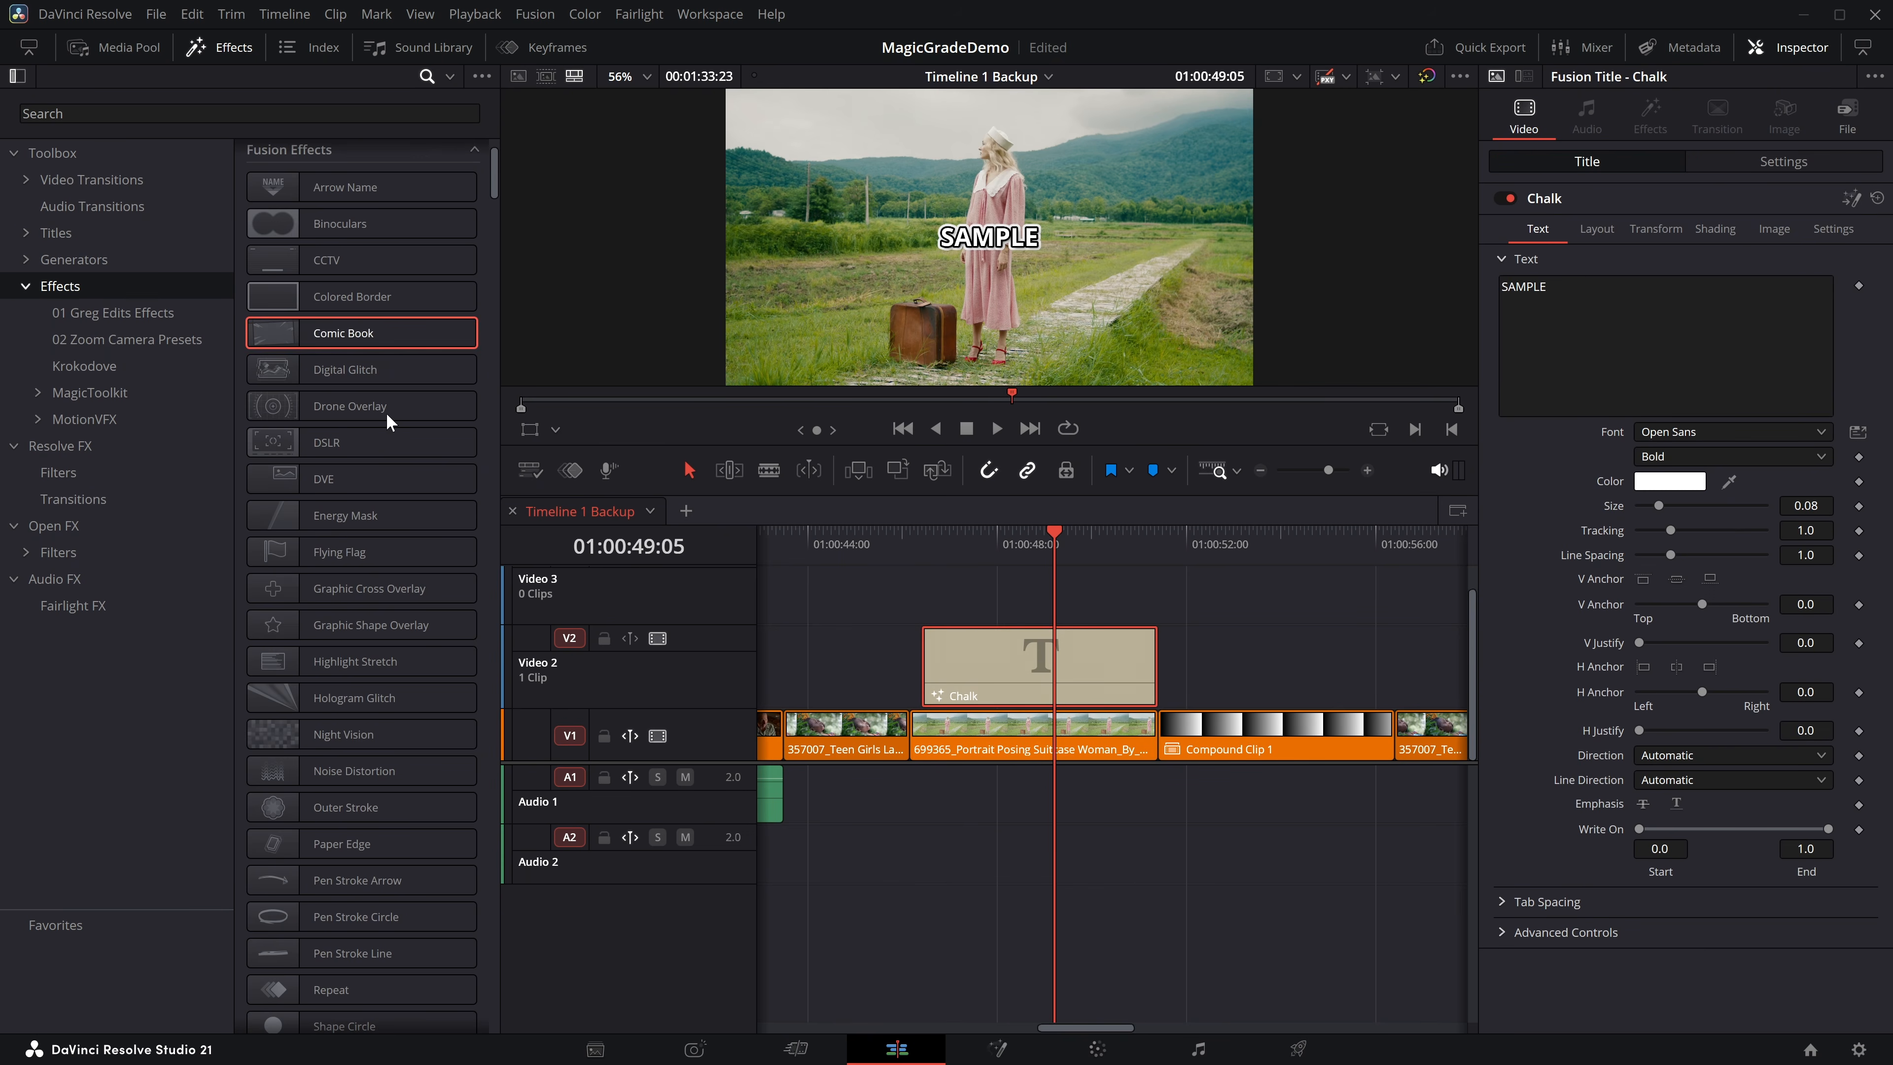
drag(298, 704, 991, 671)
Play back the Hologram Glitch on the Chalk title, and delete both the effect and the title.
click(921, 533)
key(space)
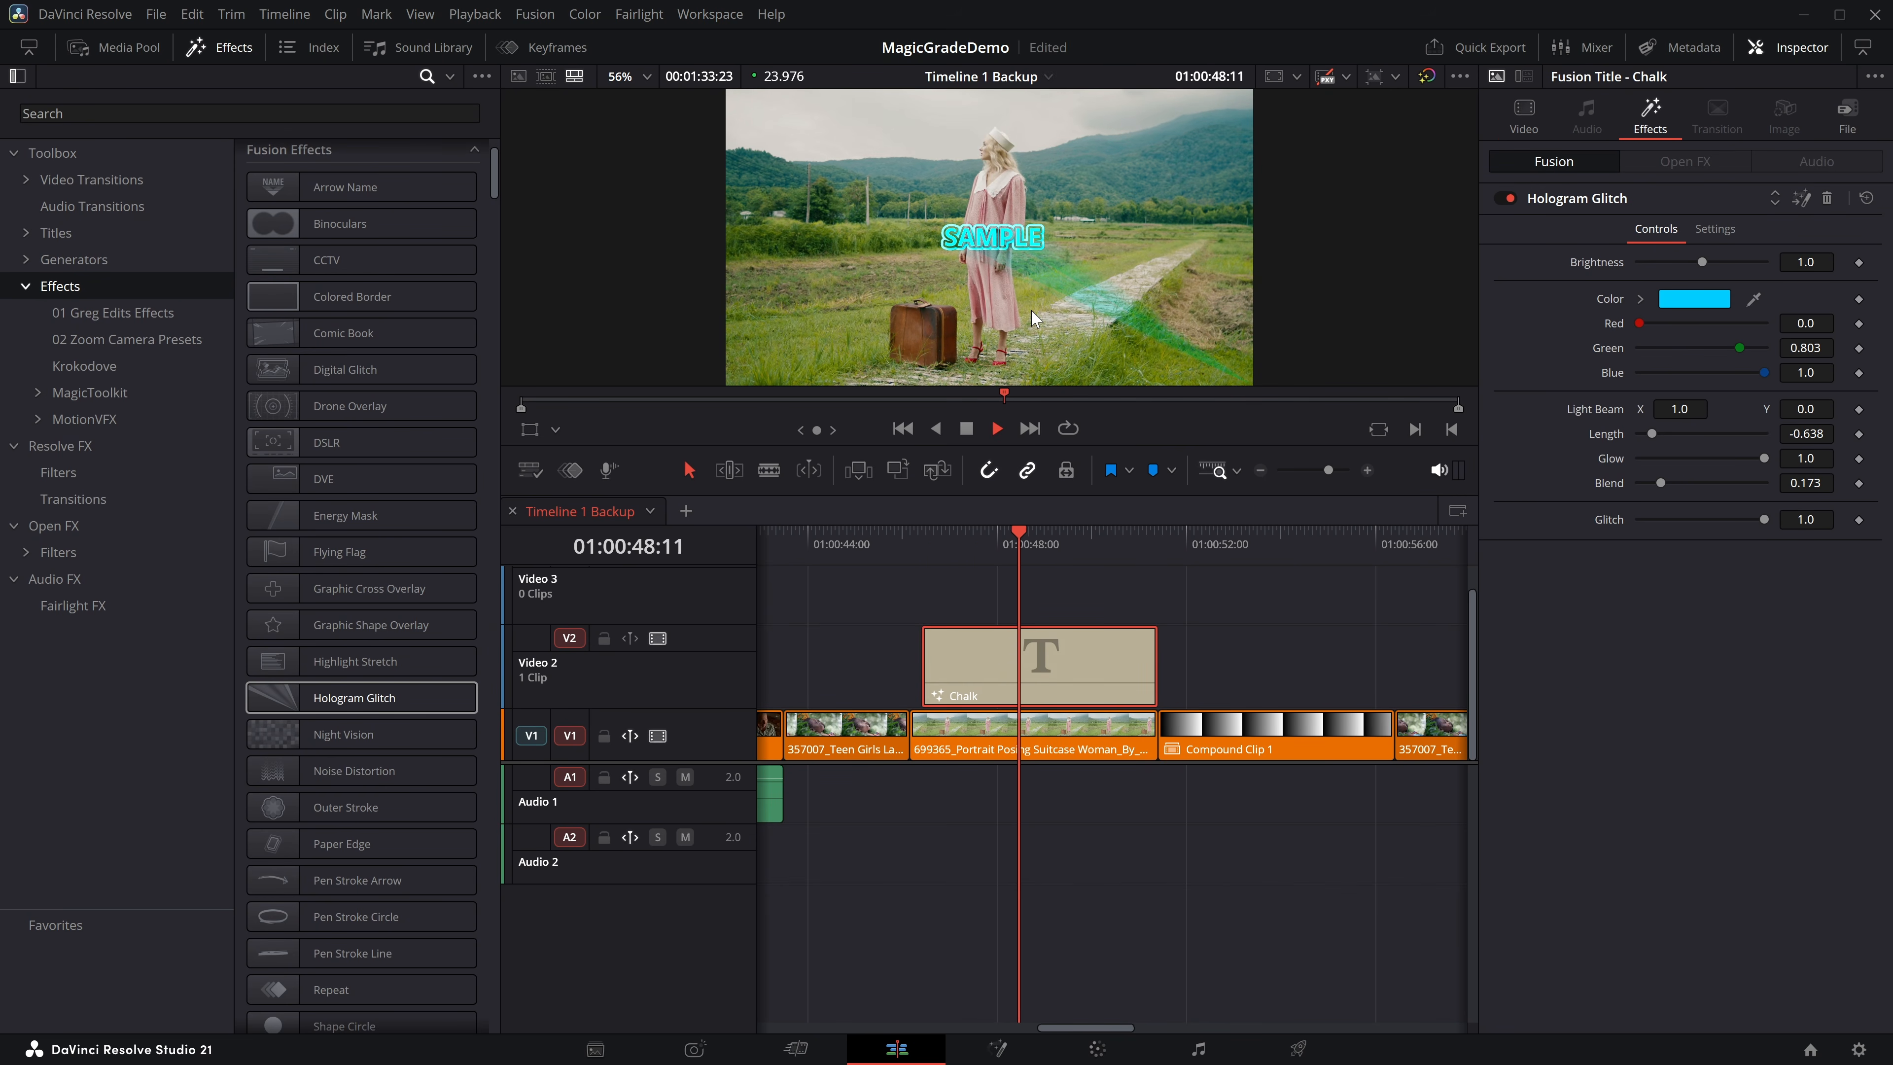
key(space)
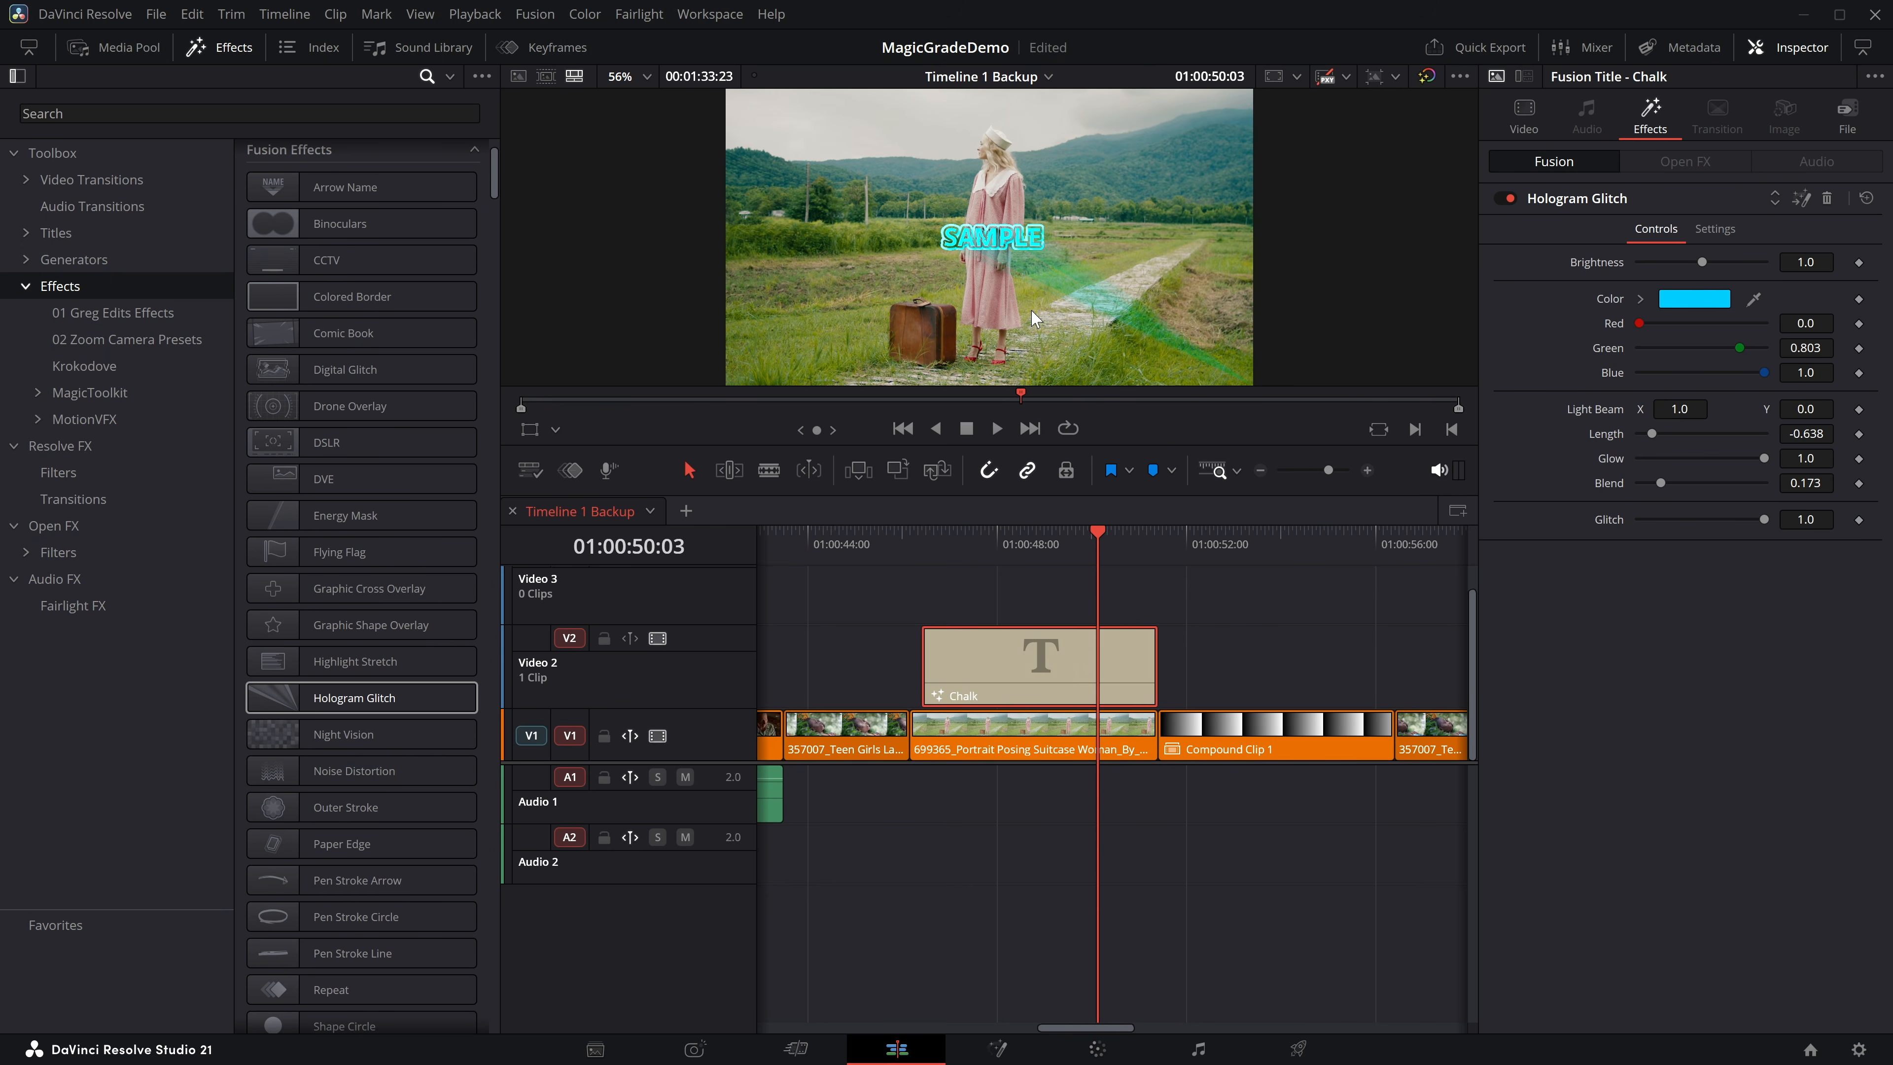
click(1823, 203)
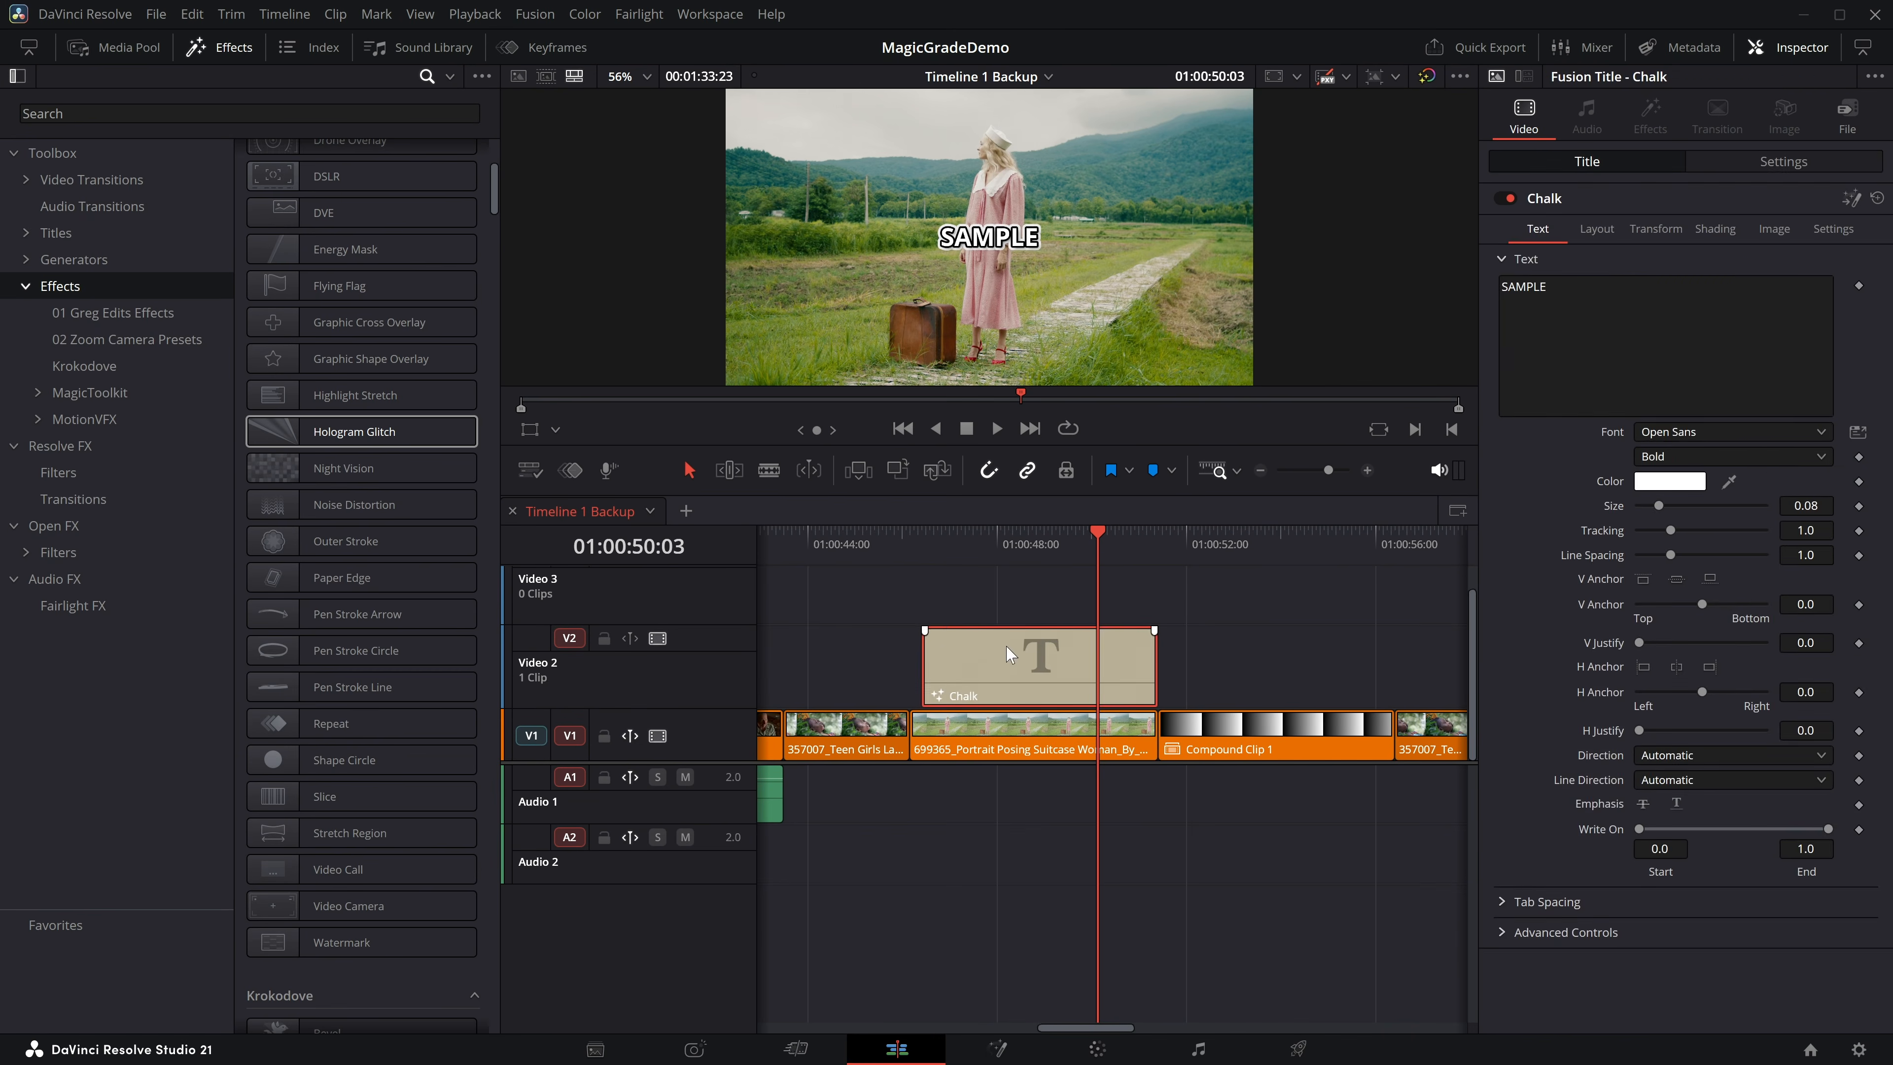
key(Delete)
Apply the Pen Stroke Arrow Fusion effect to the Portrait Posing clip and play it back.
mouse_move(304, 614)
mouse_down()
mouse_move(973, 710)
mouse_move(974, 727)
mouse_up()
click(913, 535)
key(space)
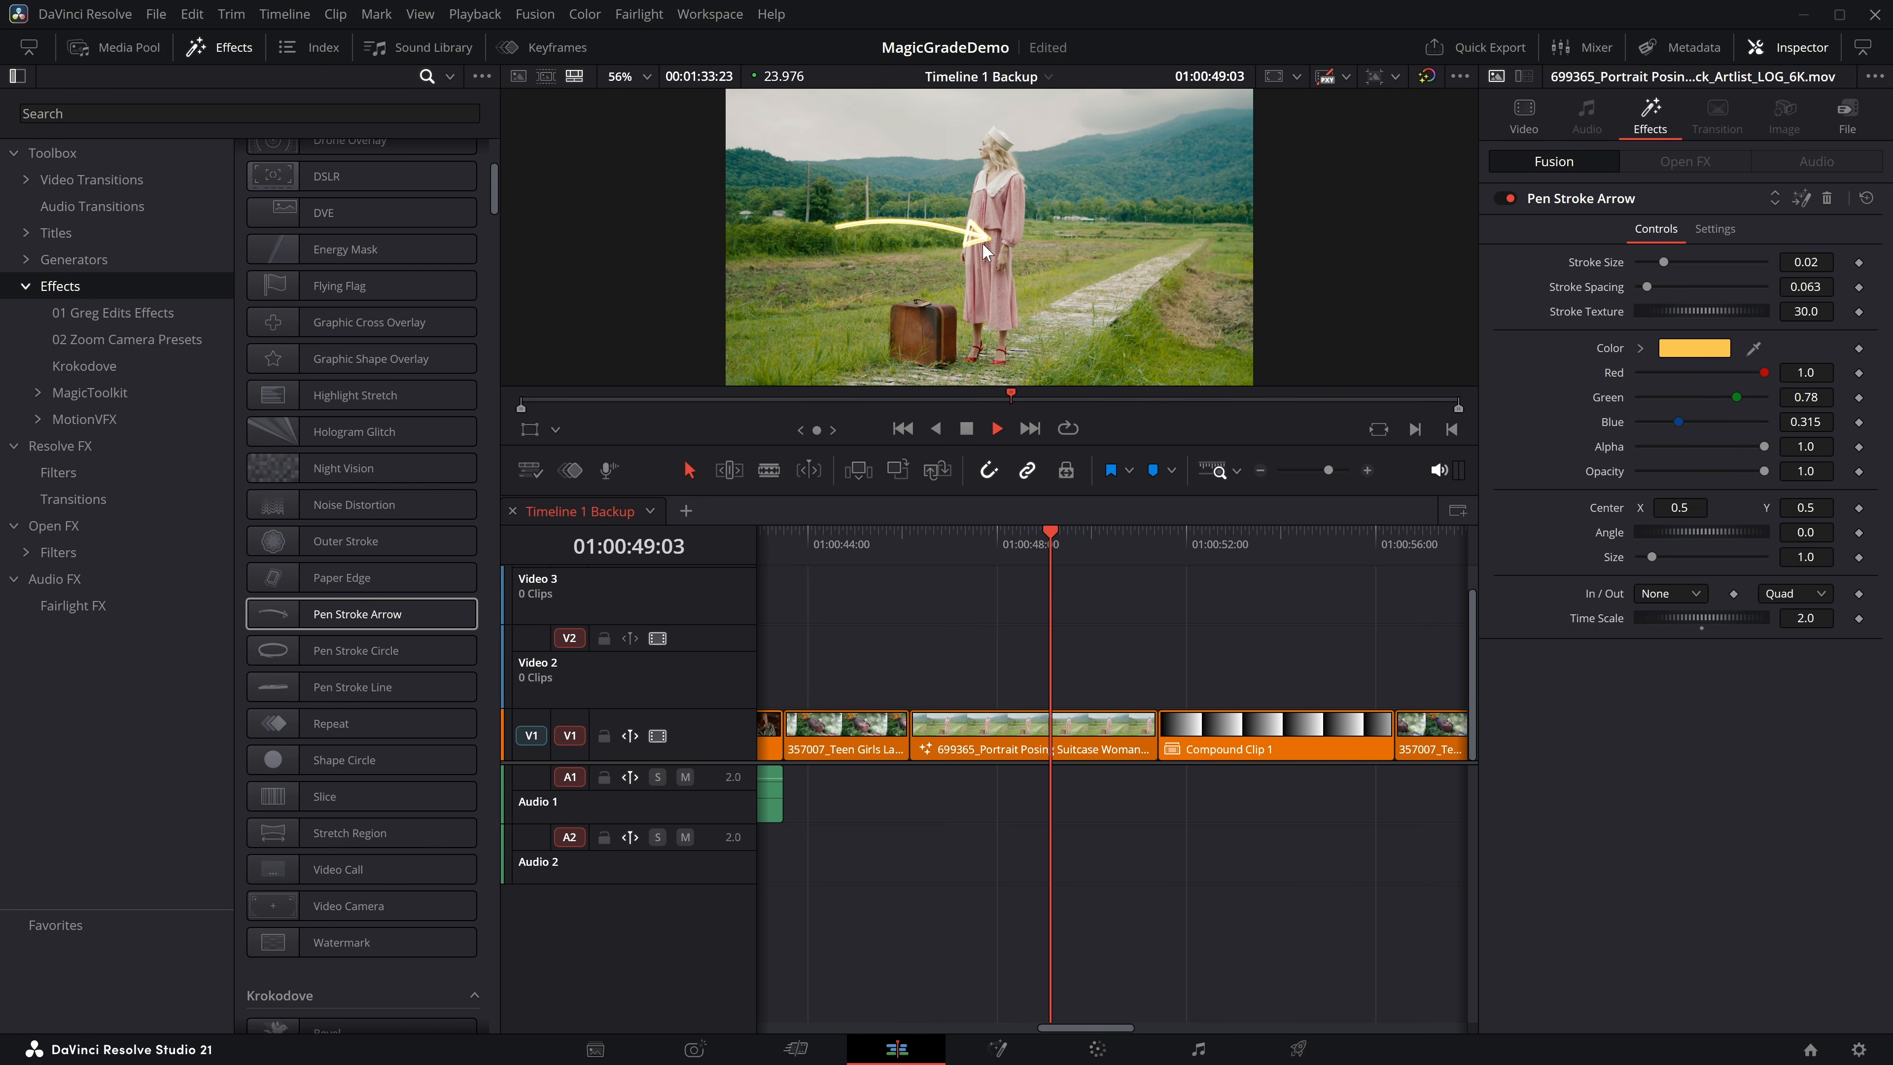
key(space)
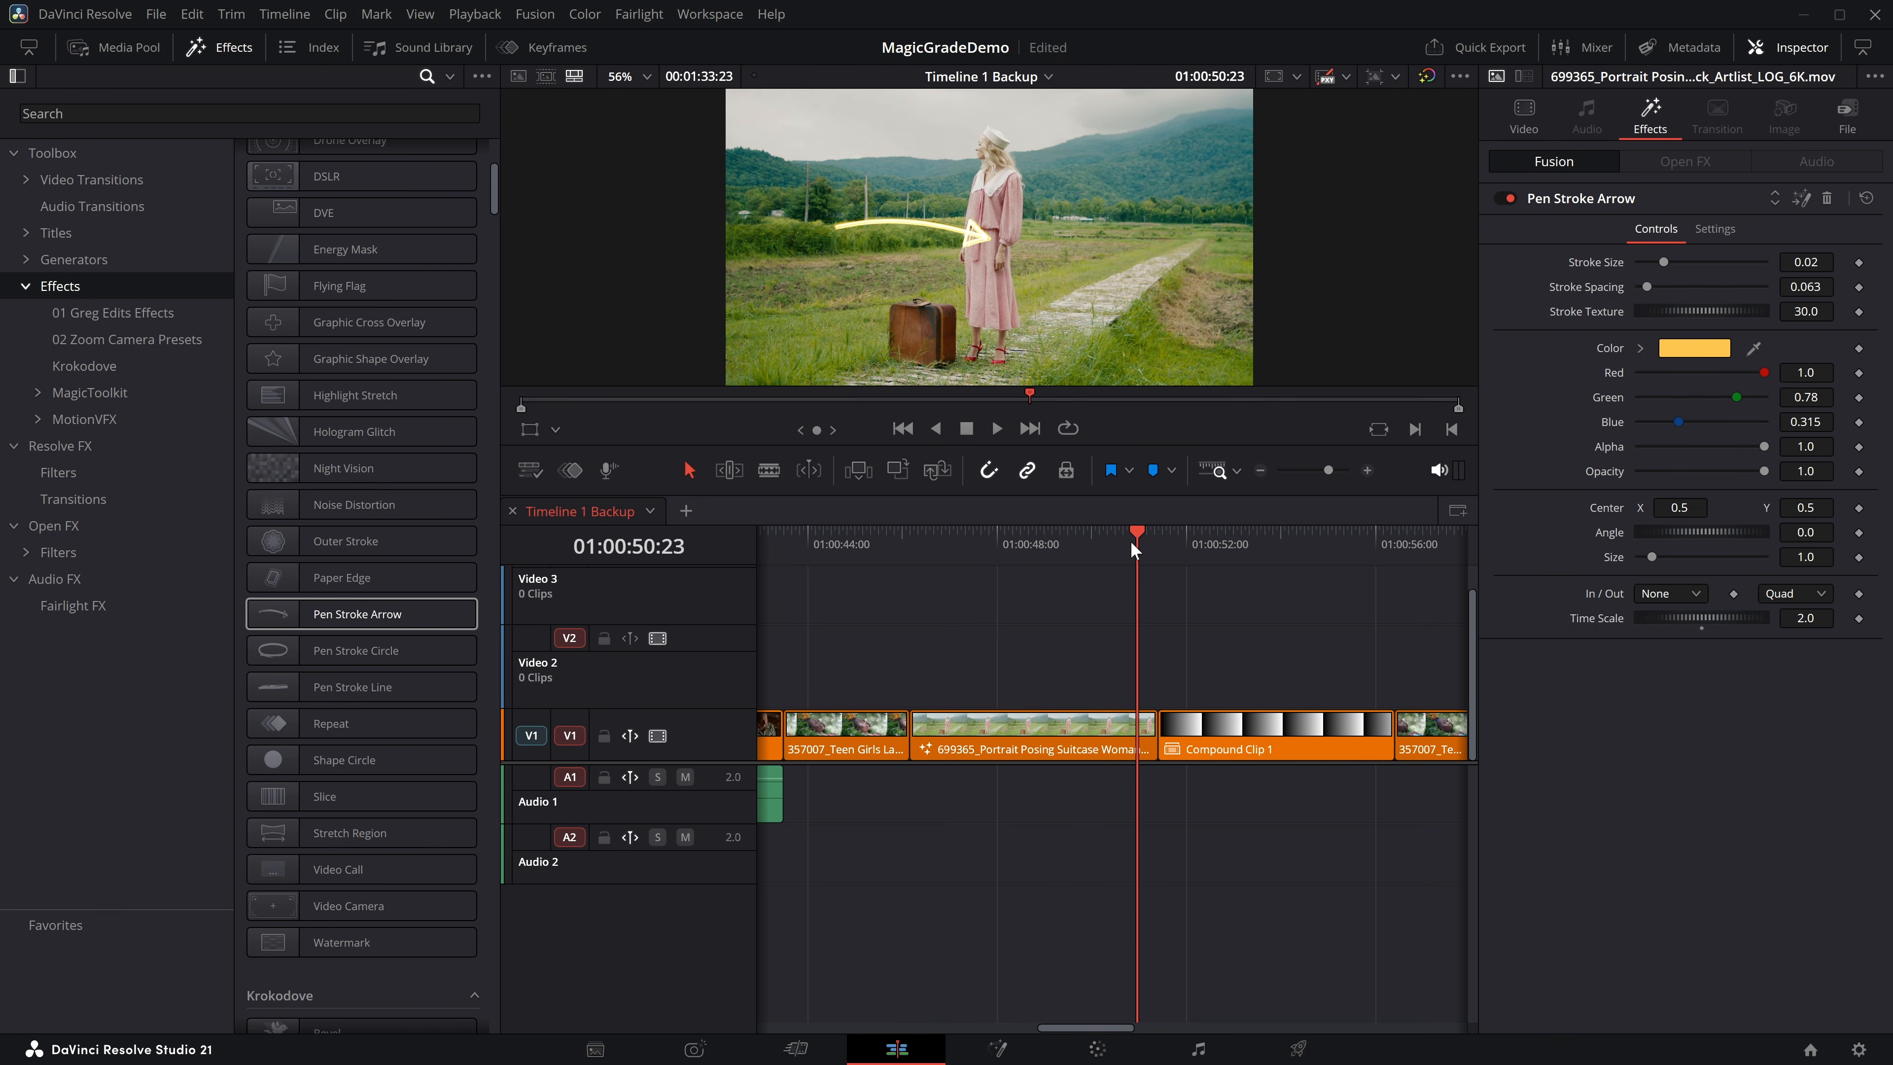
Replay the Pen Stroke Arrow animation from the clip's start through its end and scrub back into the clip.
click(898, 538)
key(space)
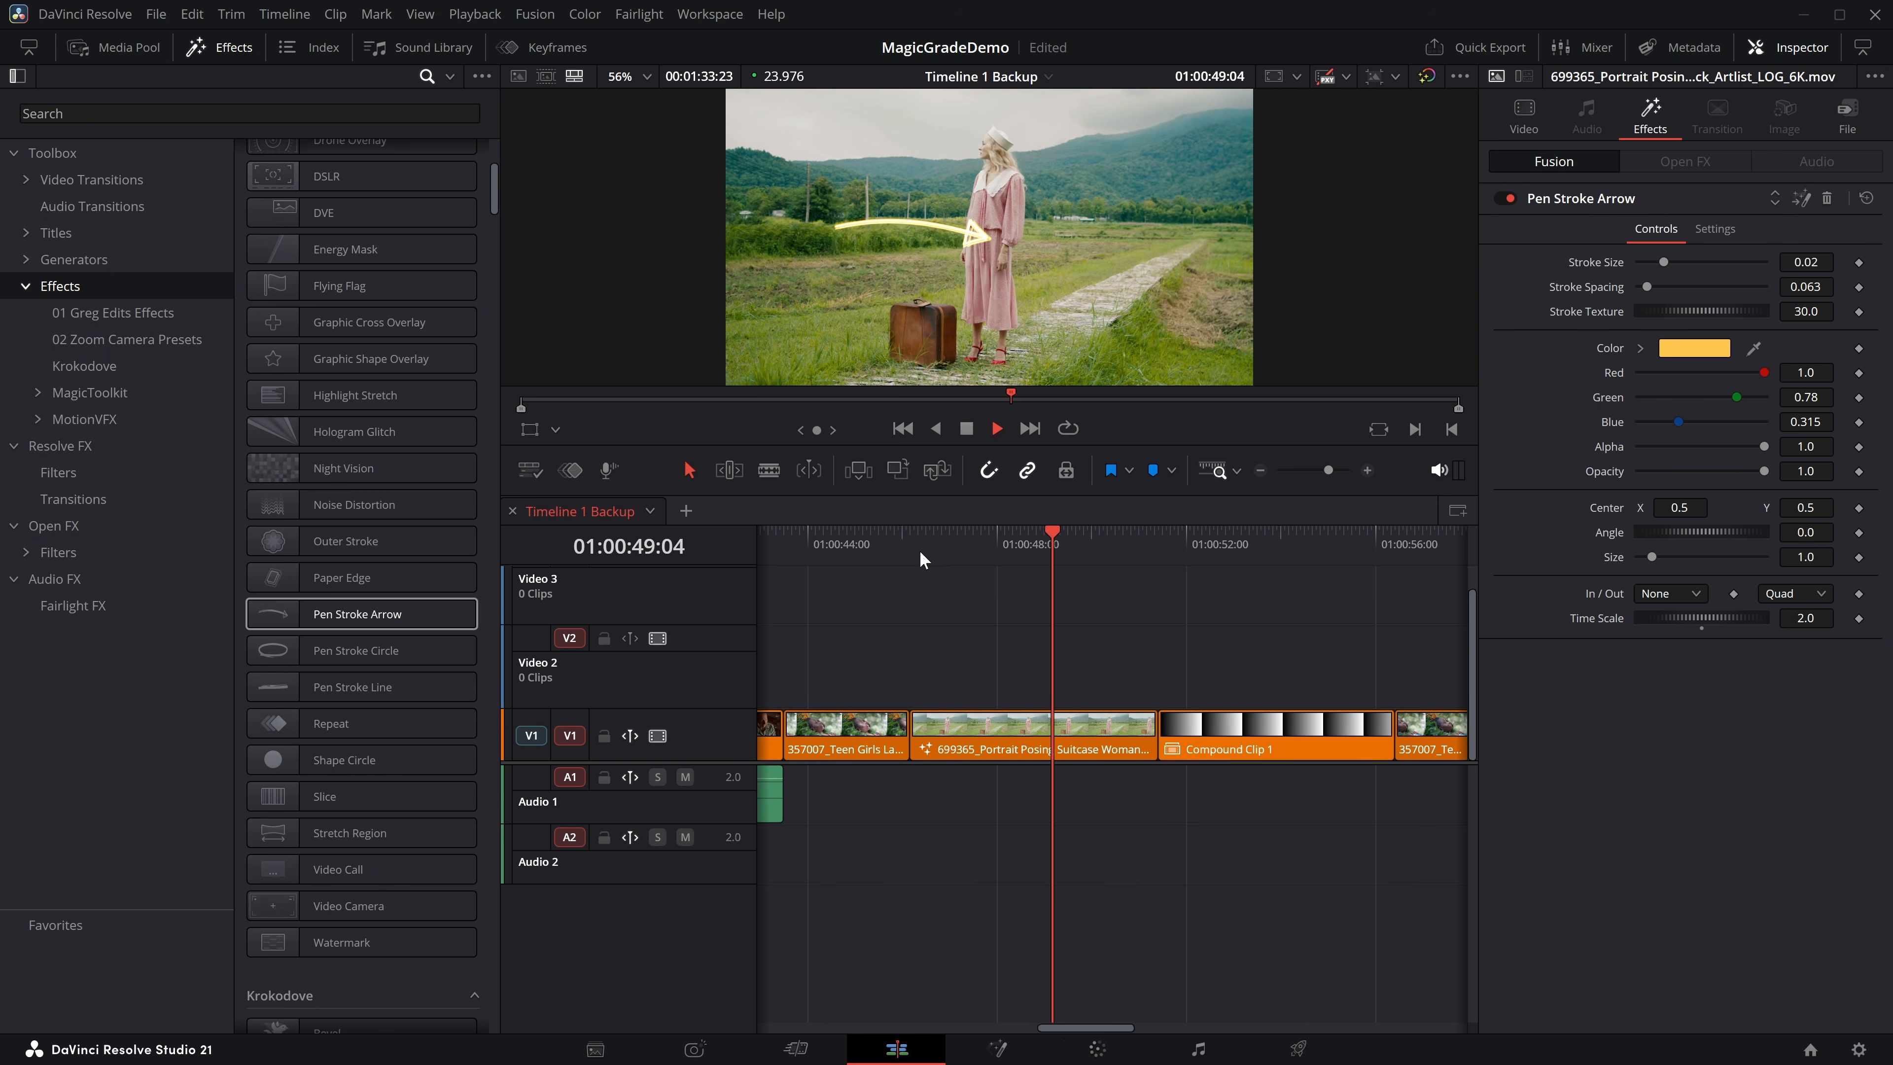
key(space)
key(space)
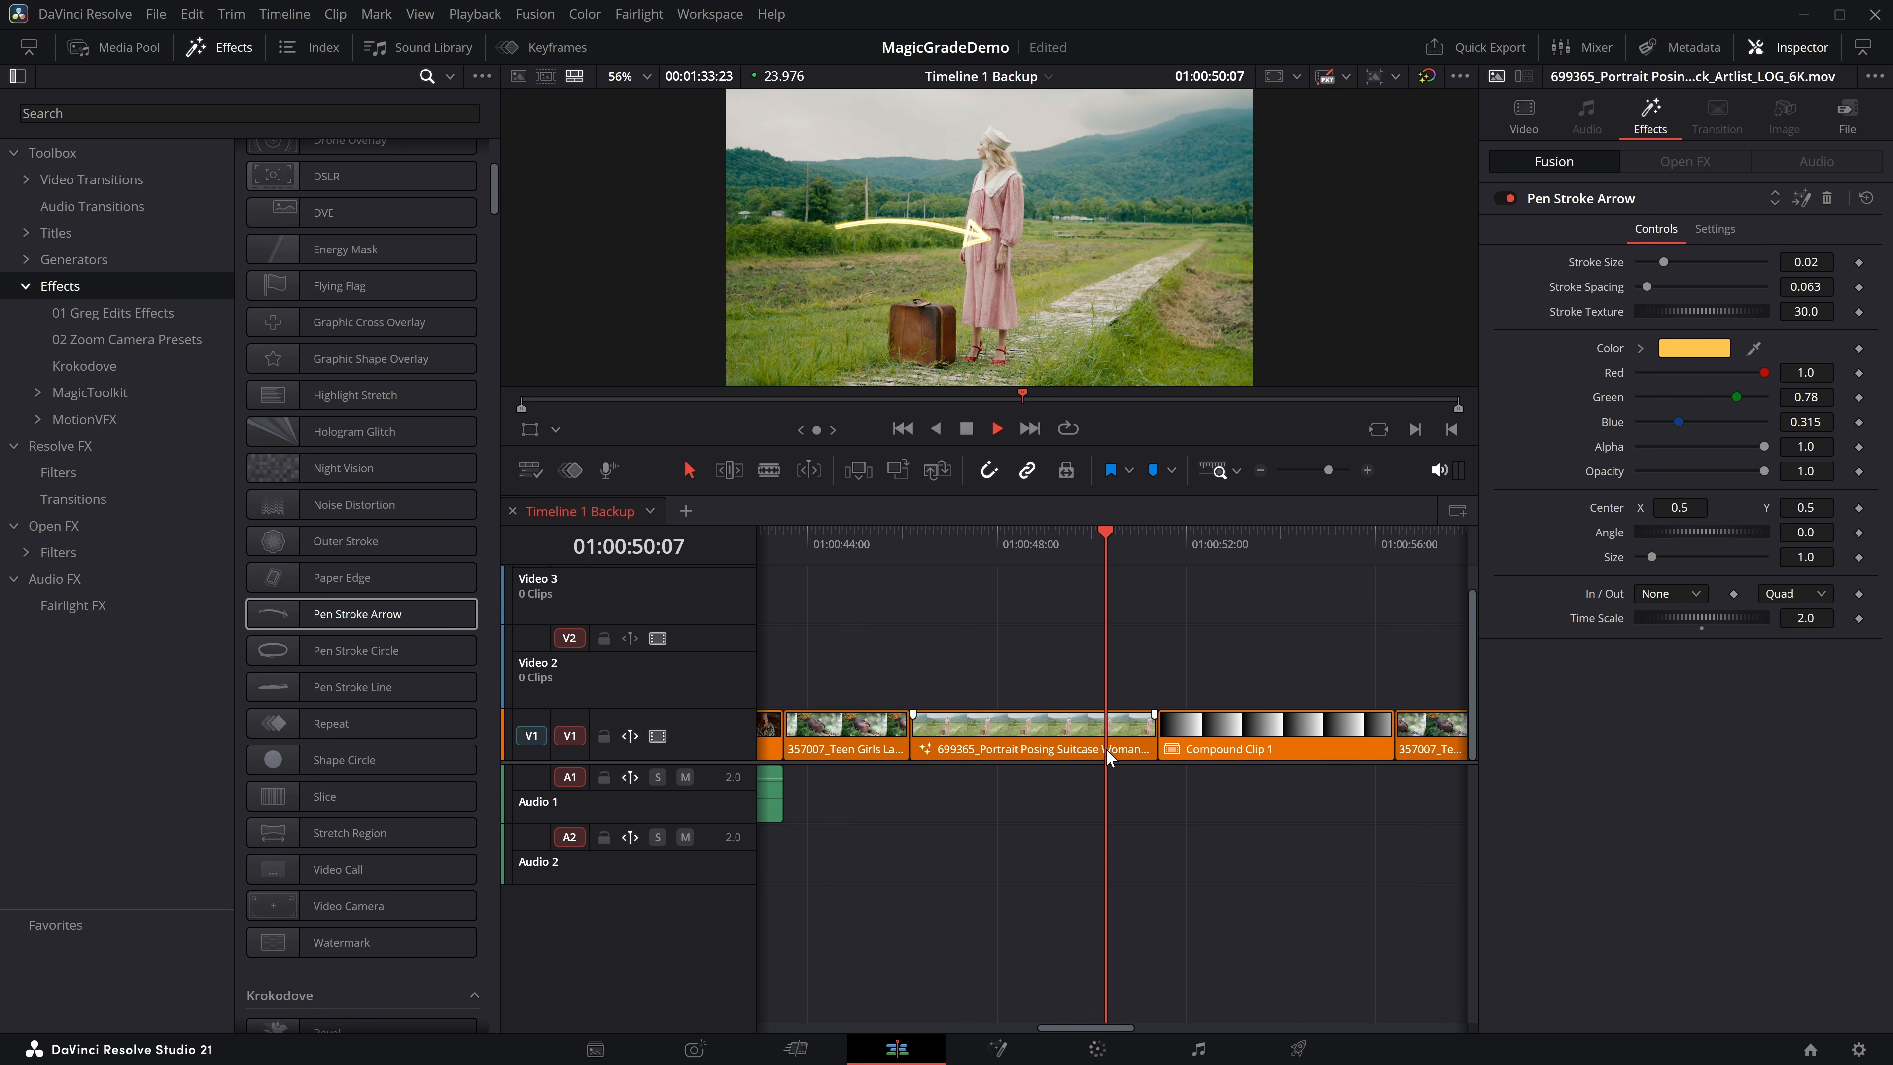
key(space)
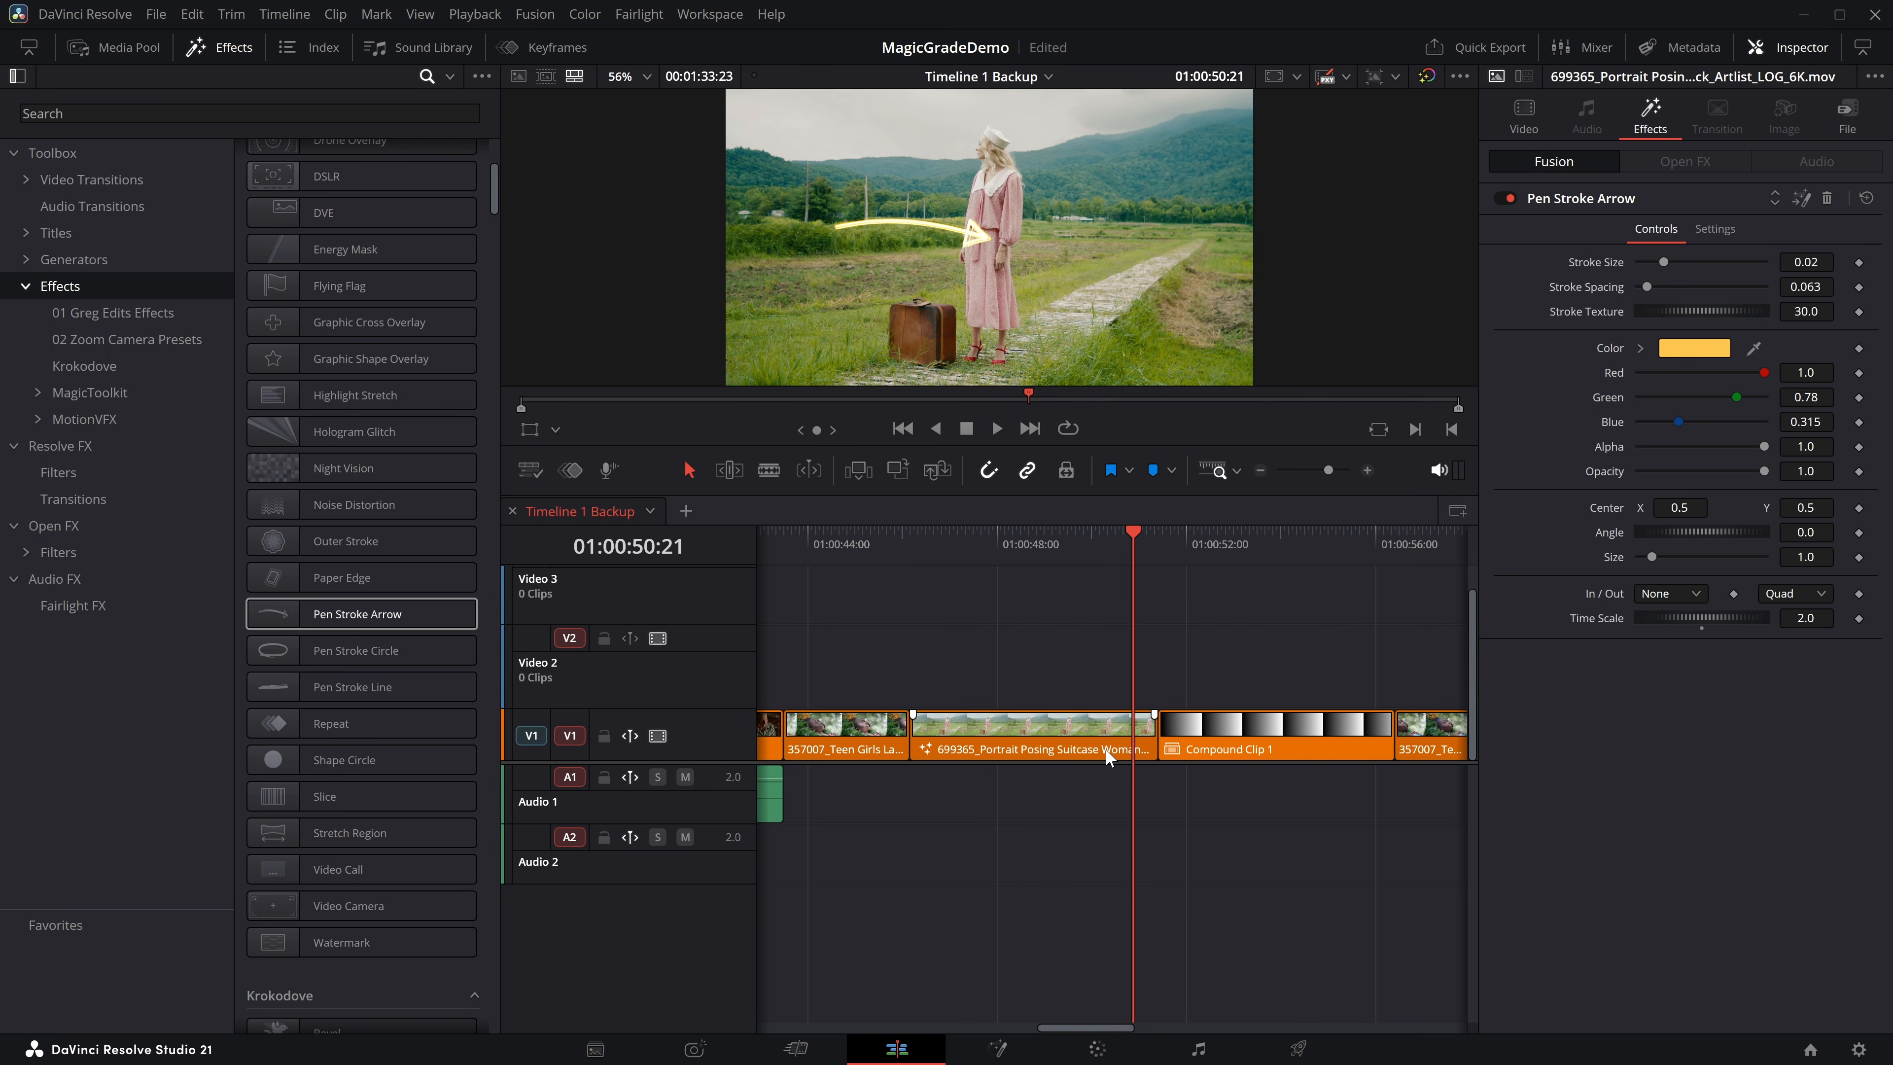
key(space)
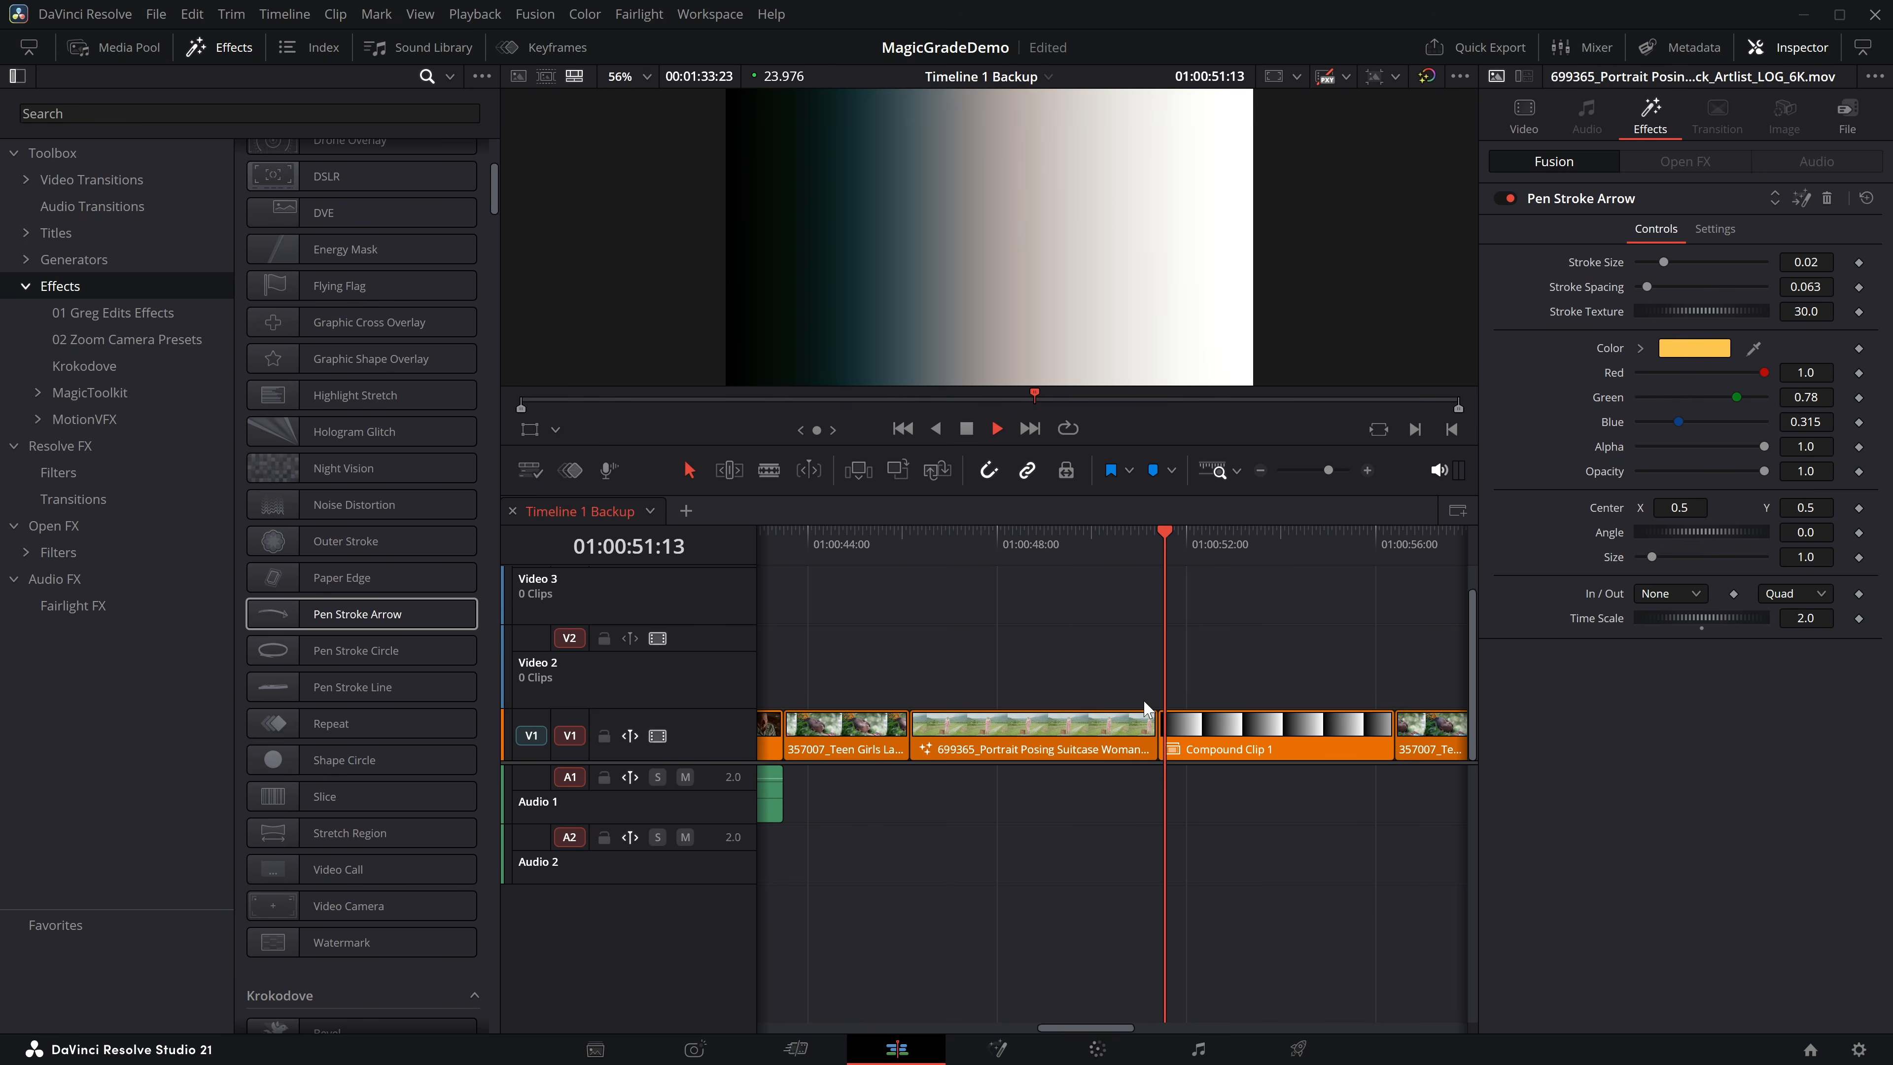
key(space)
drag(1087, 549, 967, 548)
Add an Adjustment Clip on Video 2 above the Portrait Posing clip and apply the Pen Stroke Arrow effect to it.
scroll(417, 539, down, 5)
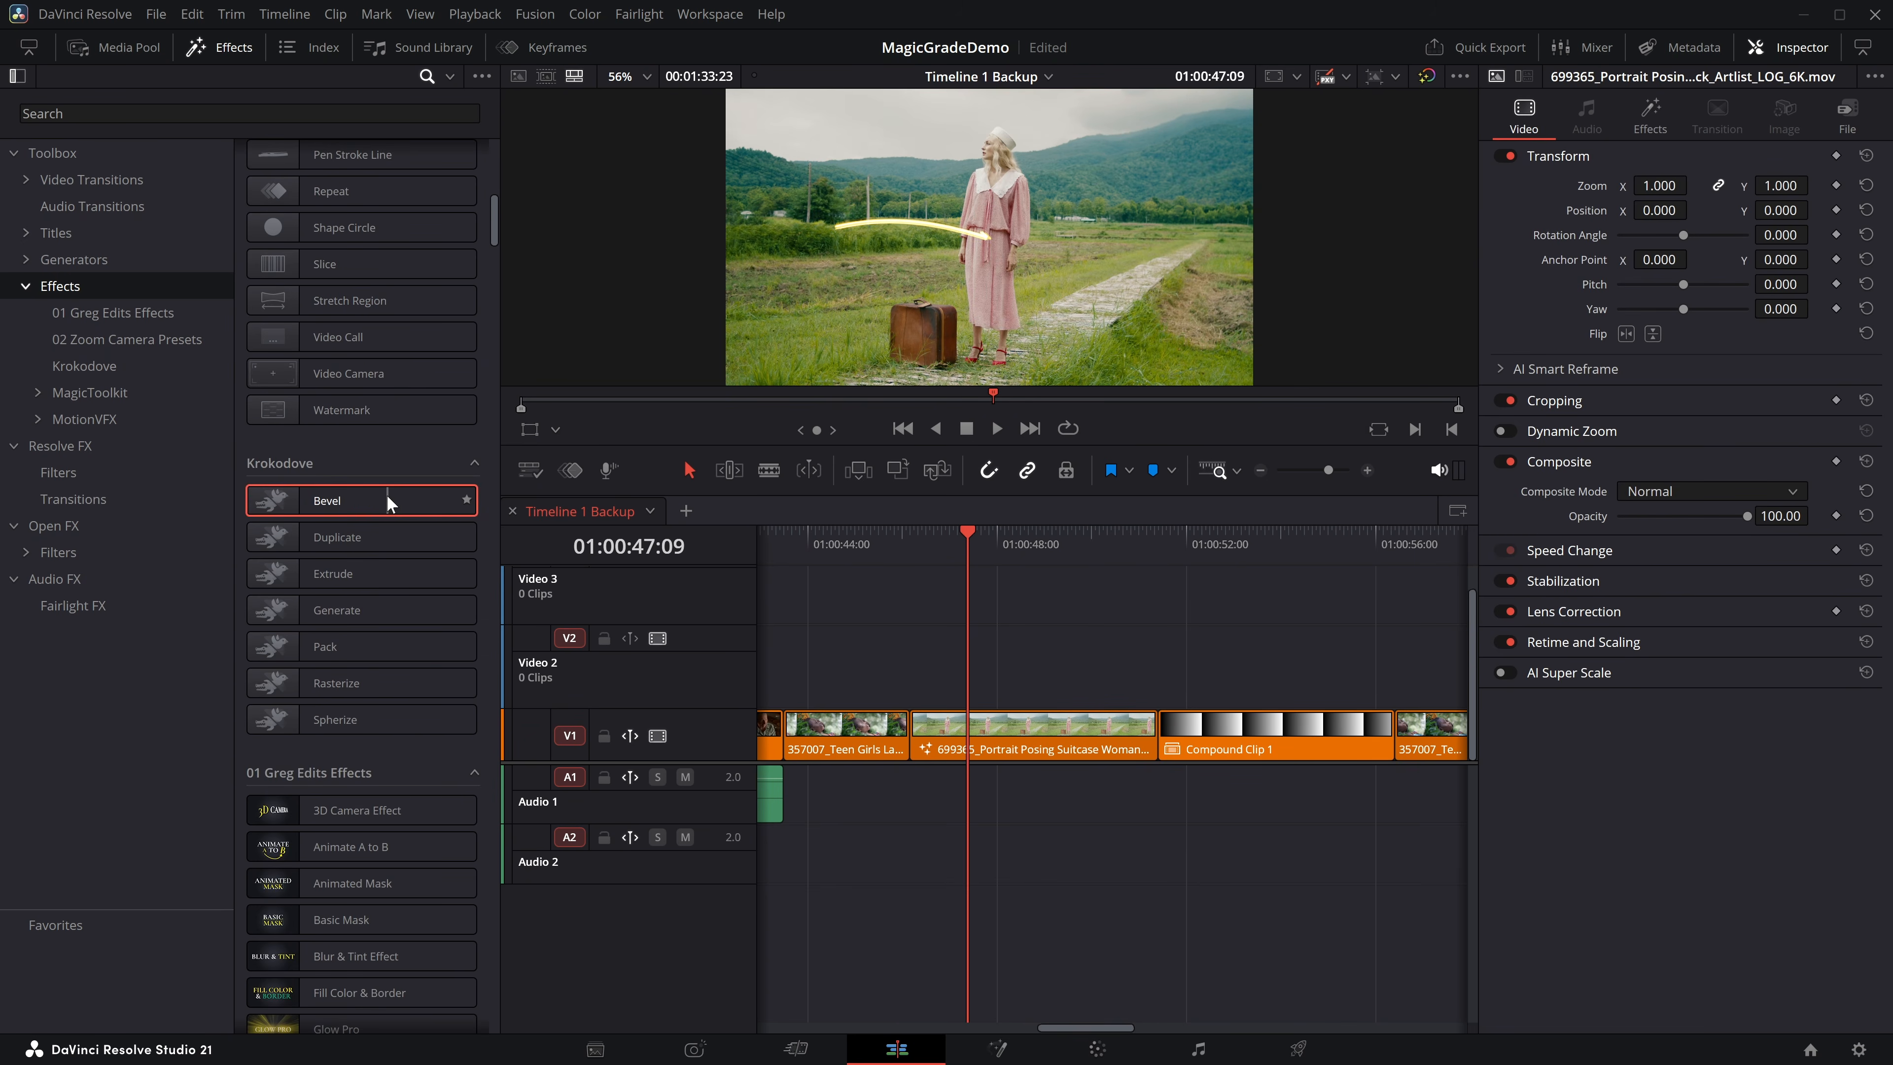
scroll(386, 490, up, 10)
drag(296, 204, 1005, 672)
scroll(406, 510, down, 4)
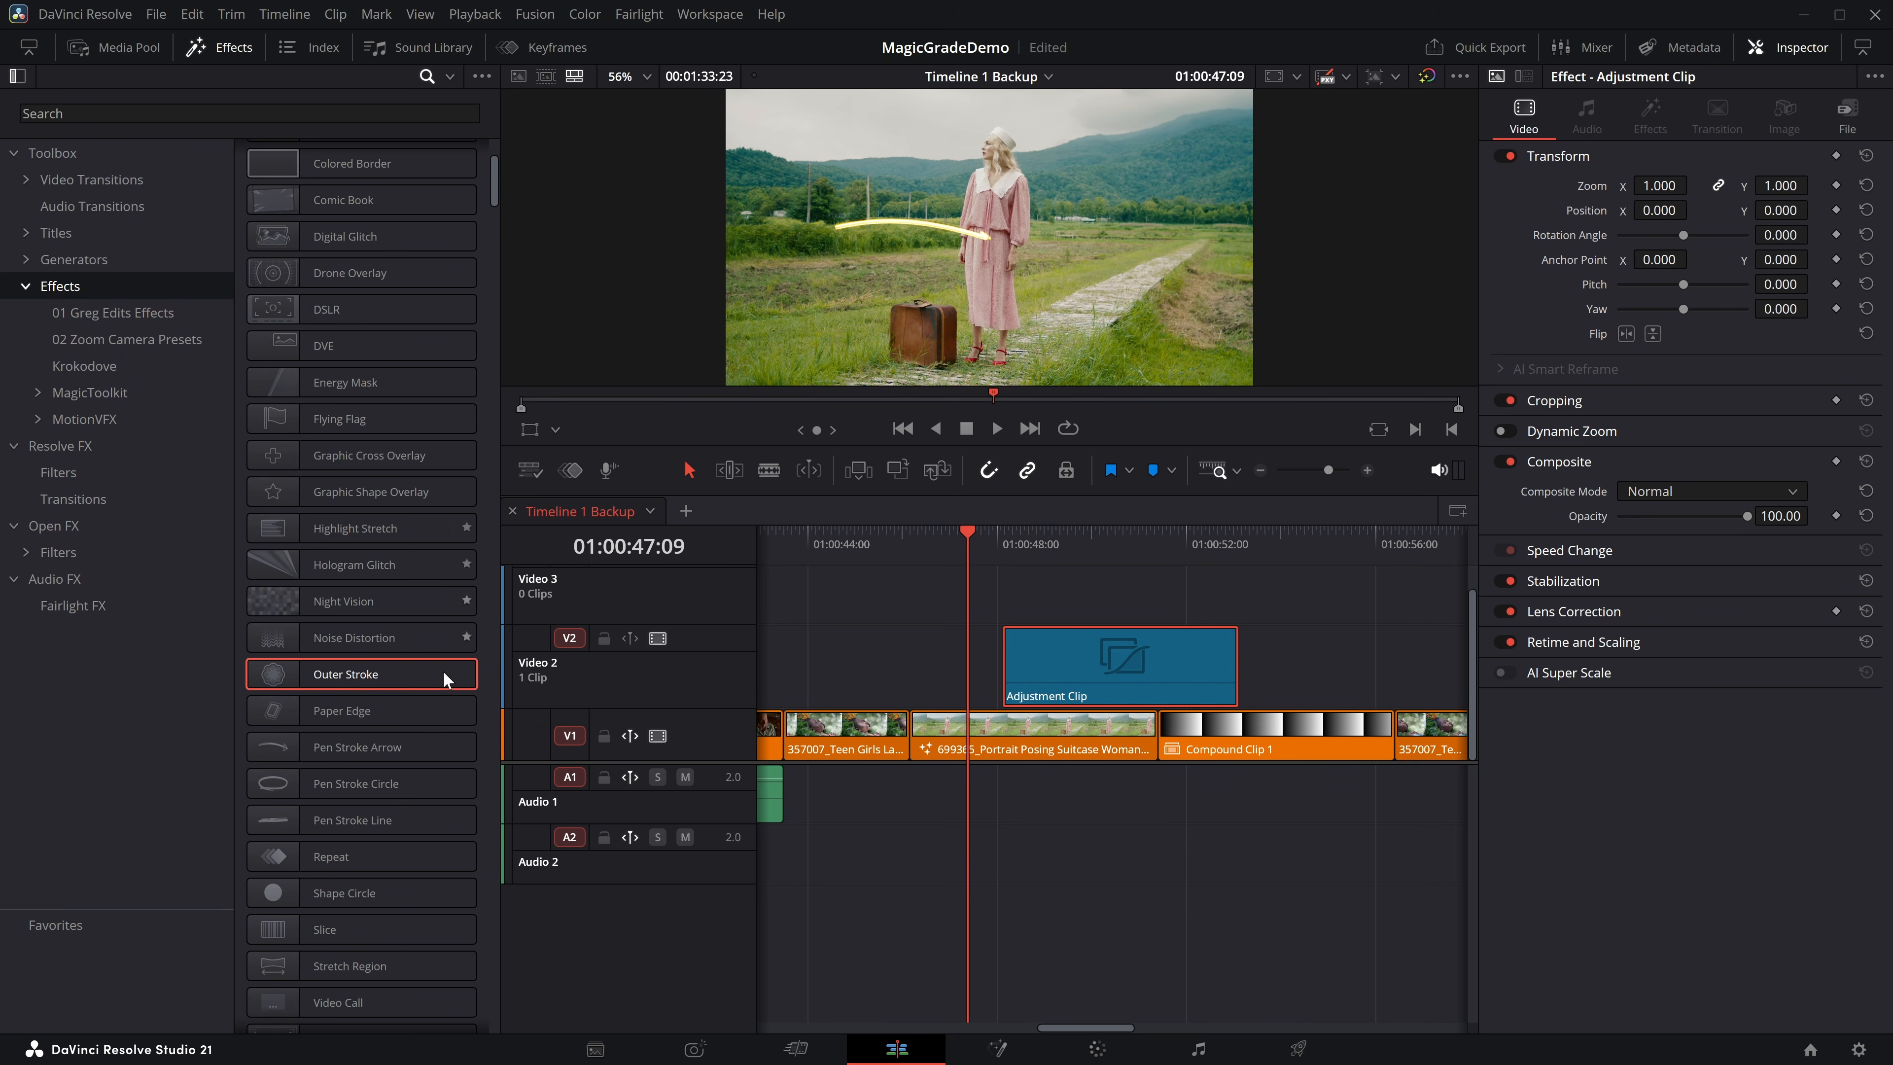
mouse_move(296, 751)
mouse_down()
mouse_move(1051, 656)
mouse_move(1120, 667)
mouse_move(1077, 671)
mouse_up()
Move the Adjustment Clip along Video 2 to sit over Compound Clip 1 and play back its arrow animation.
key(Down)
scroll(1024, 586, right, 2)
key(space)
drag(977, 639, 1184, 647)
click(1089, 535)
key(space)
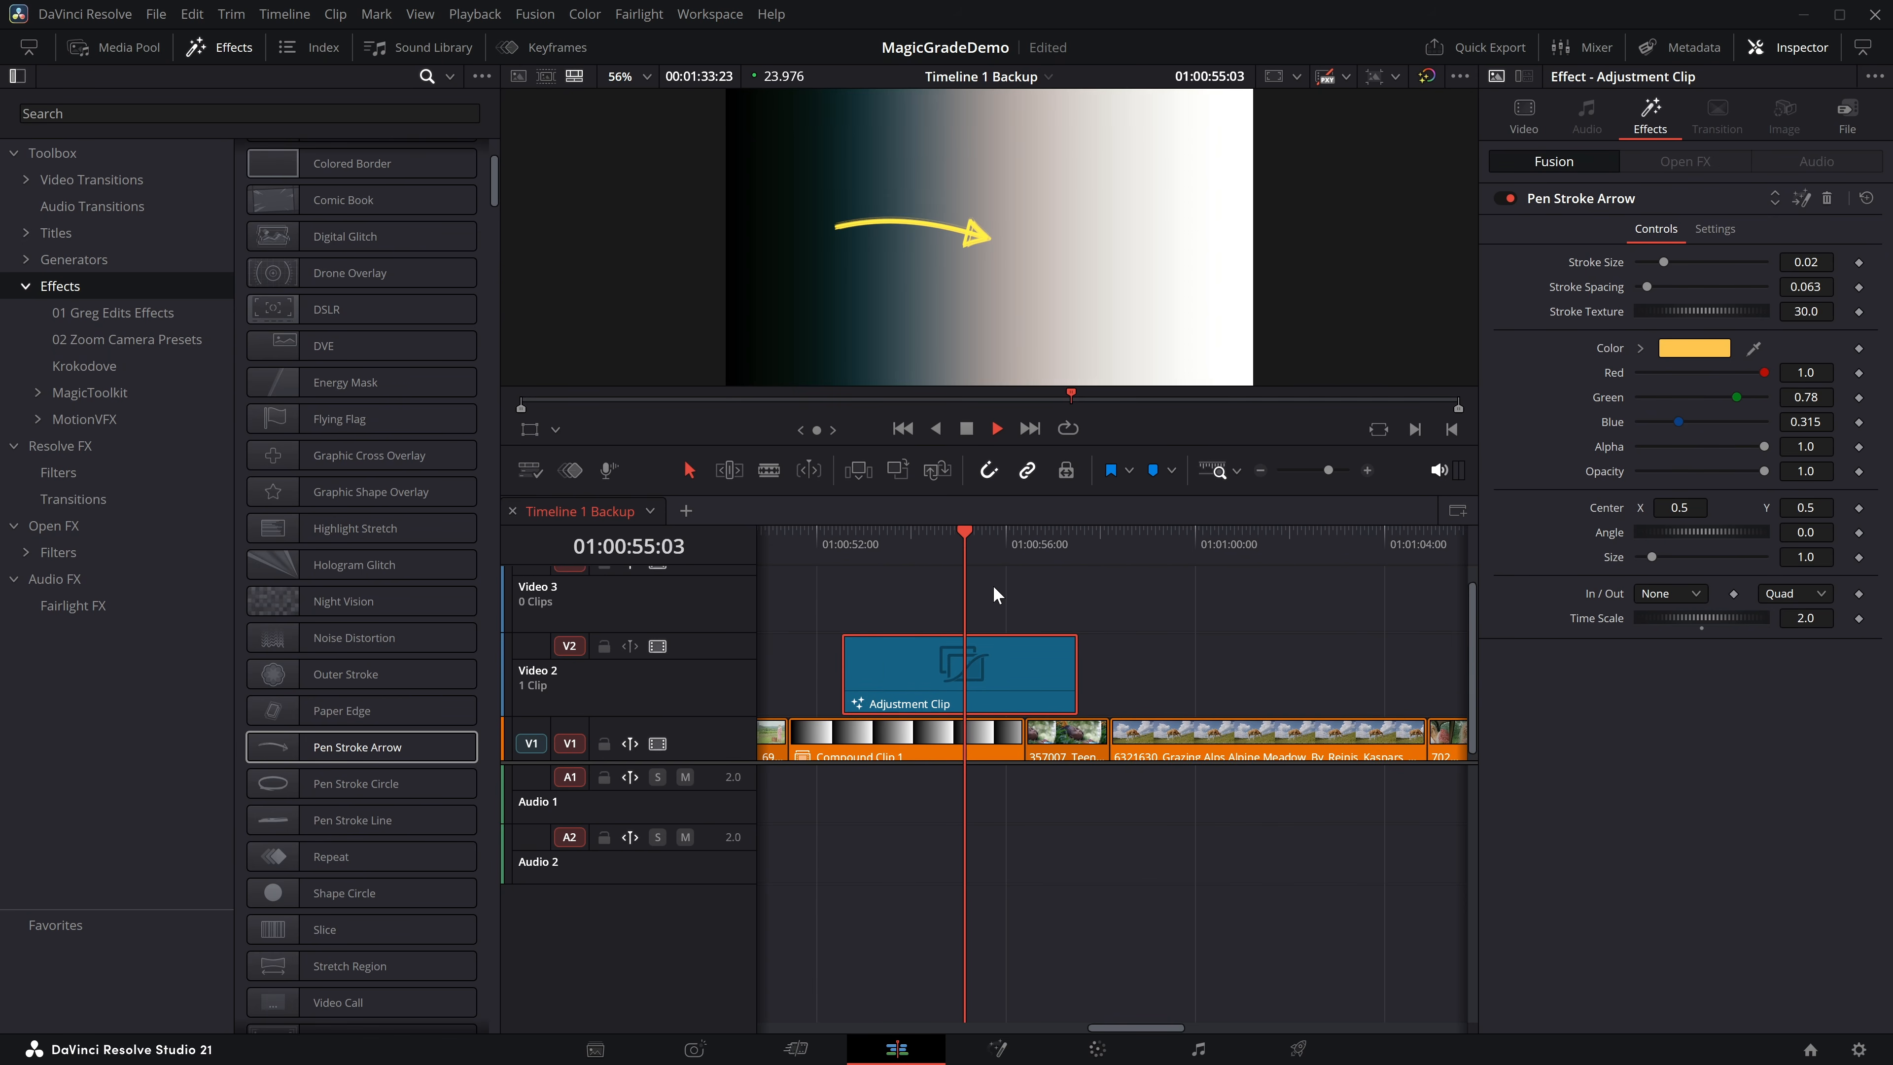
key(space)
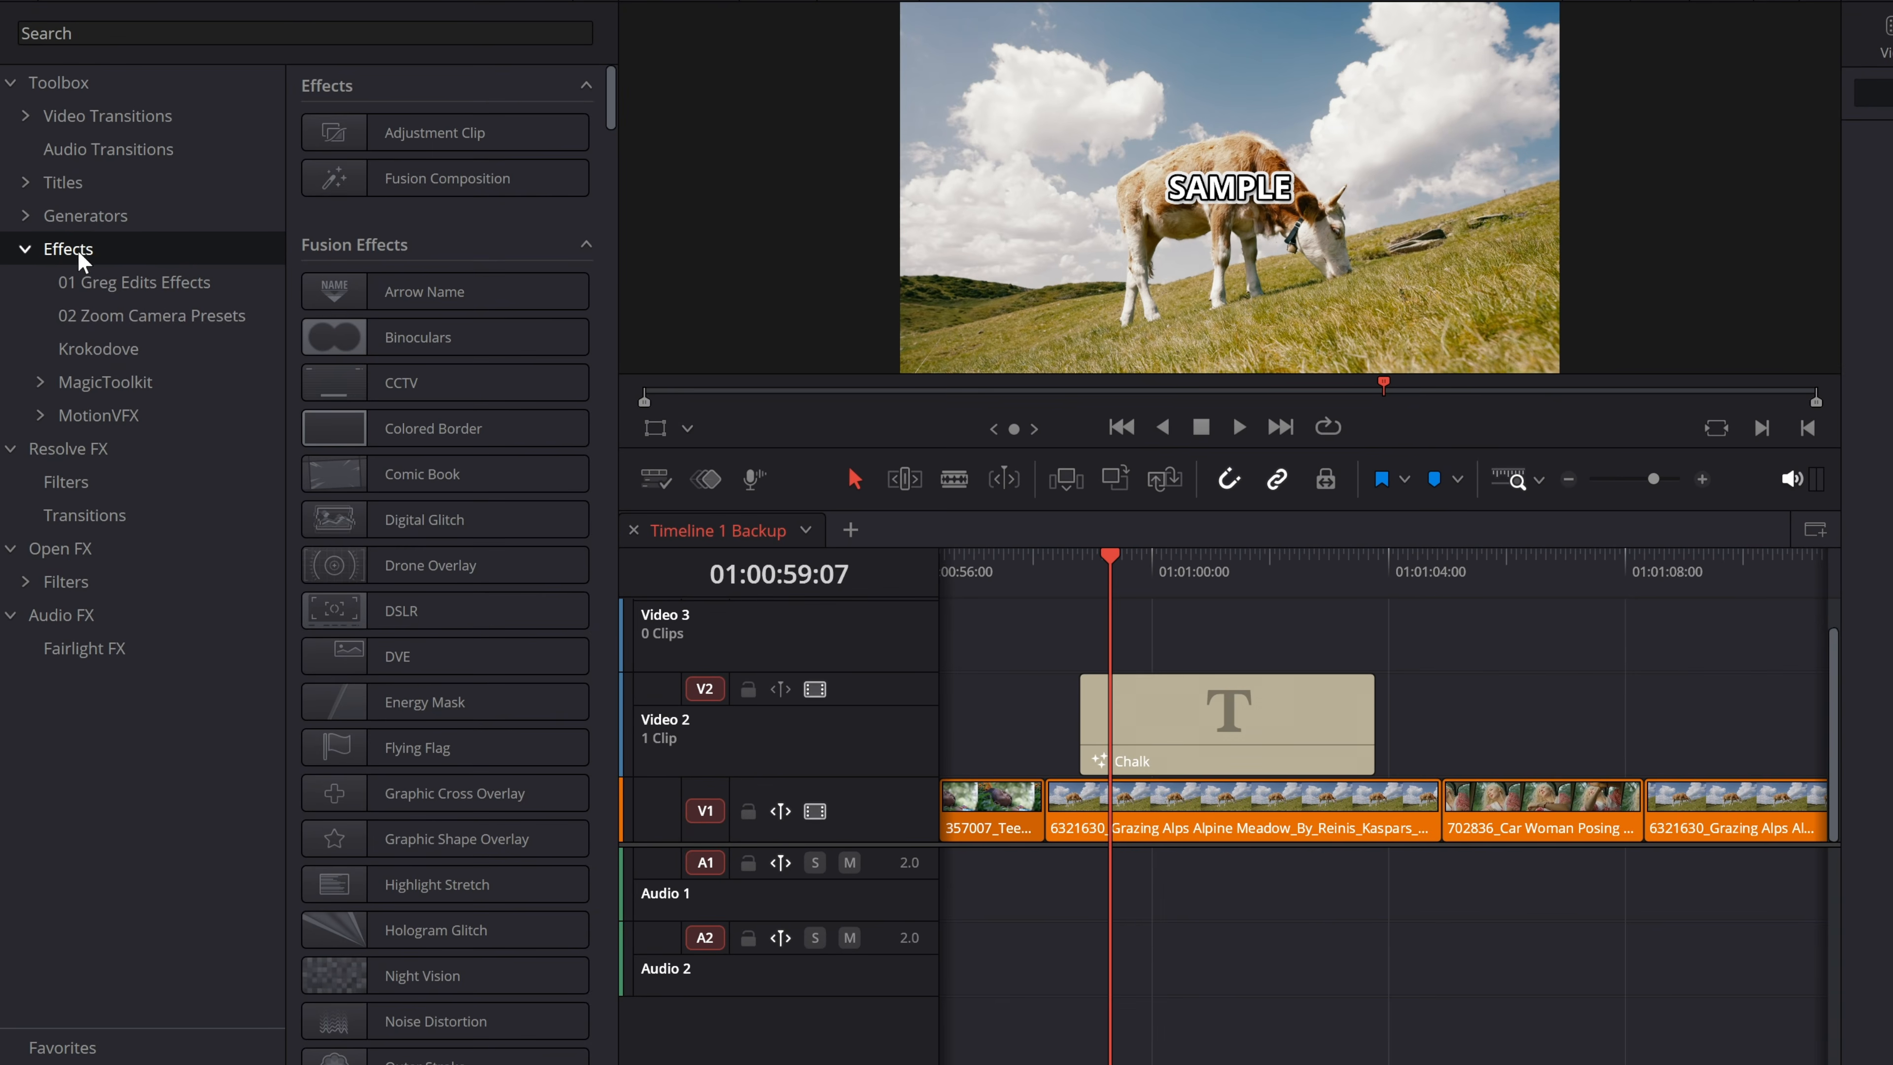
Apply the Krokodove Rasterize effect to the Chalk title, set its Size to 0.00167 and inspect the result.
click(128, 350)
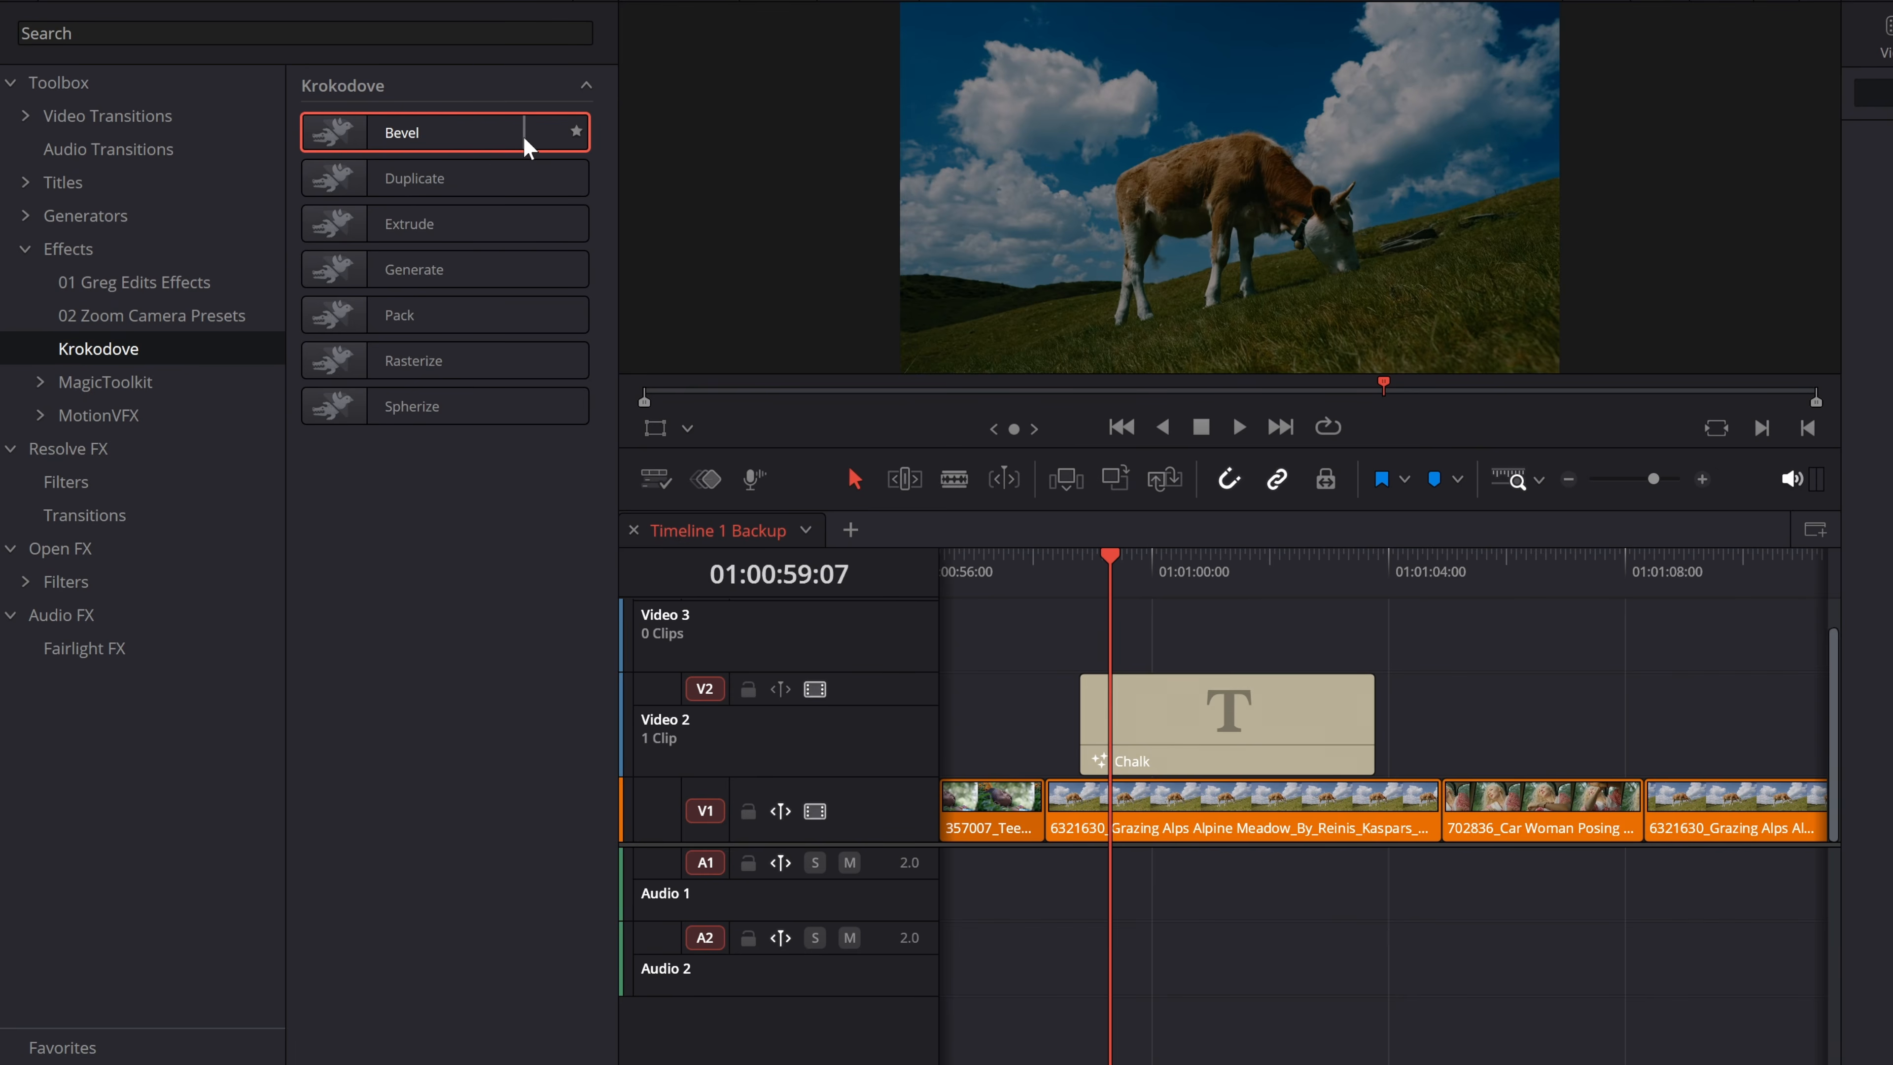
drag(1109, 564, 1095, 565)
click(1157, 747)
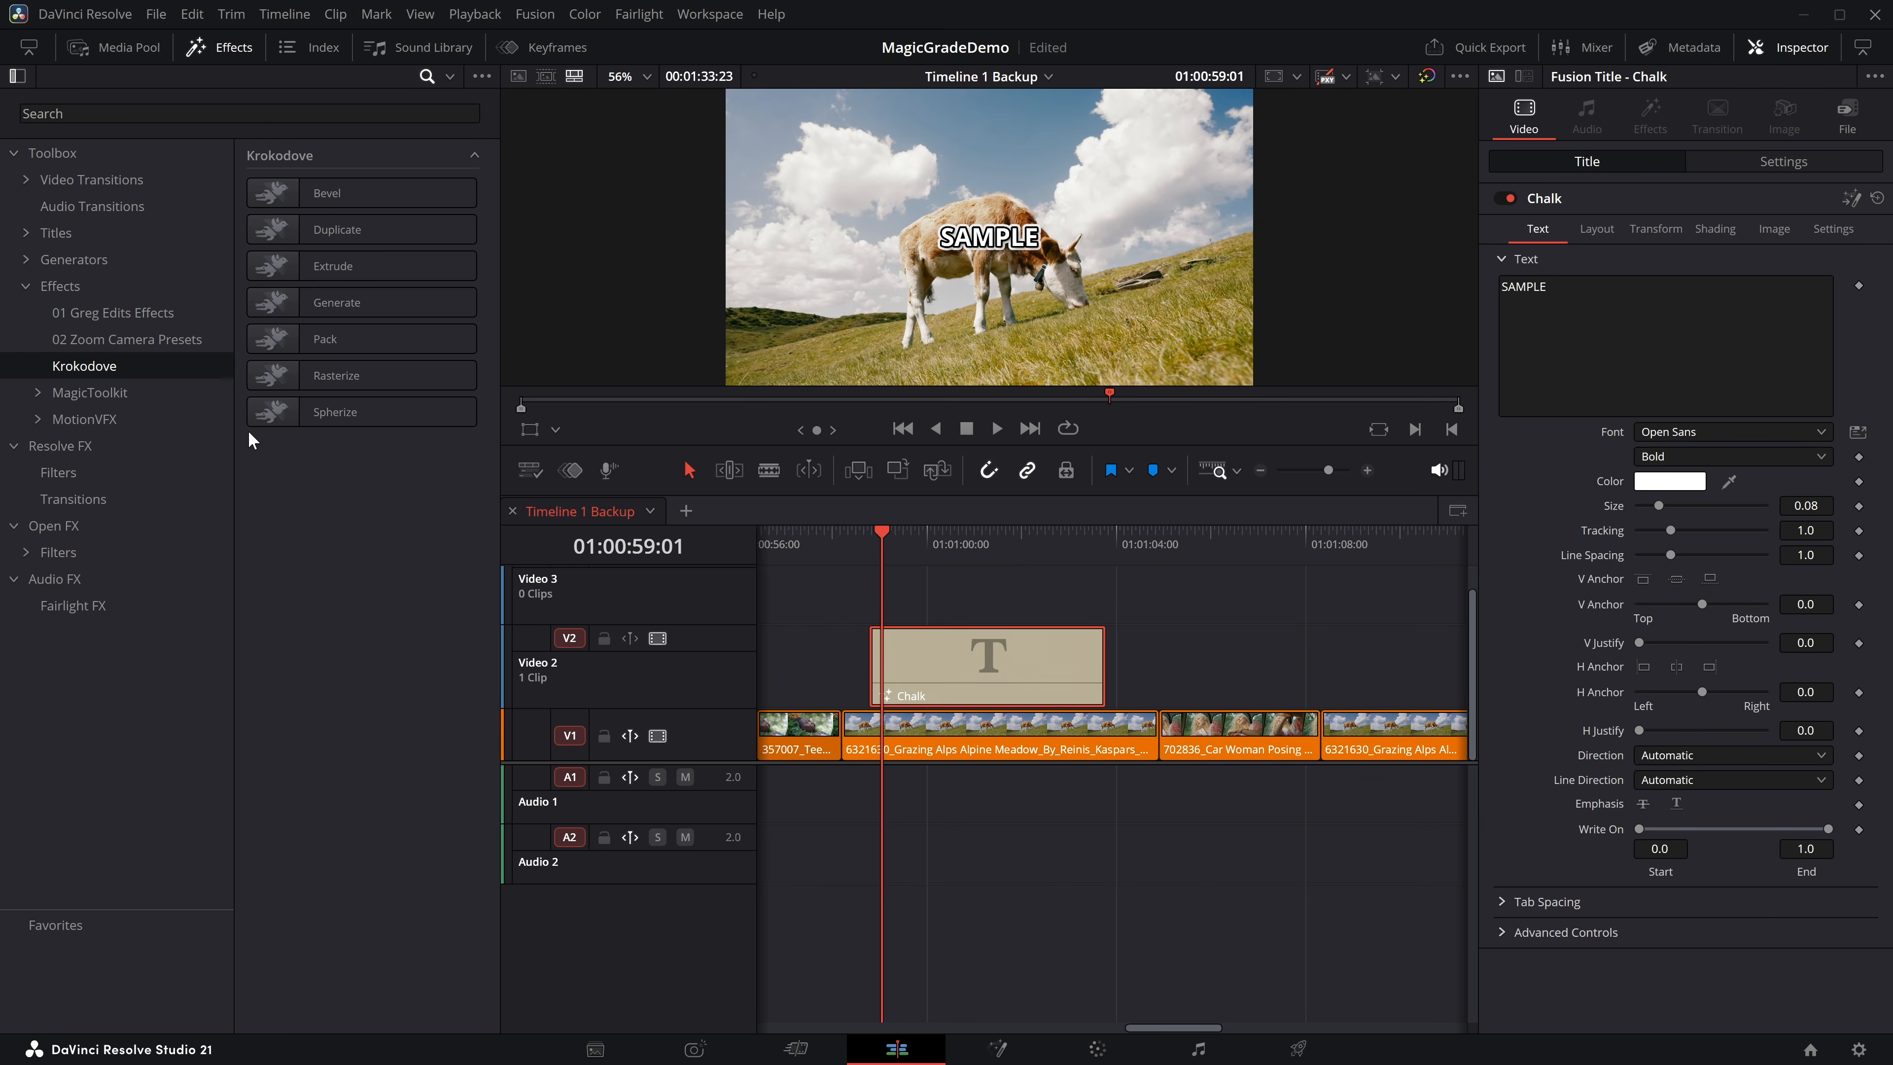
drag(384, 416, 933, 670)
drag(1652, 334, 1640, 331)
scroll(1014, 237, up, 10)
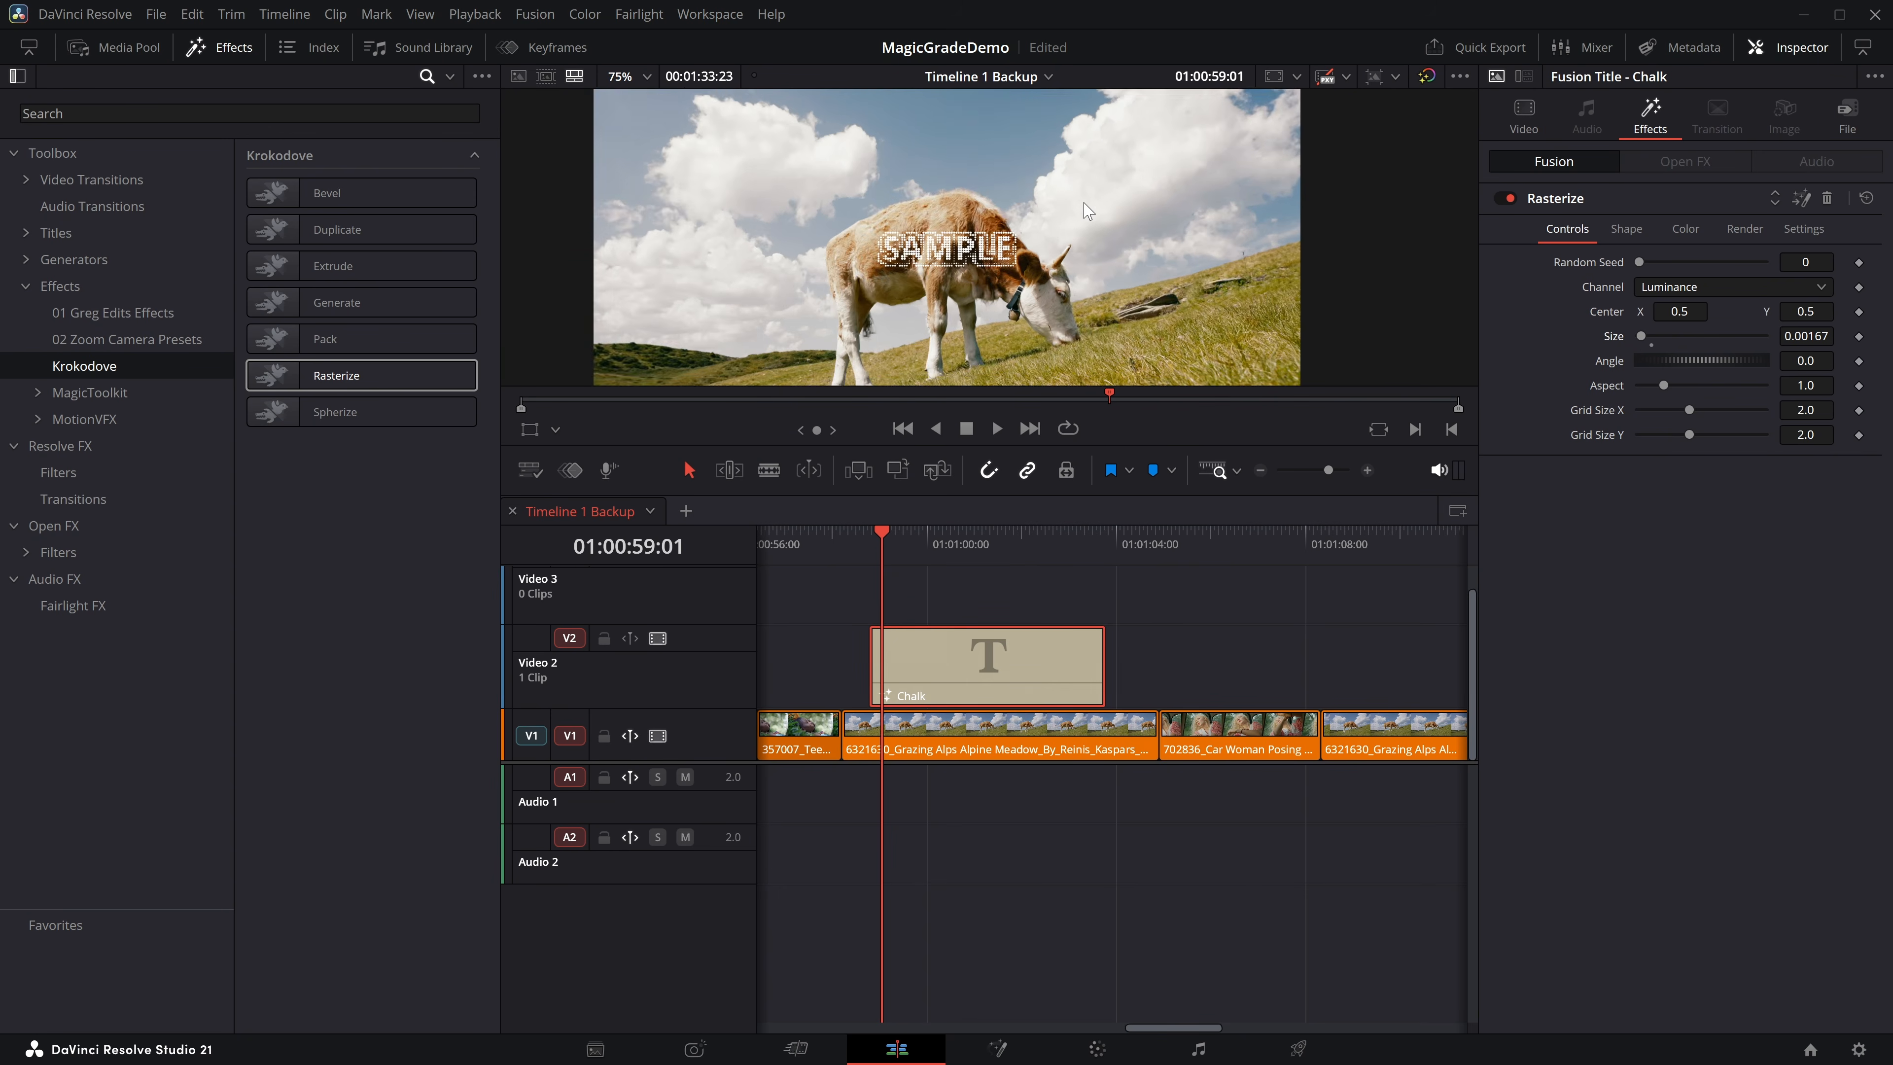
mouse_move(896, 531)
mouse_down()
mouse_move(868, 531)
mouse_move(920, 531)
mouse_up()
Move the Chalk title on Video 2 to above the Car Woman Posing clip and apply Rasterize to the first Grazing Alps clip.
drag(969, 668, 1261, 671)
drag(305, 375, 937, 734)
scroll(918, 250, down, 10)
Play back the Rasterize effect on the Grazing Alps clip.
click(856, 532)
key(space)
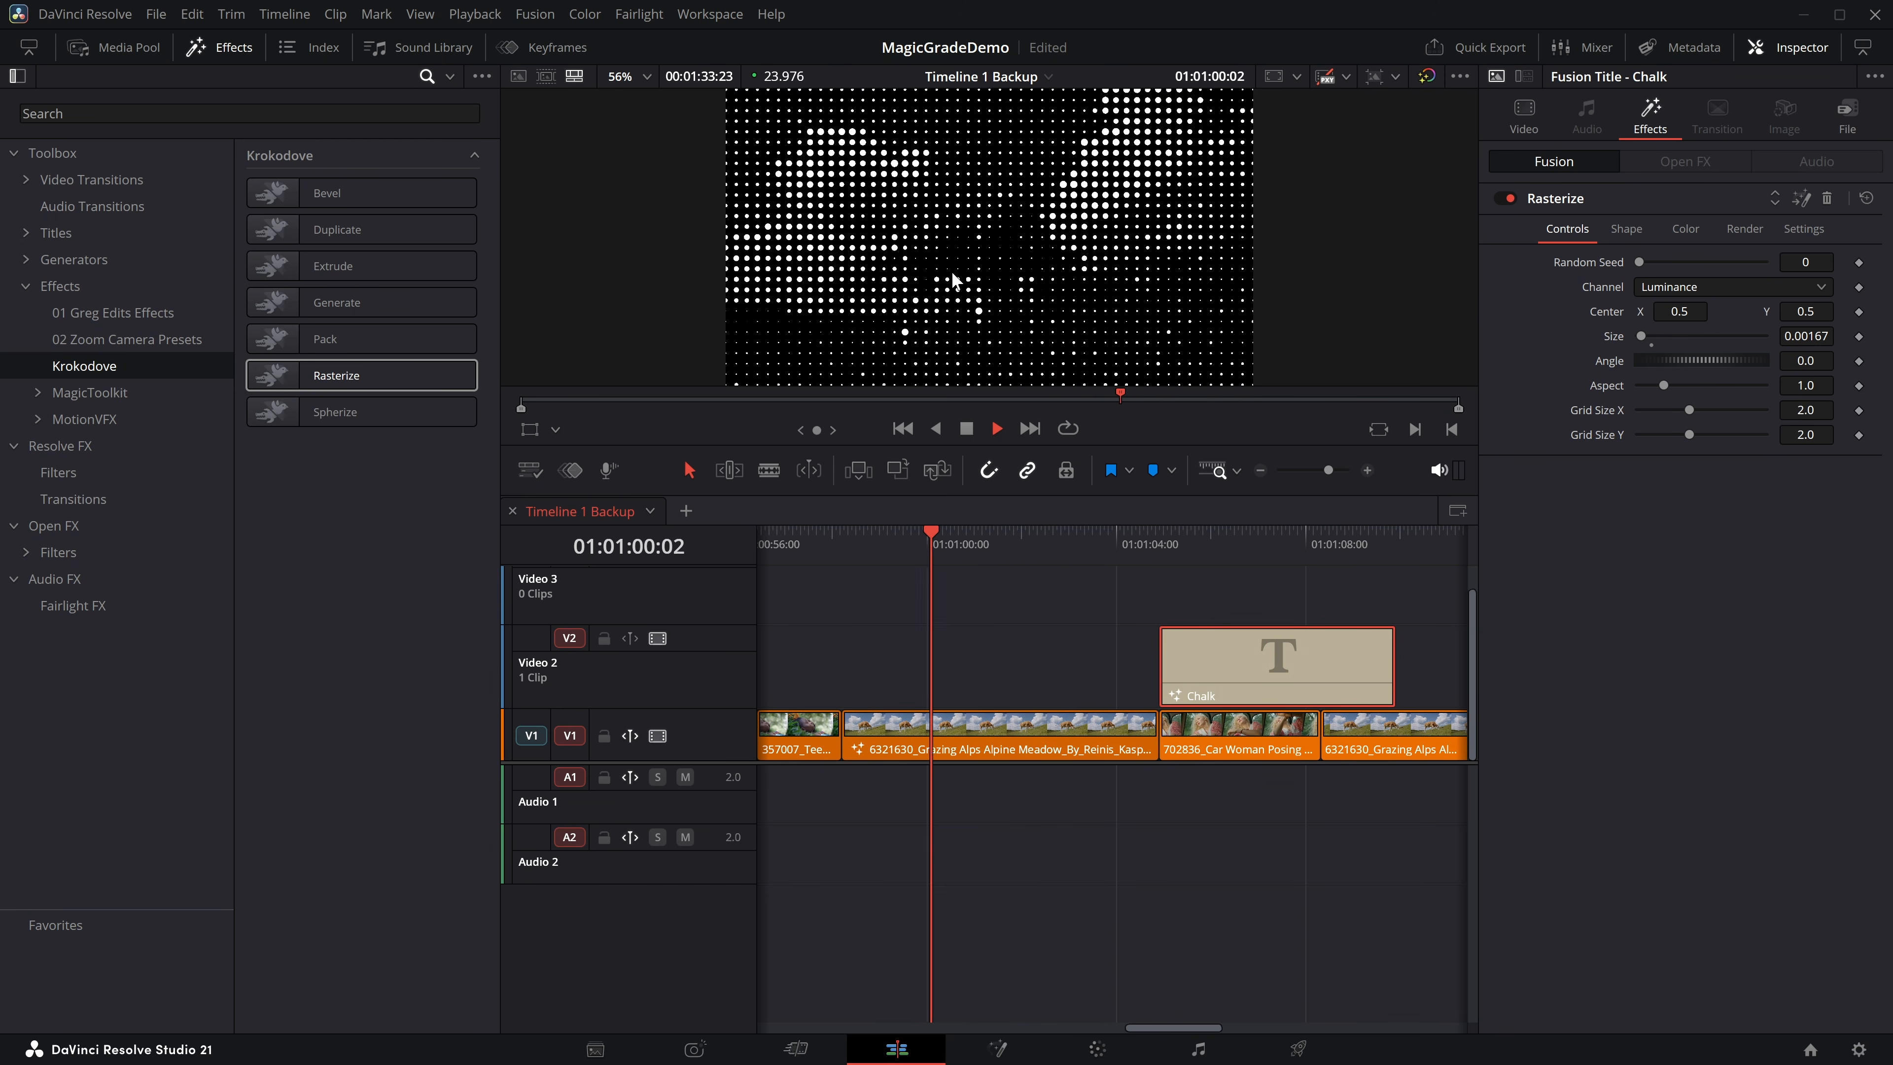
key(space)
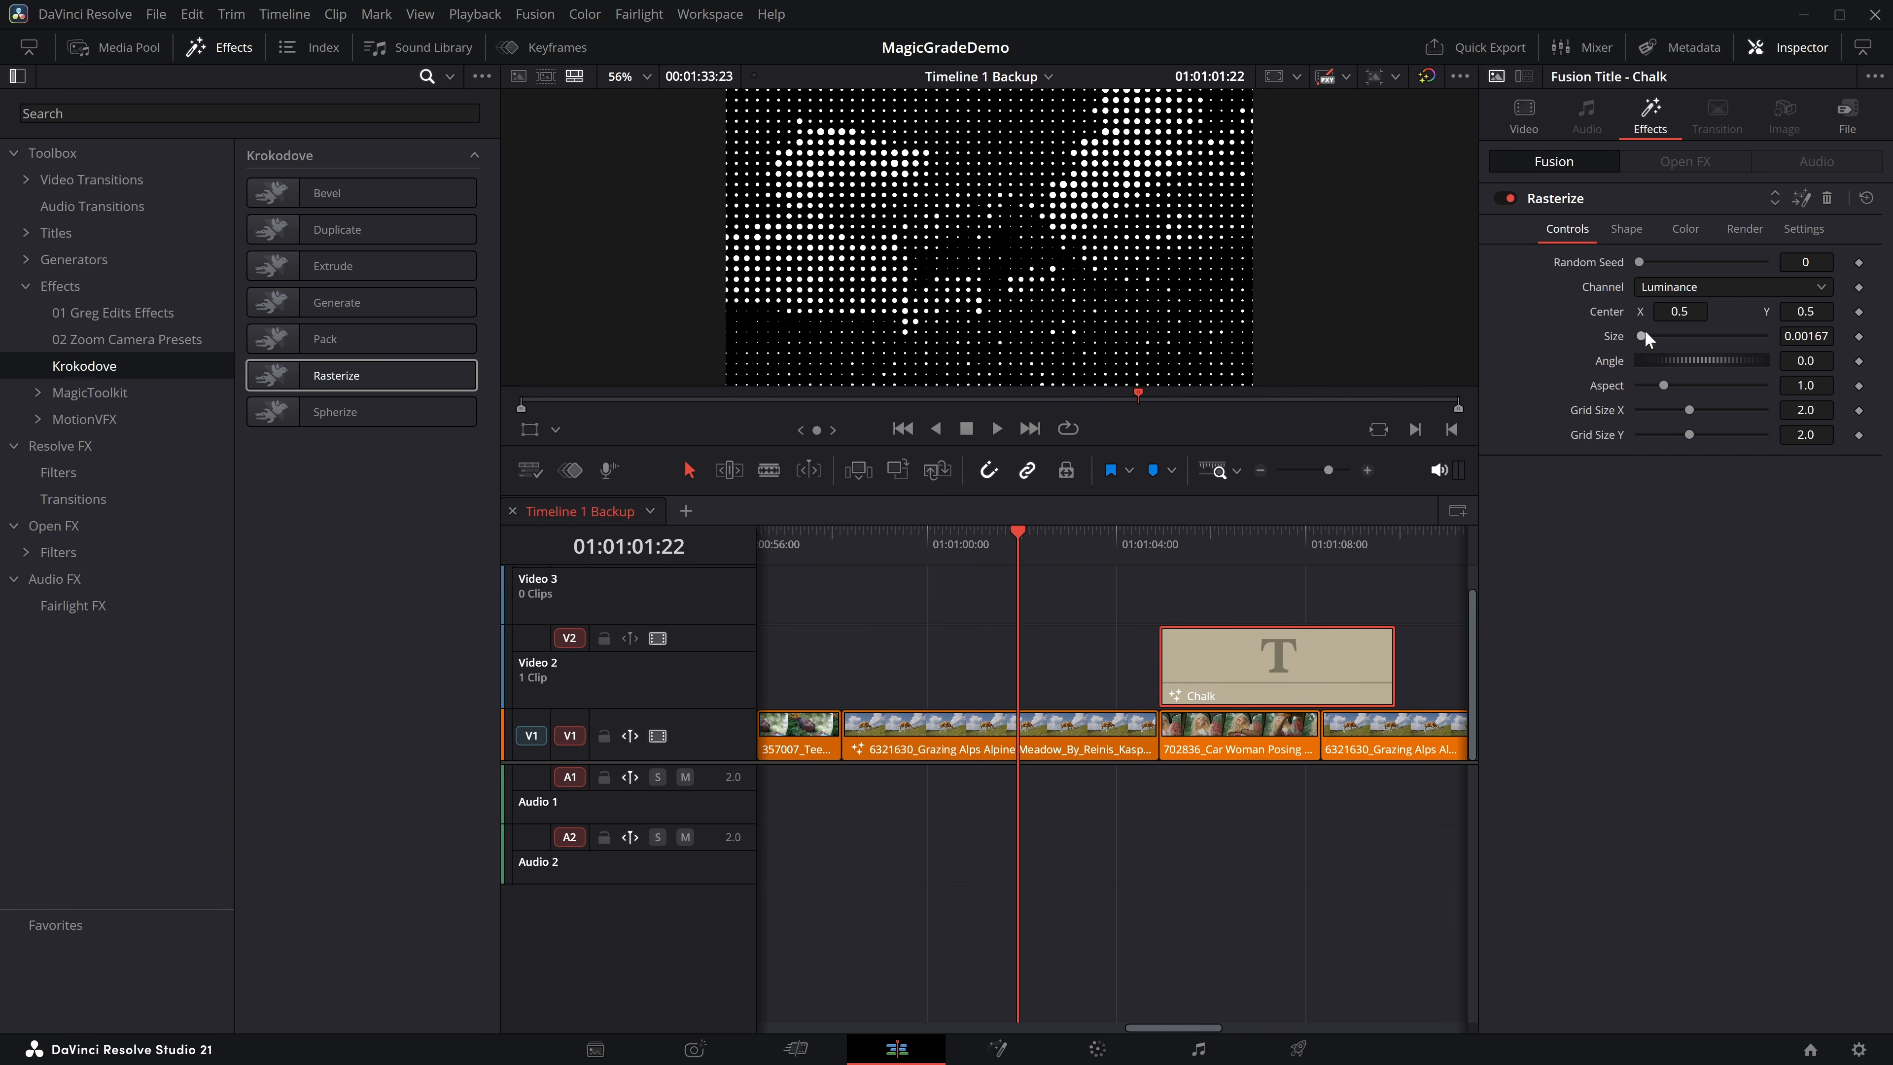
Set the Rasterize Size on the Grazing Alps clip to 0.00403 and try Image as its shape color.
click(1058, 745)
mouse_move(1644, 332)
mouse_down()
mouse_move(1668, 330)
mouse_move(1645, 340)
mouse_up()
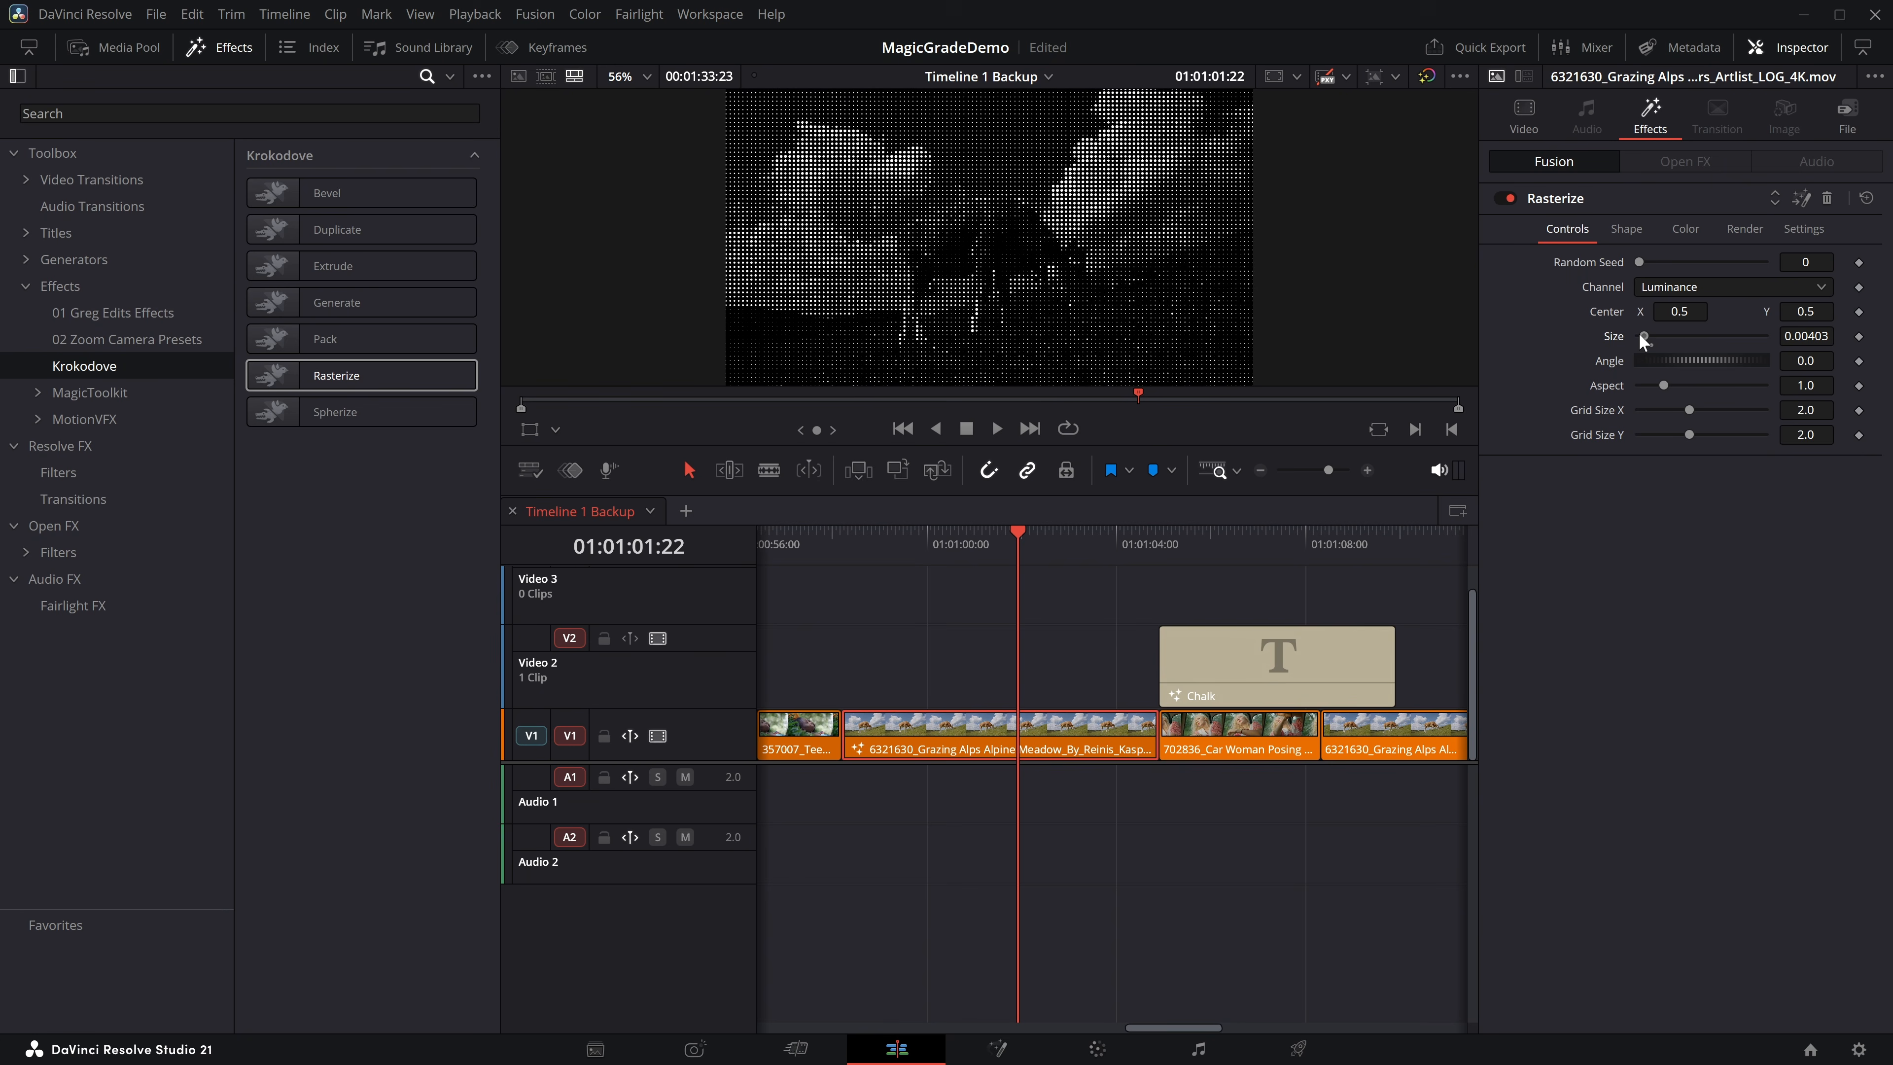
click(1687, 237)
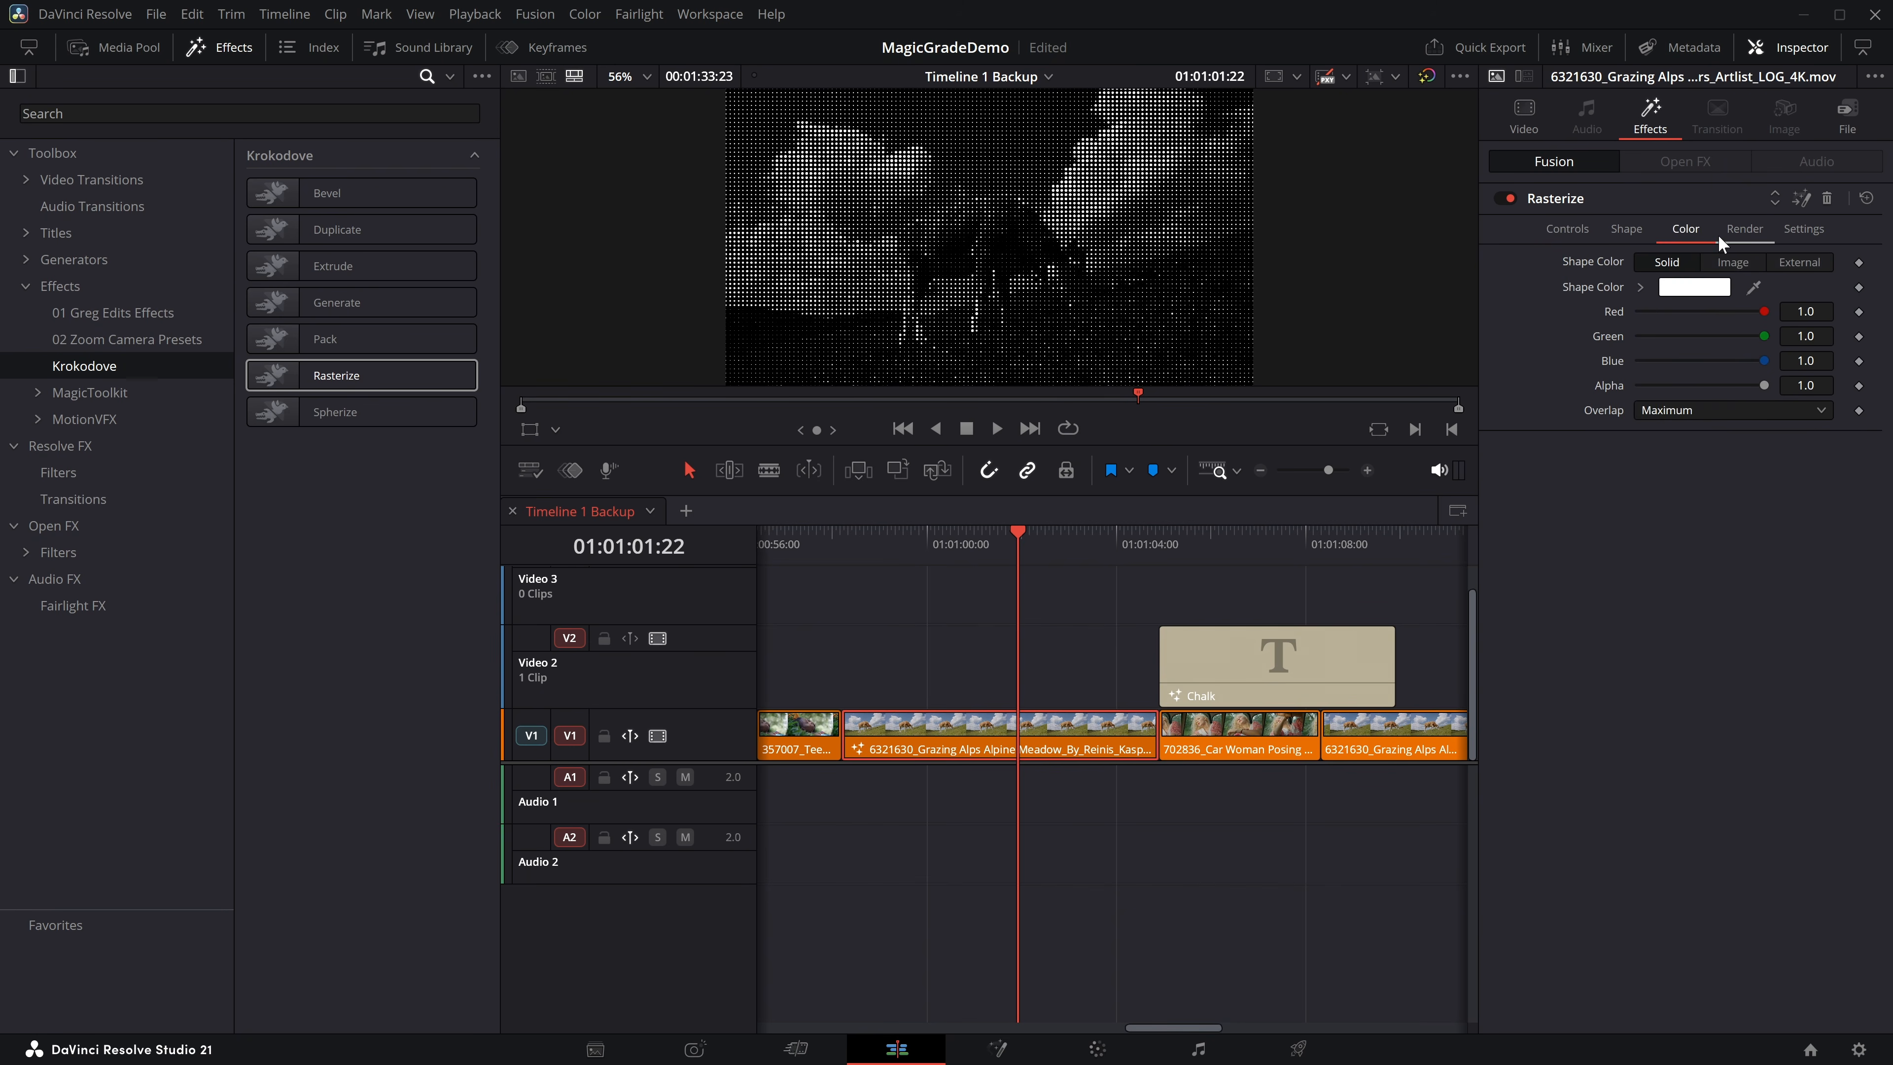
click(1734, 265)
Play back the rasterized Grazing Alps clip and look through the effect's shape settings and main controls.
drag(1017, 534, 857, 534)
key(space)
key(space)
click(1625, 220)
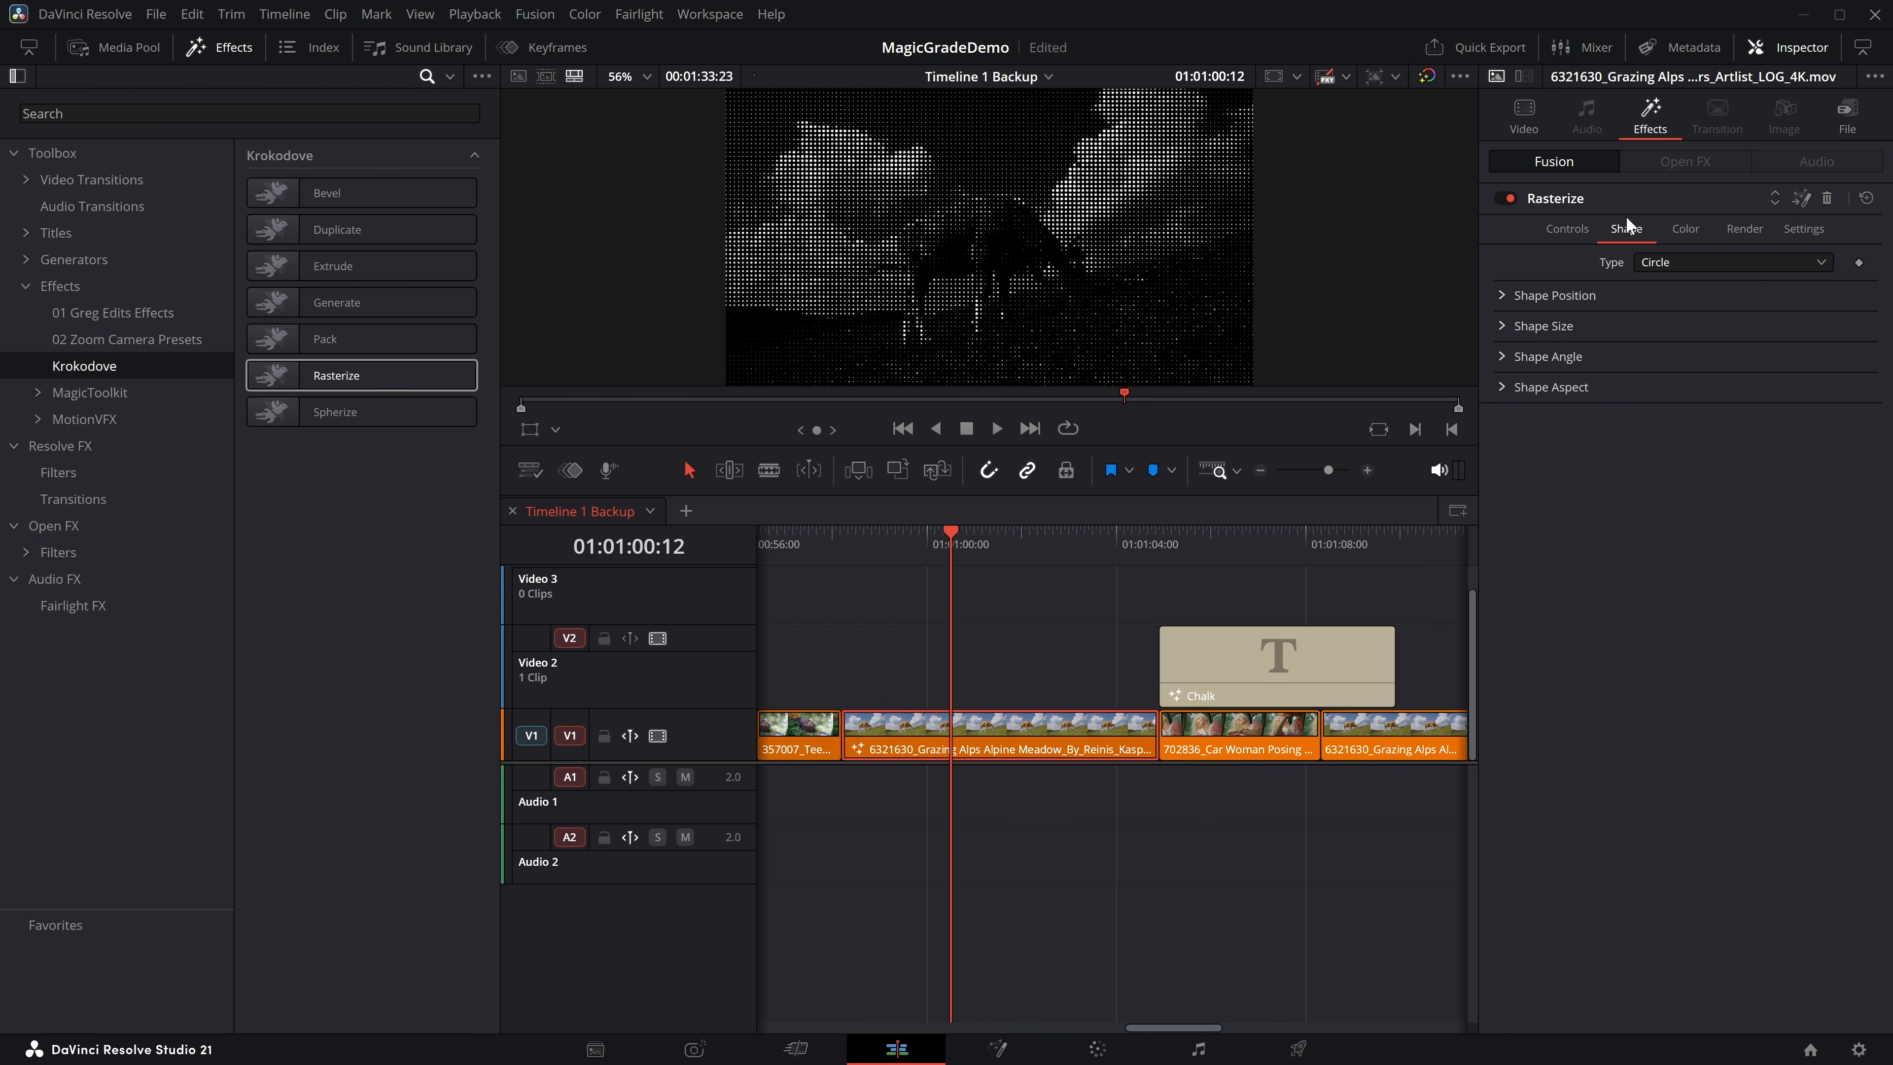
click(1567, 231)
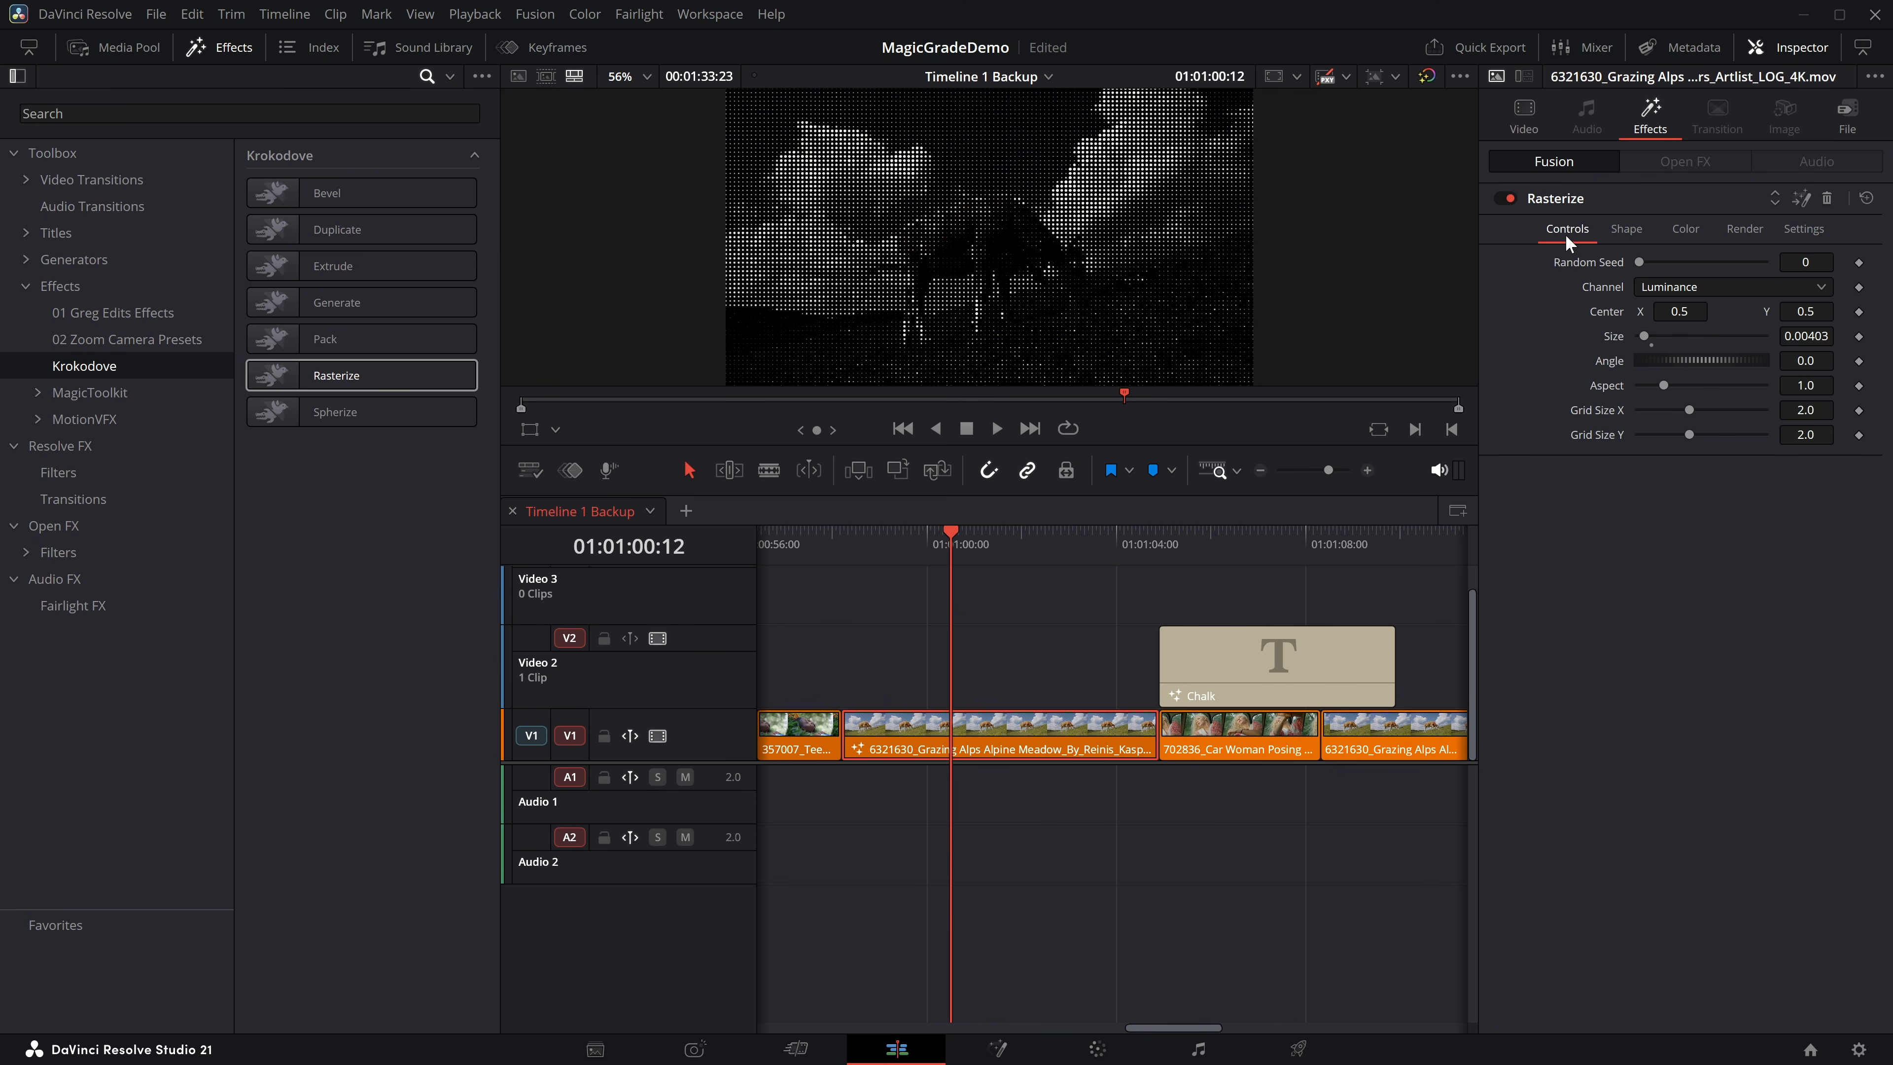